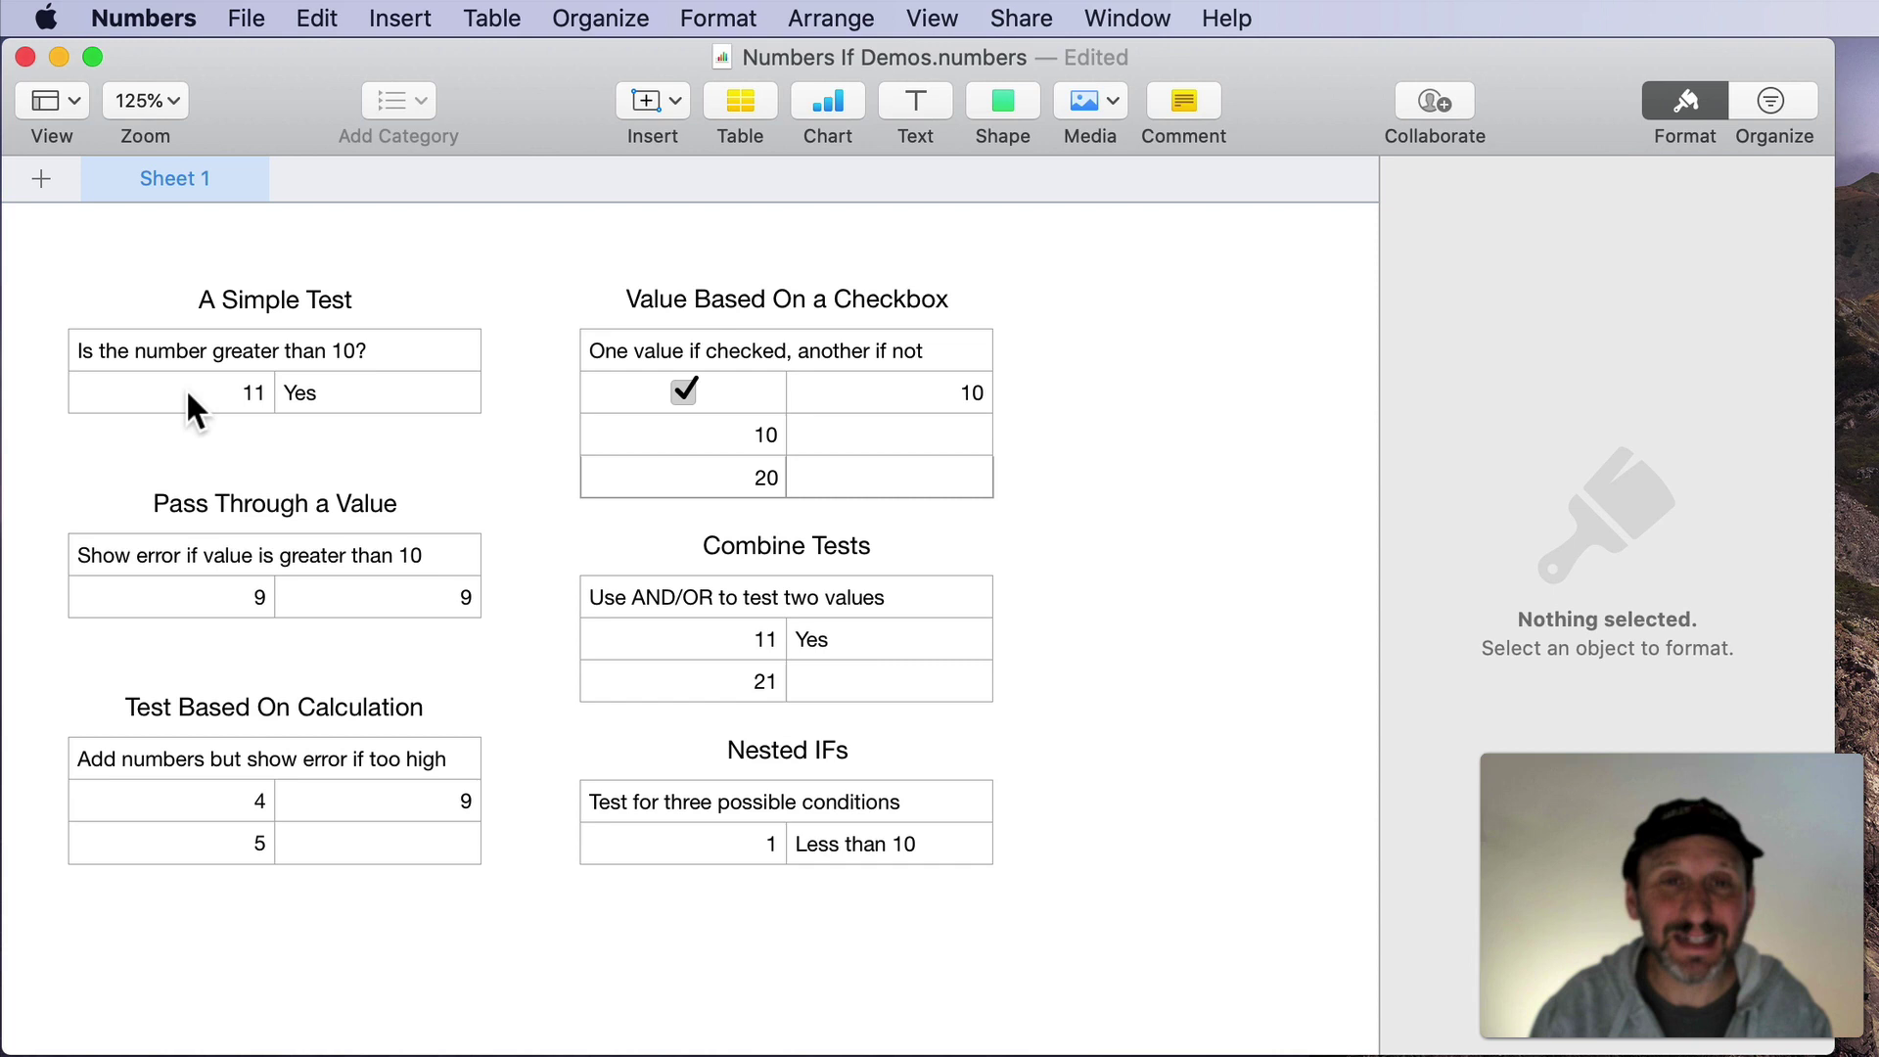
Open the Yes cell's IF(A2>10,"Yes","No") formula and highlight the function and its comparison.
{"action": "left_click", "coordinate": [187, 387]}
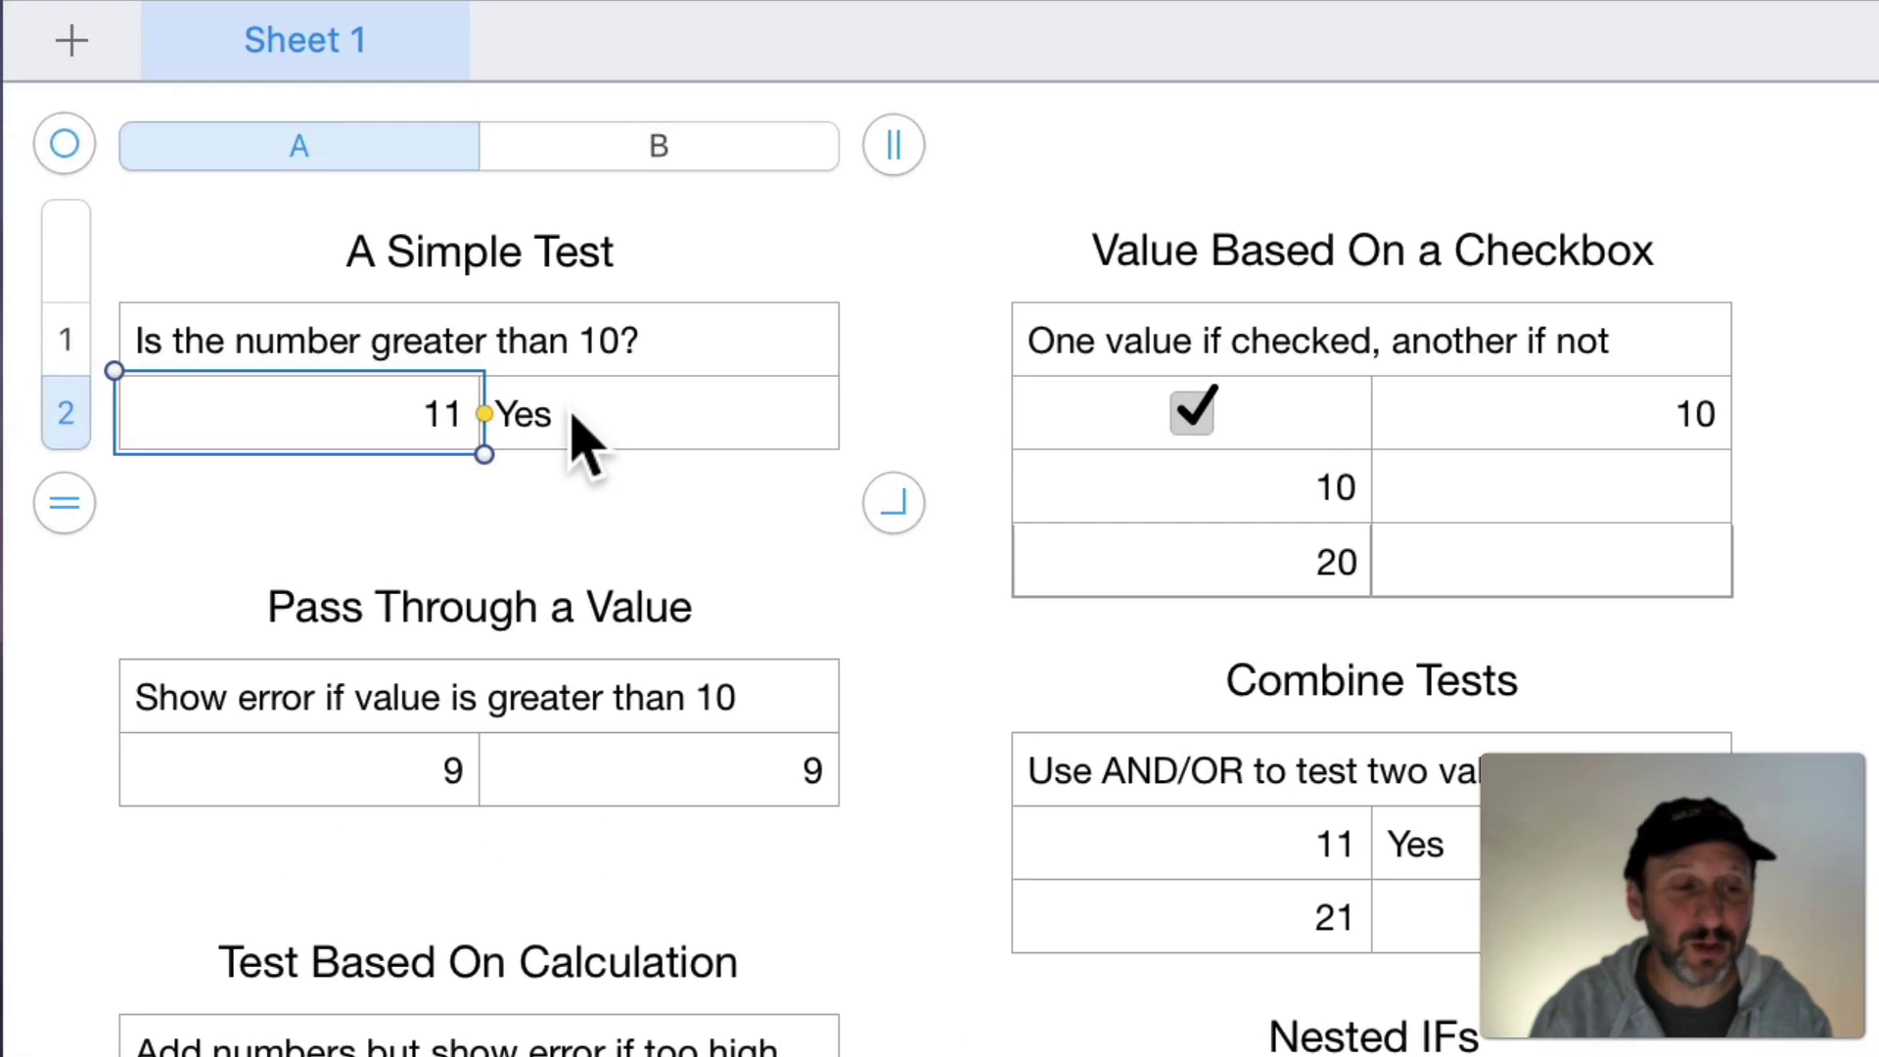
{"action": "left_click", "coordinate": [331, 391]}
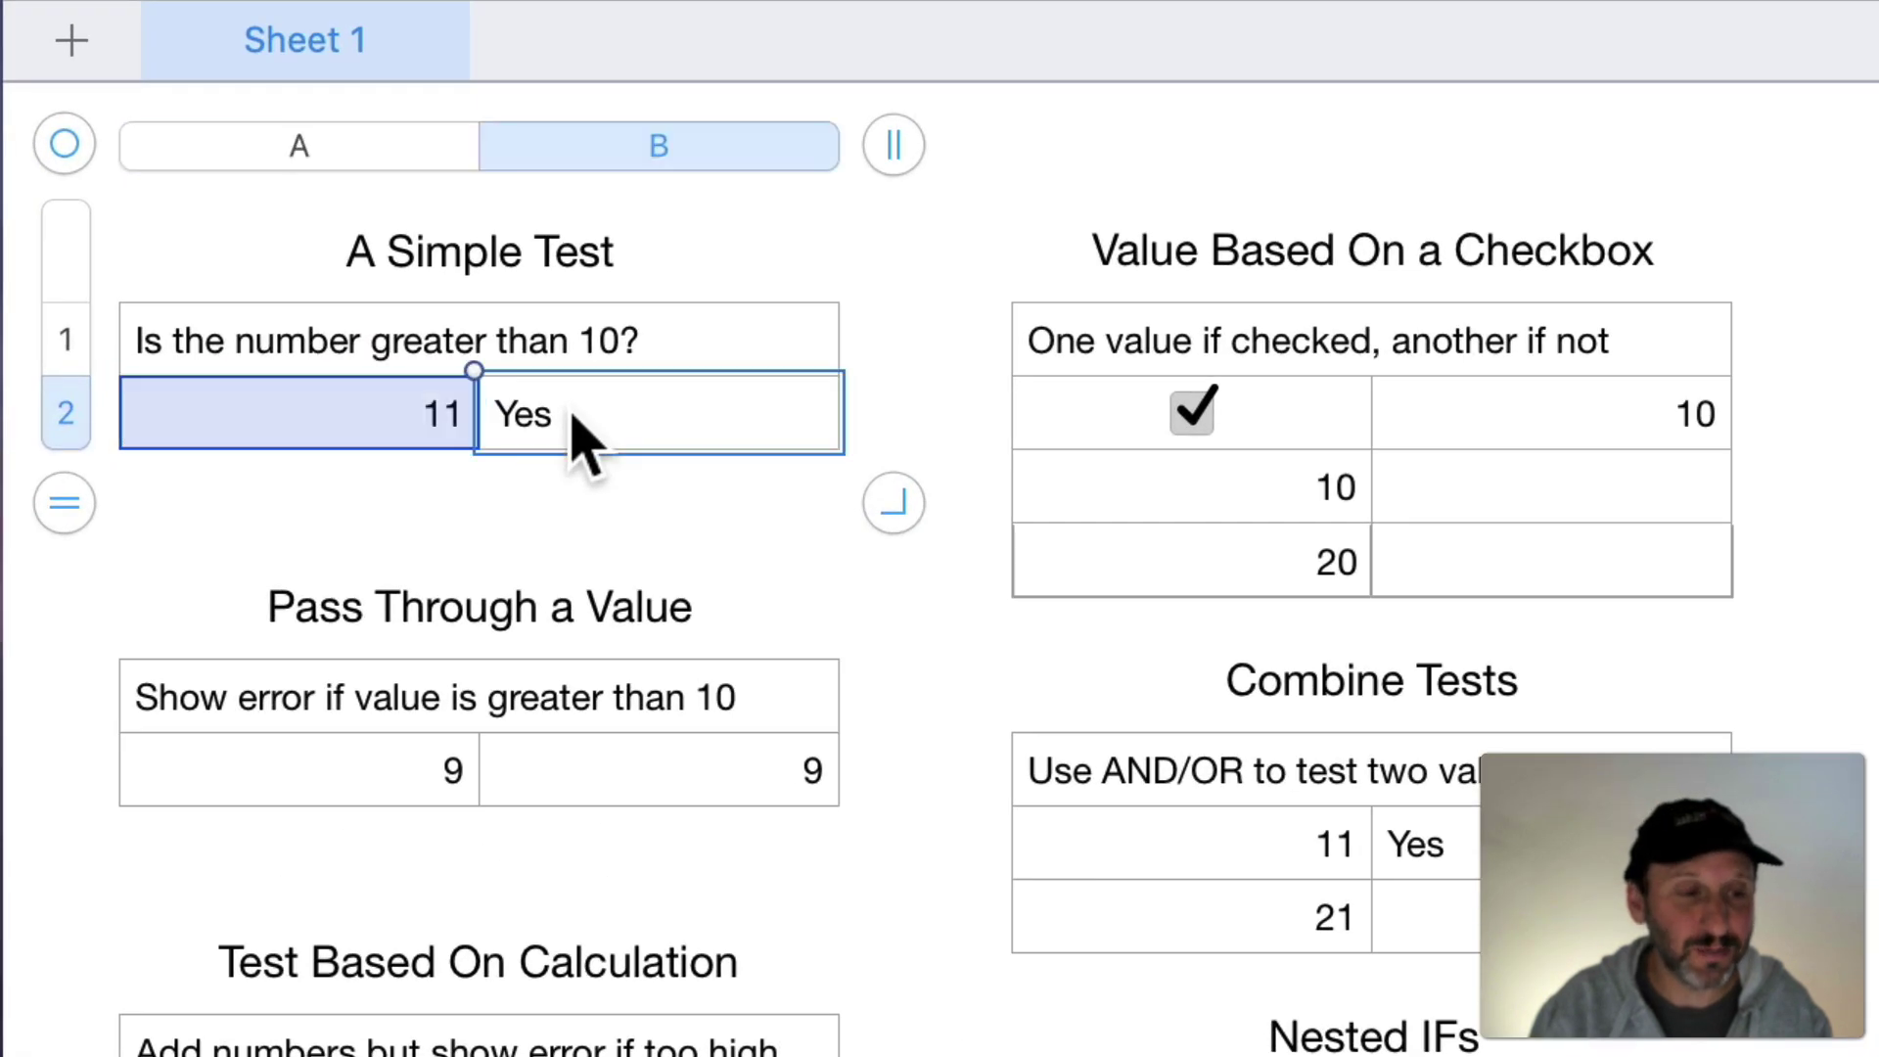
{"action": "double_click", "coordinate": [331, 393]}
{"action": "left_click_drag", "start_coordinate": [367, 413], "coordinate": [163, 535]}
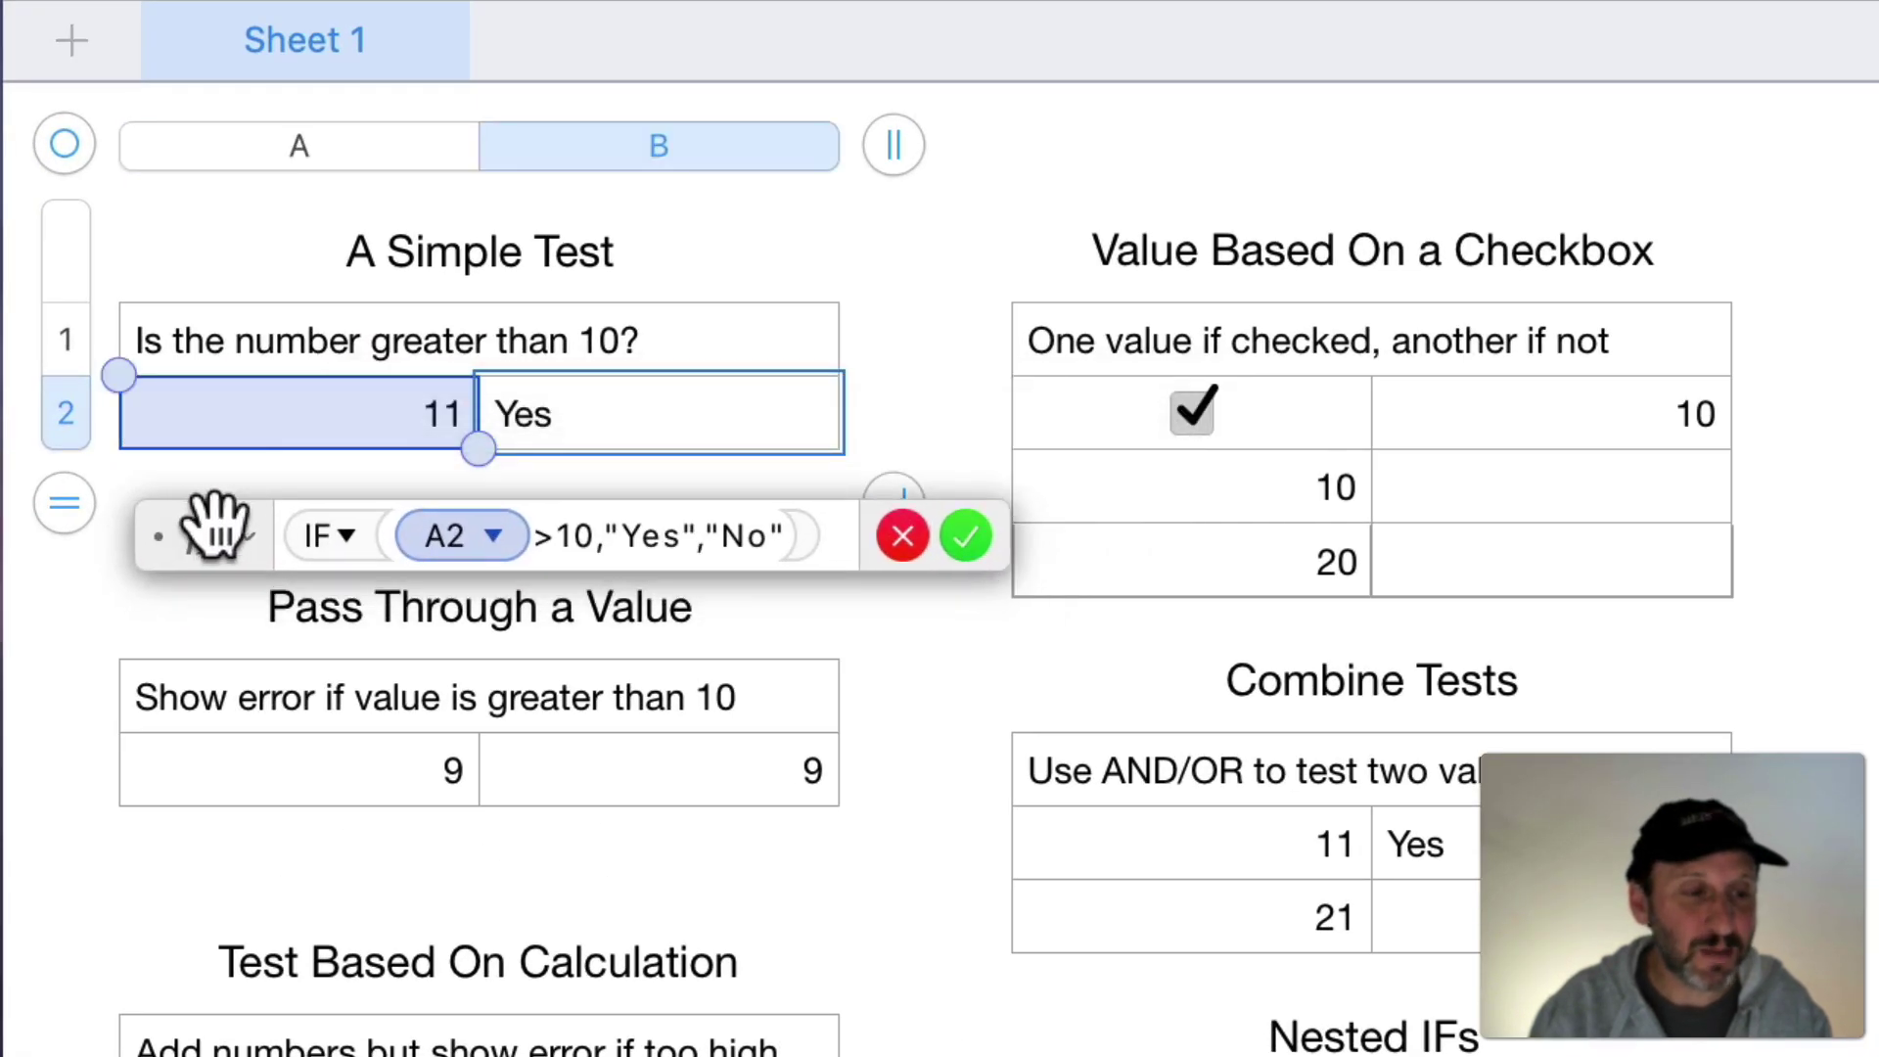
{"action": "left_click", "coordinate": [316, 539]}
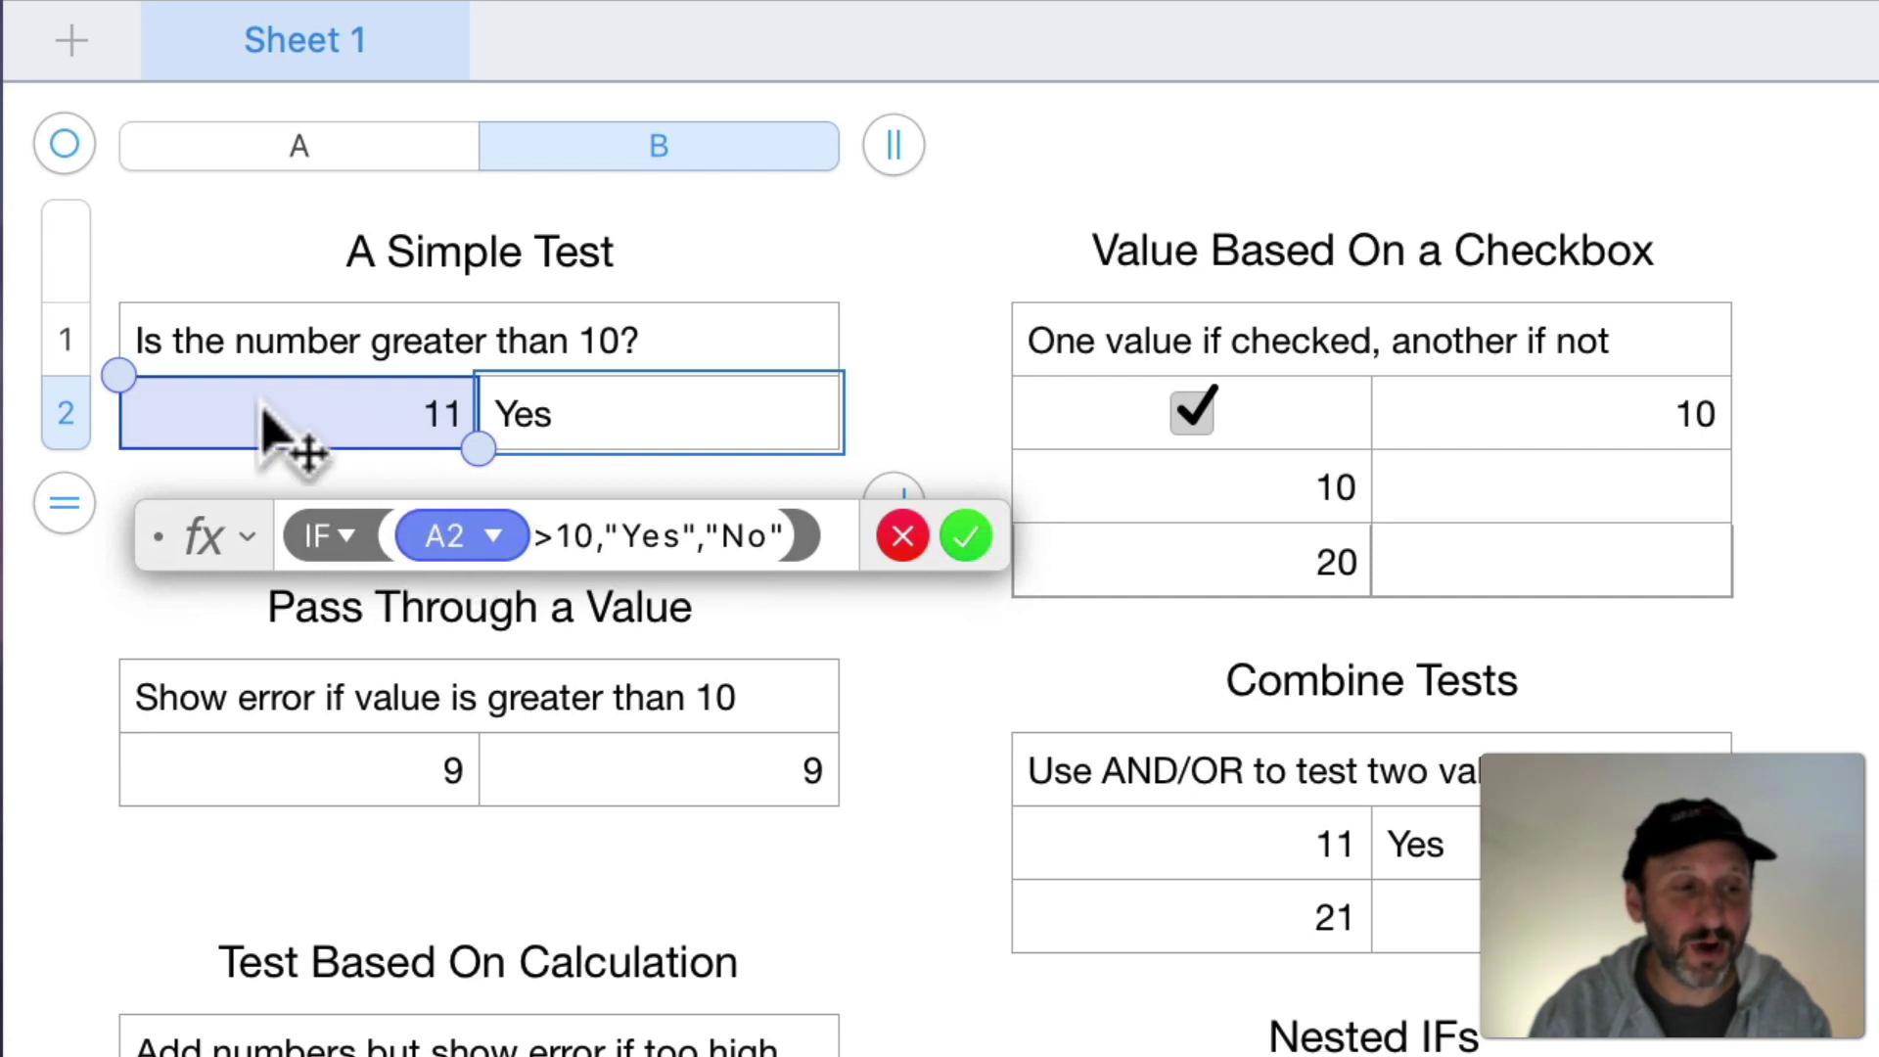
{"action": "mouse_move", "coordinate": [479, 735]}
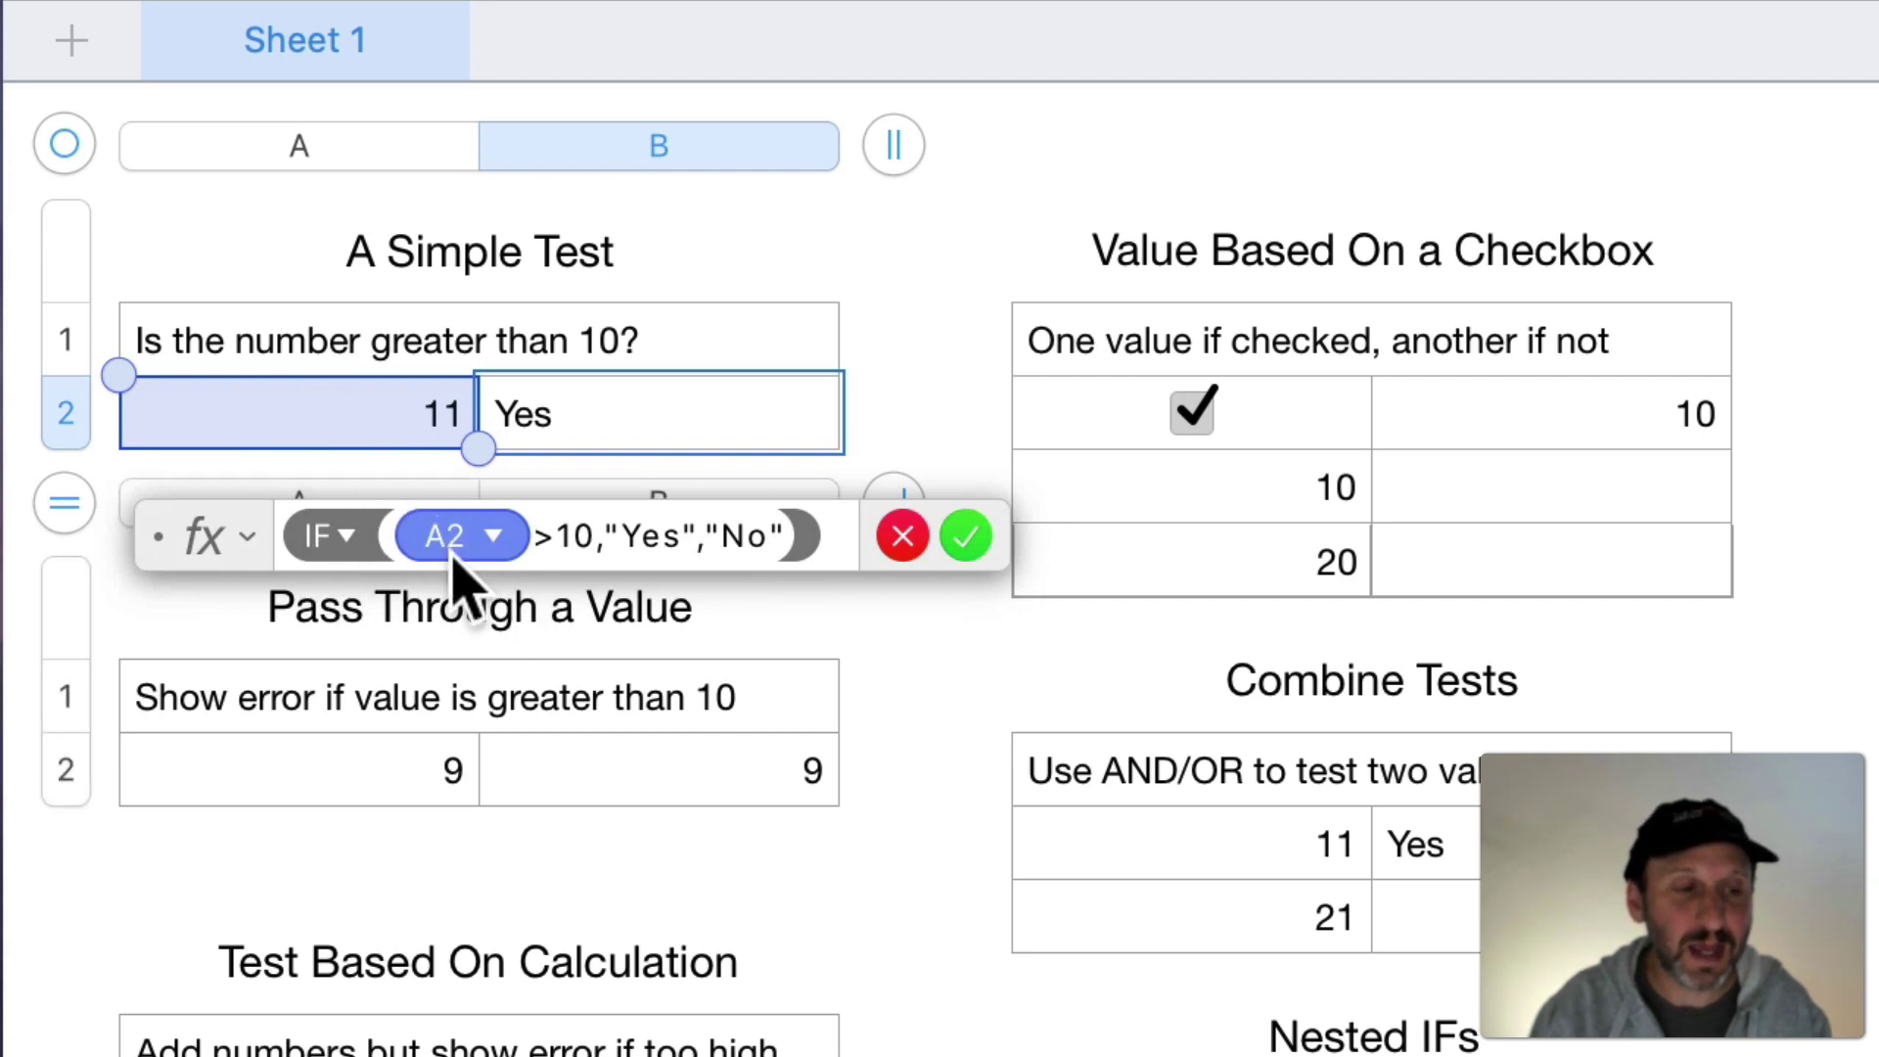
{"action": "left_click", "coordinate": [537, 537]}
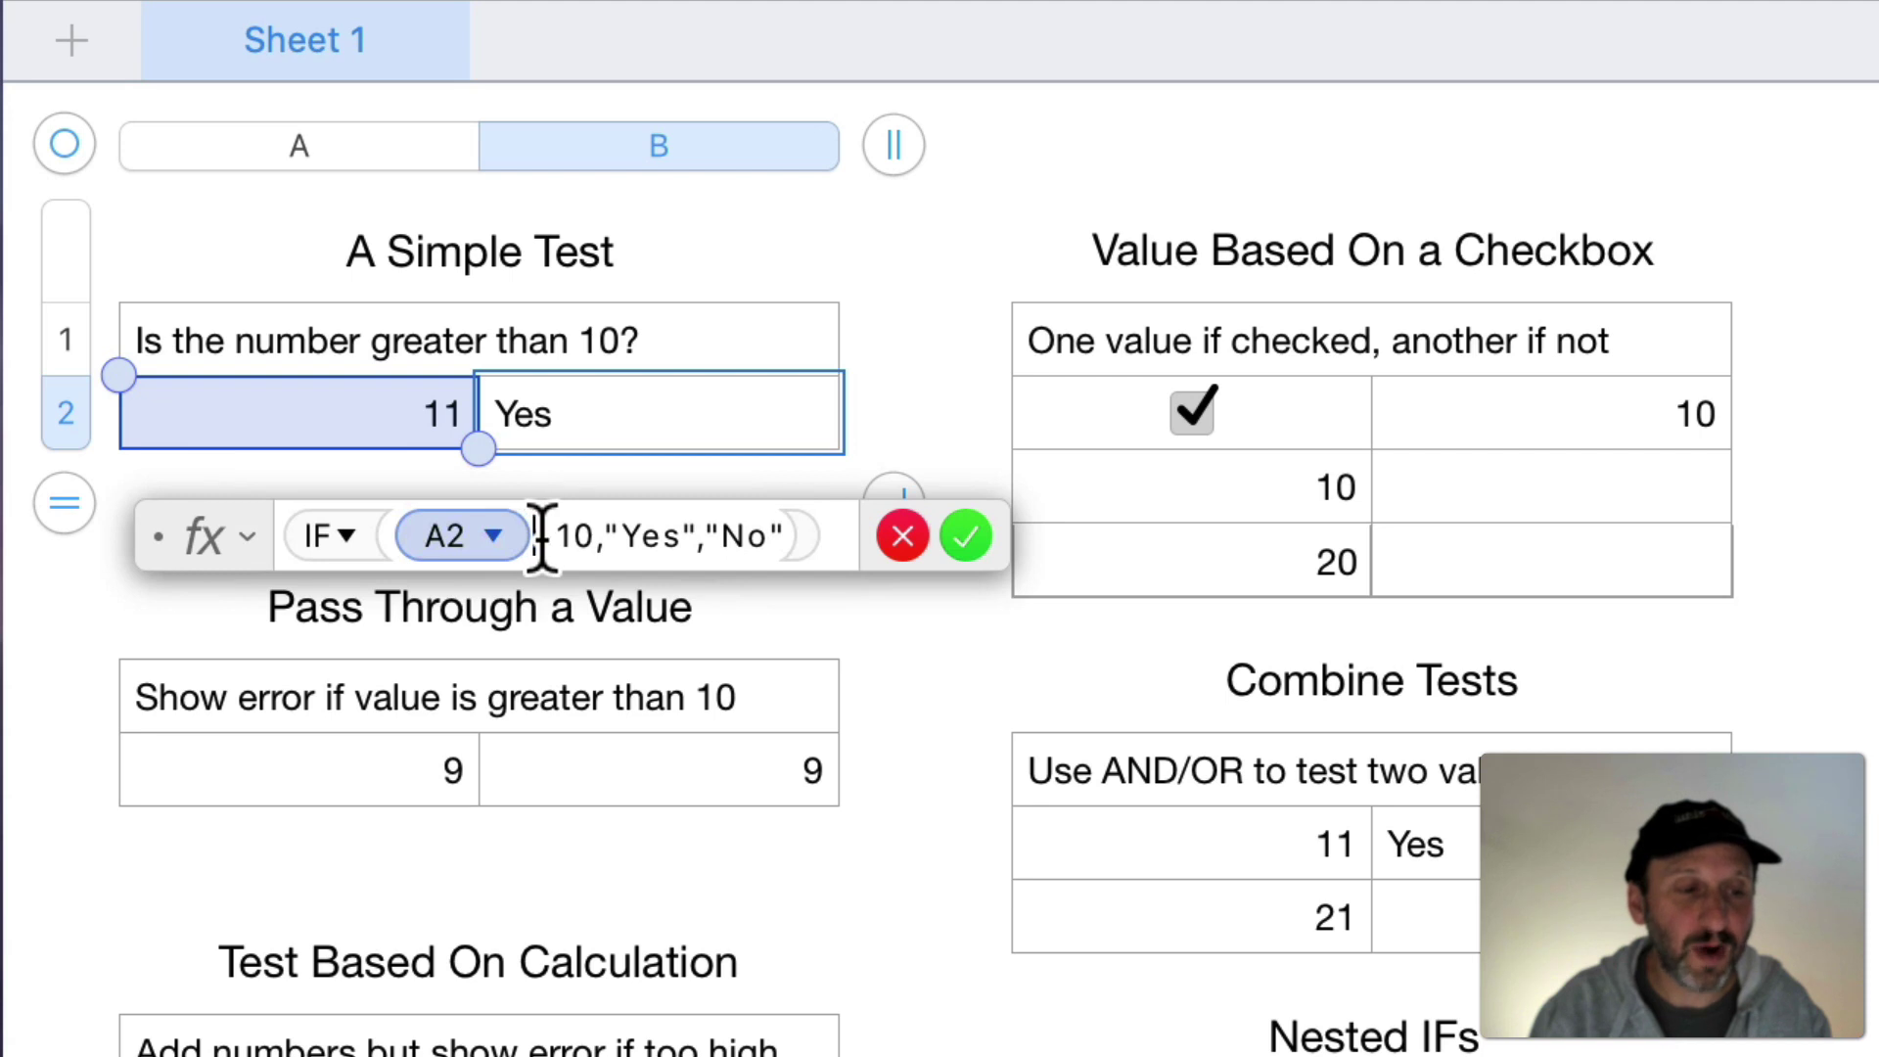
{"action": "left_click_drag", "start_coordinate": [541, 537], "coordinate": [565, 540]}
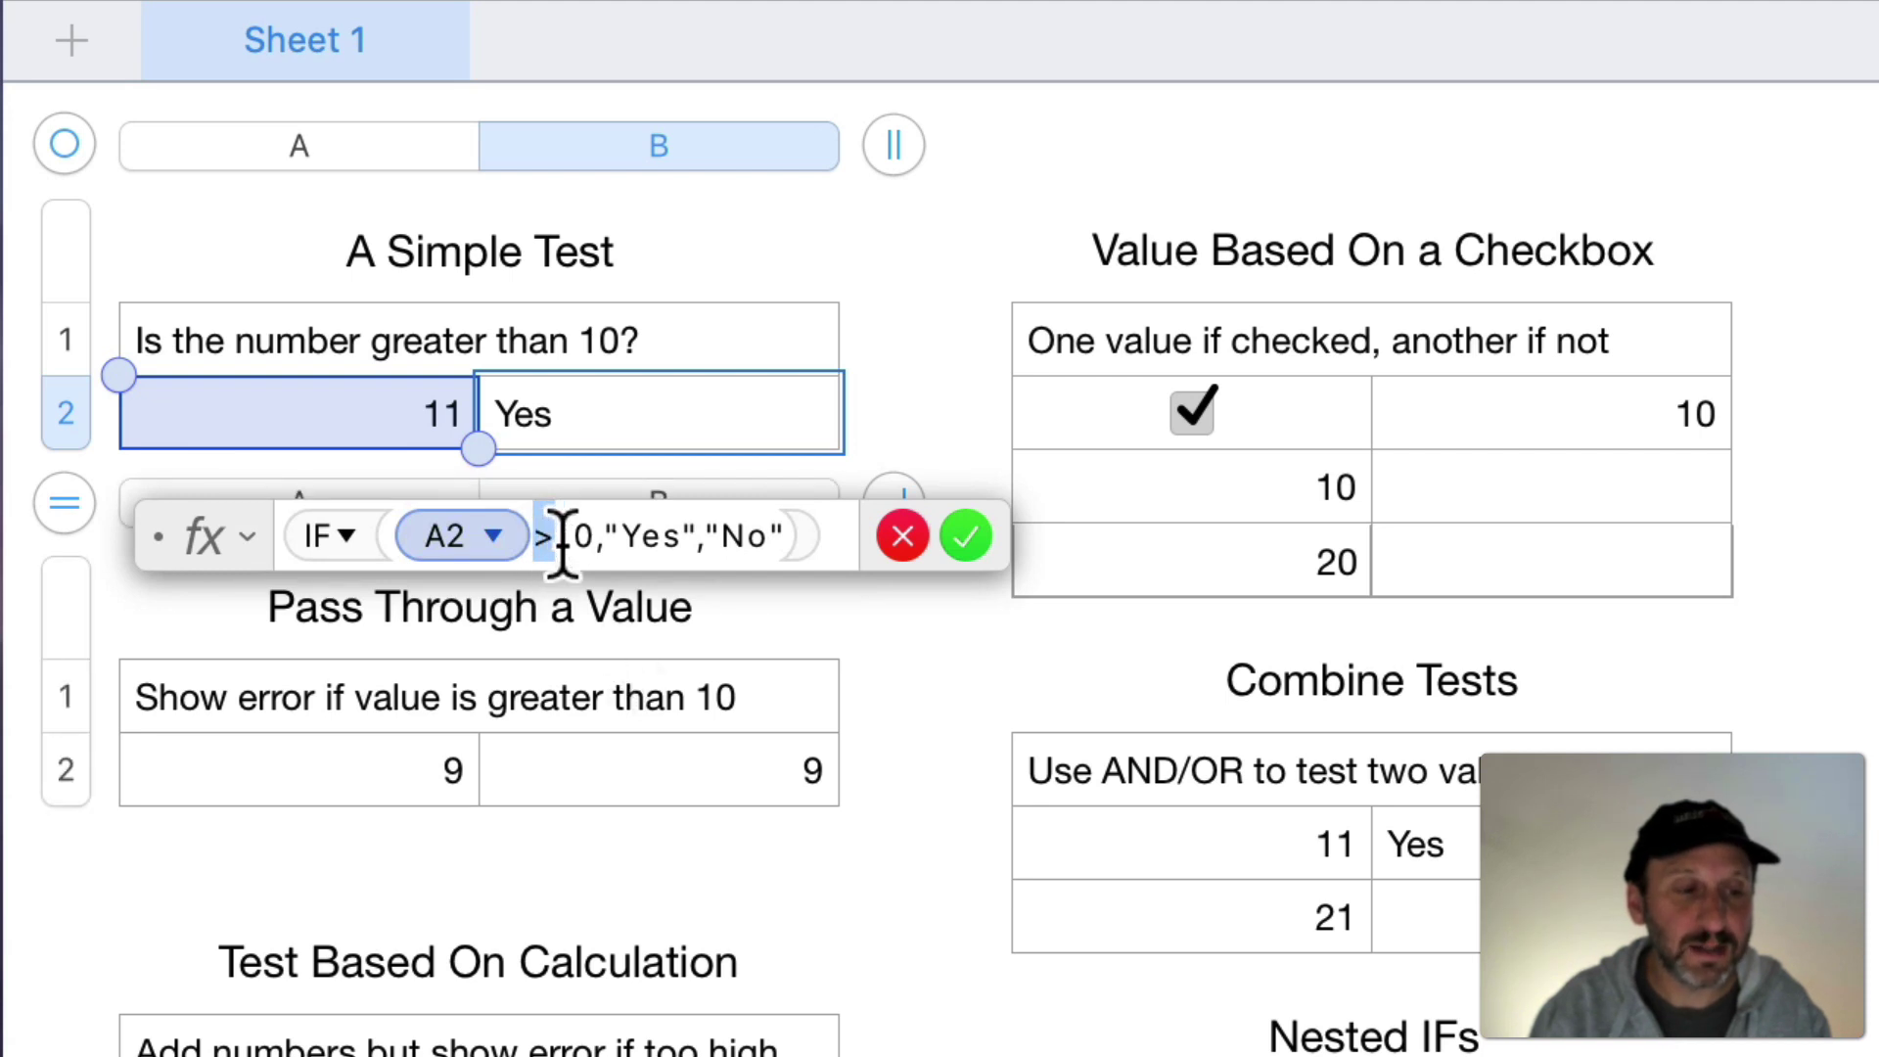
{"action": "left_click", "coordinate": [331, 537]}
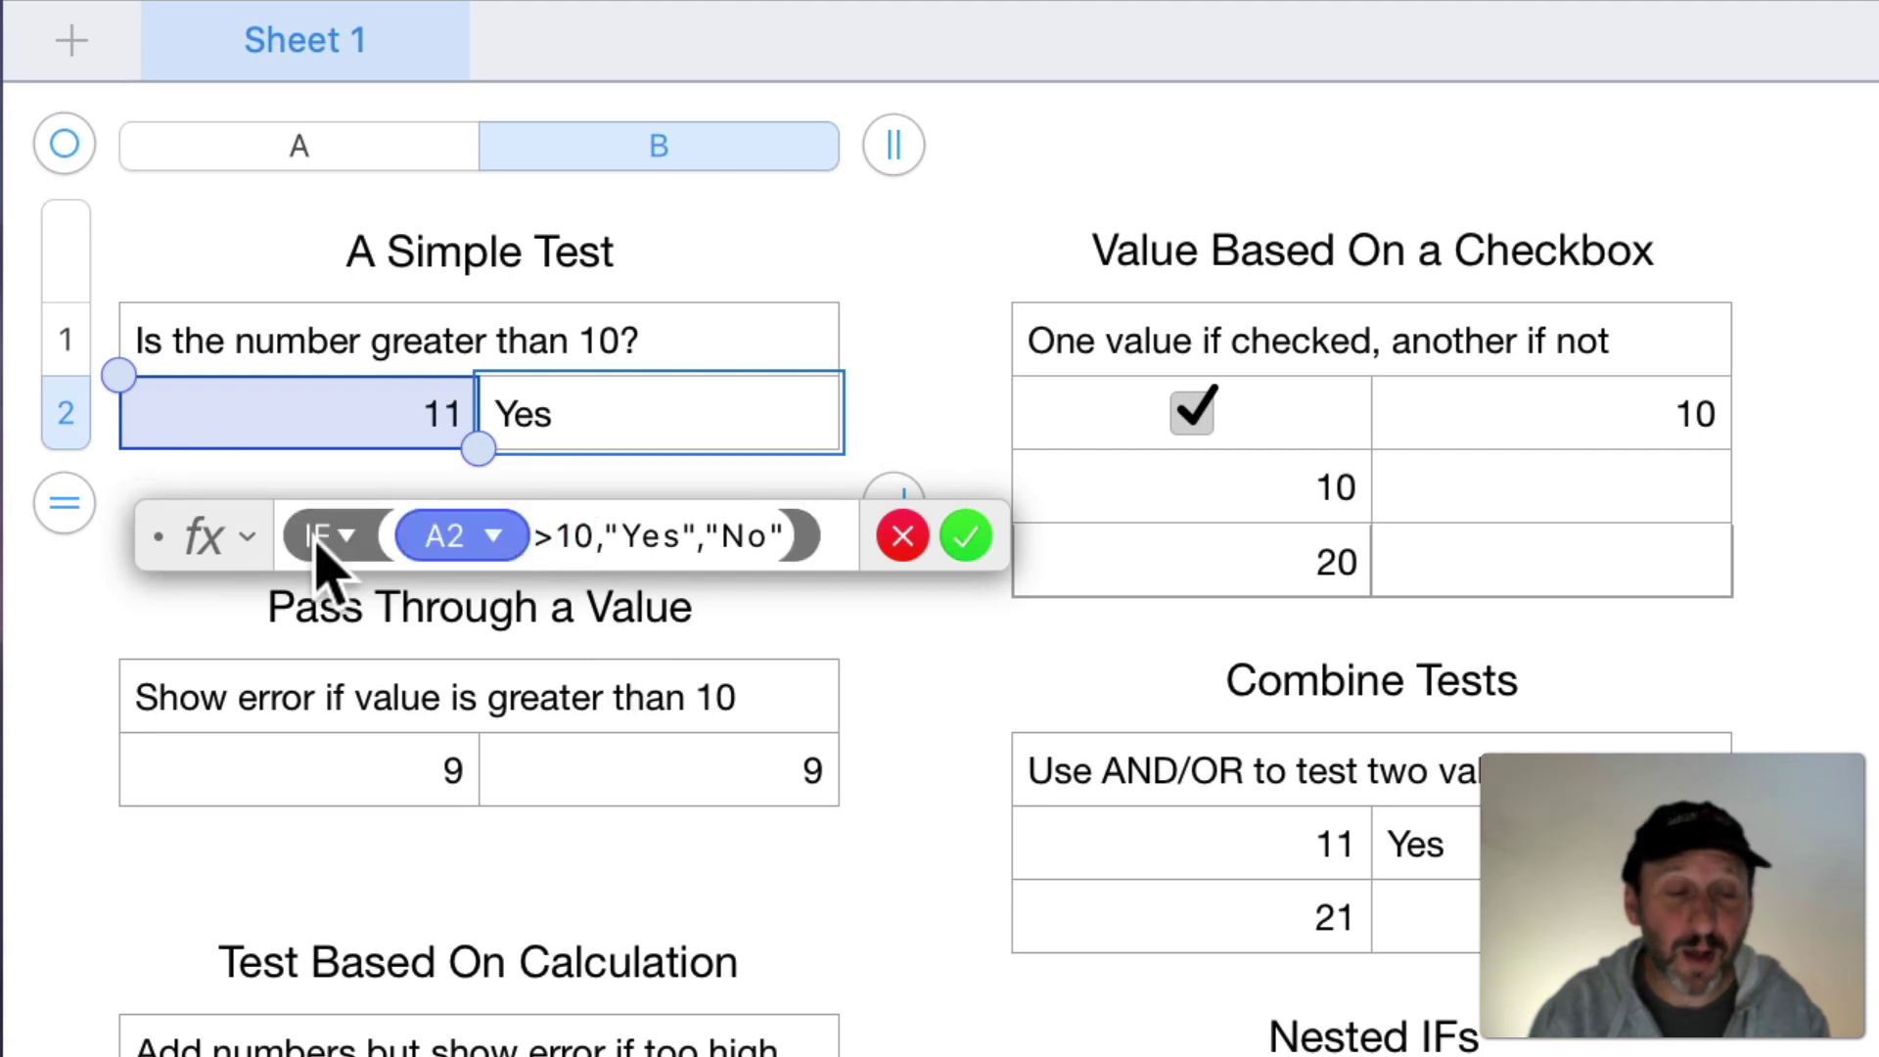
Review the Yes and No return values, close the formula, and change A2 from 11 to 9.
{"action": "left_click", "coordinate": [579, 535]}
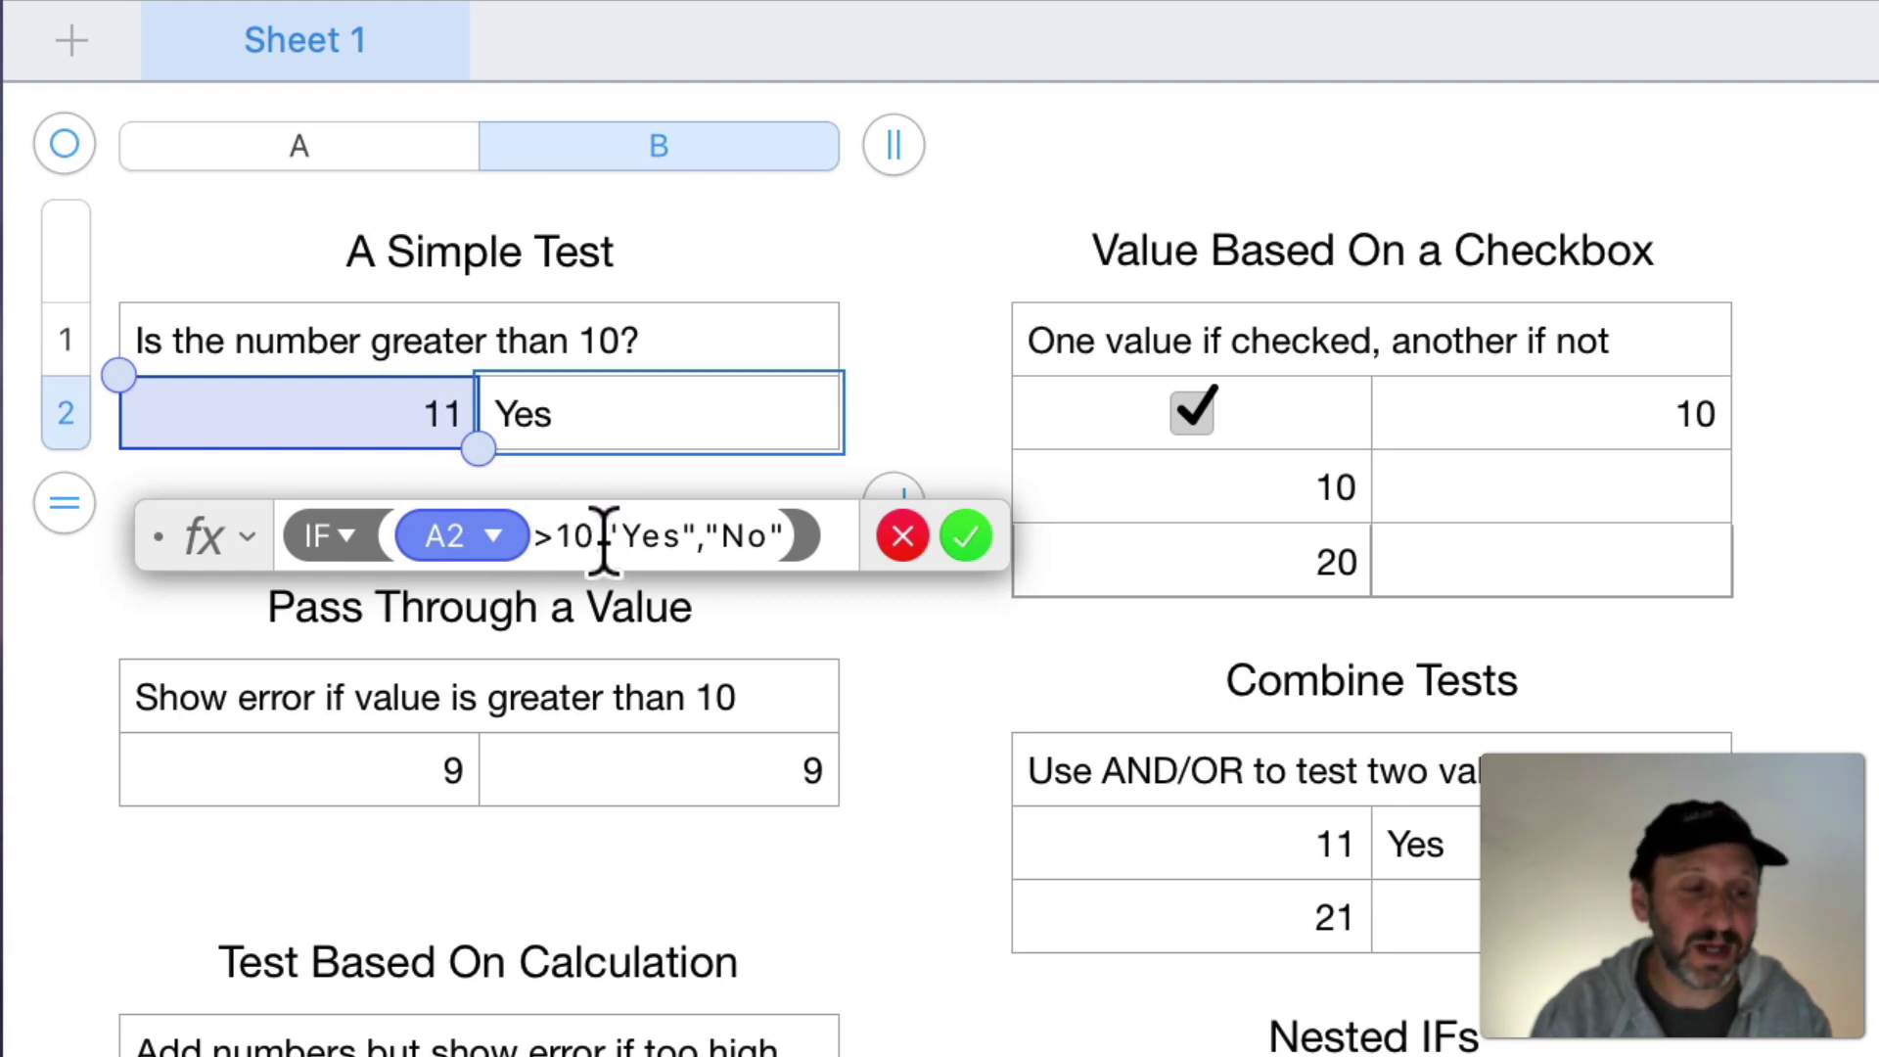
{"action": "left_click_drag", "start_coordinate": [605, 538], "coordinate": [690, 538]}
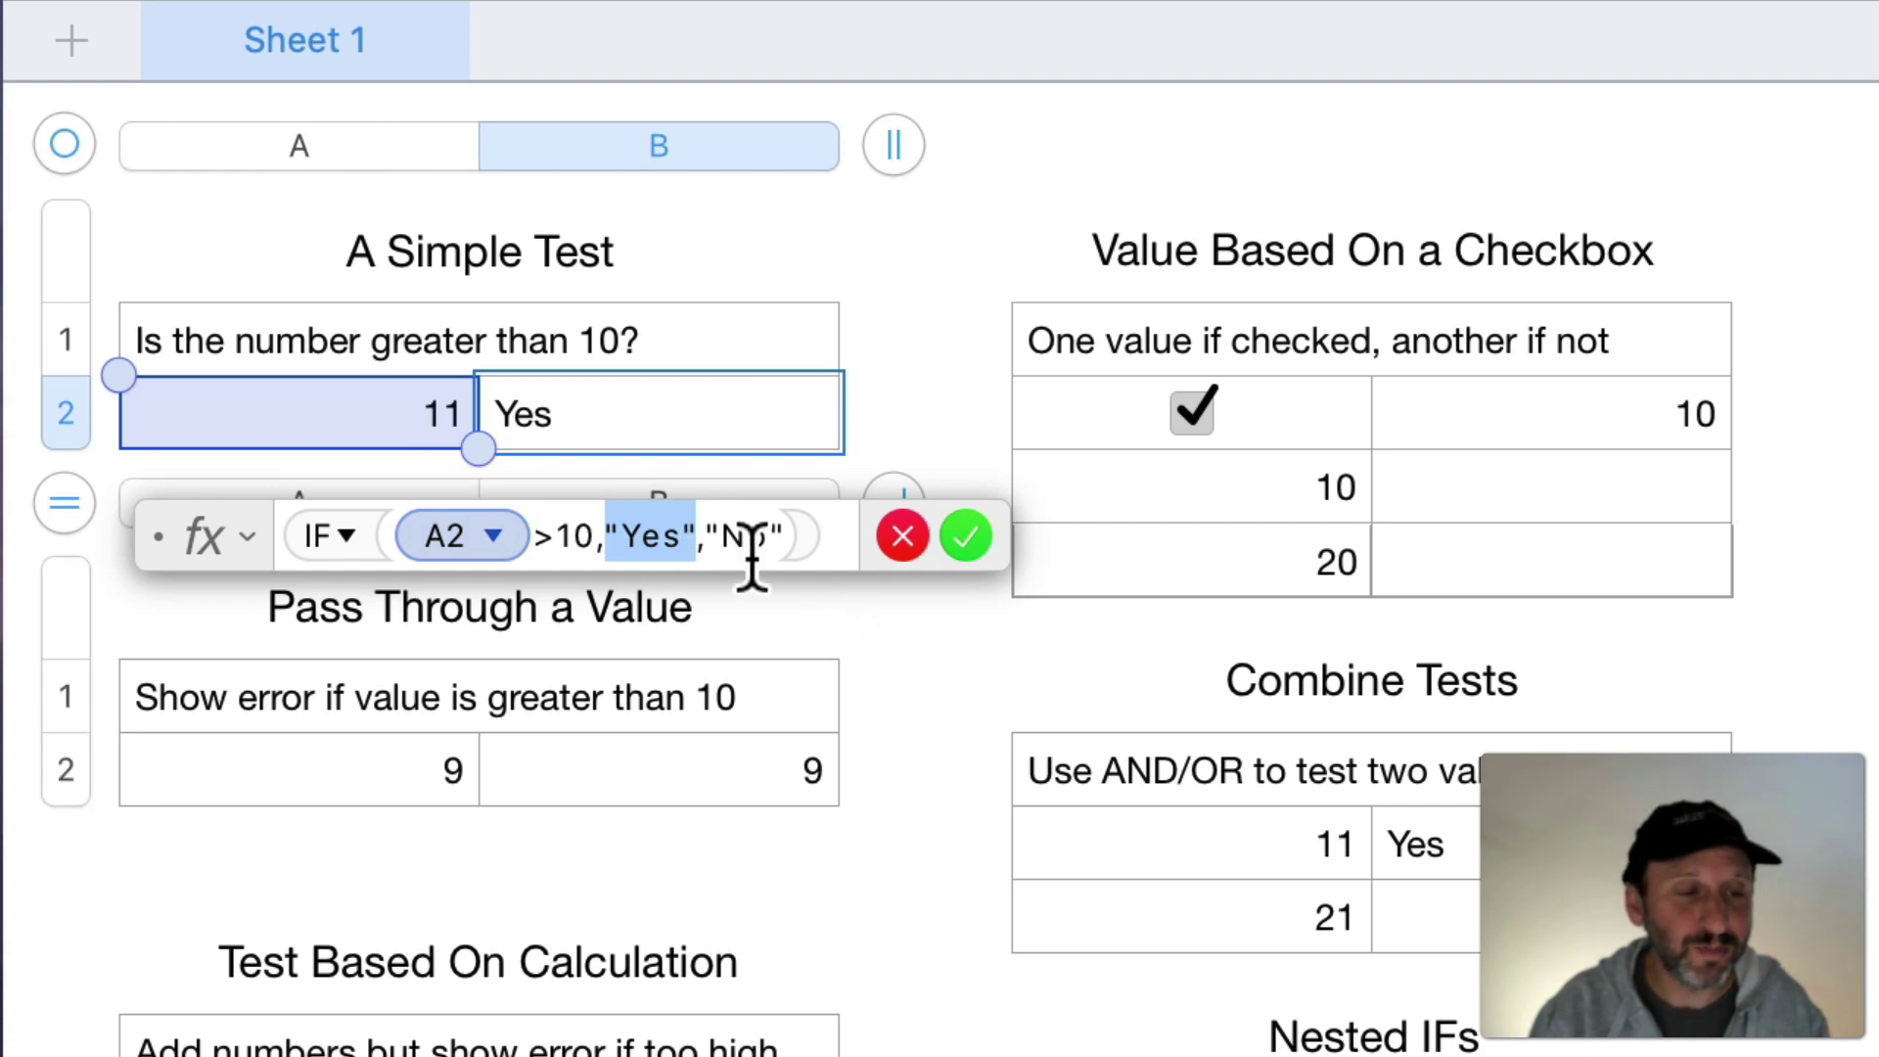
{"action": "left_click", "coordinate": [704, 536]}
{"action": "double_click", "coordinate": [749, 536]}
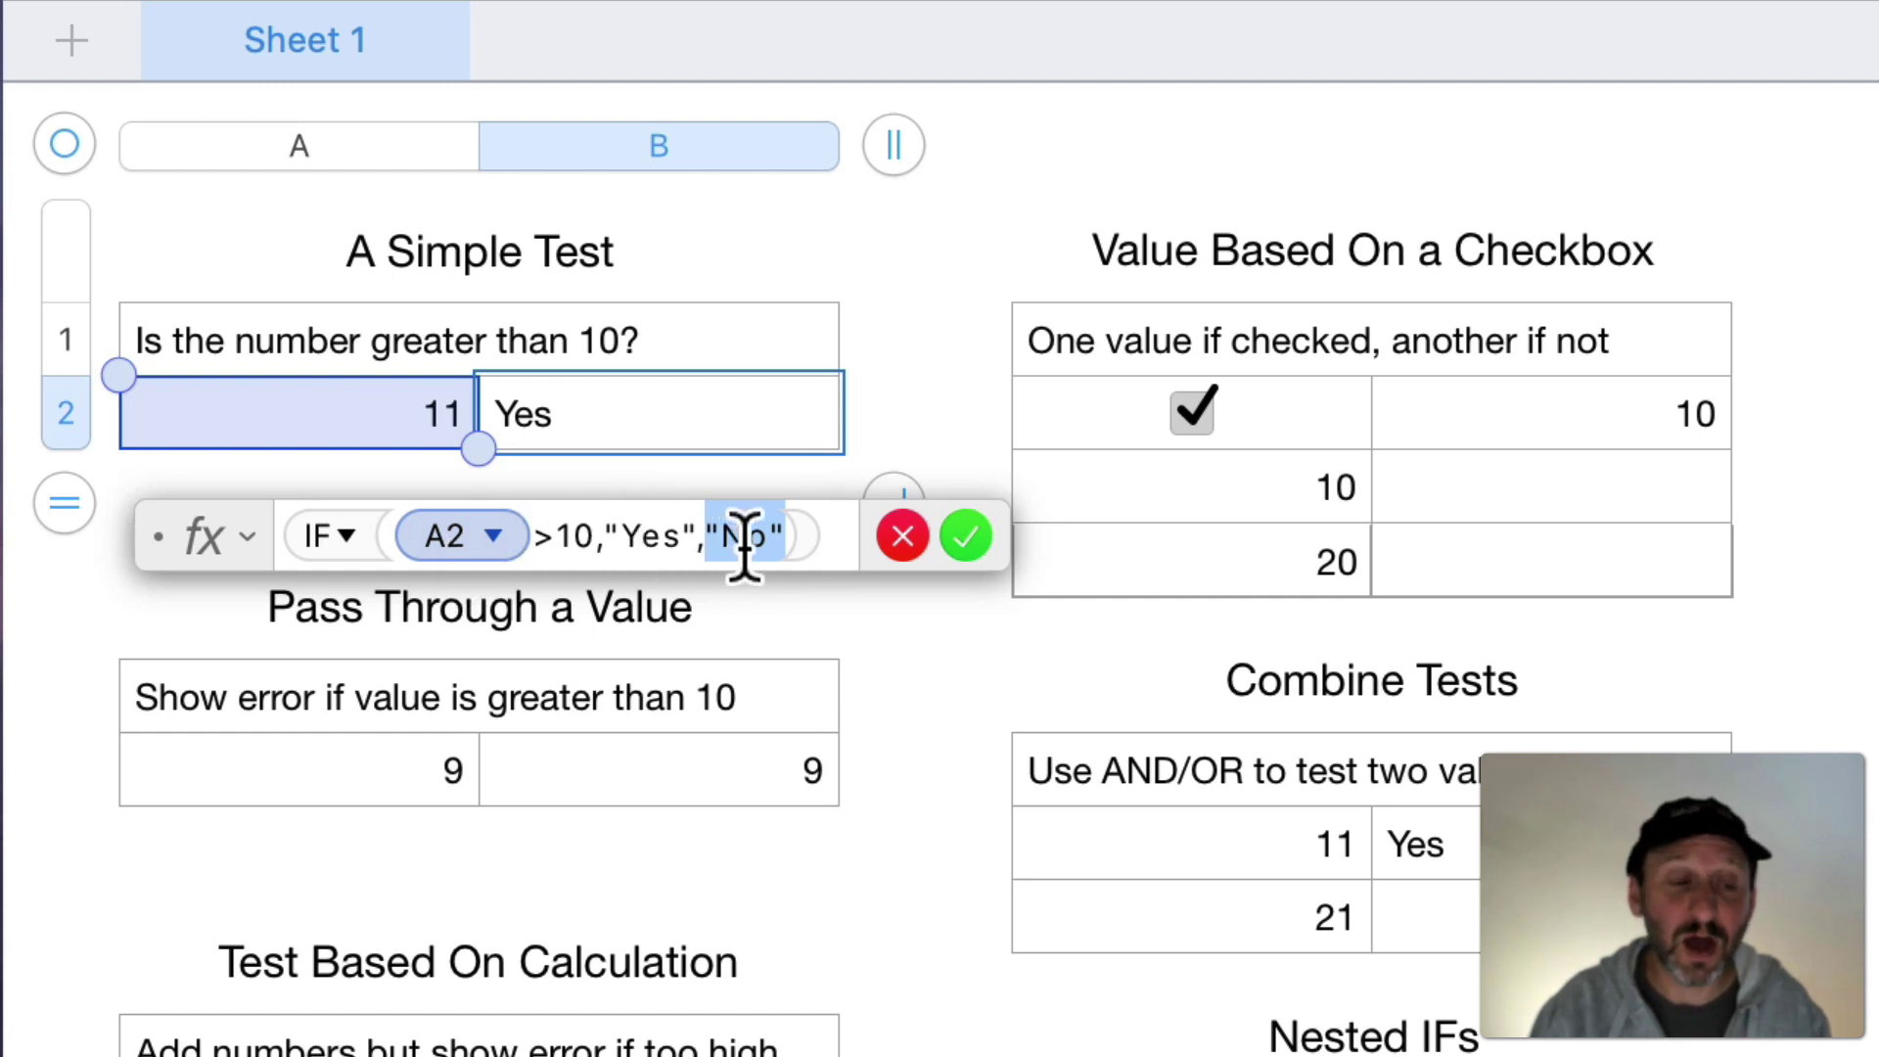
{"action": "left_click", "coordinate": [965, 536]}
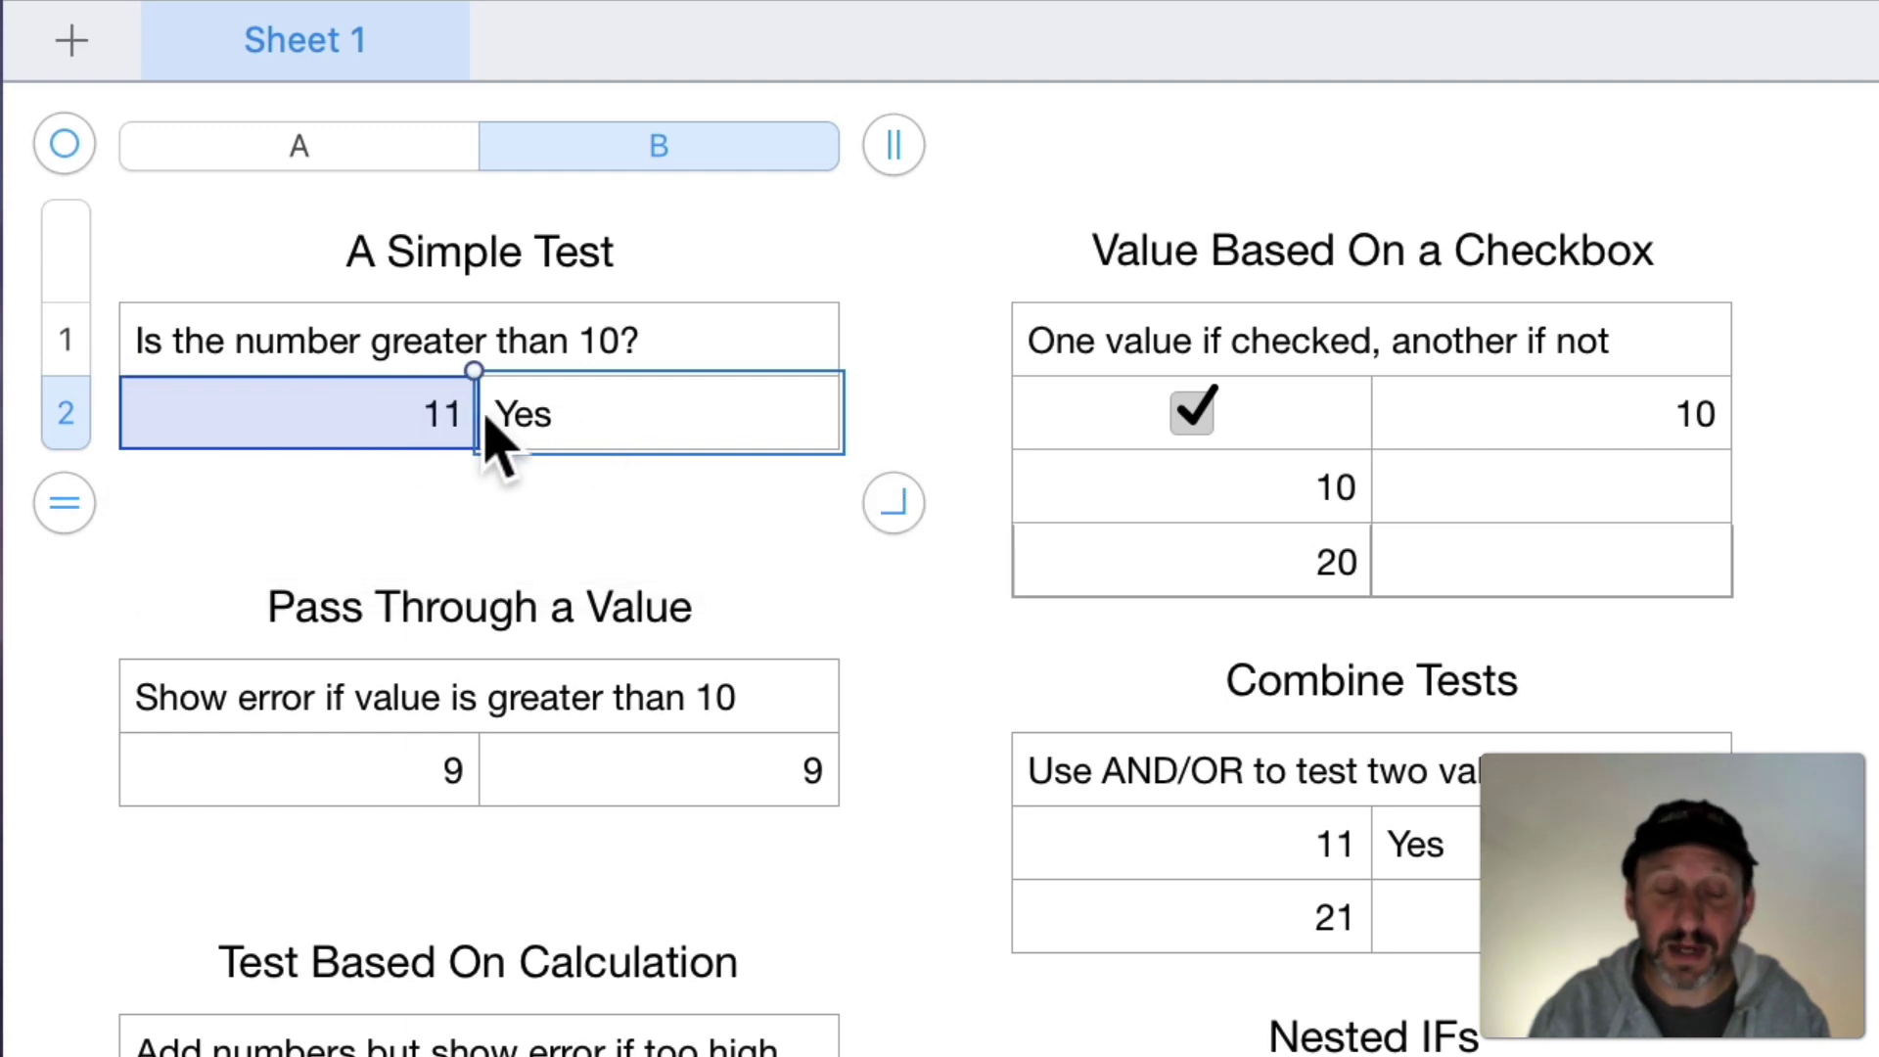
{"action": "double_click", "coordinate": [441, 427]}
{"action": "double_click", "coordinate": [437, 414]}
{"action": "type", "text": "9"}
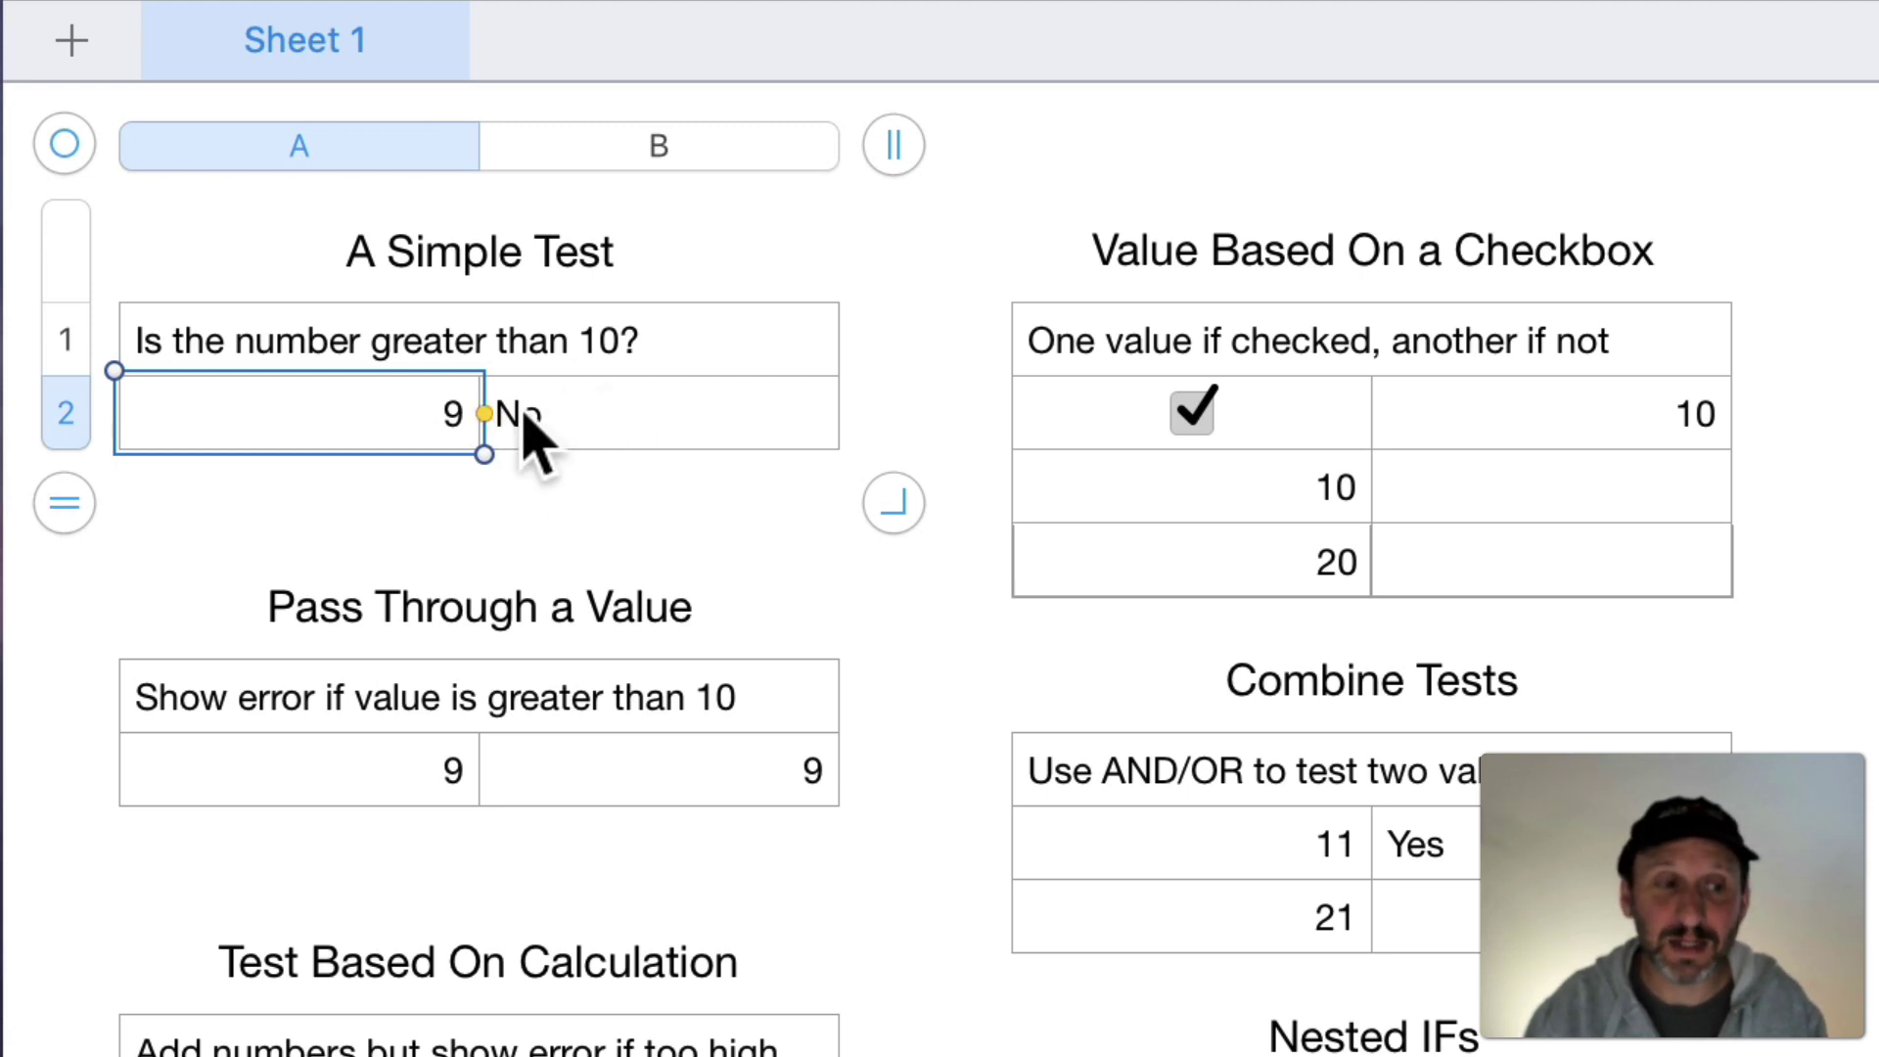
Inspect the IF(A2>10,"Too High",A2) formula's condition, Too High text and passed-through A2.
{"action": "left_click", "coordinate": [458, 697]}
{"action": "scroll", "coordinate": [364, 778], "scroll_direction": "down", "scroll_amount": 3}
{"action": "scroll", "coordinate": [365, 662], "scroll_direction": "down", "scroll_amount": 2}
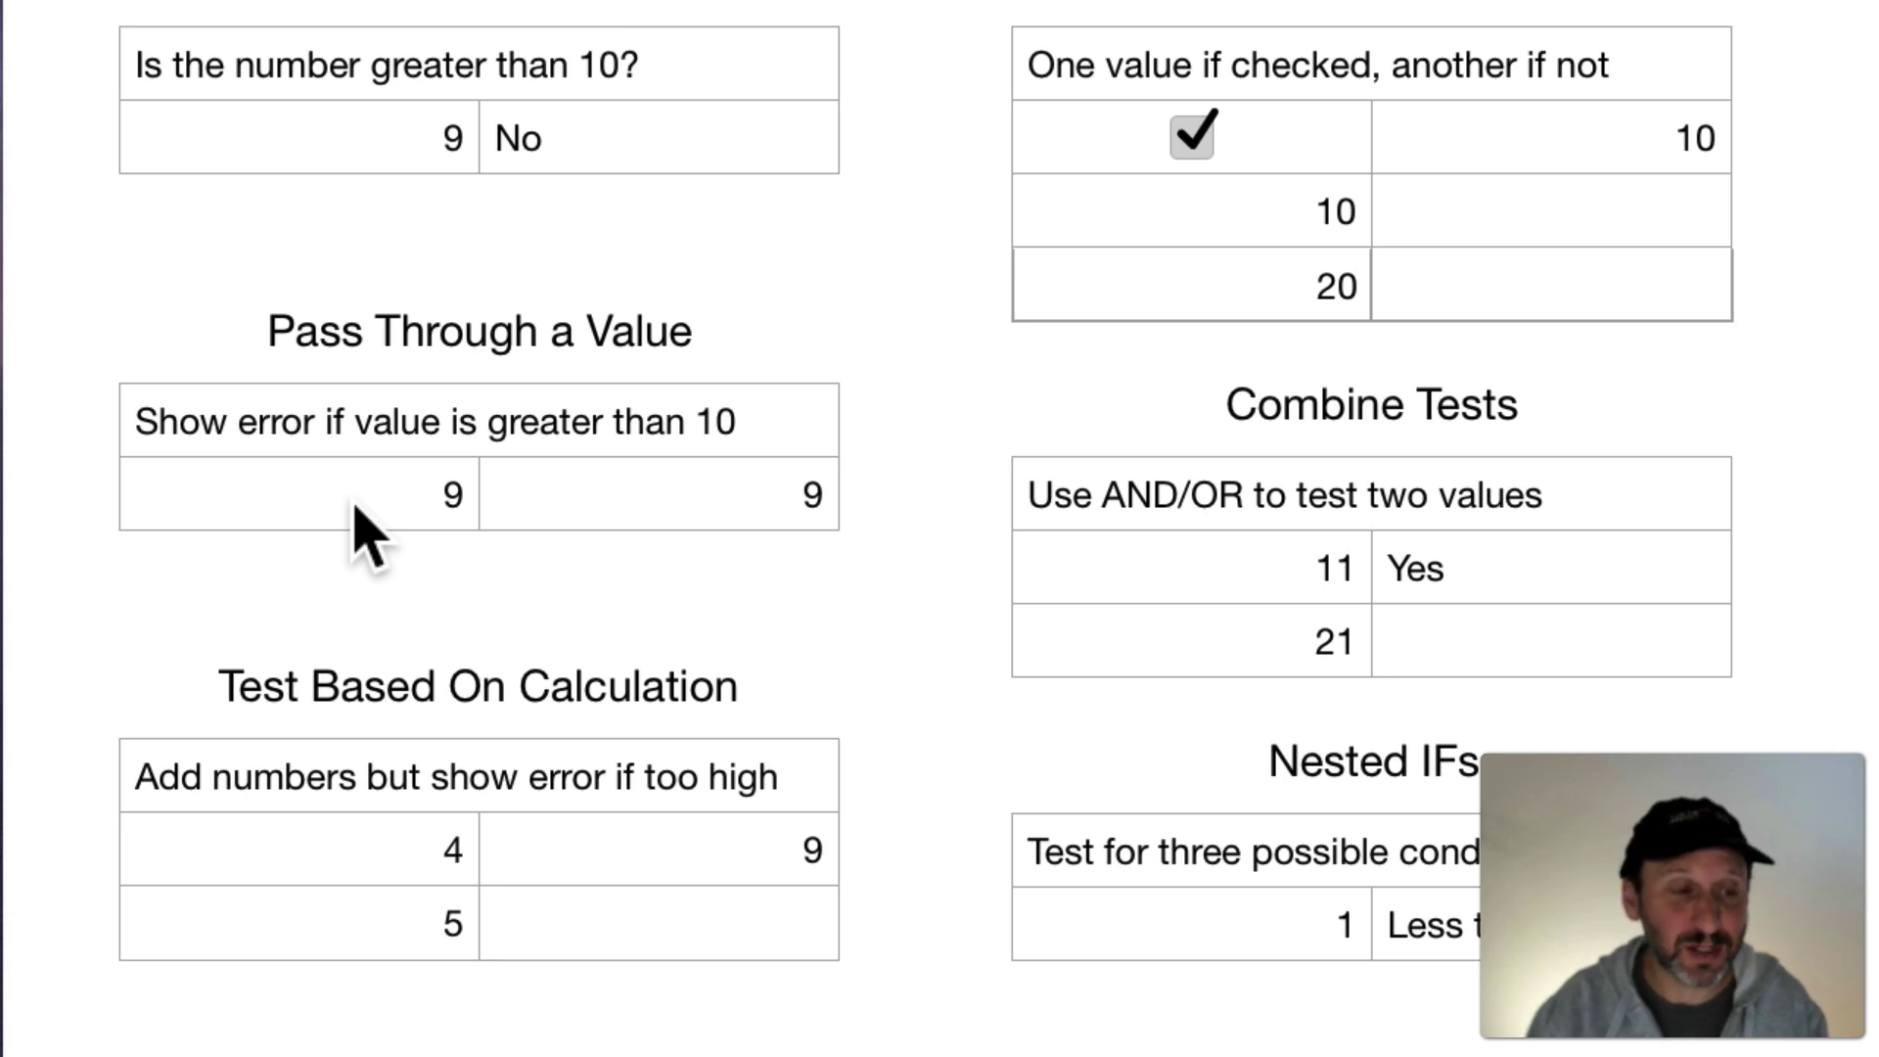
{"action": "left_click", "coordinate": [264, 530]}
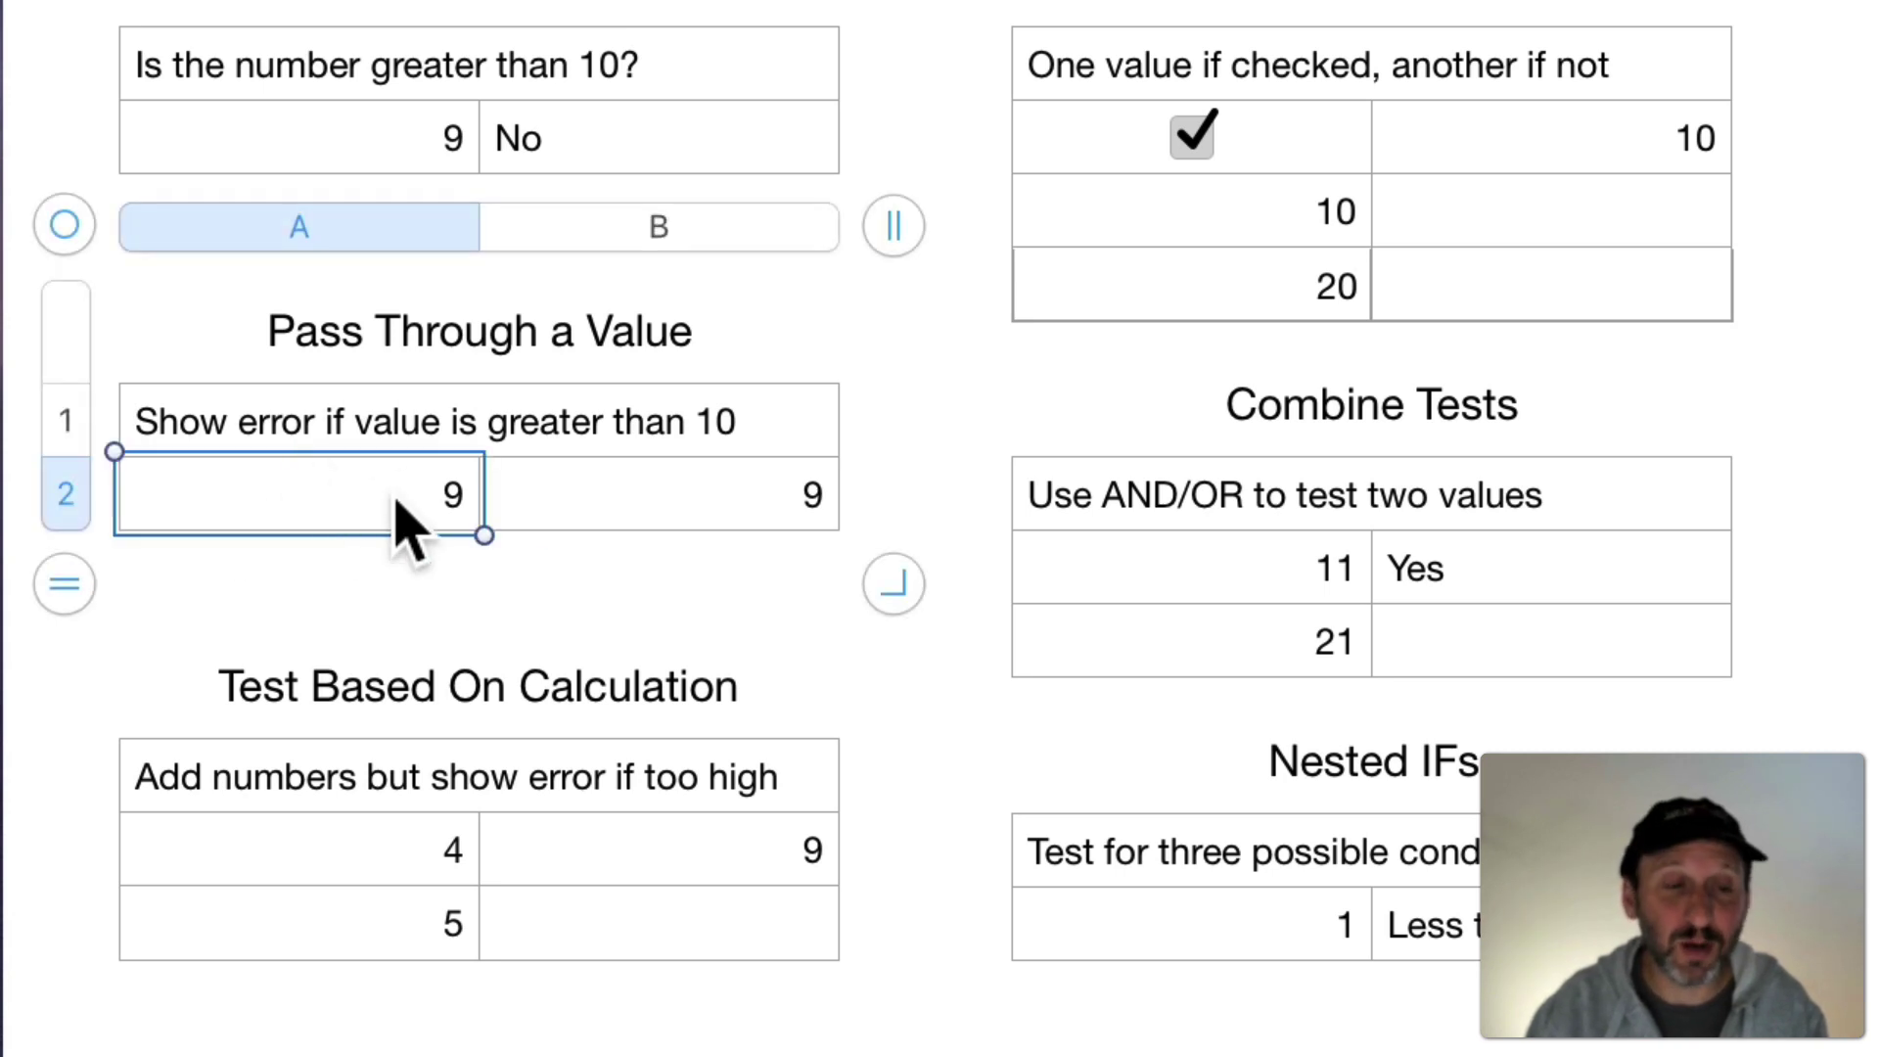
{"action": "double_click", "coordinate": [677, 516]}
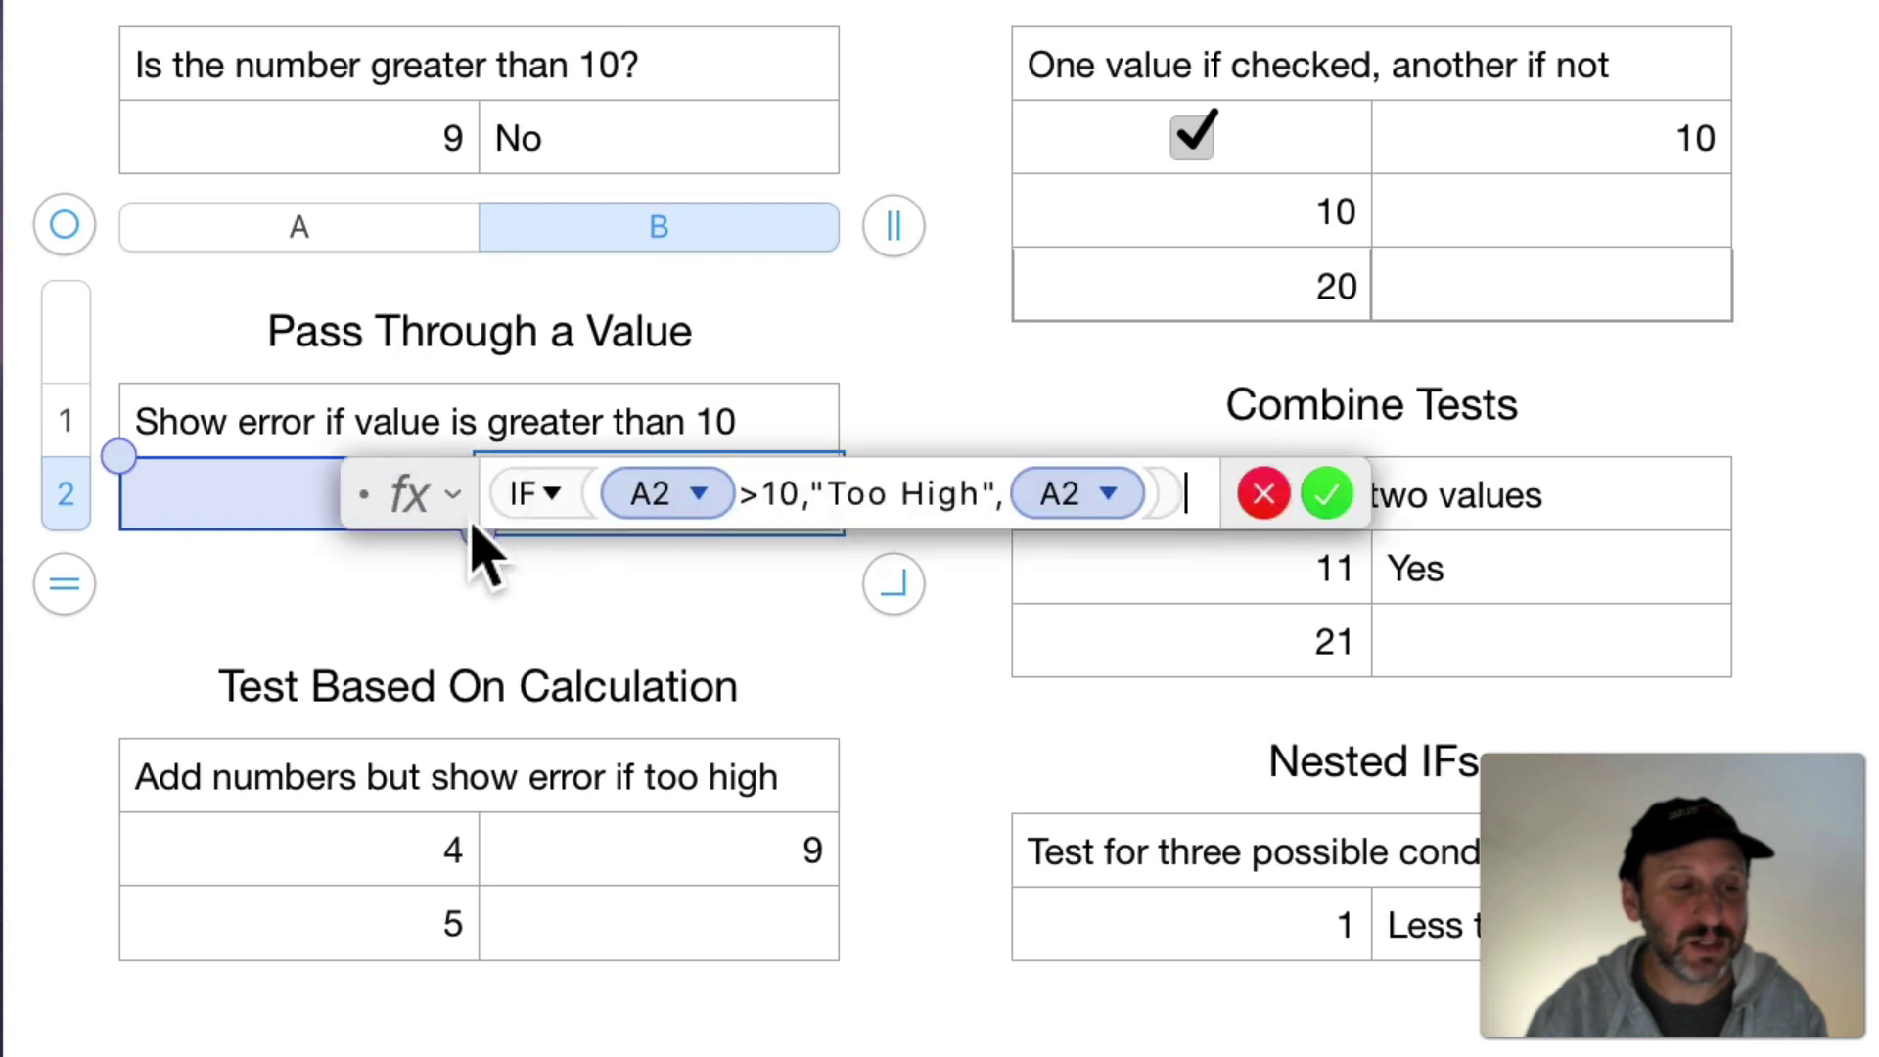
{"action": "left_click_drag", "start_coordinate": [323, 514], "coordinate": [147, 603]}
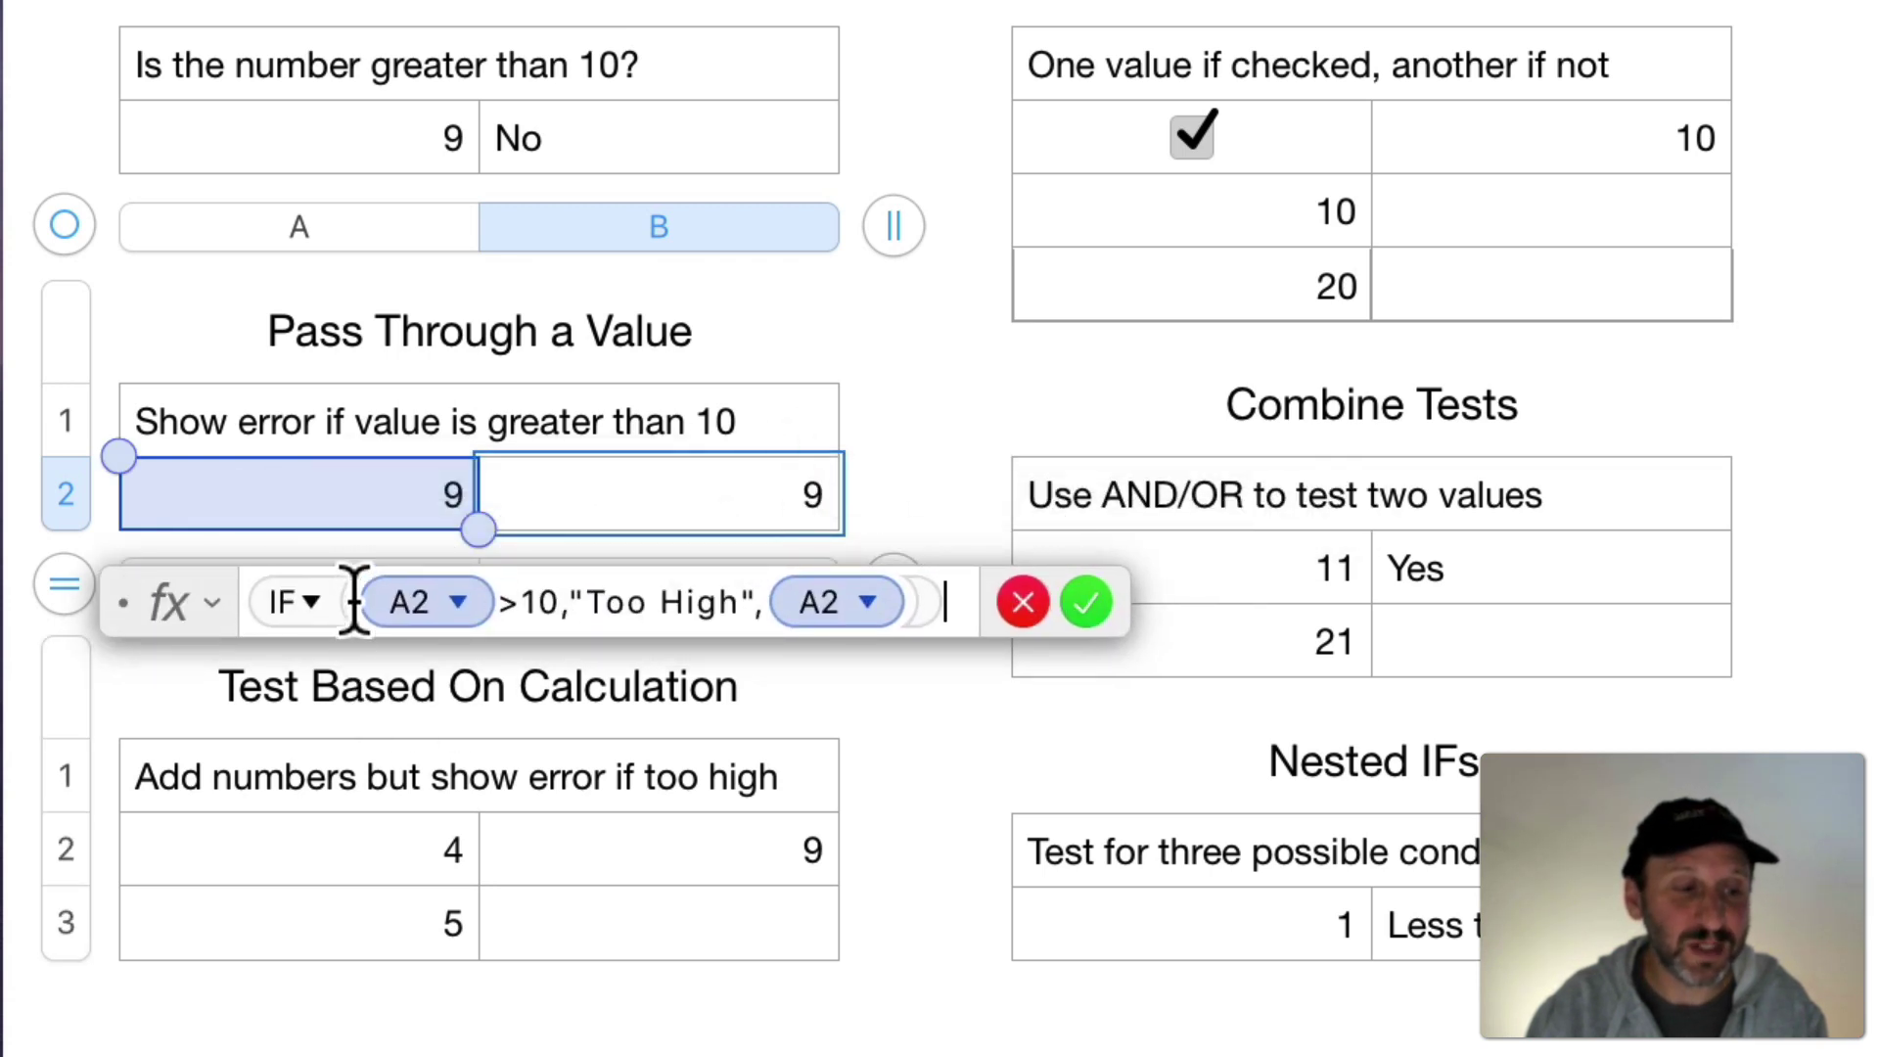
{"action": "left_click_drag", "start_coordinate": [356, 599], "coordinate": [559, 599]}
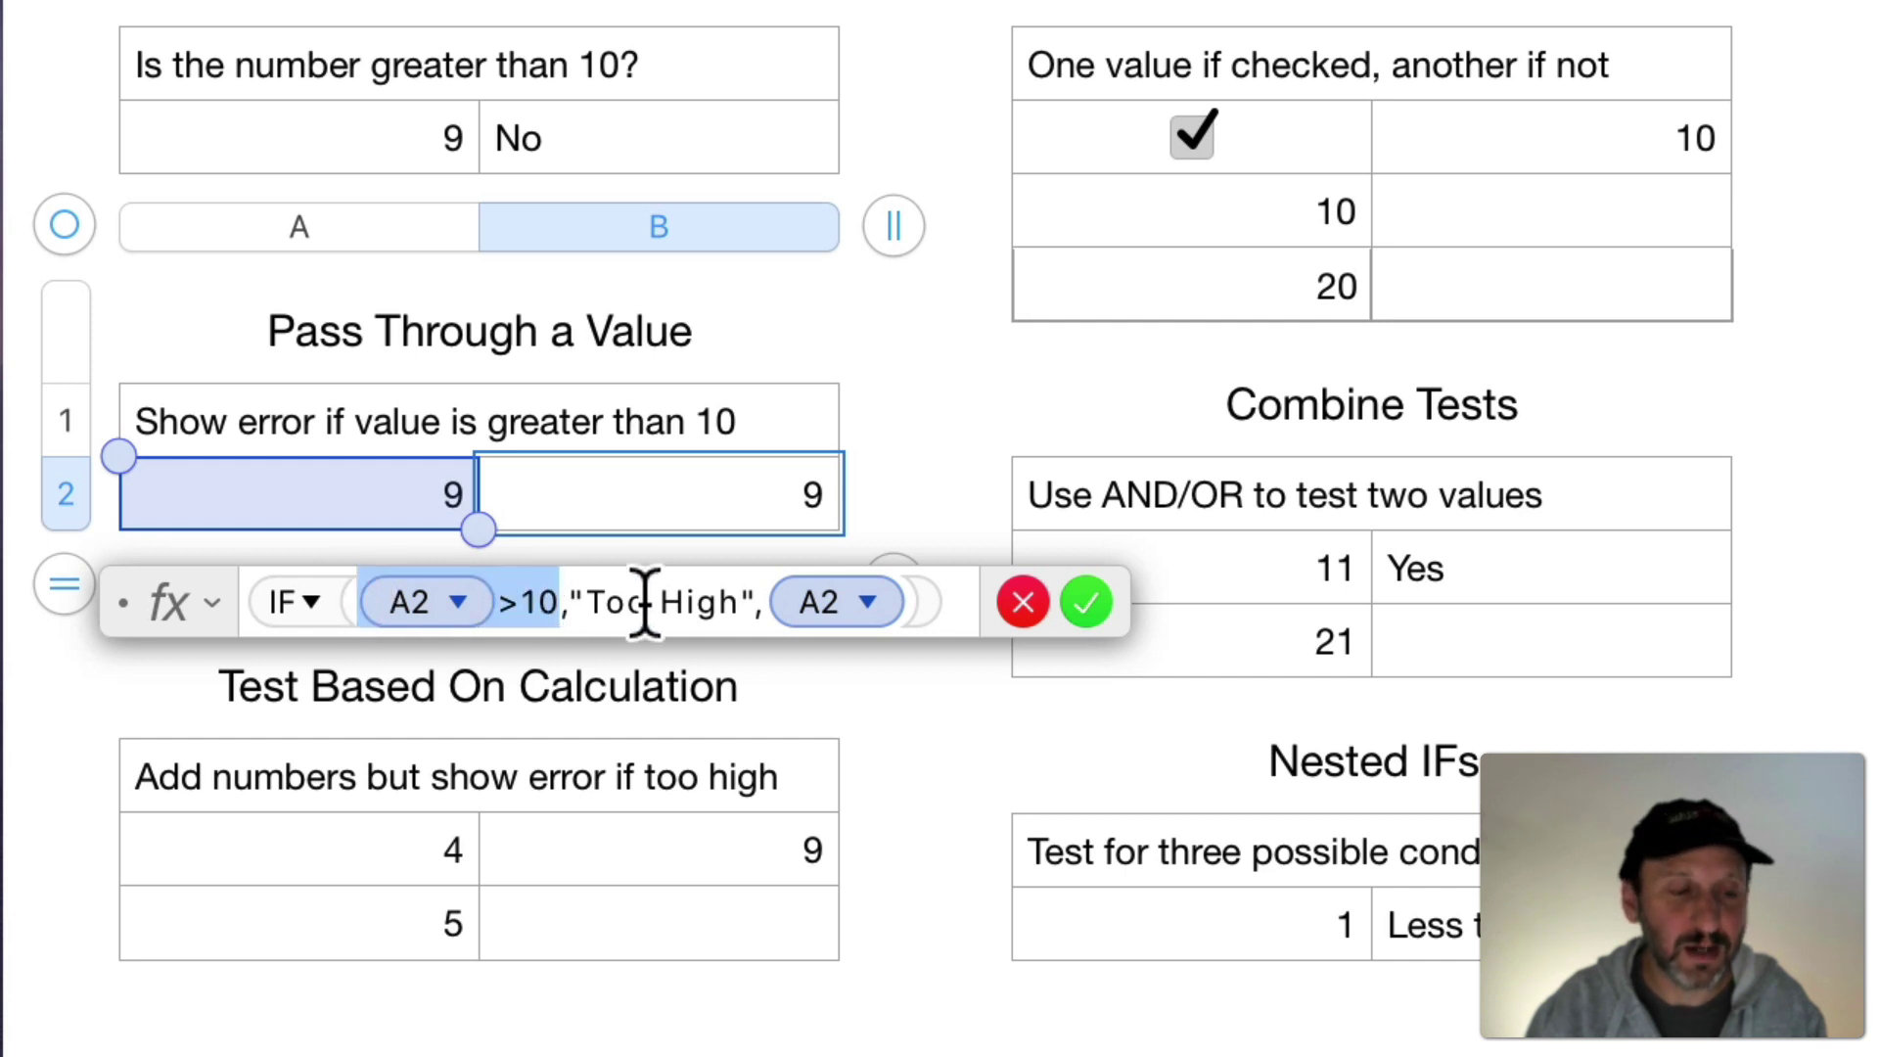
{"action": "left_click_drag", "start_coordinate": [590, 599], "coordinate": [699, 599]}
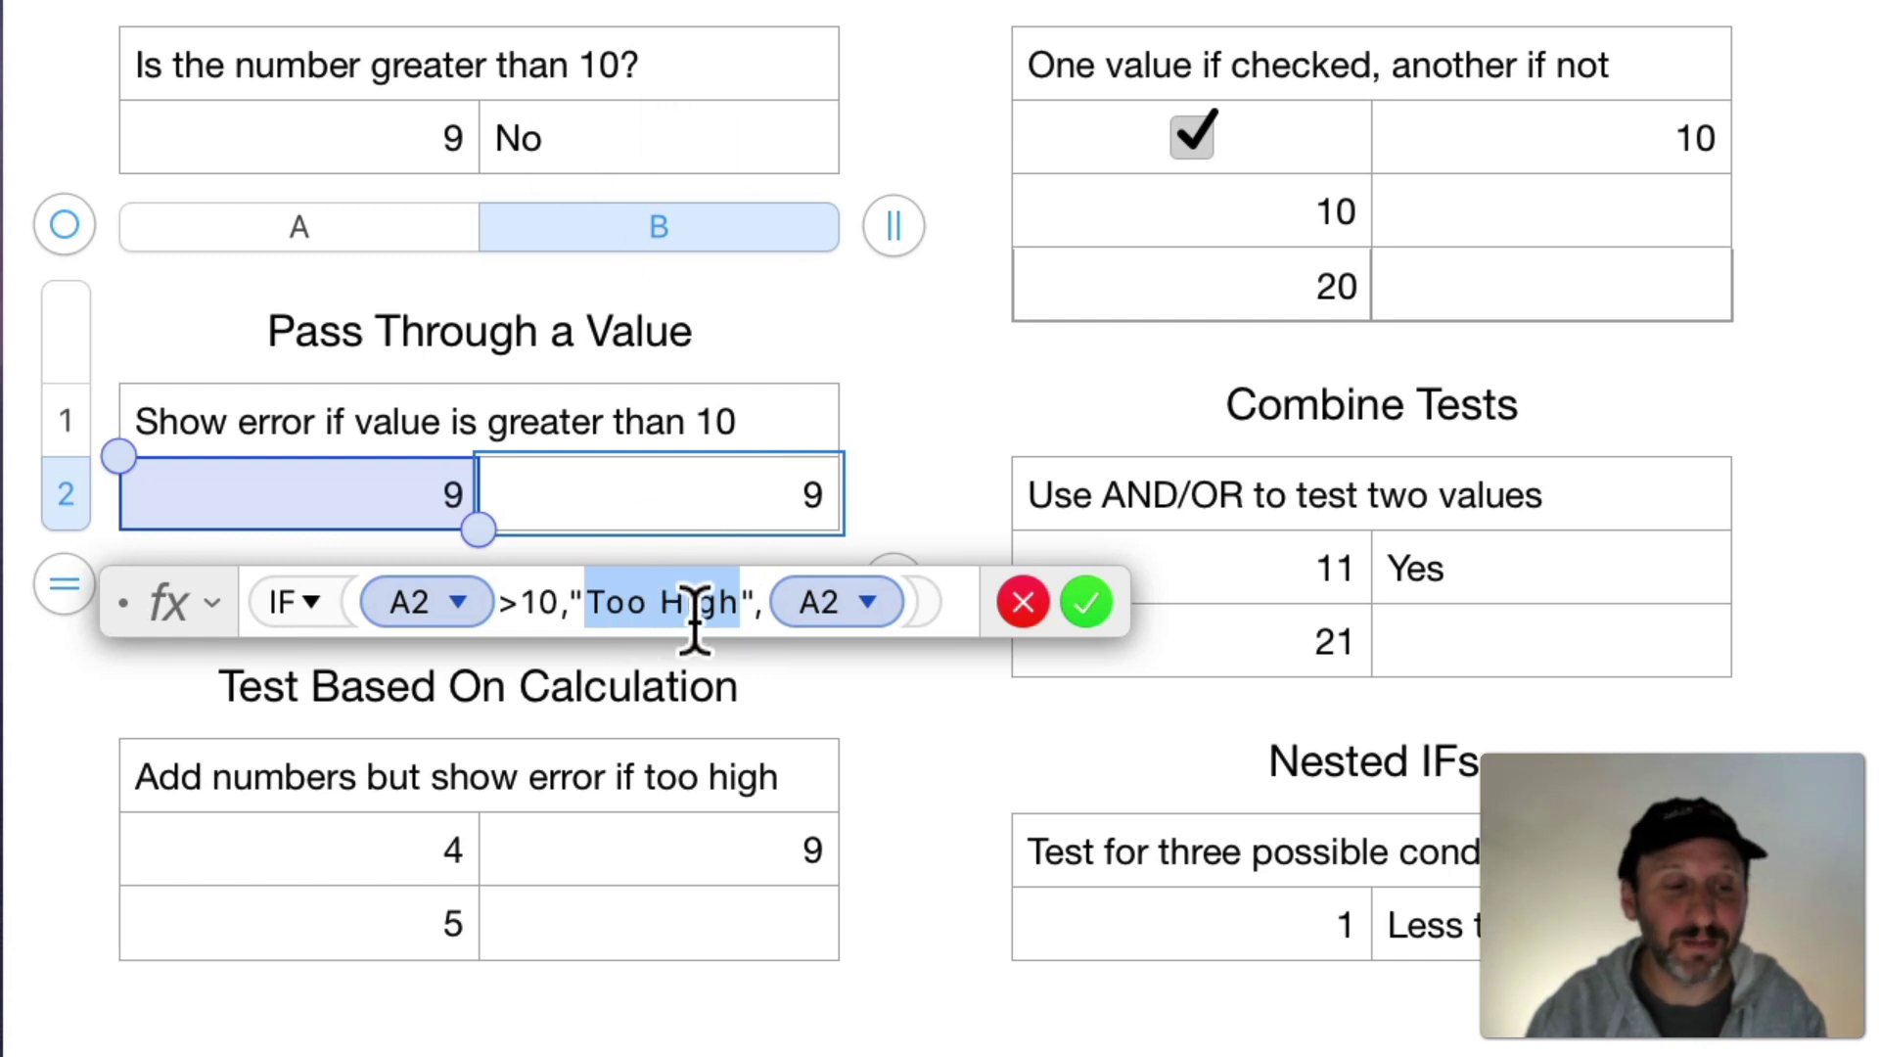
{"action": "left_click", "coordinate": [829, 602]}
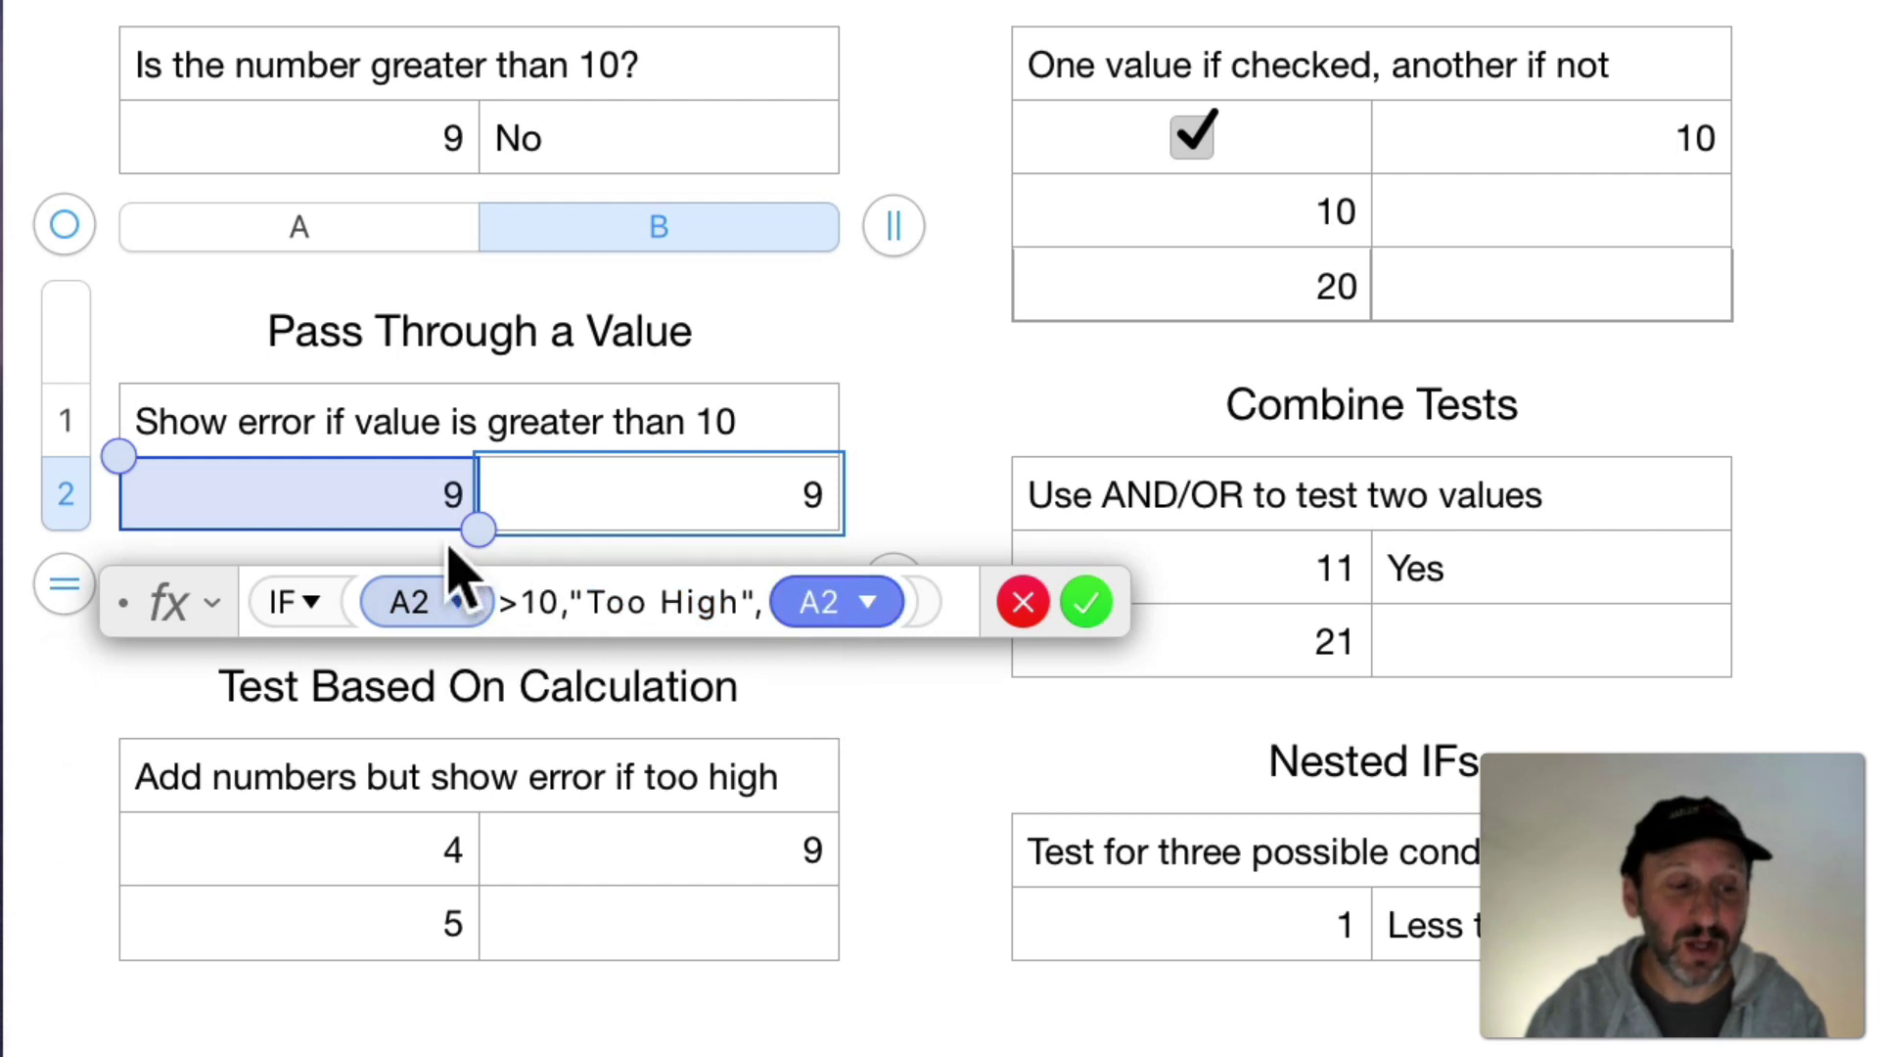
{"action": "left_click", "coordinate": [1087, 602]}
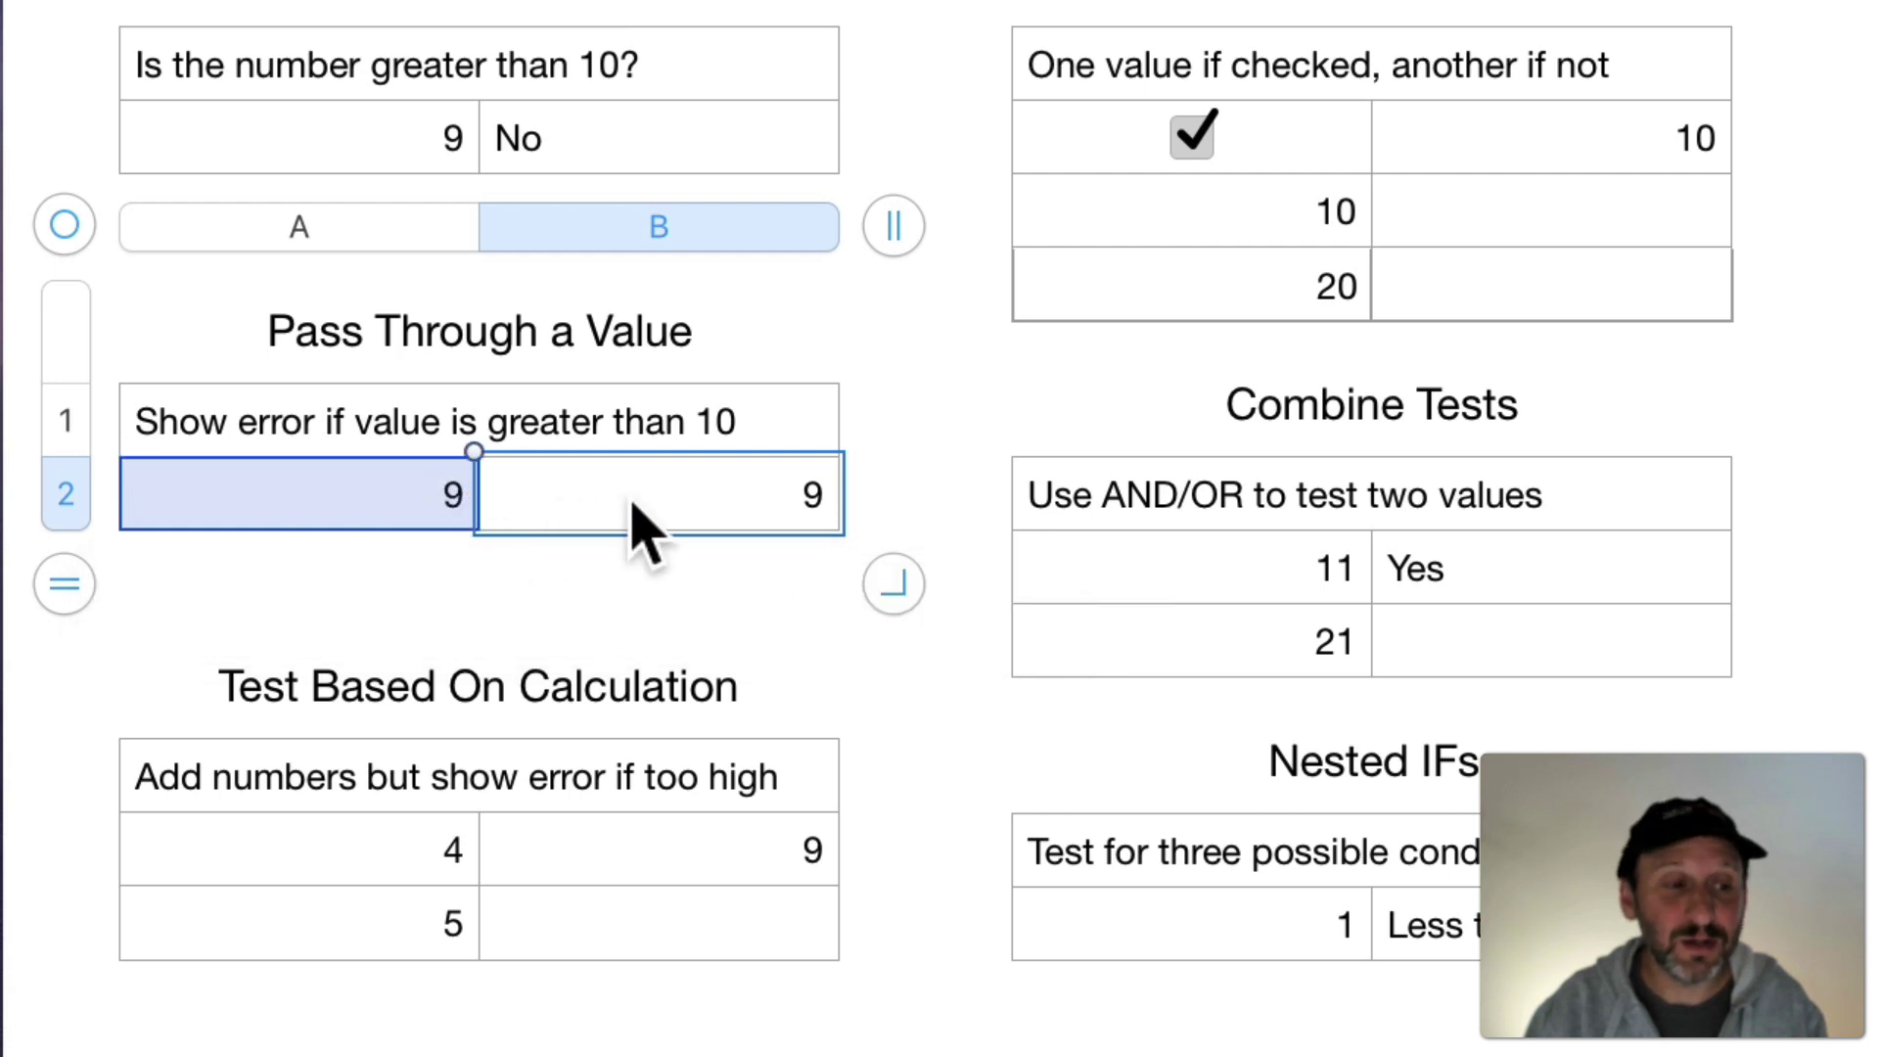
Try 5 and 11 as the A2 input, finishing with 9999 so it shows Too High.
{"action": "double_click", "coordinate": [447, 497]}
{"action": "type", "text": "5"}
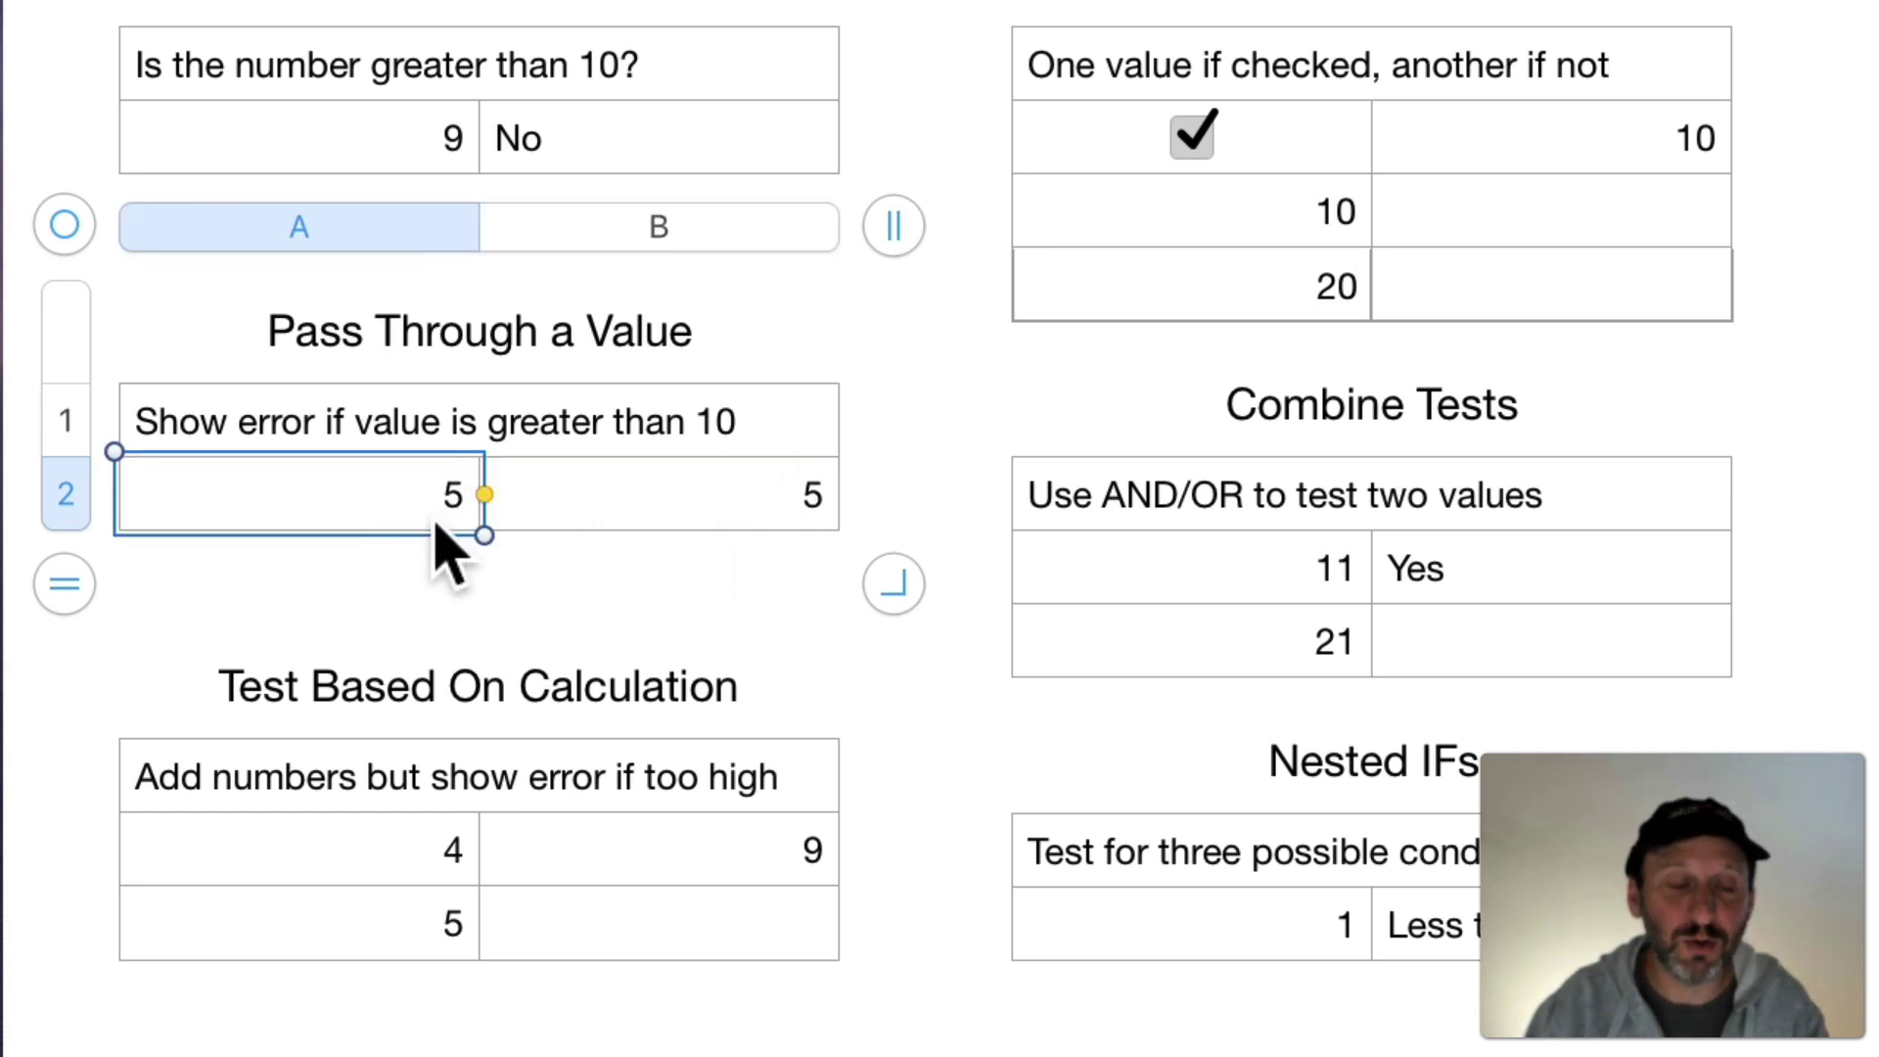
{"action": "double_click", "coordinate": [399, 500]}
{"action": "type", "text": "11"}
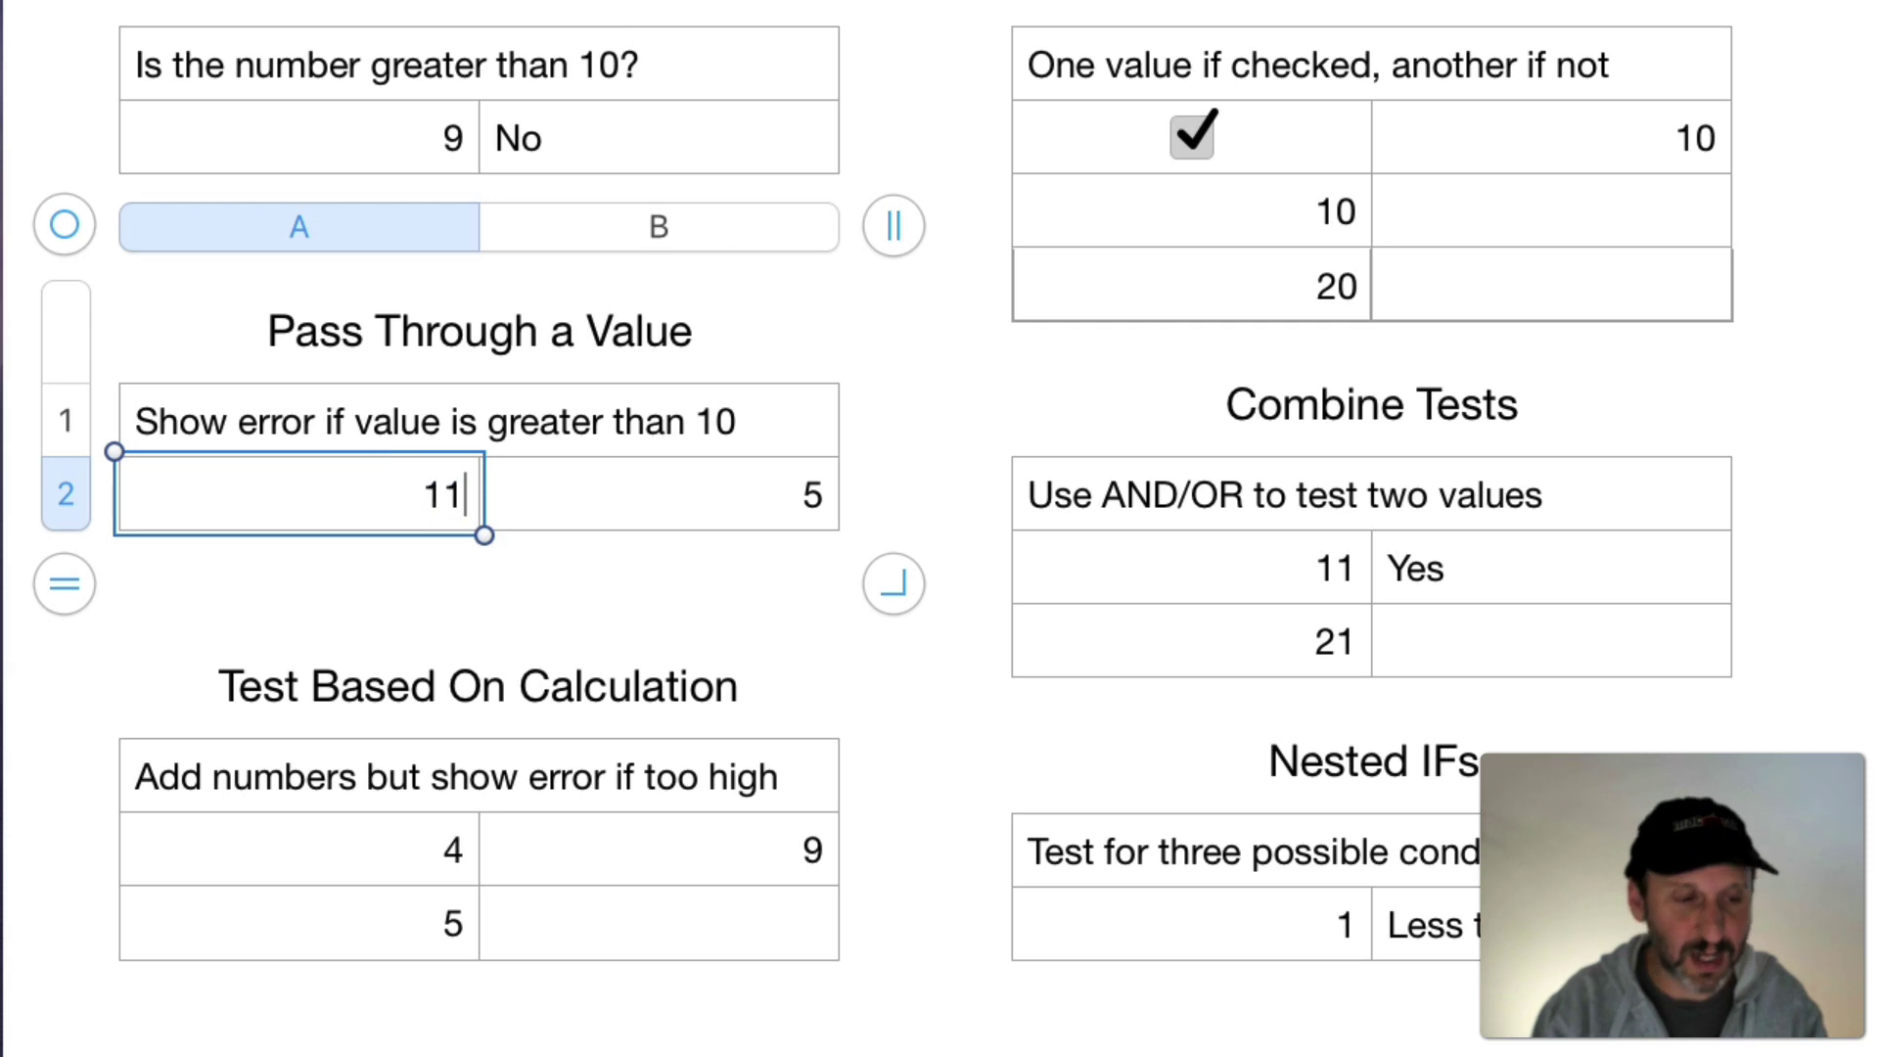
{"action": "key", "text": "Return"}
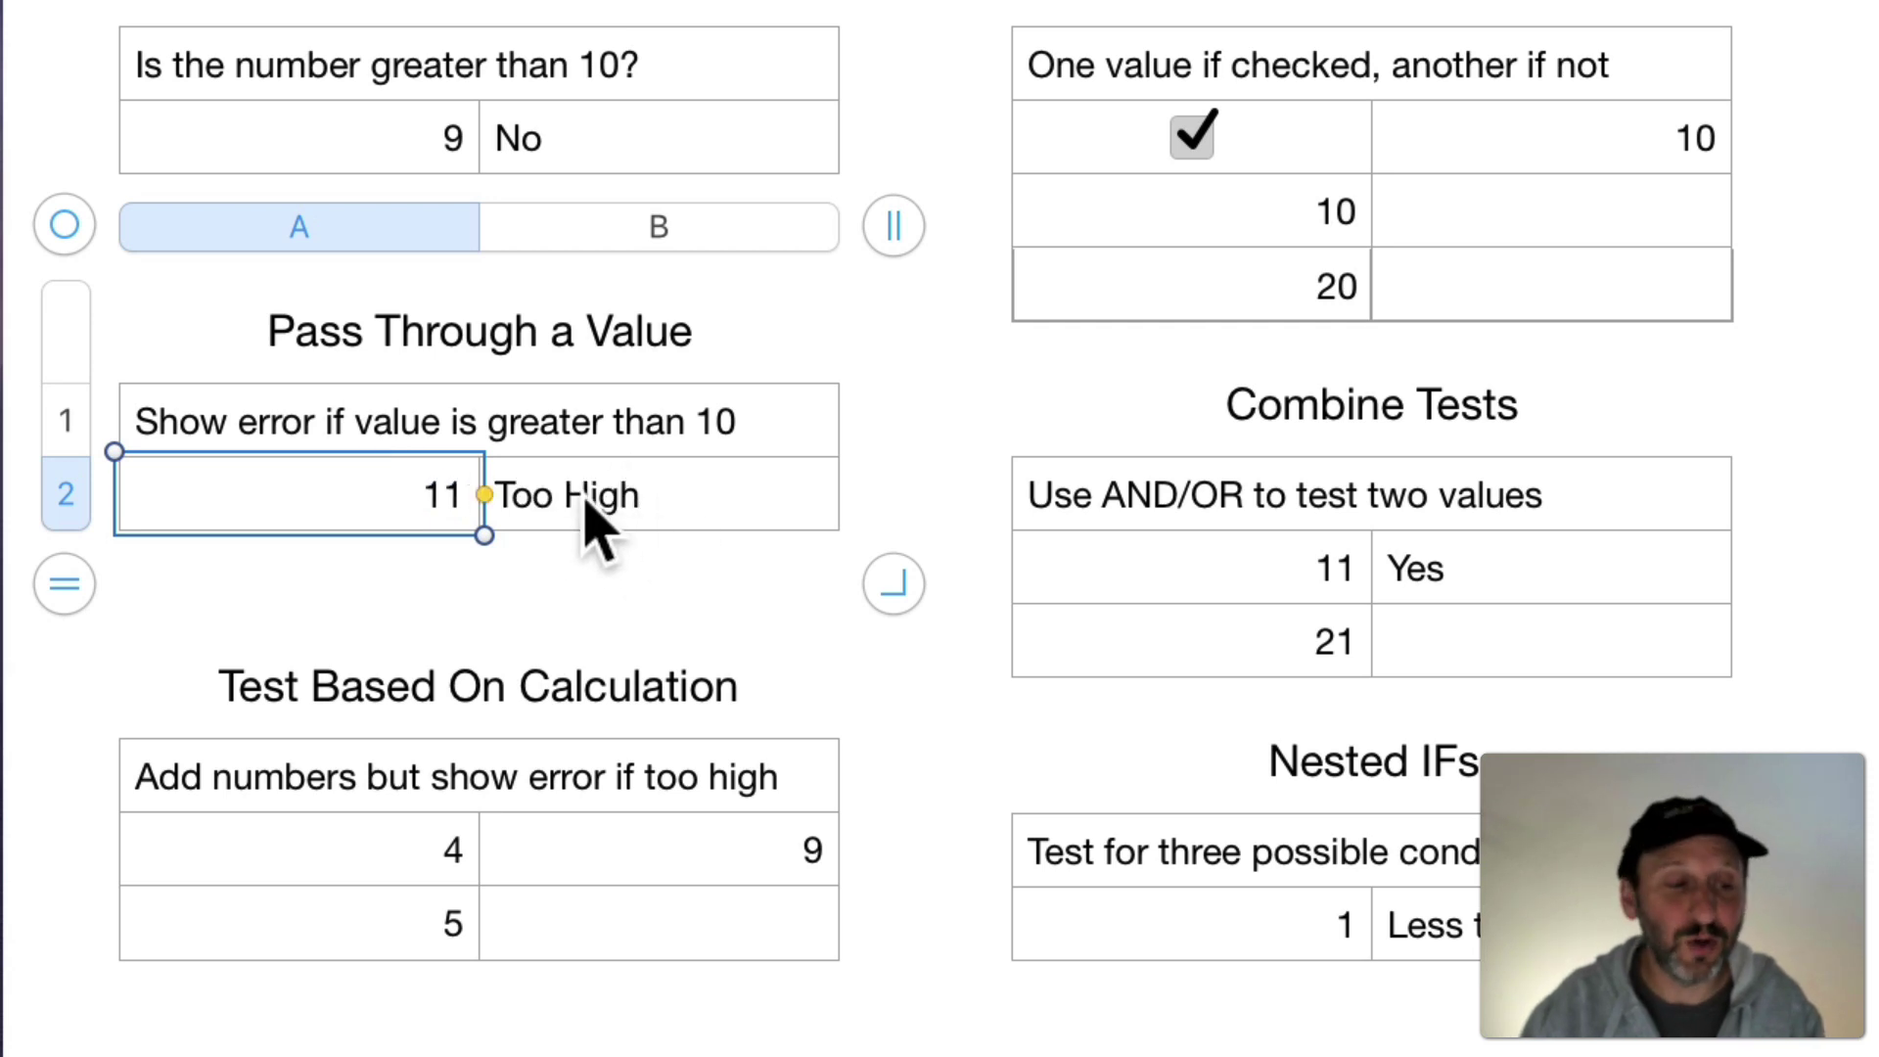
{"action": "double_click", "coordinate": [434, 500]}
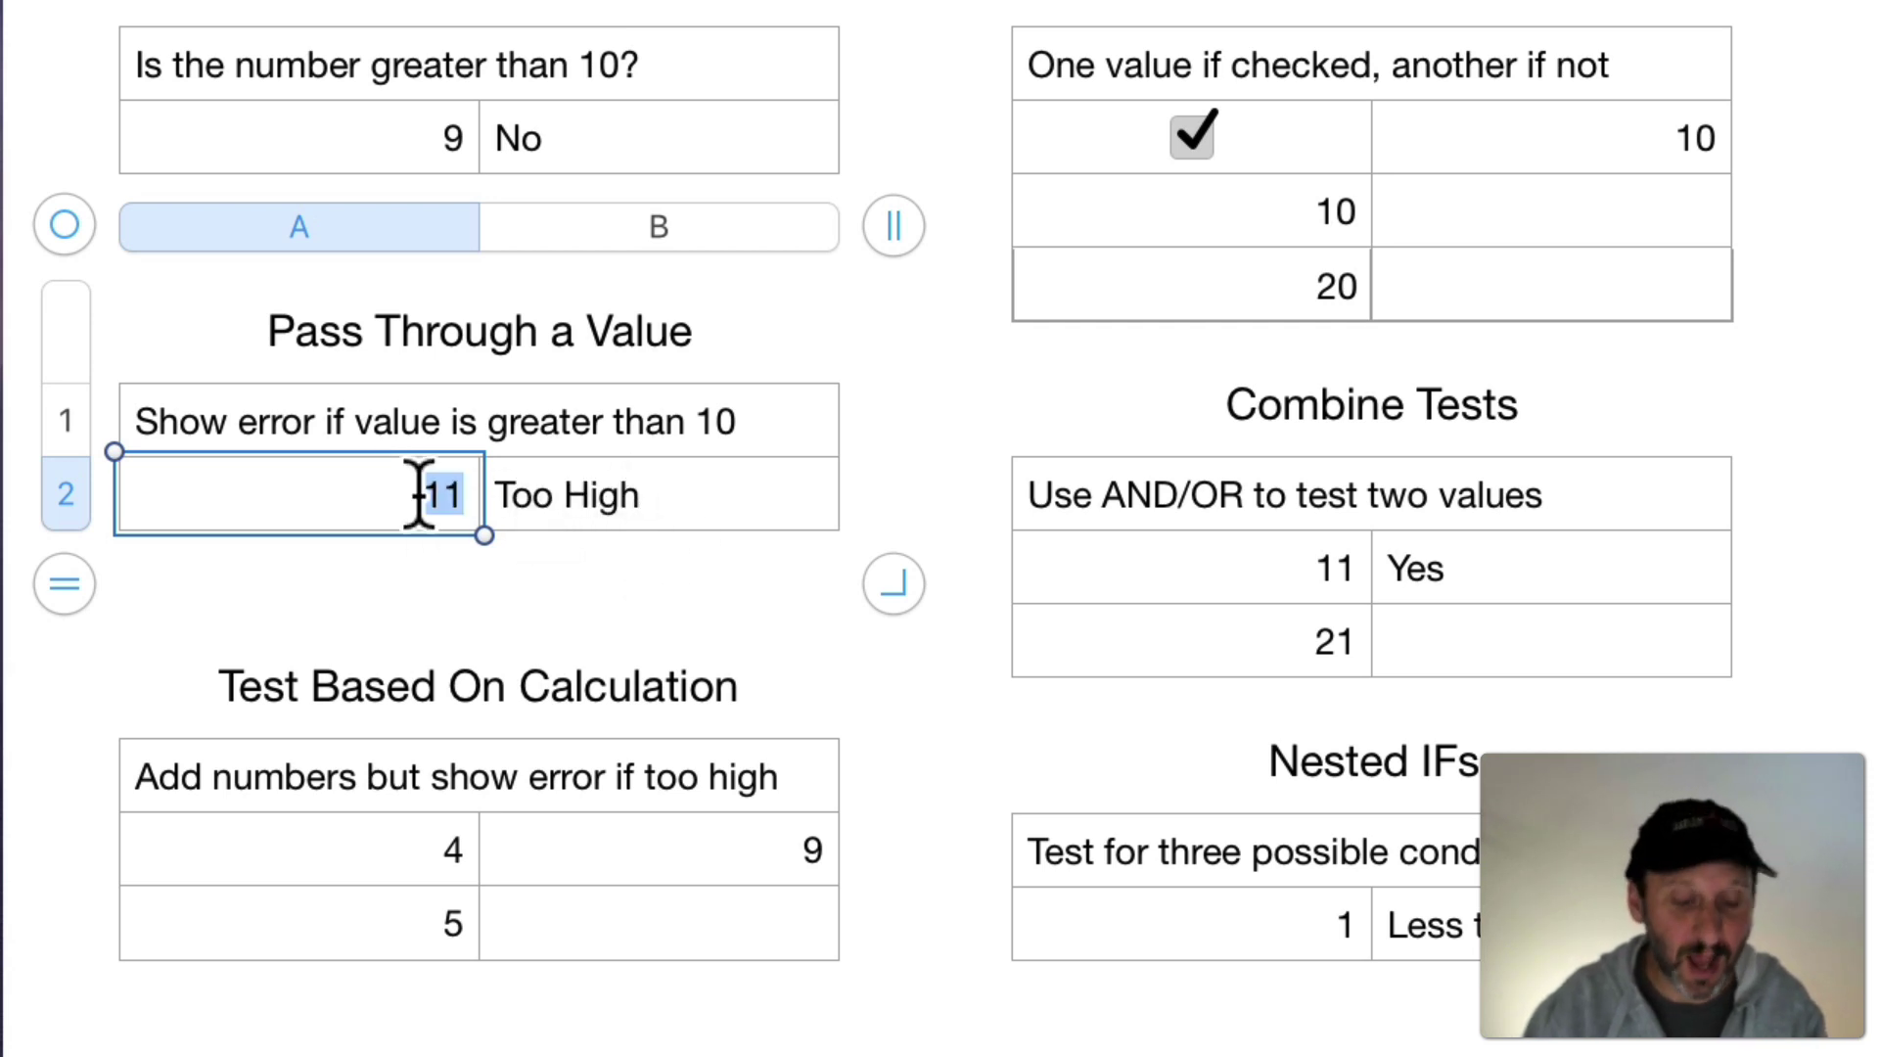
{"action": "type", "text": "9999"}
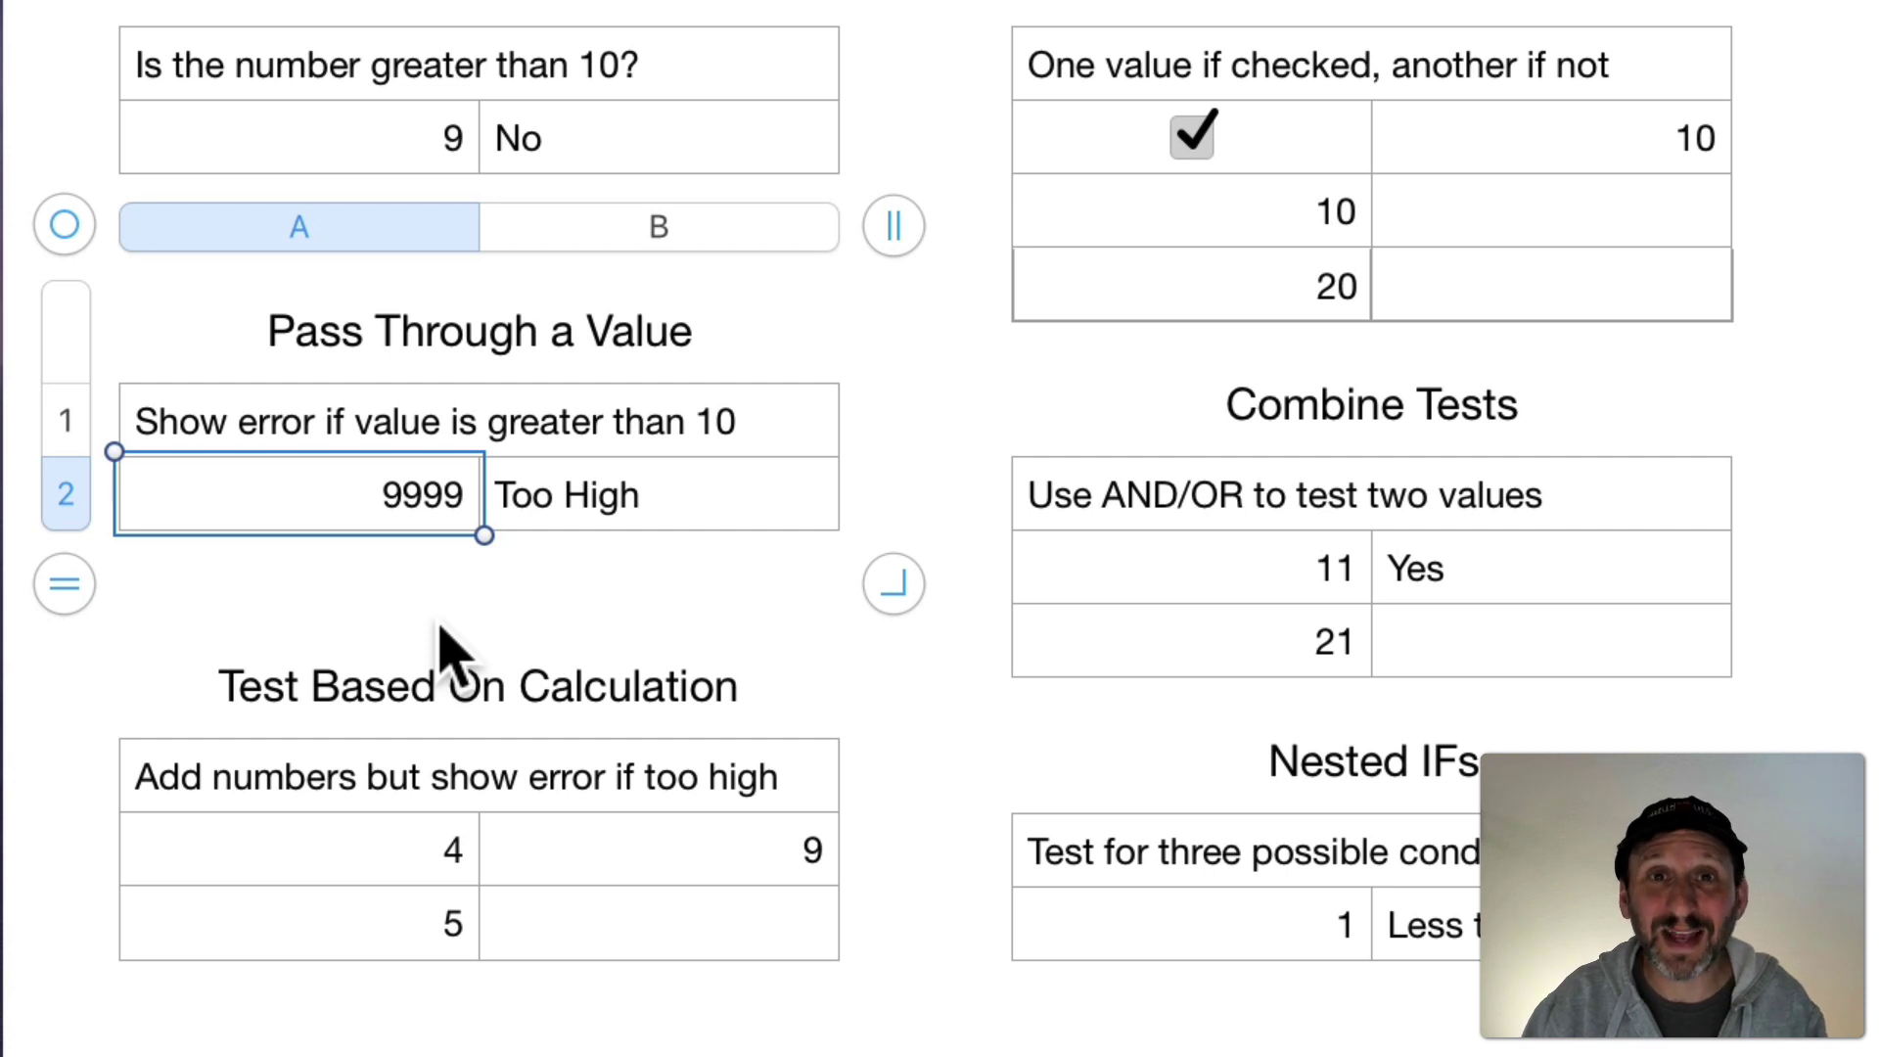
{"action": "left_click", "coordinate": [360, 864]}
{"action": "left_click", "coordinate": [348, 917]}
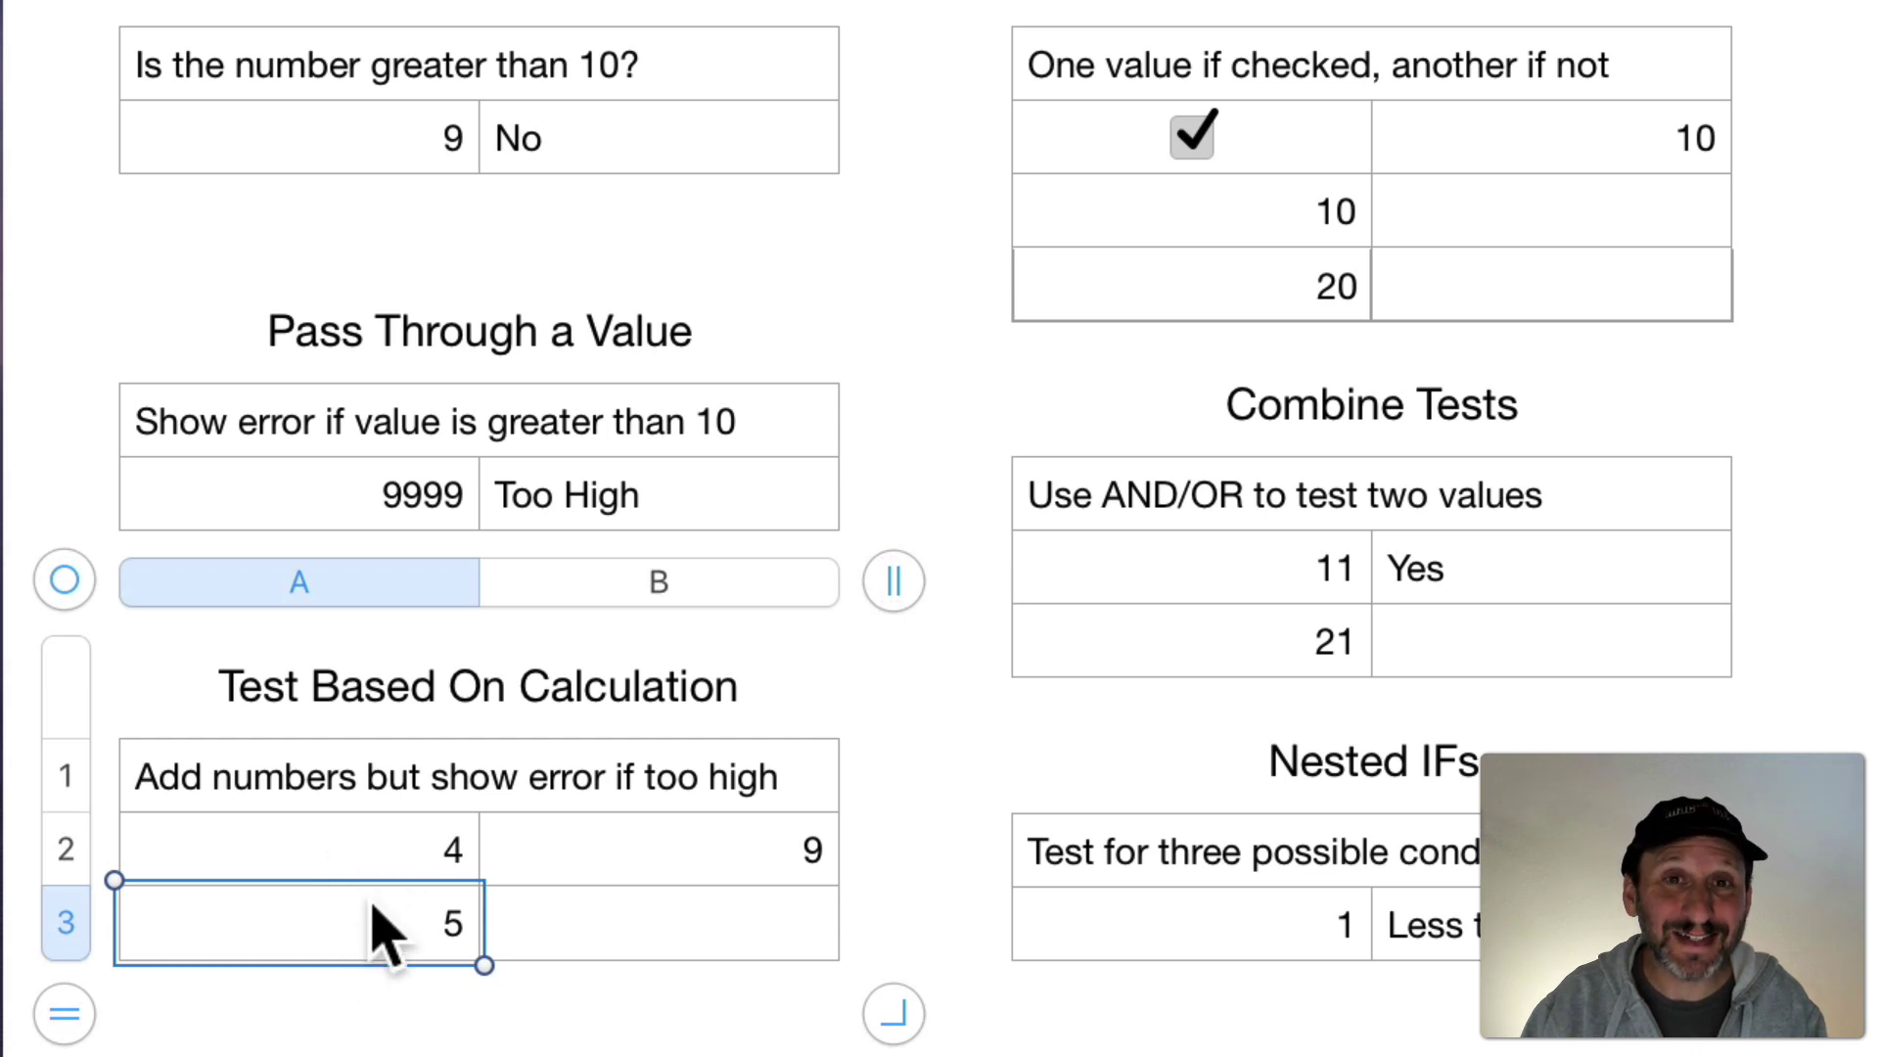
{"action": "left_click", "coordinate": [680, 858]}
{"action": "double_click", "coordinate": [678, 859]}
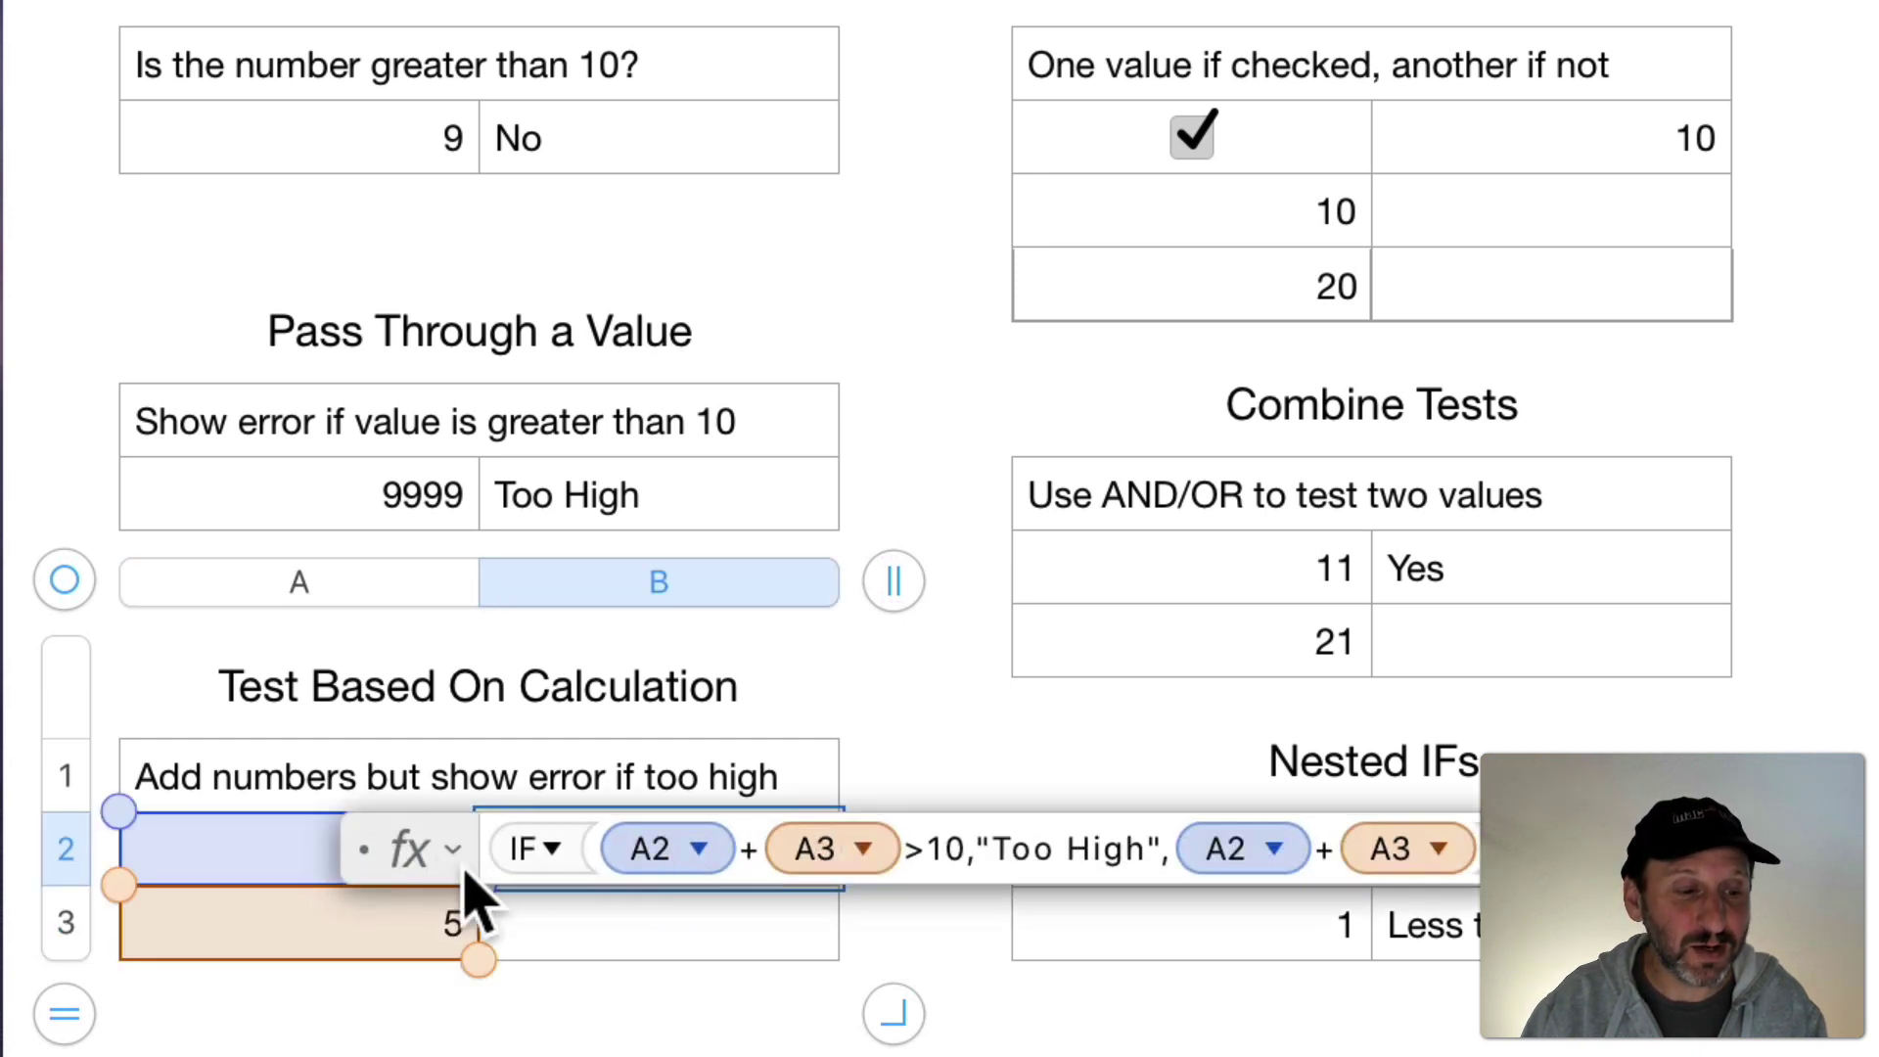
{"action": "left_click_drag", "start_coordinate": [420, 845], "coordinate": [168, 1023]}
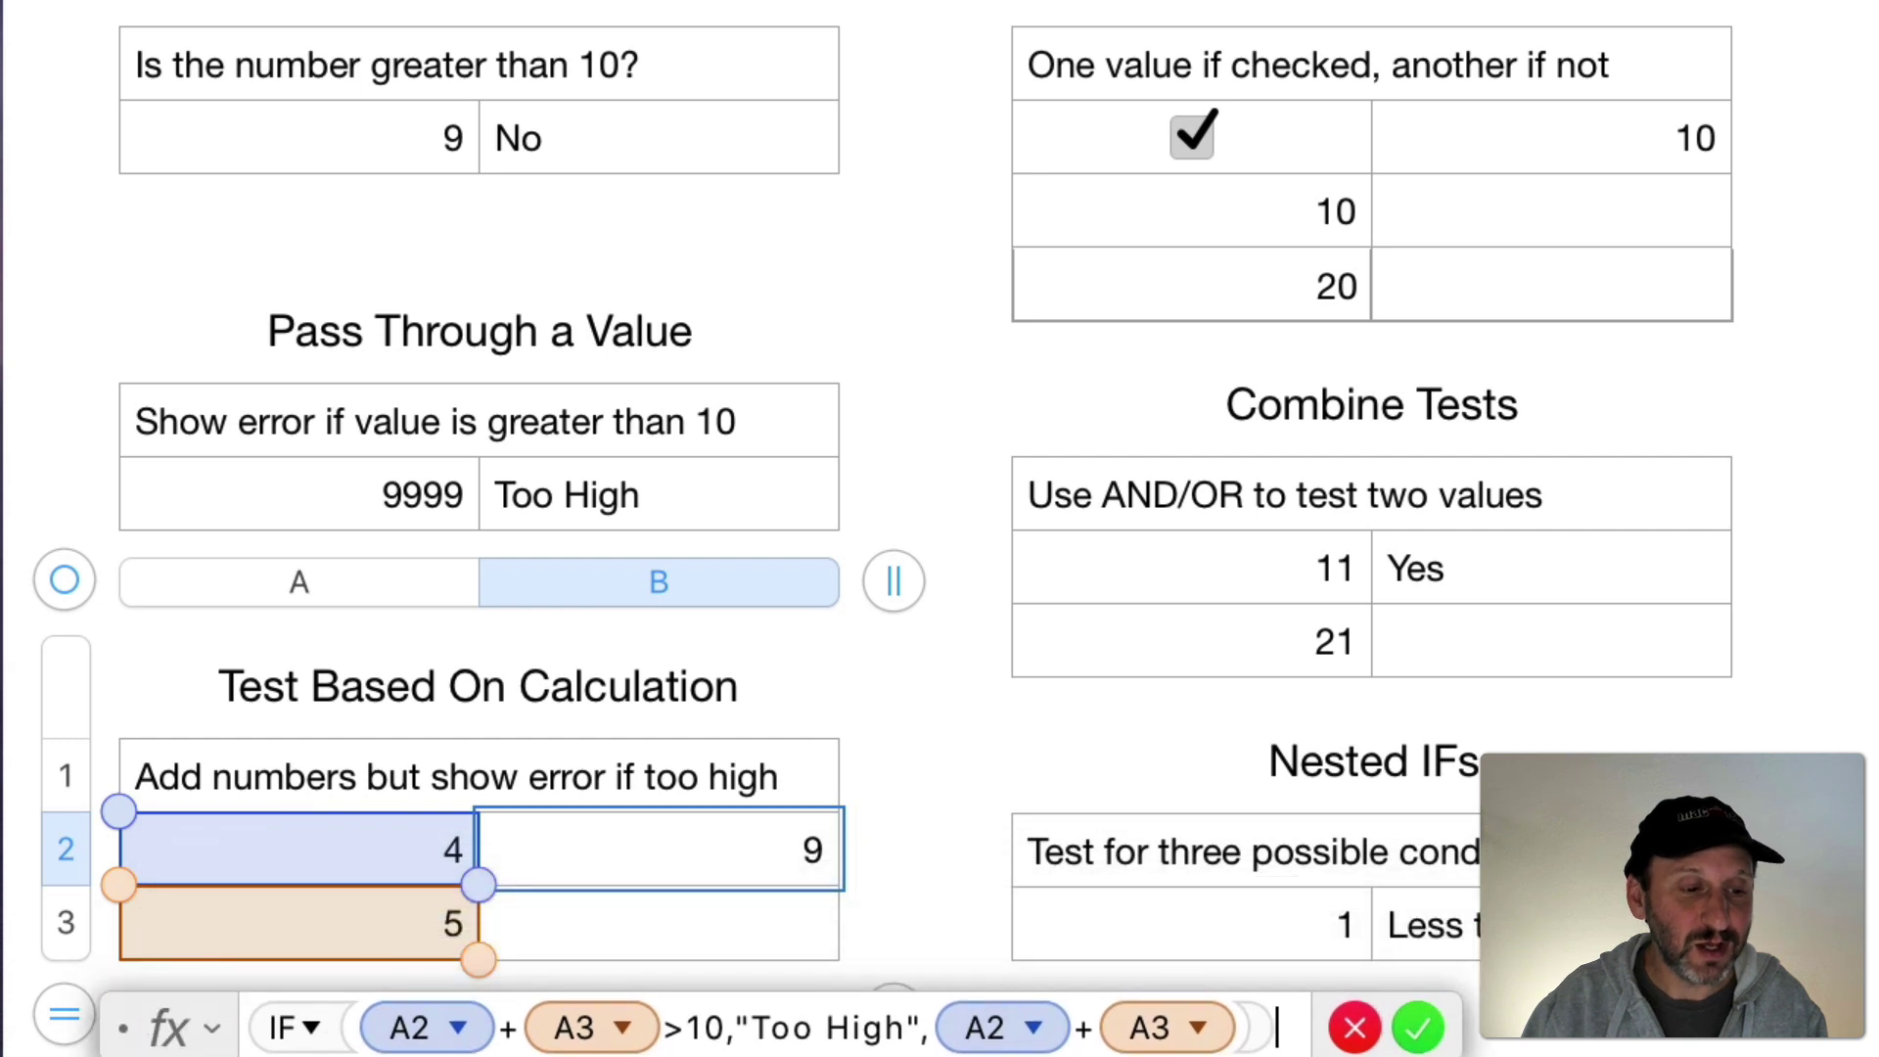
{"action": "left_click_drag", "start_coordinate": [352, 1024], "coordinate": [721, 1024]}
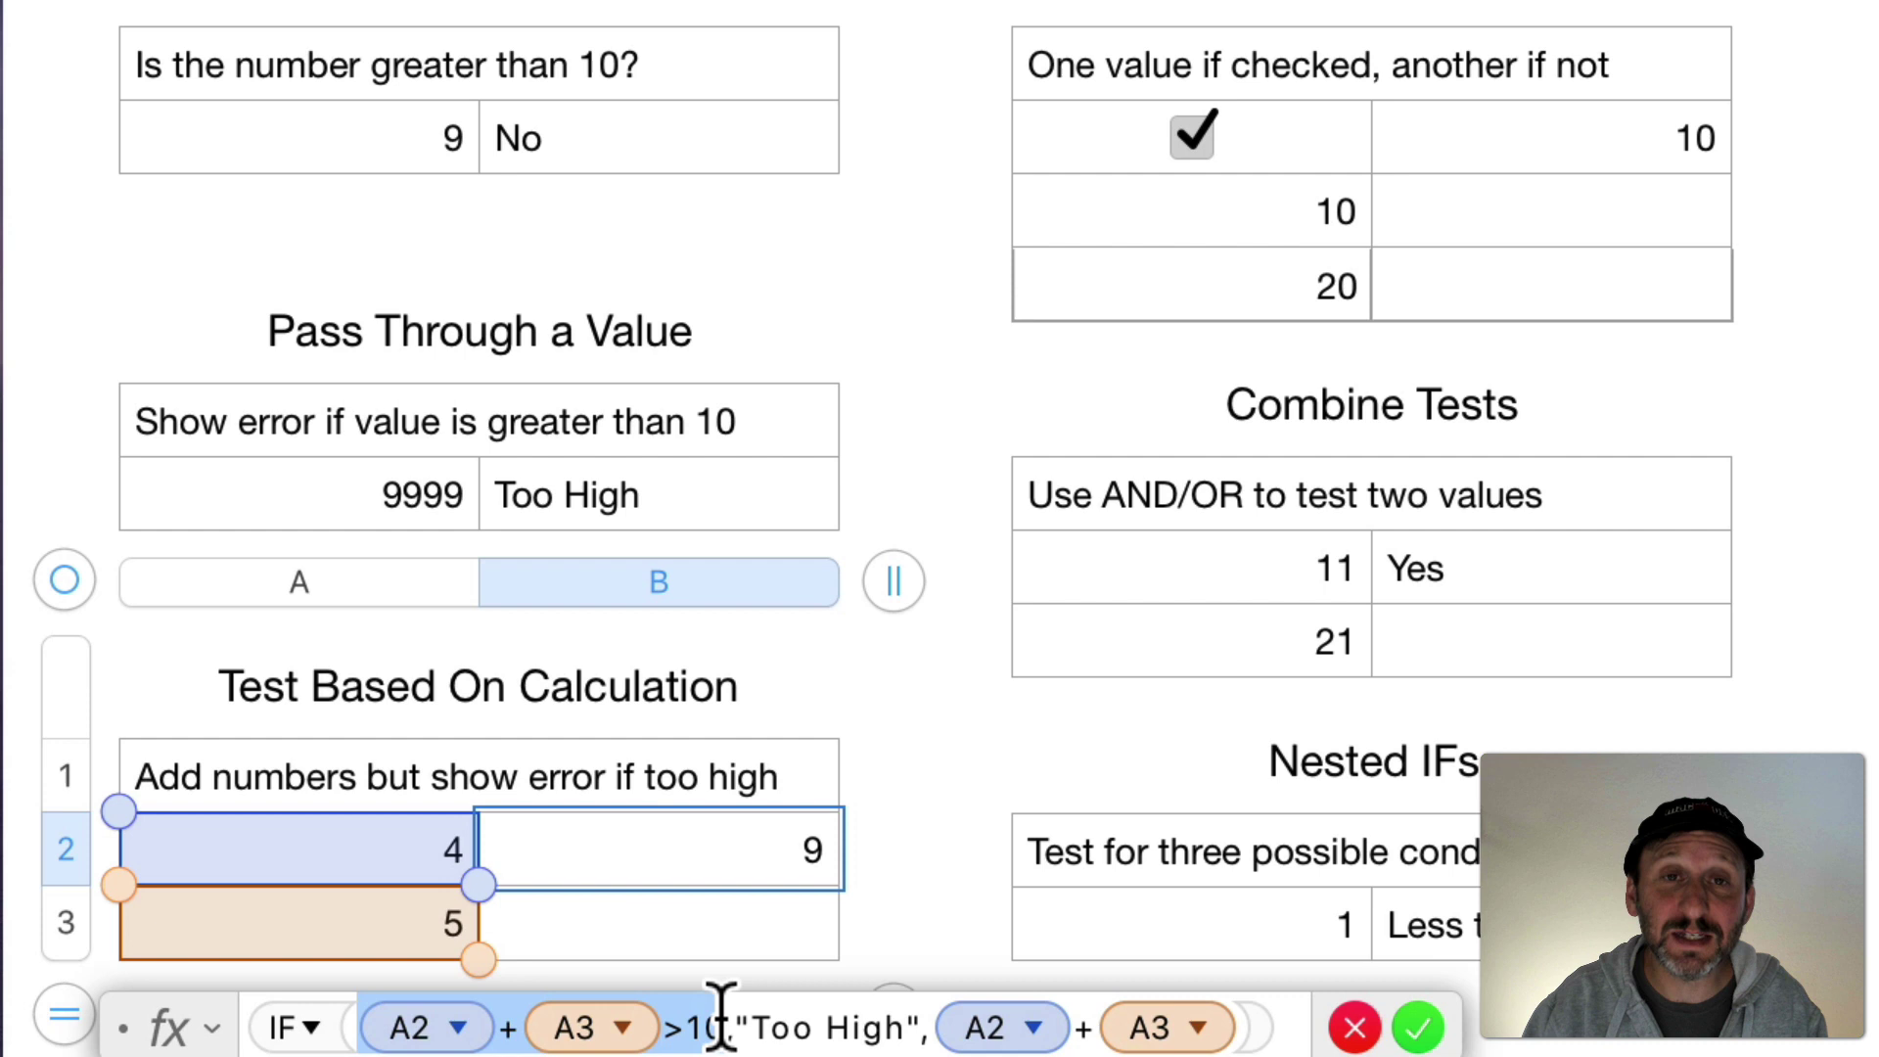
{"action": "left_click_drag", "start_coordinate": [719, 1013], "coordinate": [922, 1024]}
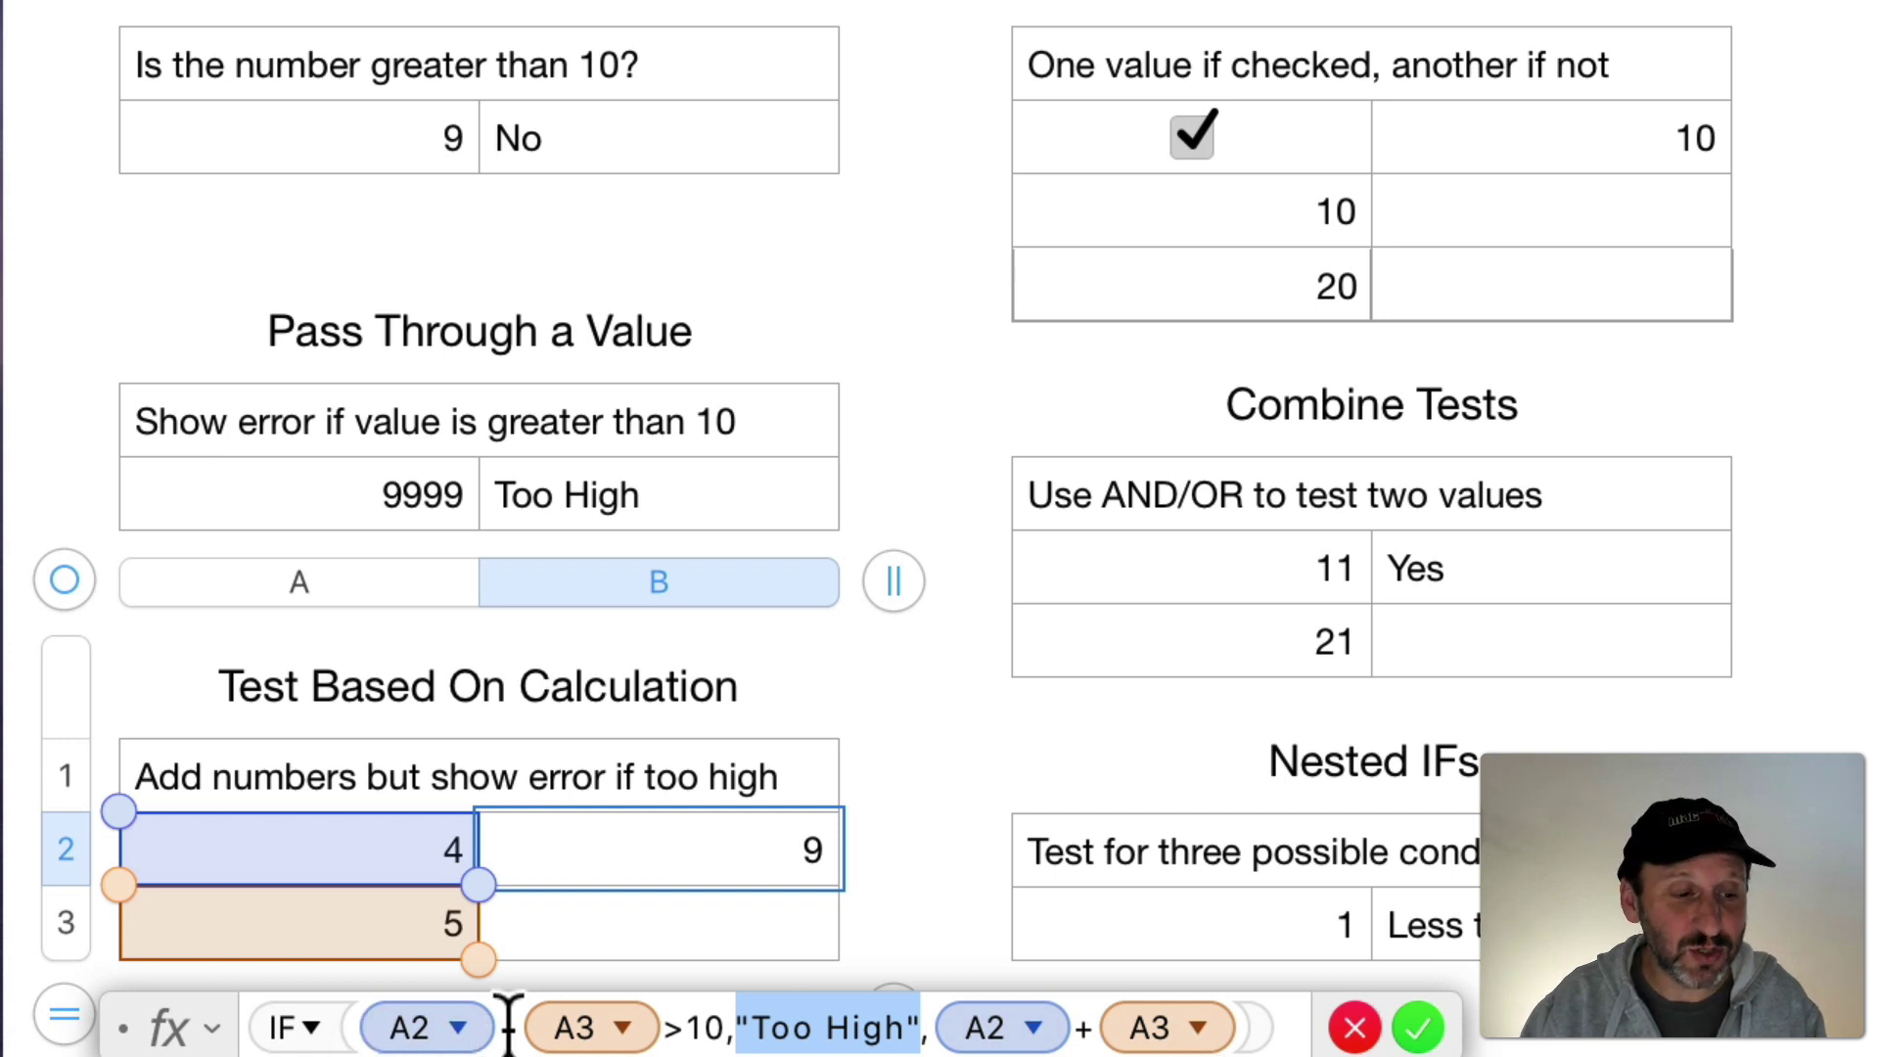
{"action": "left_click", "coordinate": [512, 1027]}
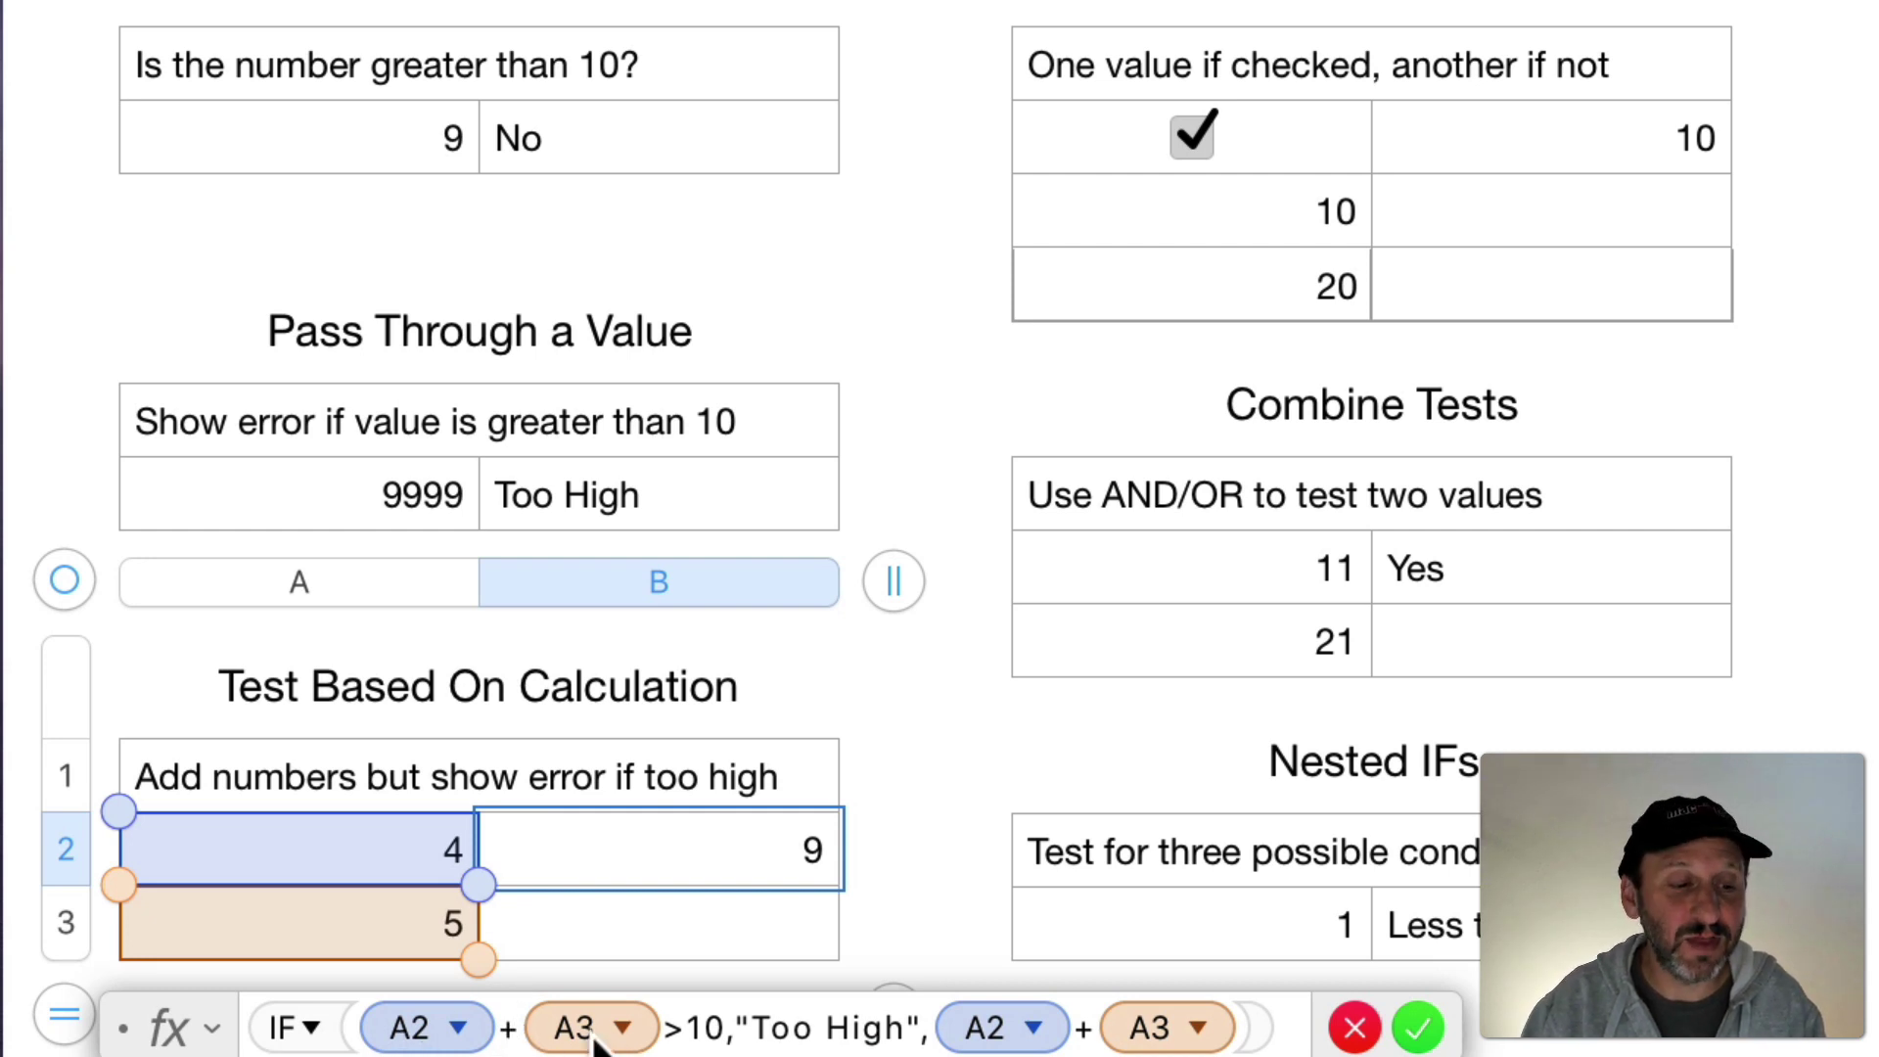
{"action": "left_click", "coordinate": [1418, 1028]}
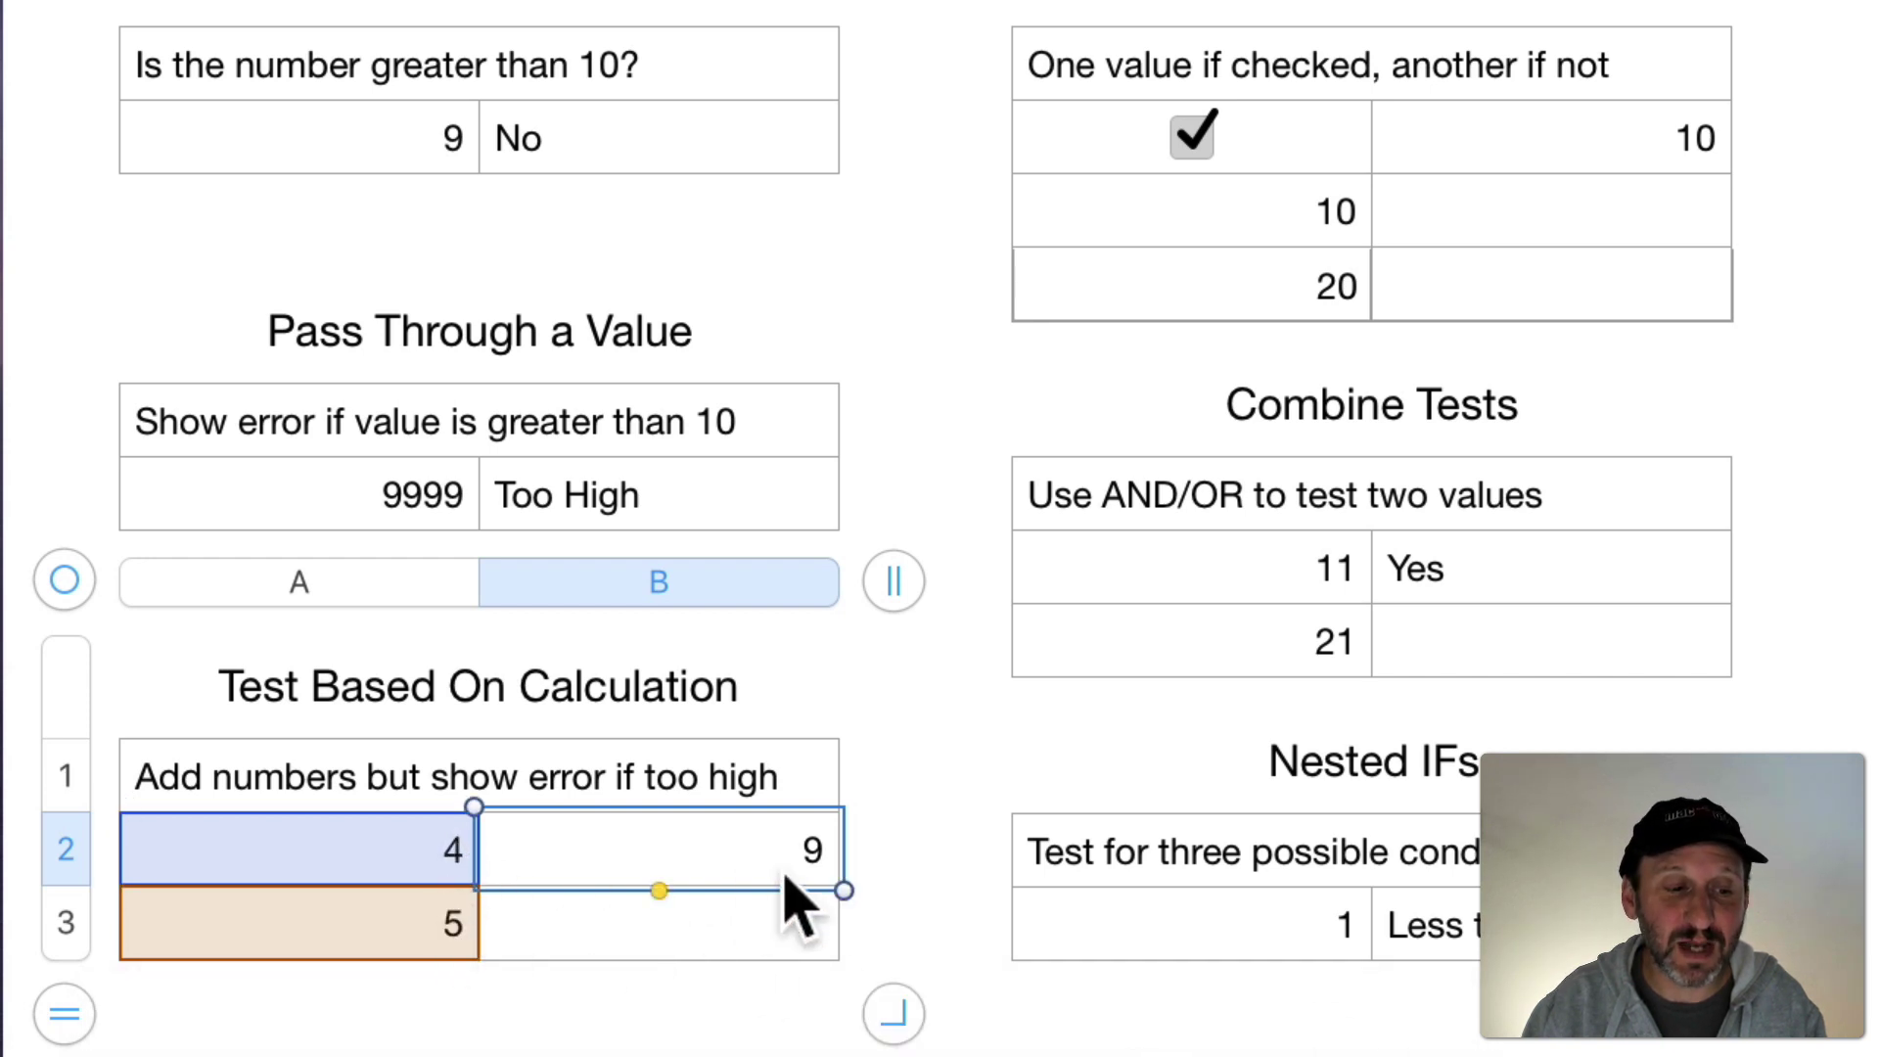
{"action": "double_click", "coordinate": [426, 923]}
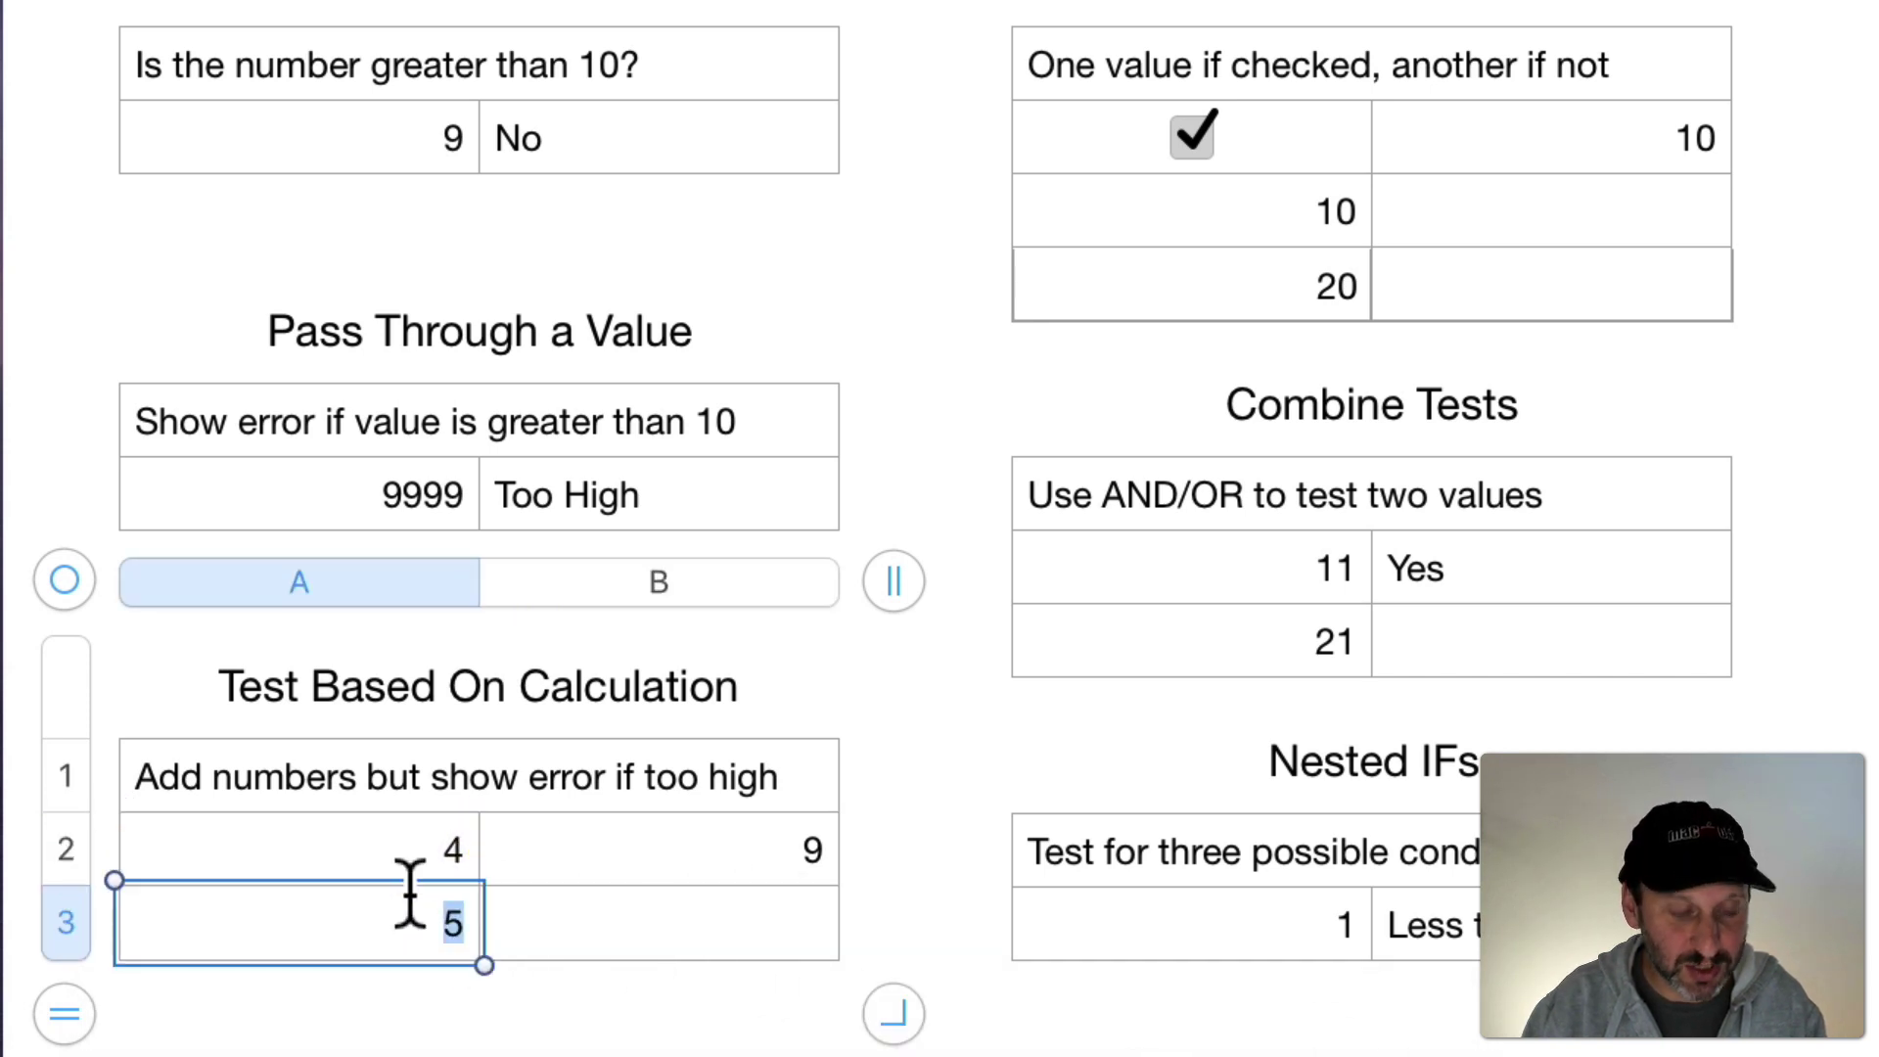
{"action": "type", "text": "7"}
{"action": "key", "text": "Return"}
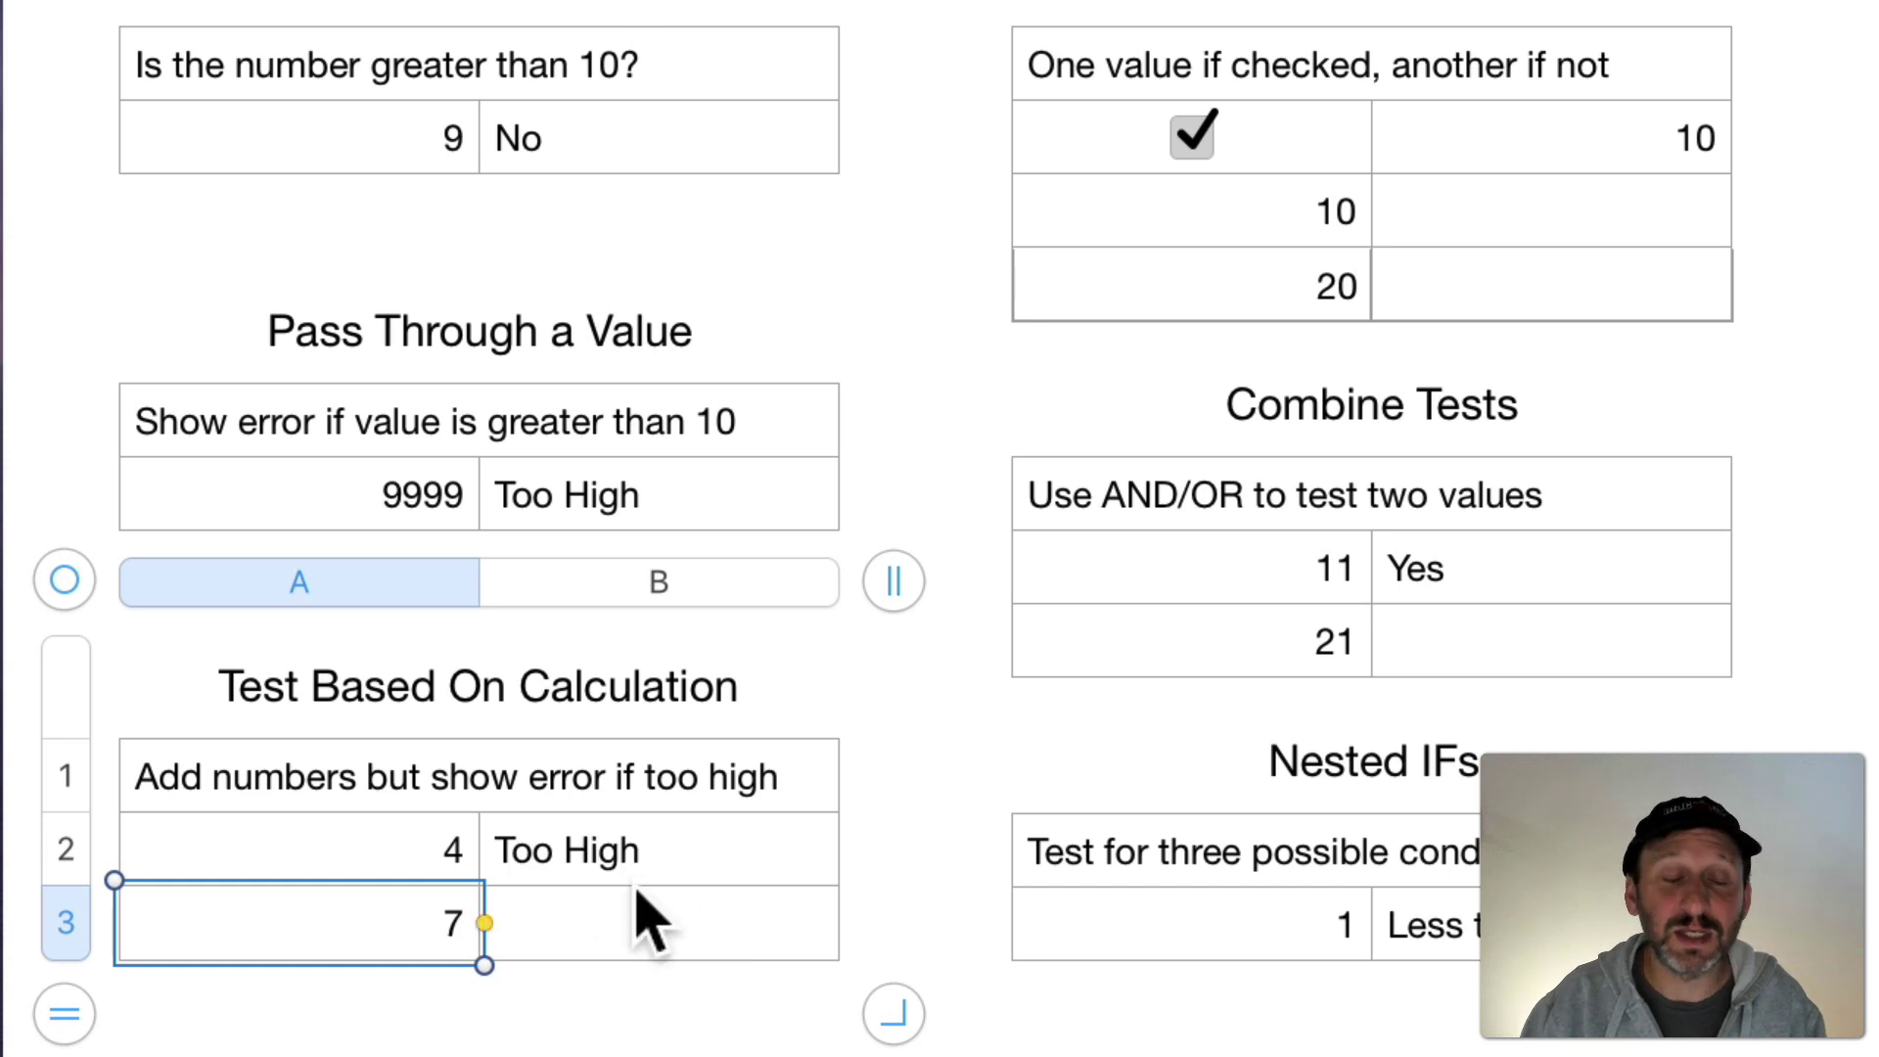
{"action": "double_click", "coordinate": [453, 924]}
{"action": "type", "text": "5"}
{"action": "key", "text": "Return"}
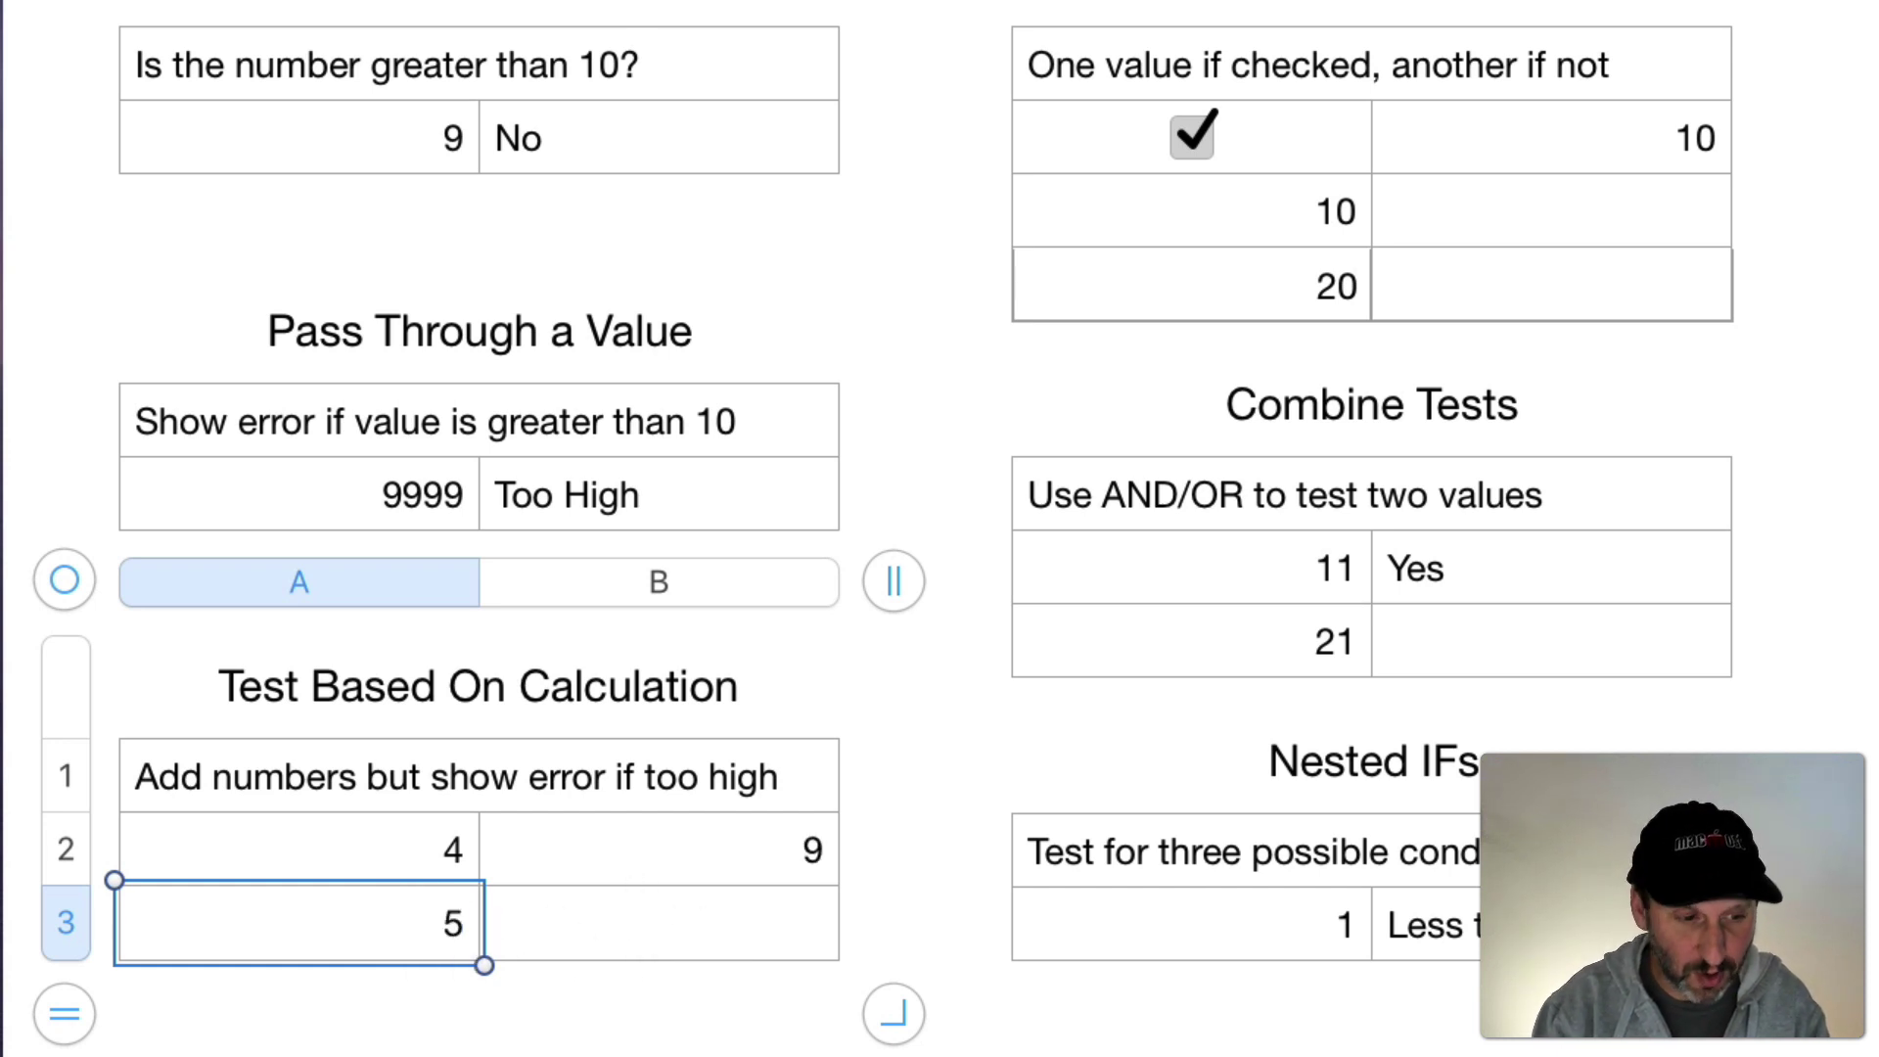
{"action": "double_click", "coordinate": [460, 850]}
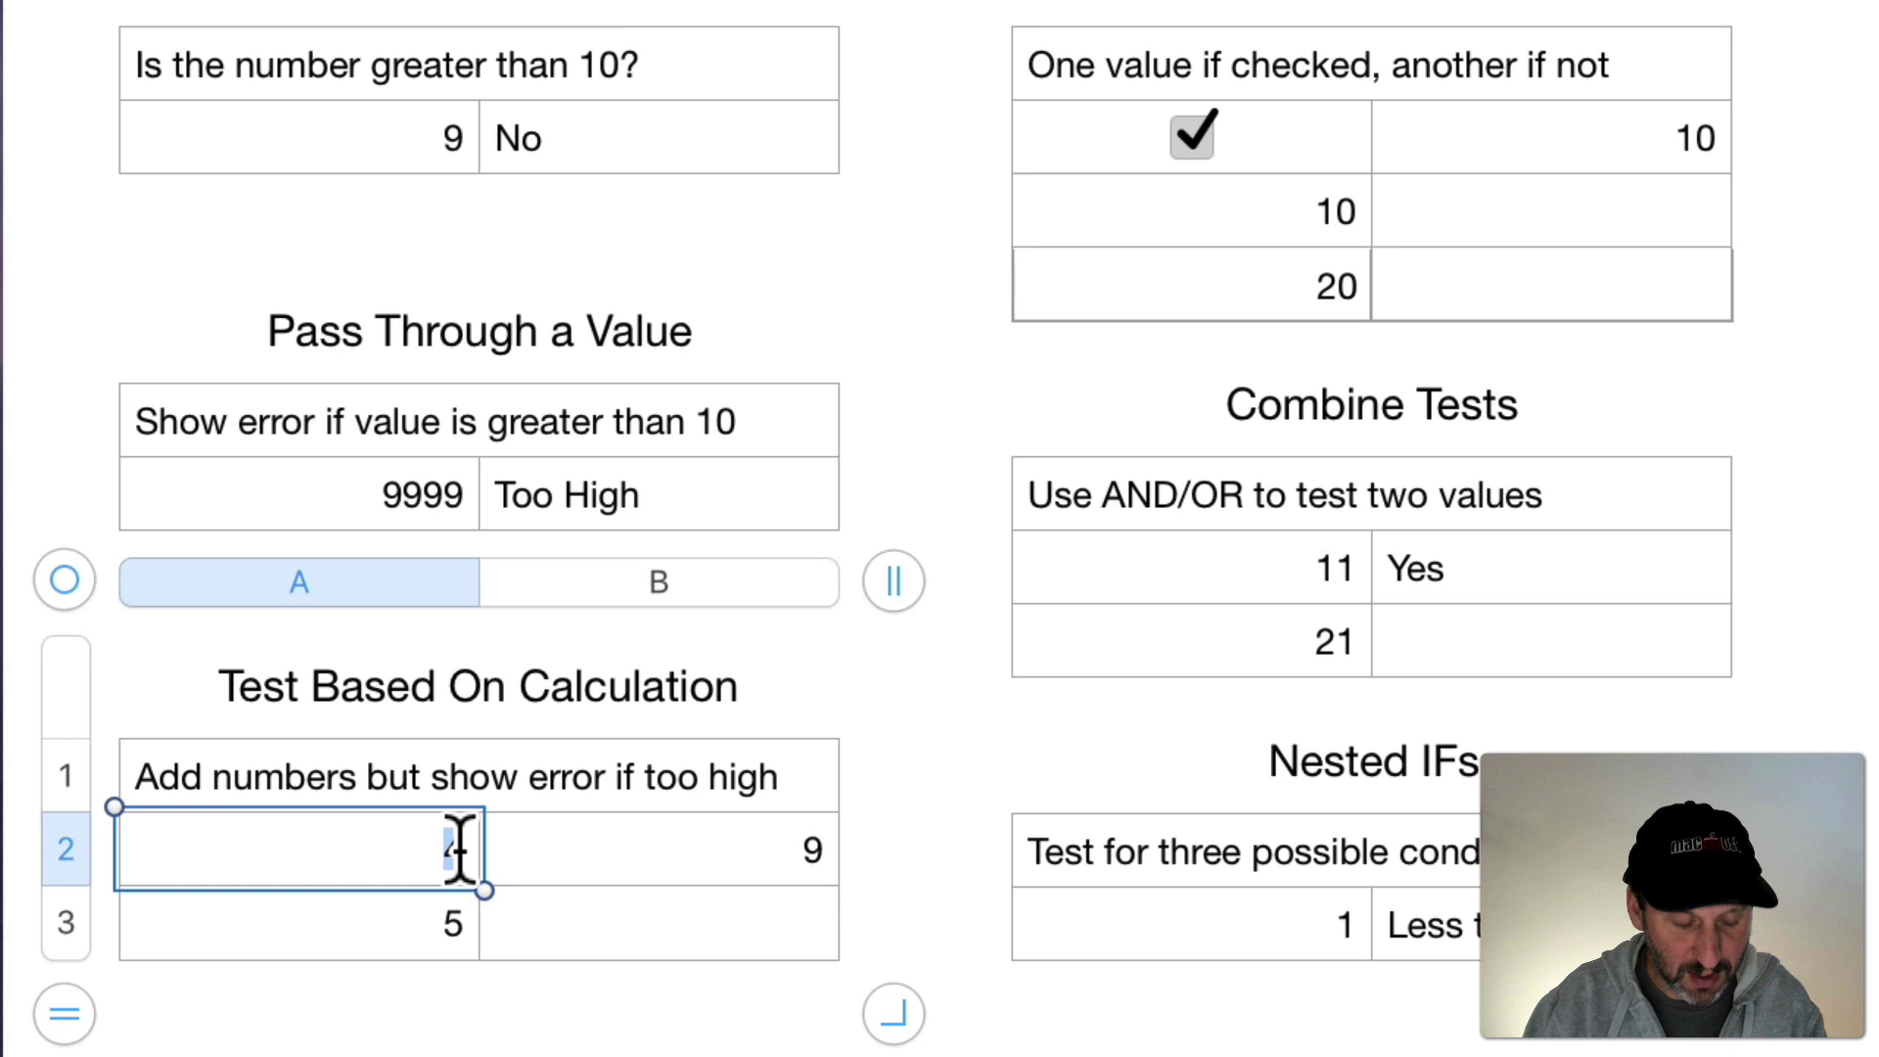
{"action": "type", "text": "9"}
{"action": "key", "text": "Return"}
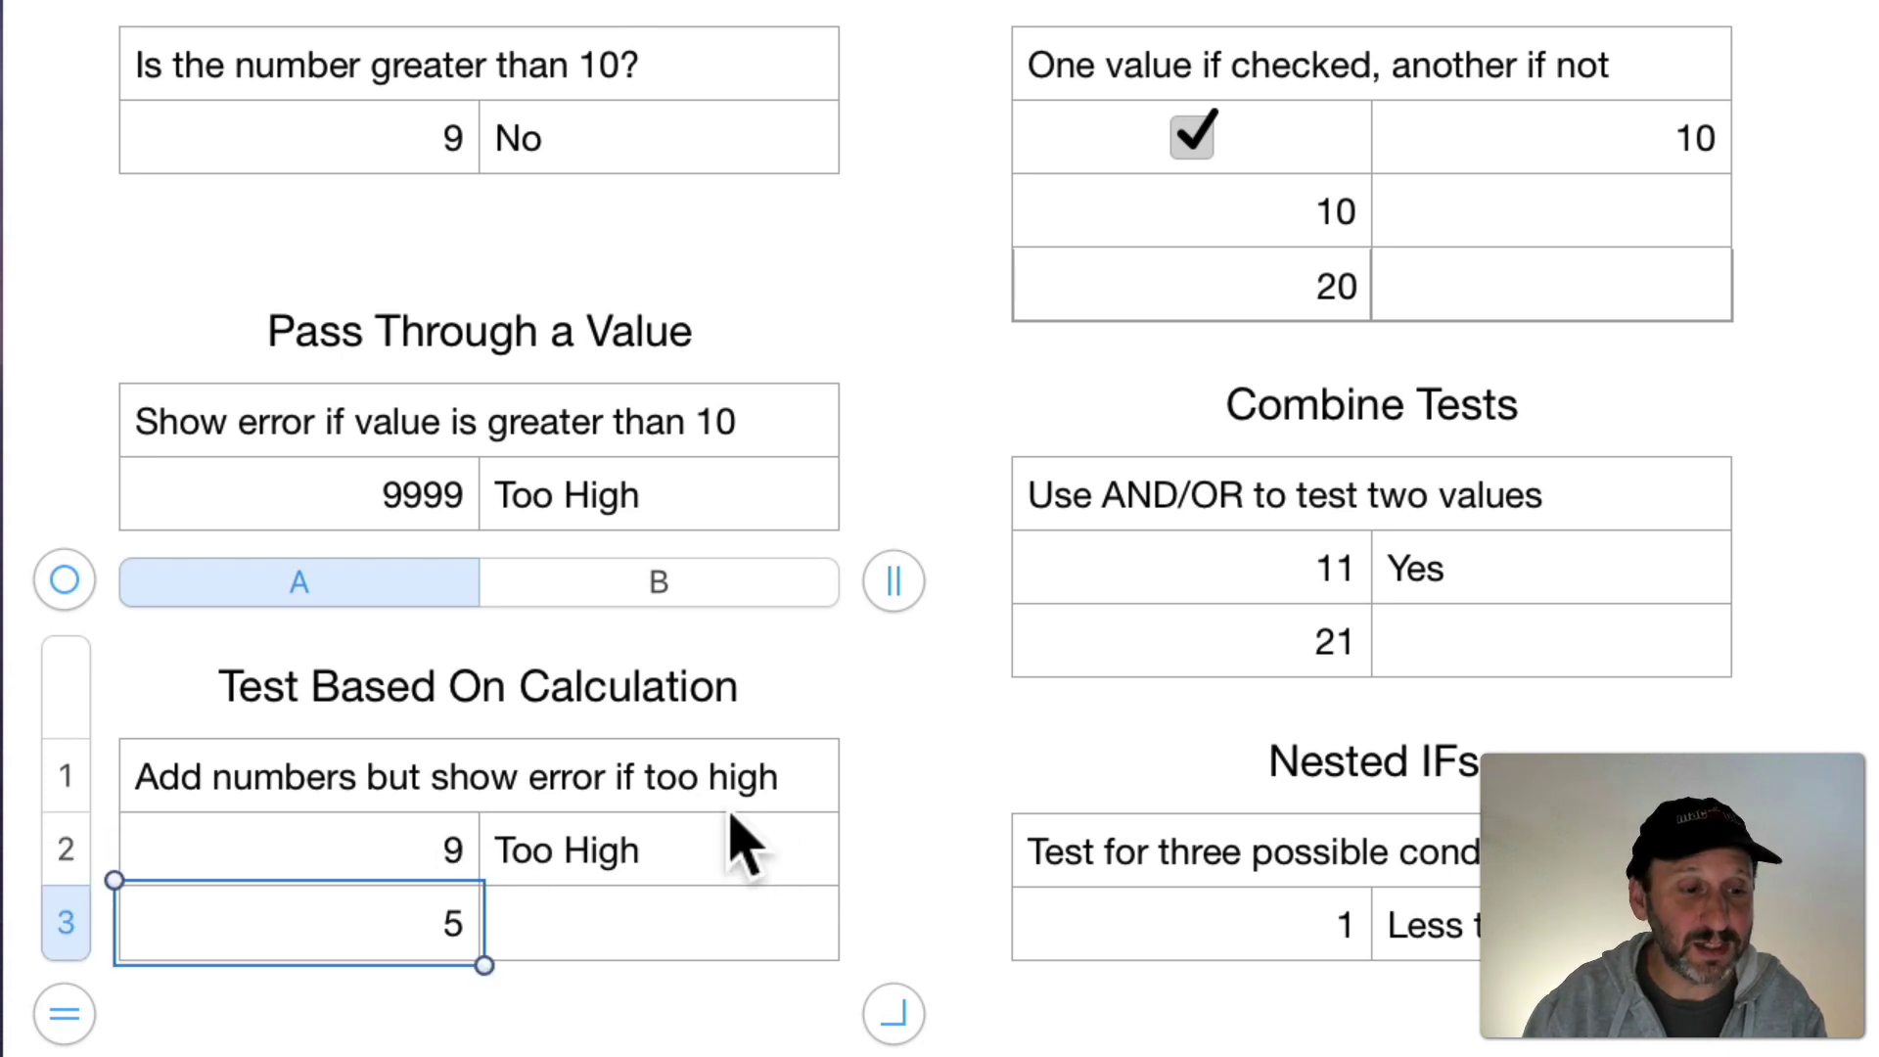
{"action": "double_click", "coordinate": [404, 852]}
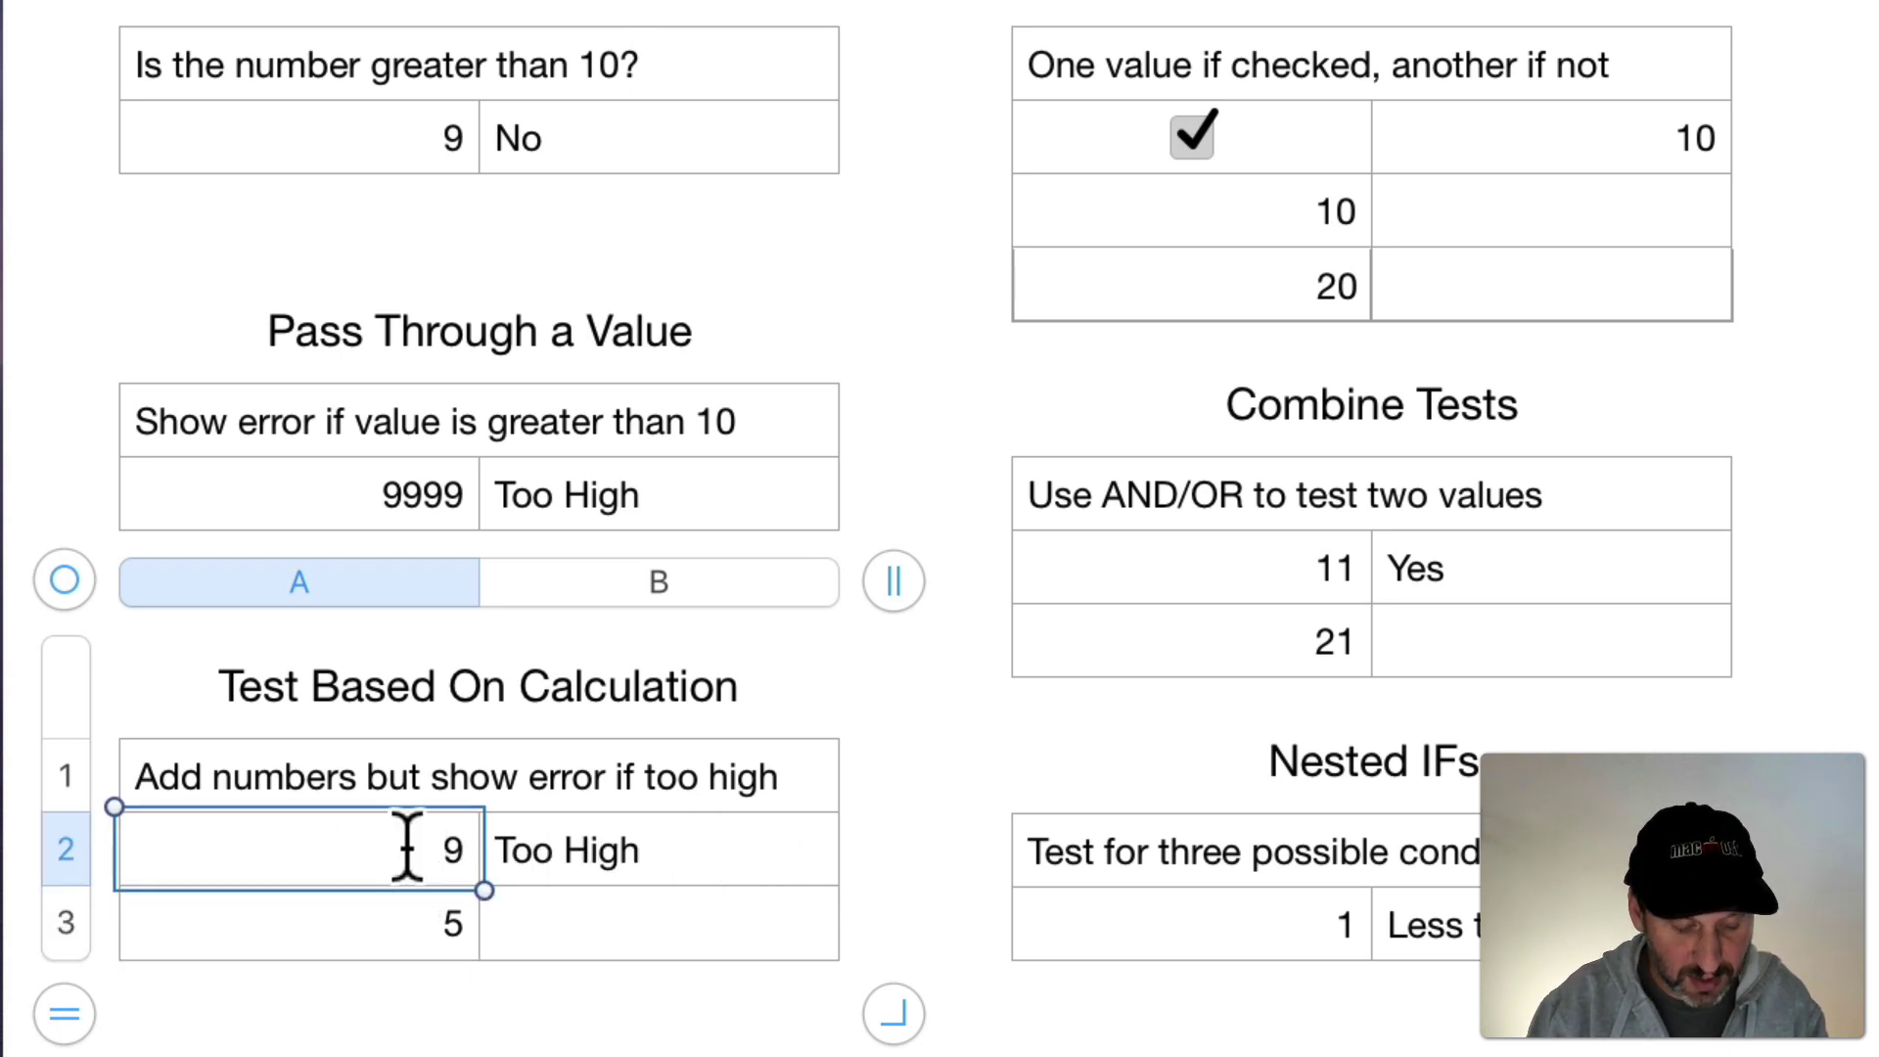
{"action": "type", "text": "4"}
{"action": "key", "text": "Return"}
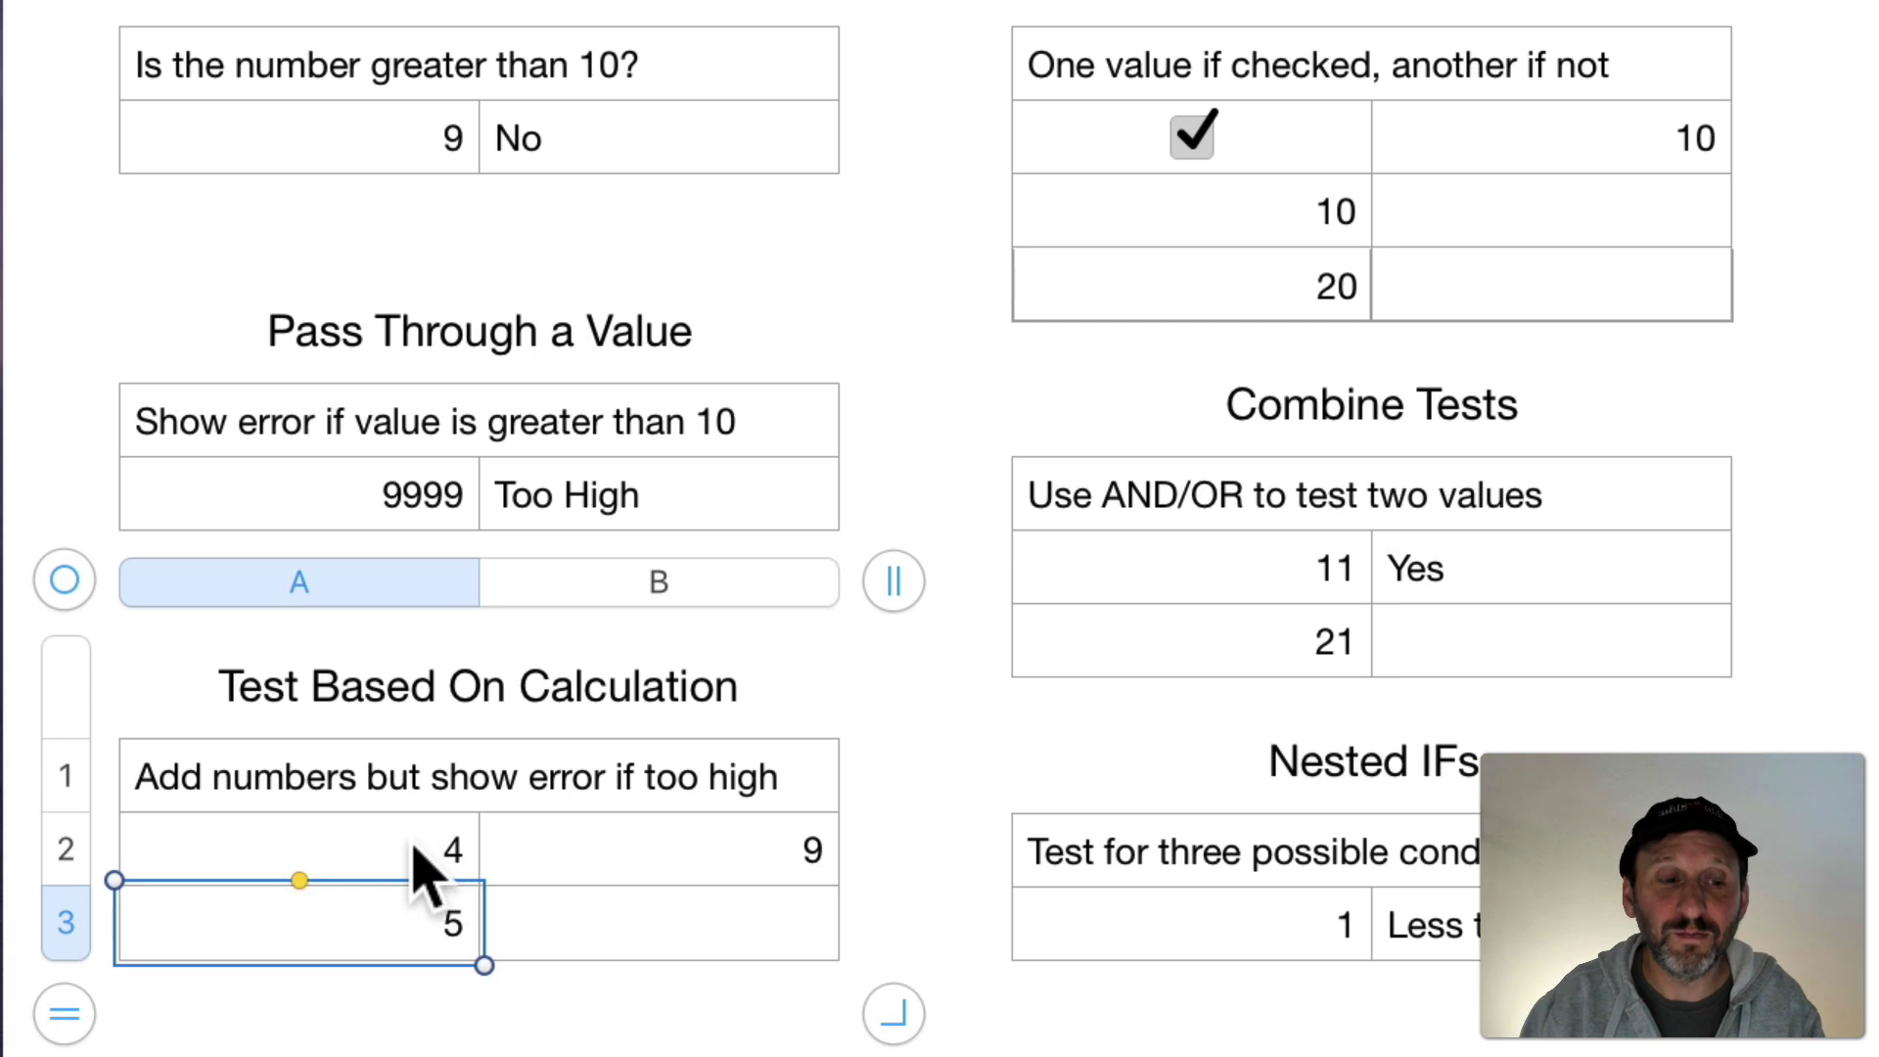
{"action": "left_click", "coordinate": [773, 866]}
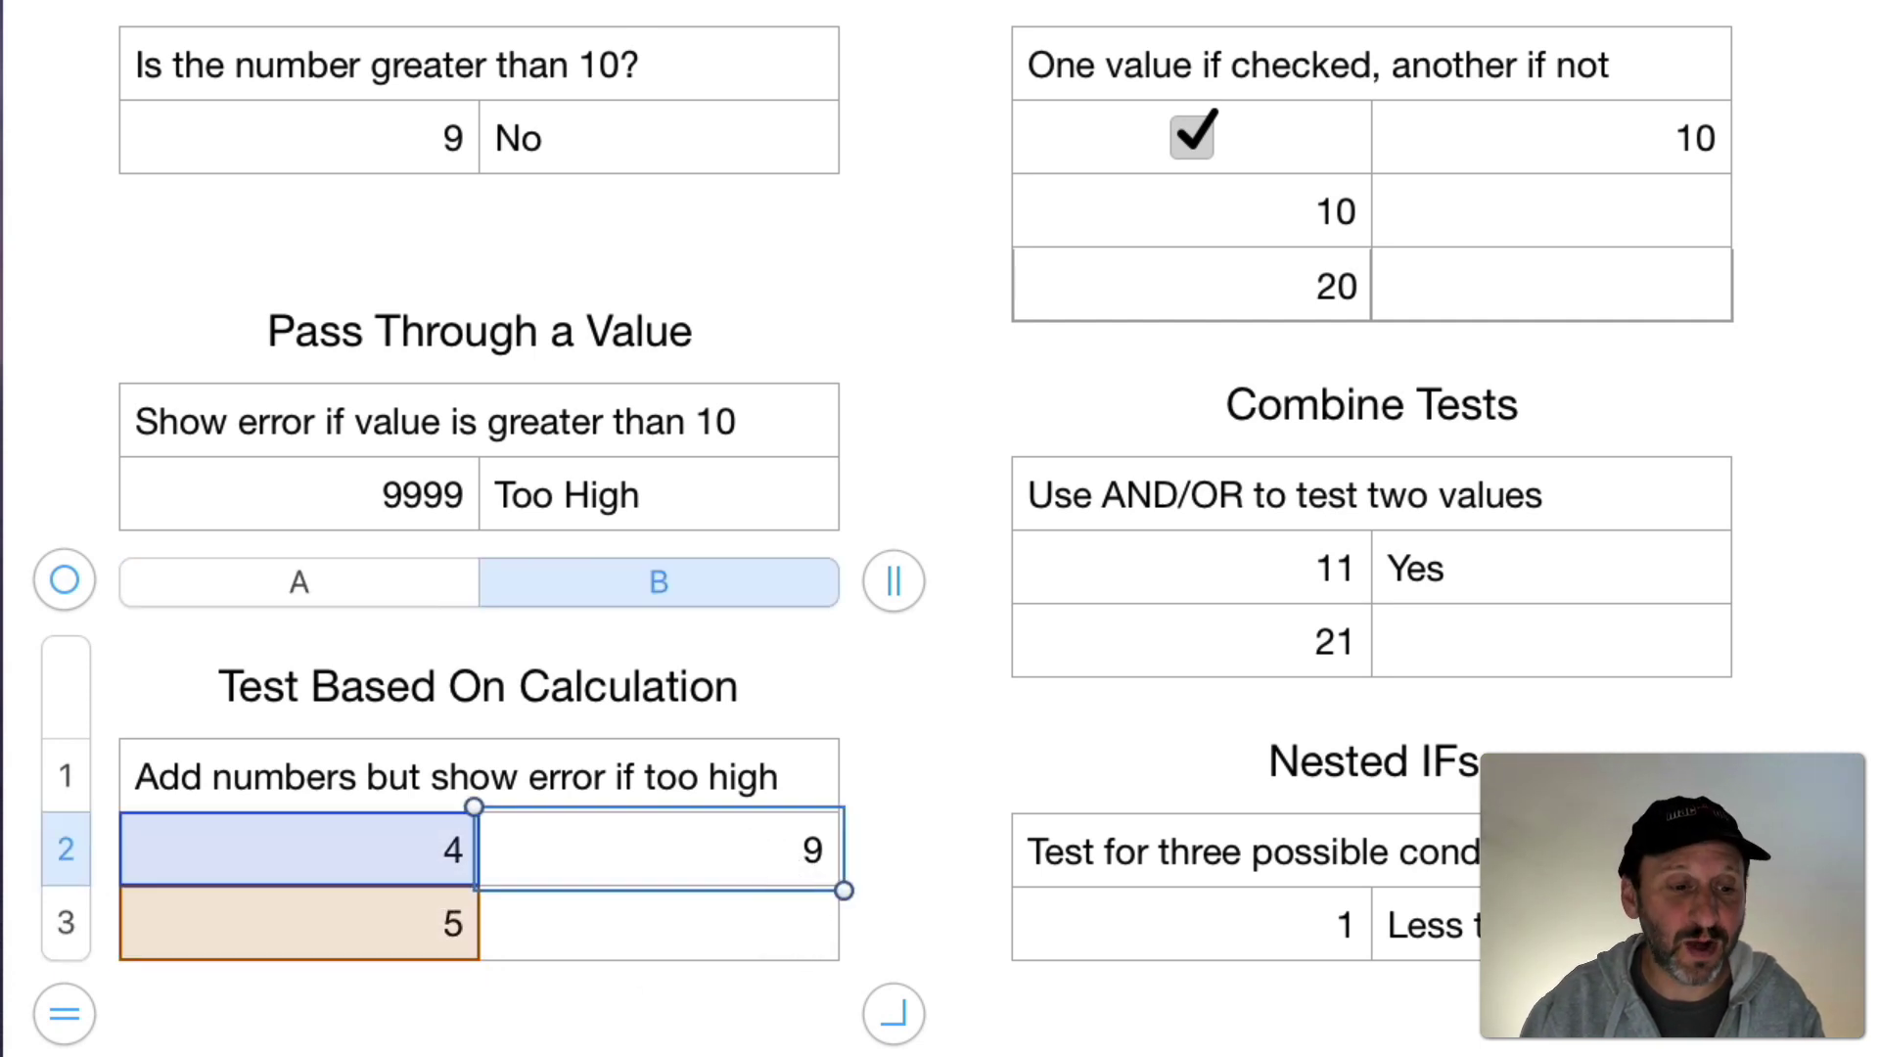
{"action": "double_click", "coordinate": [726, 858]}
{"action": "left_click_drag", "start_coordinate": [595, 852], "coordinate": [964, 852]}
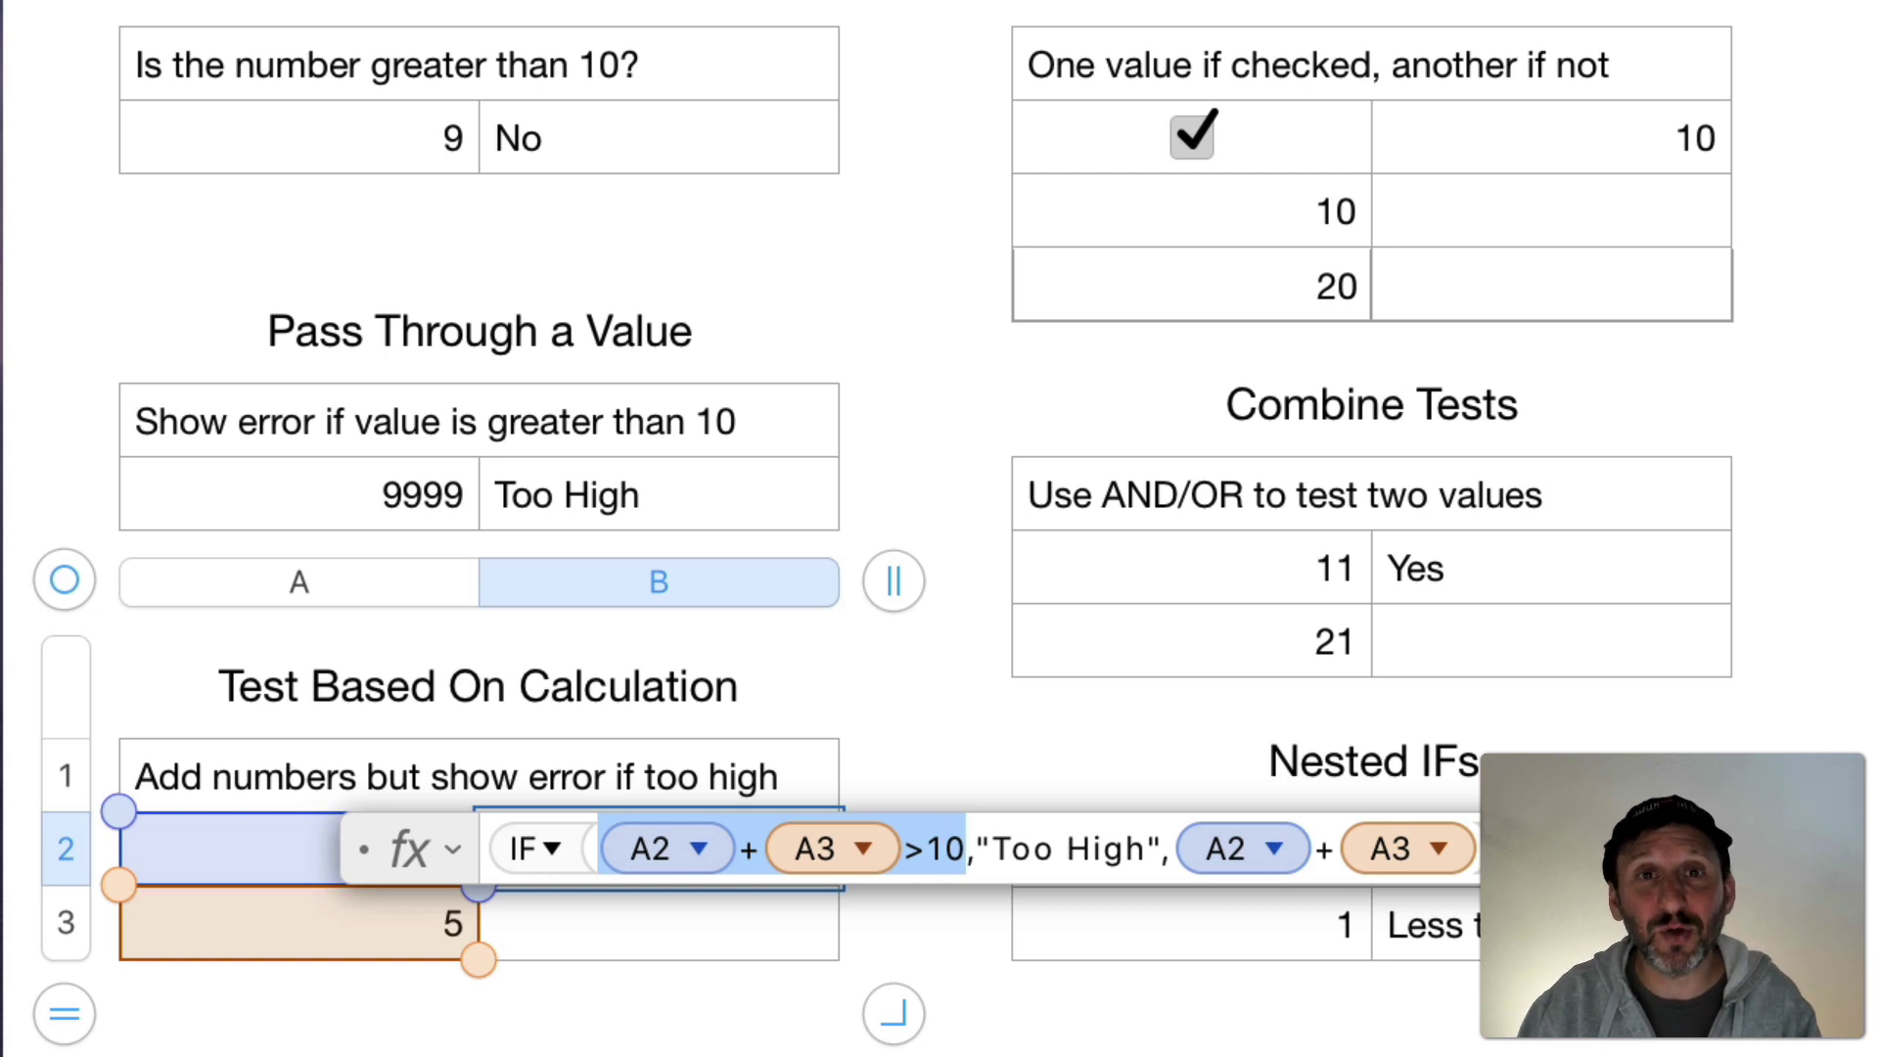
{"action": "mouse_move", "coordinate": [1028, 852]}
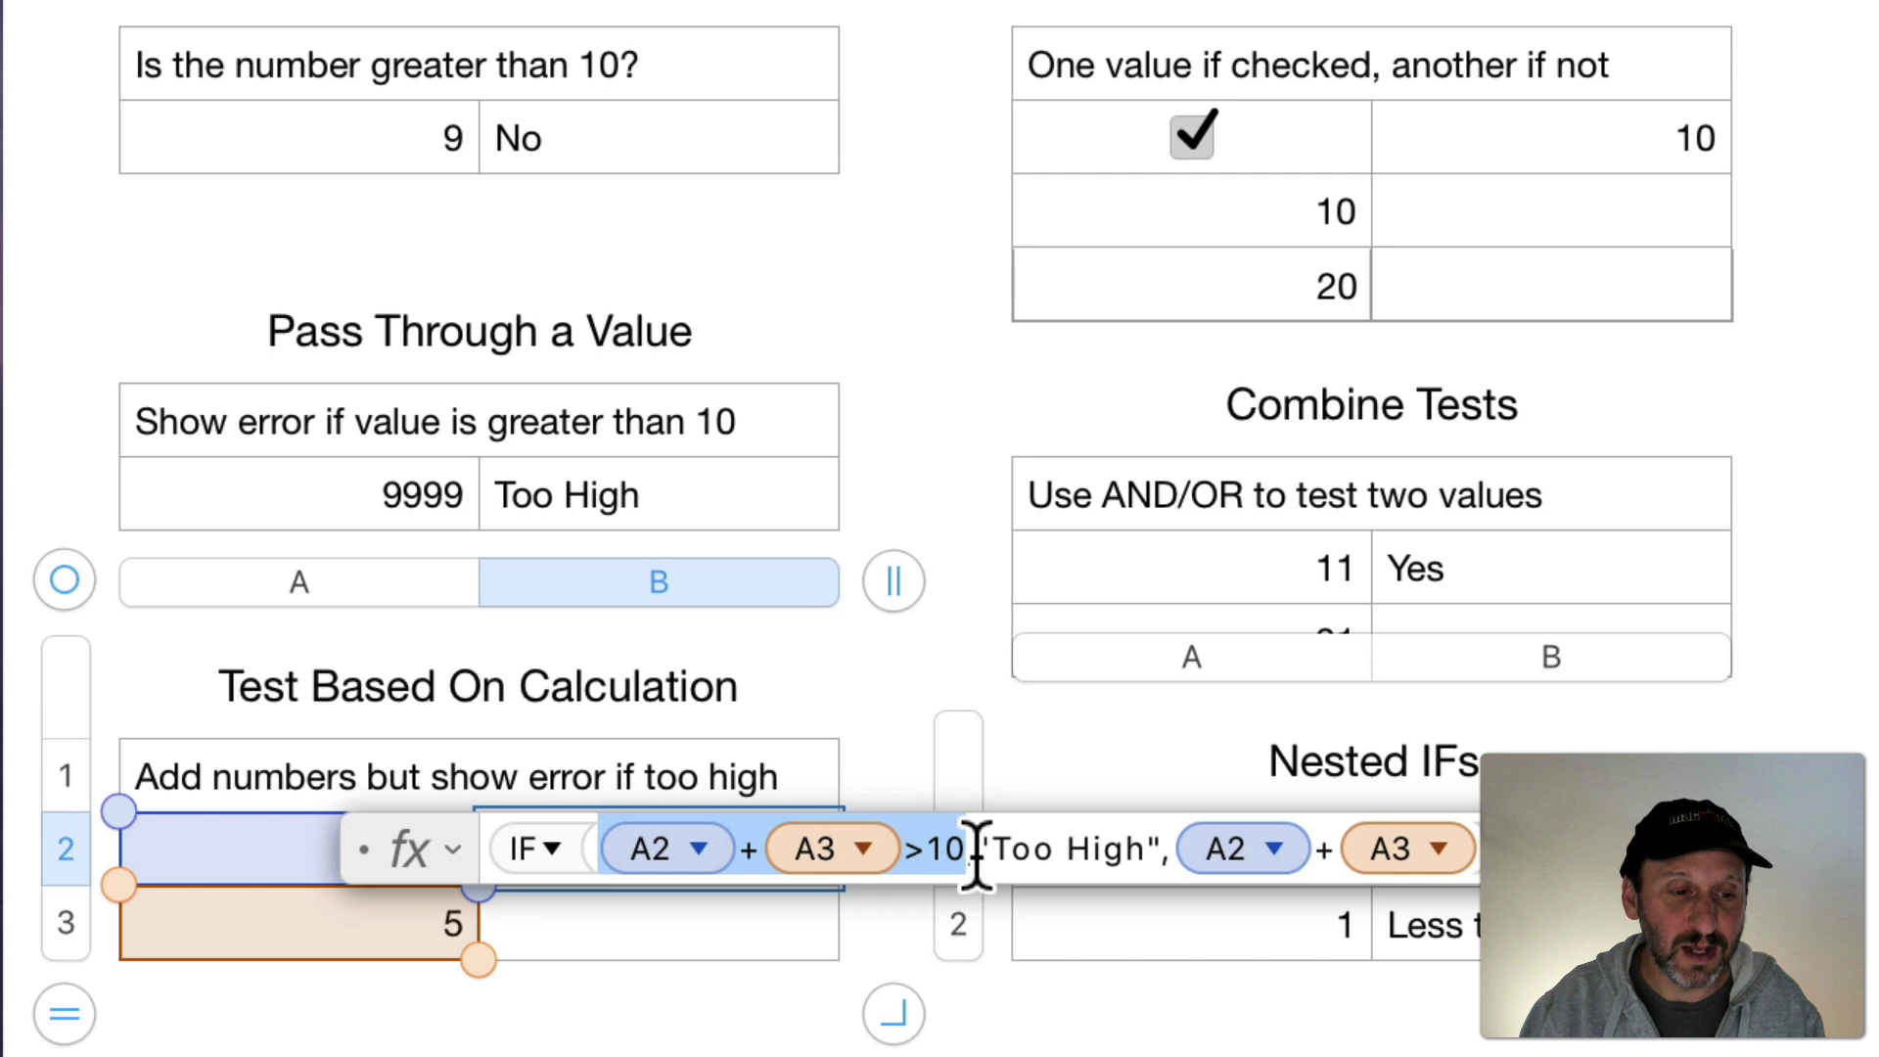
{"action": "left_click_drag", "start_coordinate": [974, 852], "coordinate": [1166, 852]}
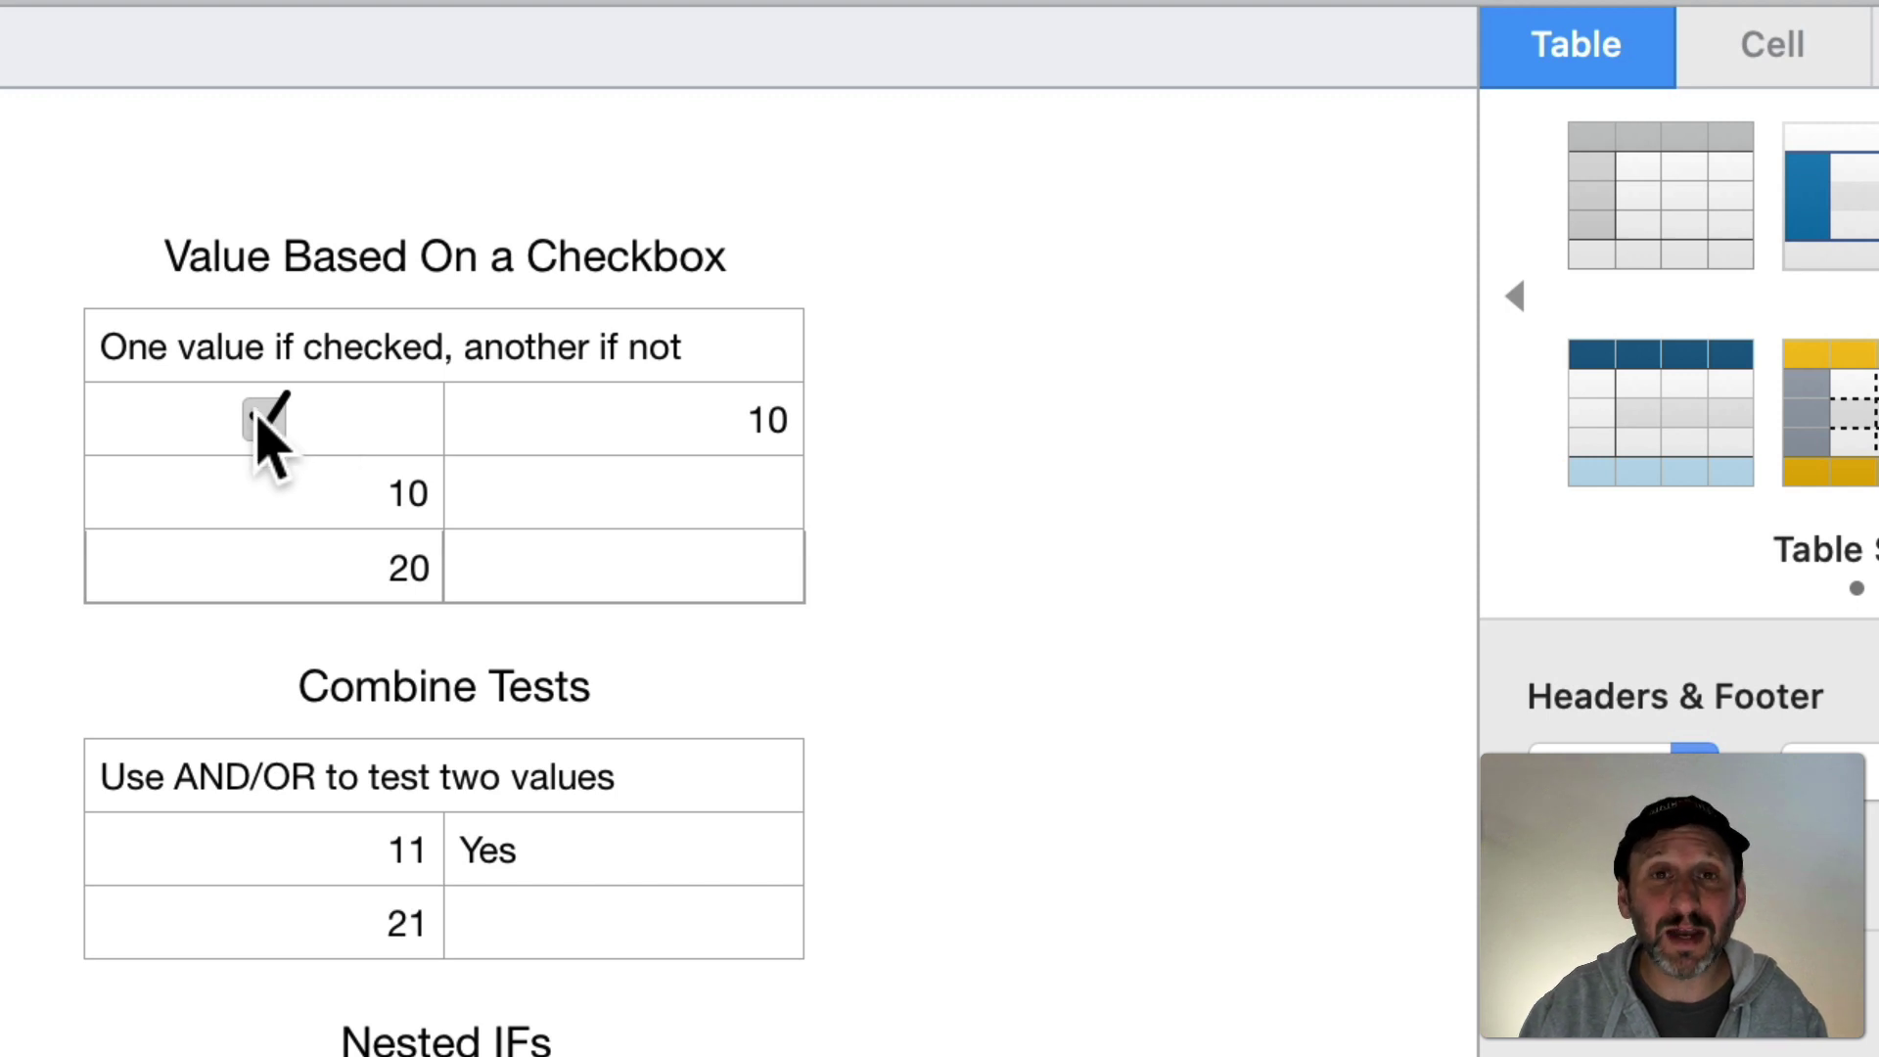
Check the checkbox cell's Data Format list in the Cell inspector, confirming Checkbox, then dismiss it.
{"action": "left_click", "coordinate": [342, 447]}
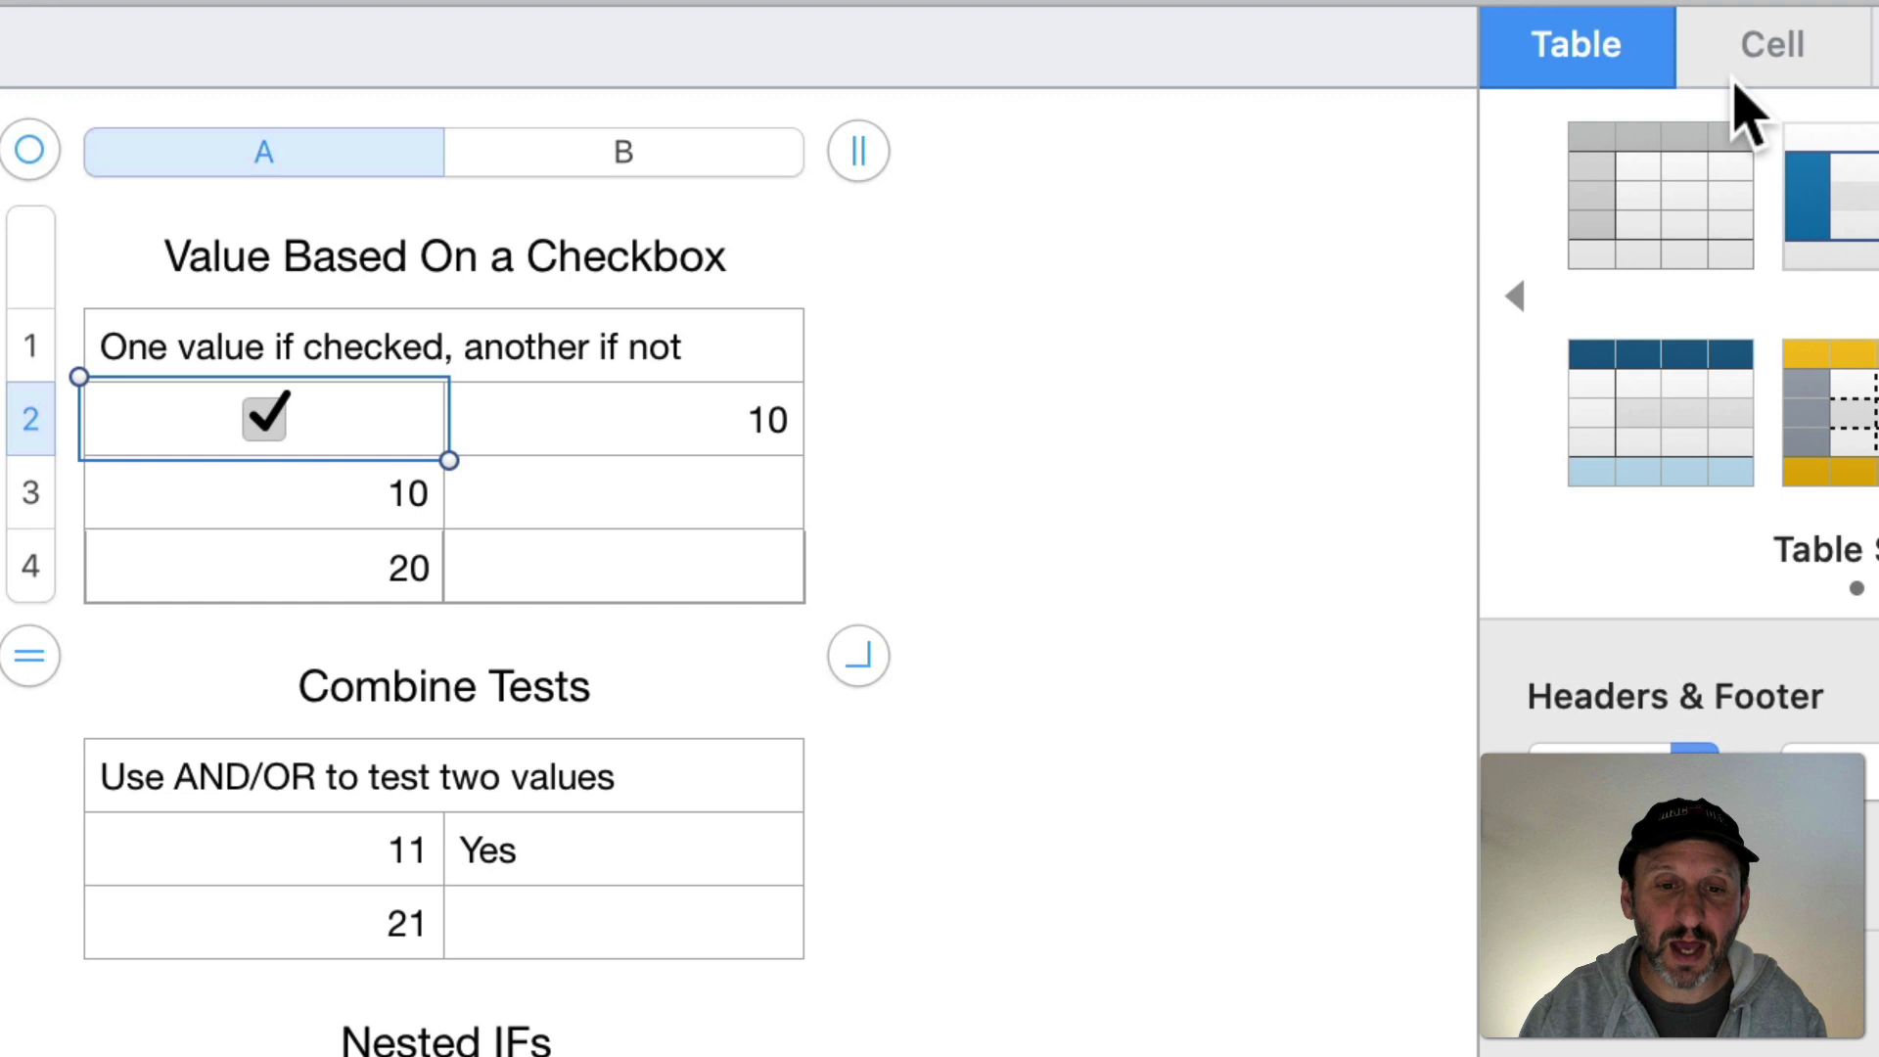
{"action": "left_click", "coordinate": [1772, 44]}
{"action": "left_click", "coordinate": [1703, 242]}
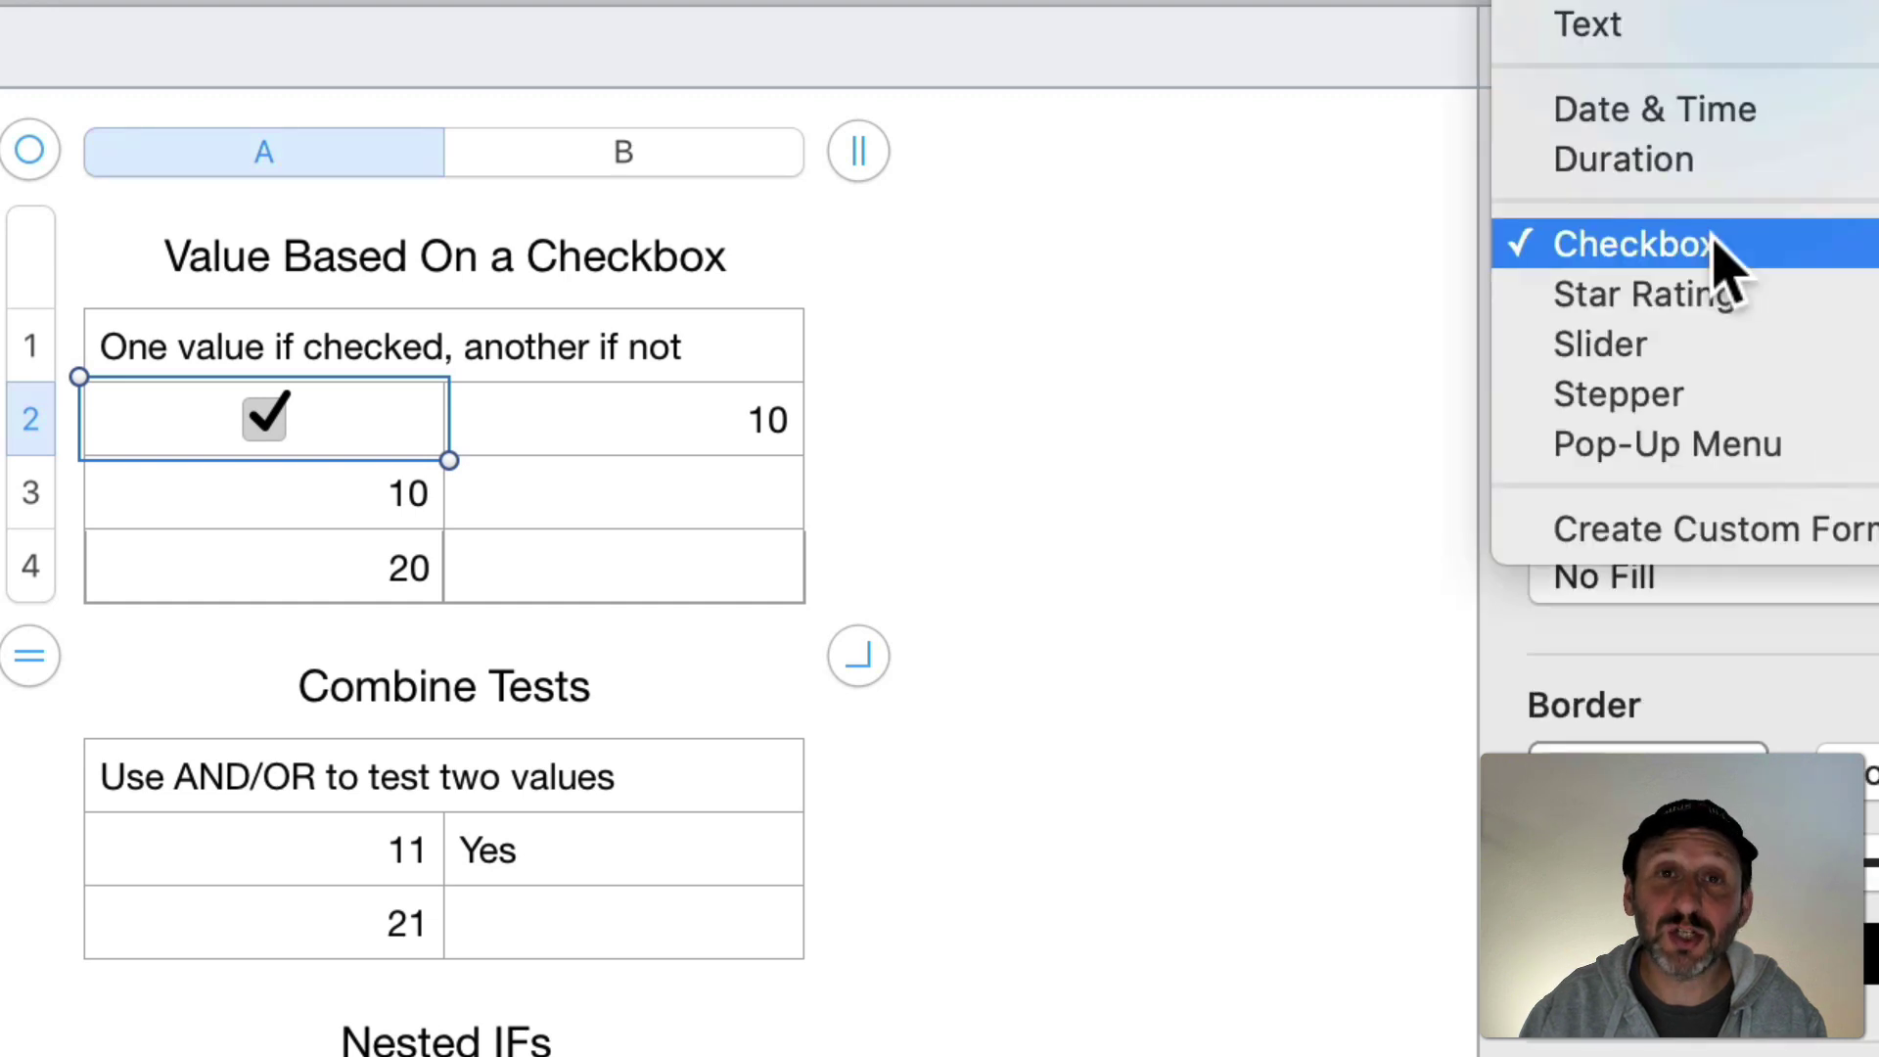
{"action": "left_click", "coordinate": [1292, 294]}
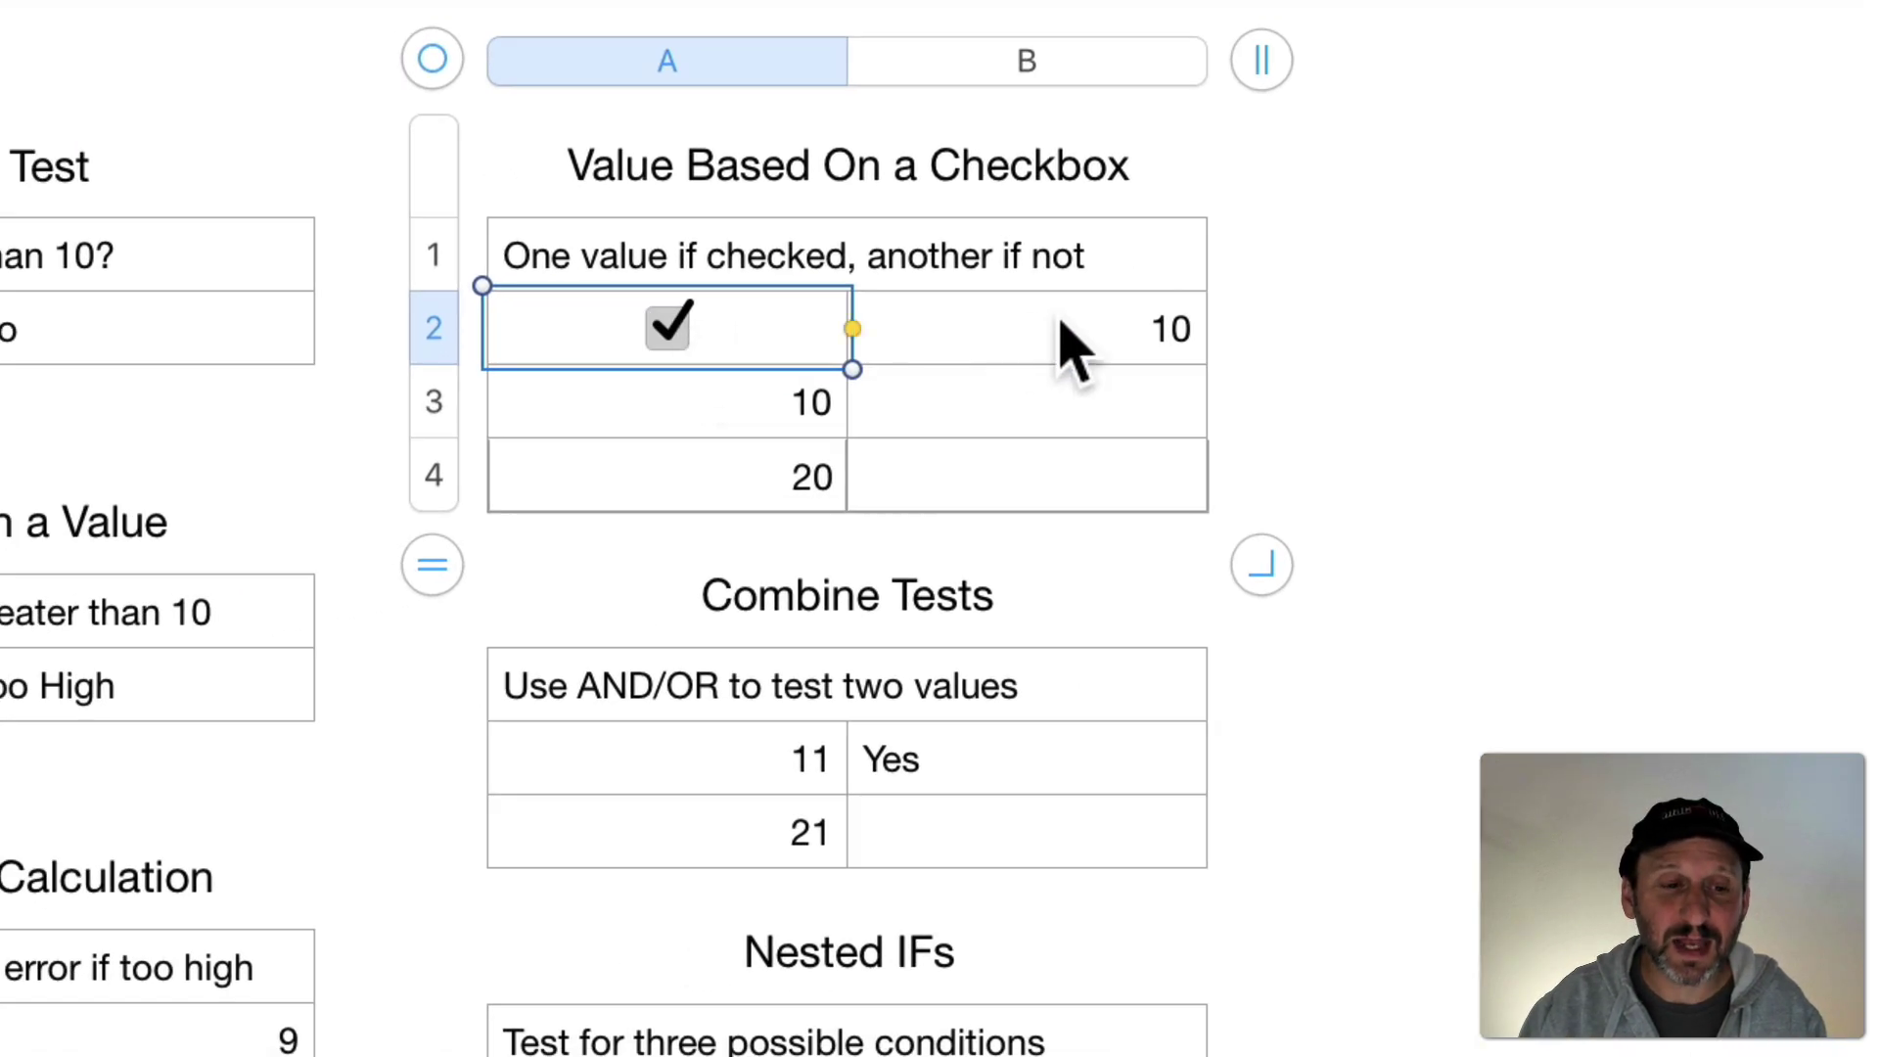
{"action": "double_click", "coordinate": [1073, 329]}
{"action": "left_click_drag", "start_coordinate": [756, 327], "coordinate": [492, 646]}
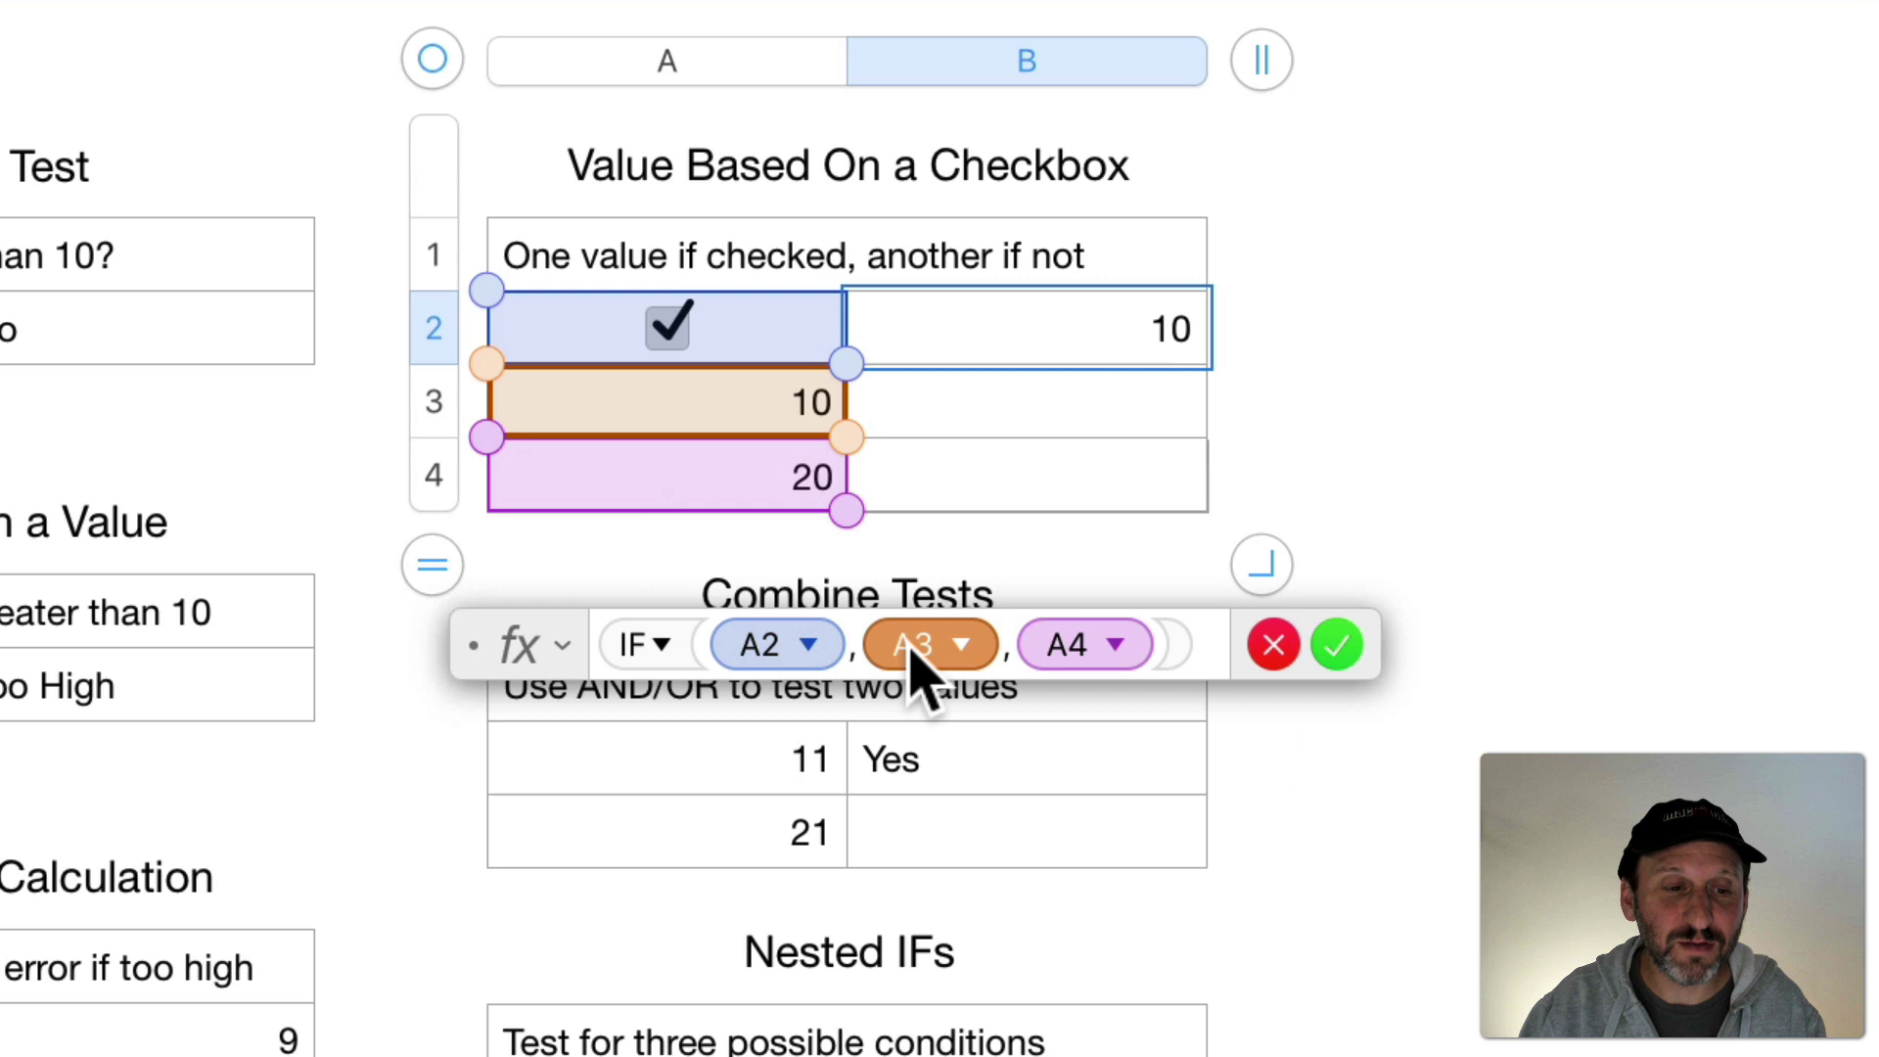
{"action": "left_click", "coordinate": [1069, 646]}
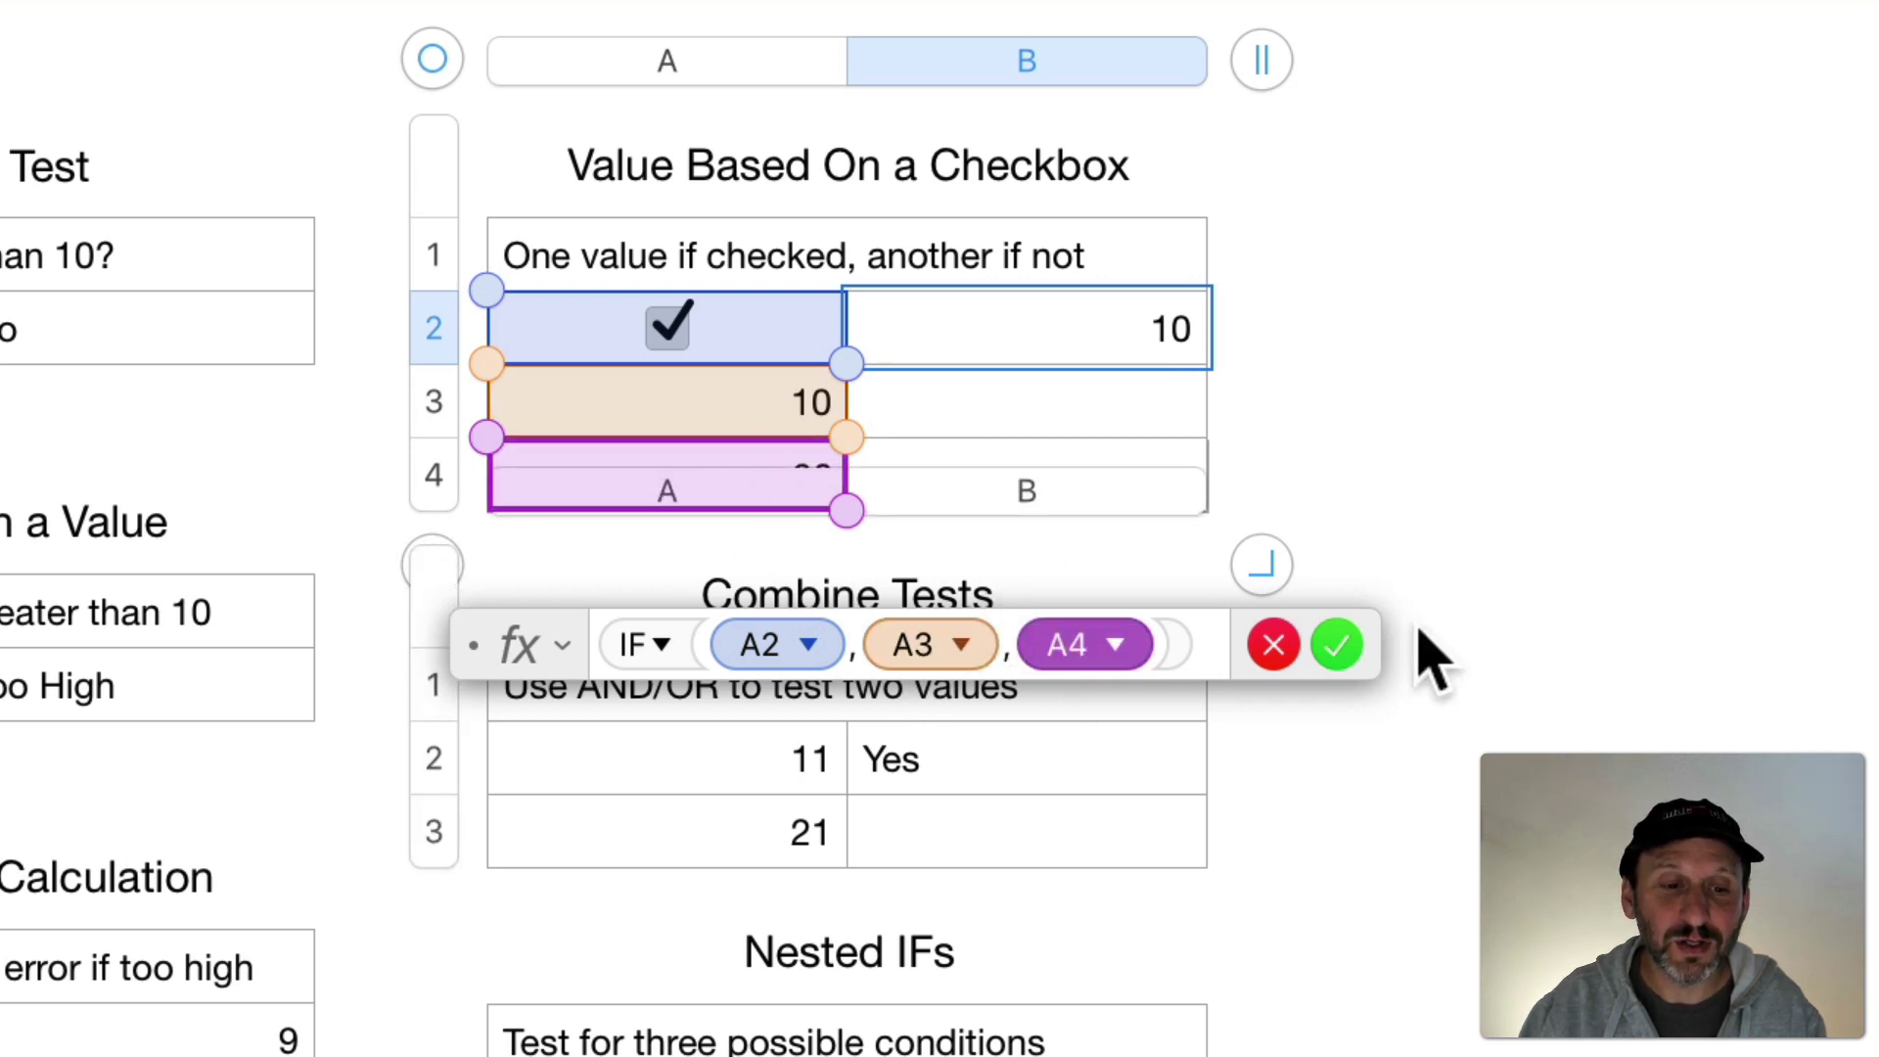
{"action": "left_click", "coordinate": [1338, 645]}
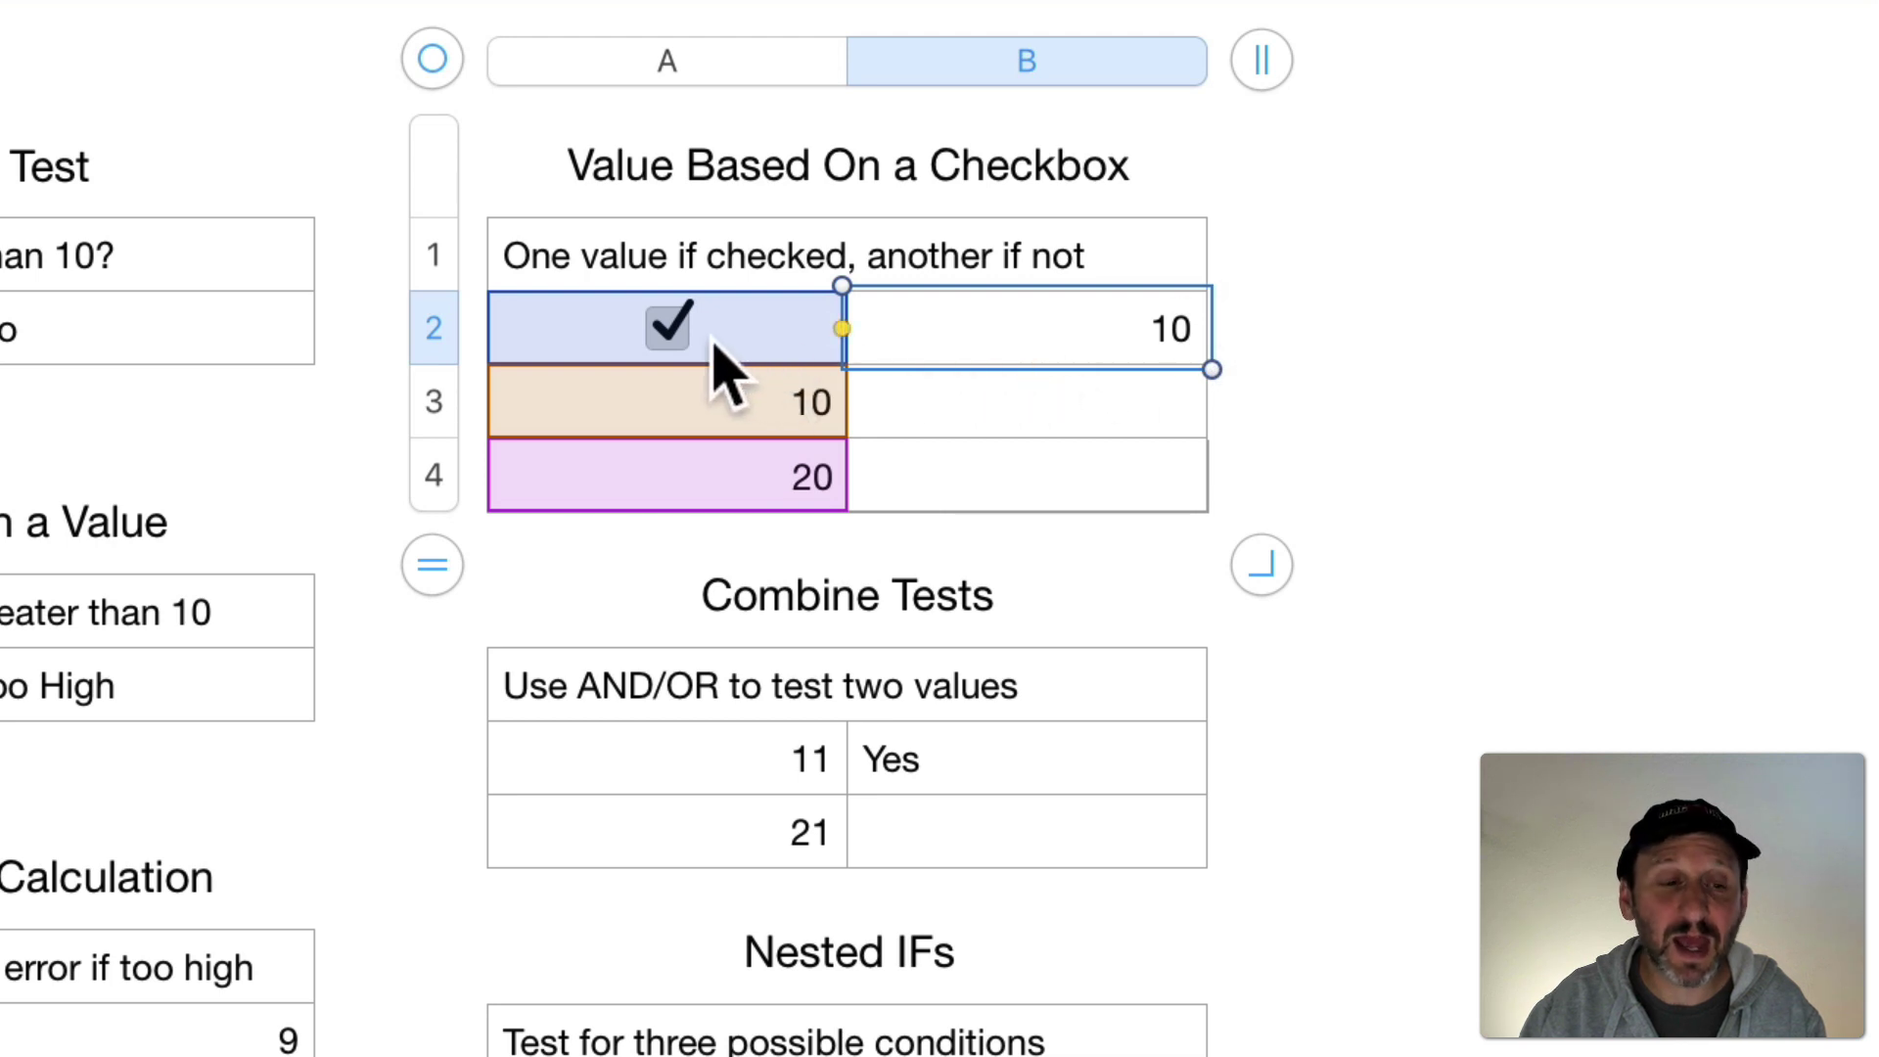
{"action": "left_click", "coordinate": [668, 330]}
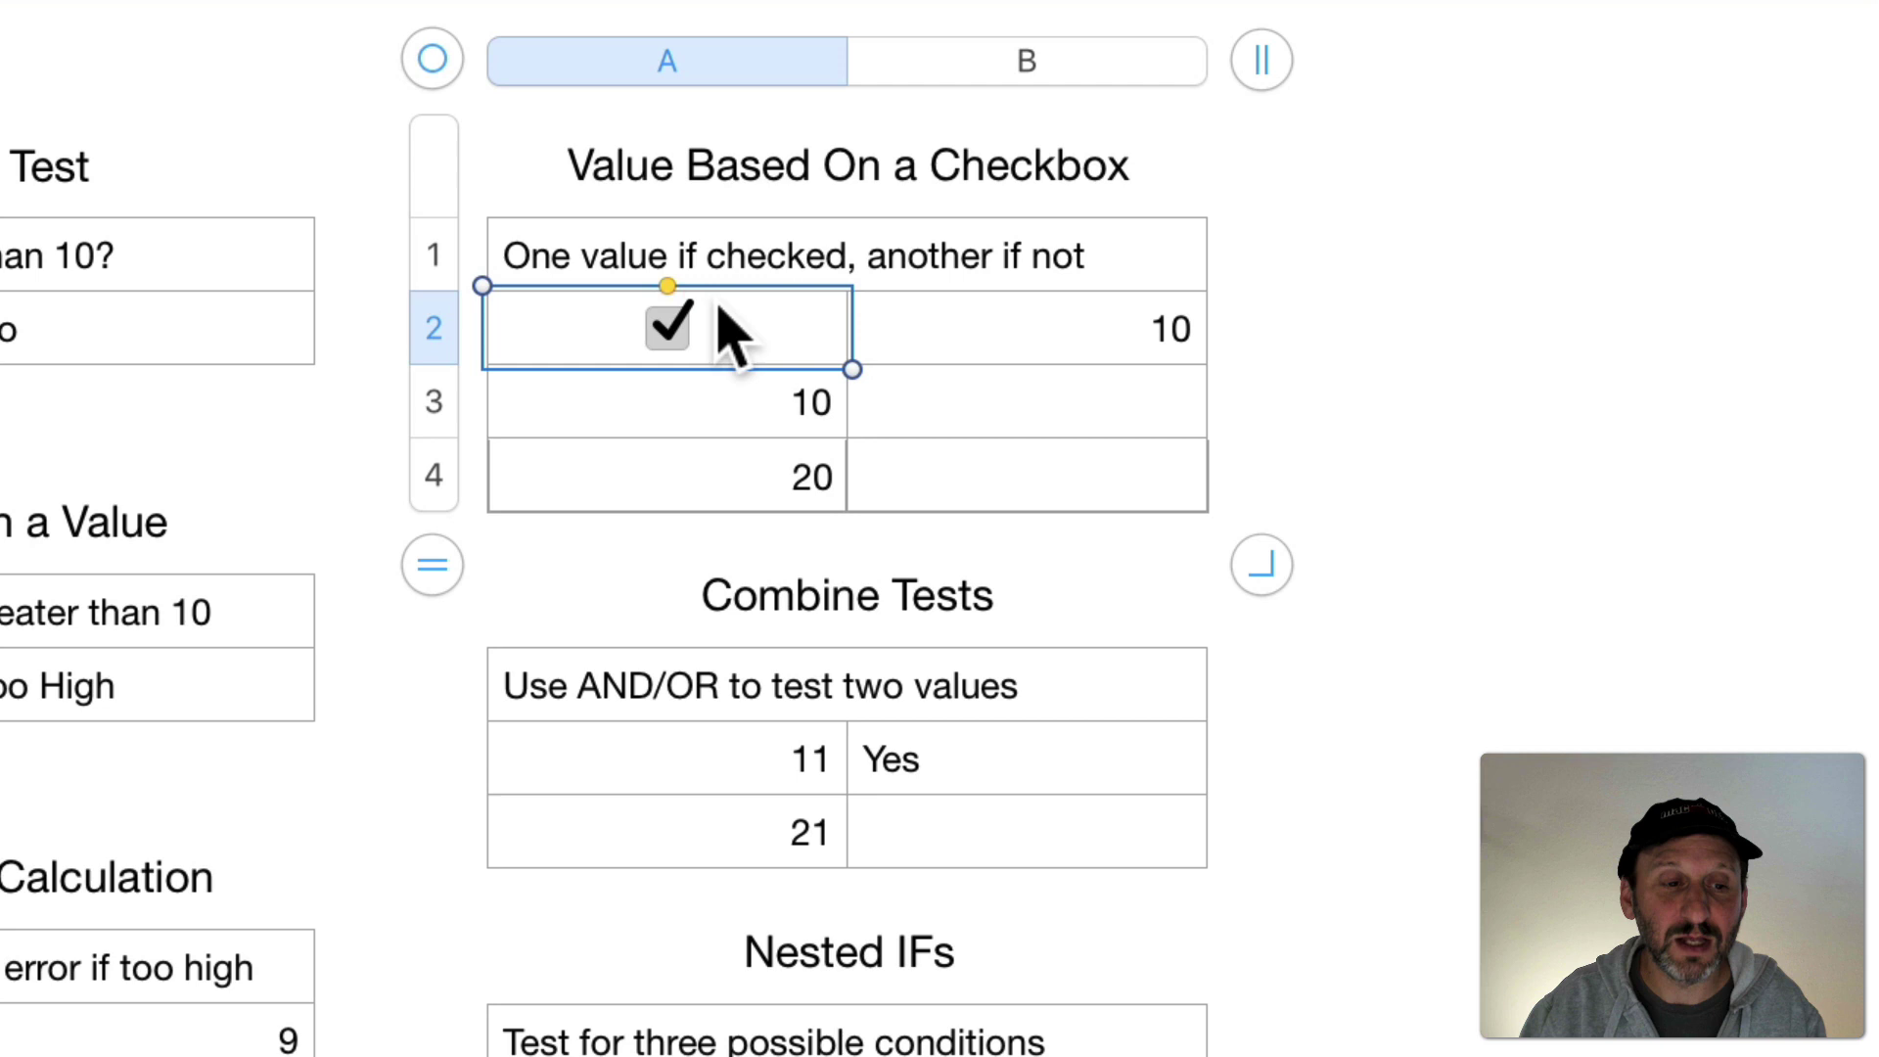
{"action": "left_click", "coordinate": [667, 329]}
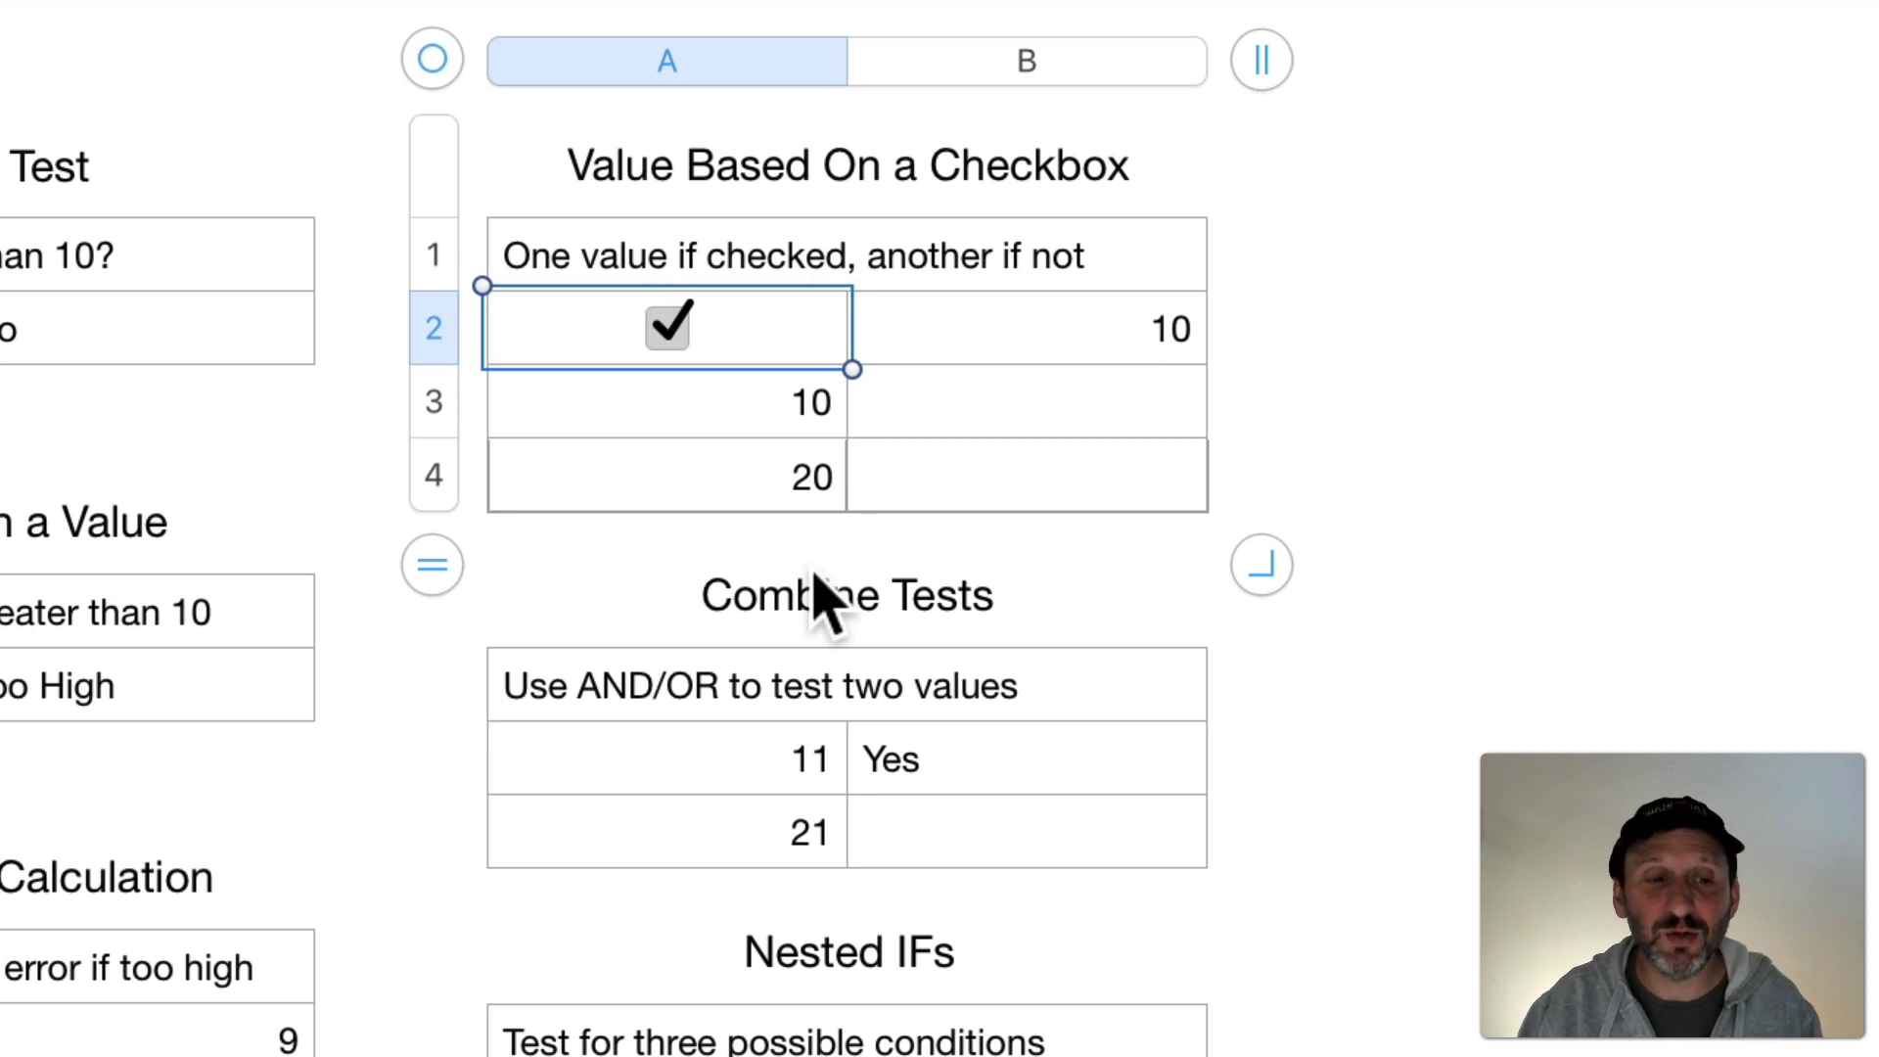
{"action": "scroll", "coordinate": [823, 599], "scroll_direction": "down", "scroll_amount": 3}
{"action": "left_click", "coordinate": [755, 546]}
{"action": "left_click", "coordinate": [766, 619]}
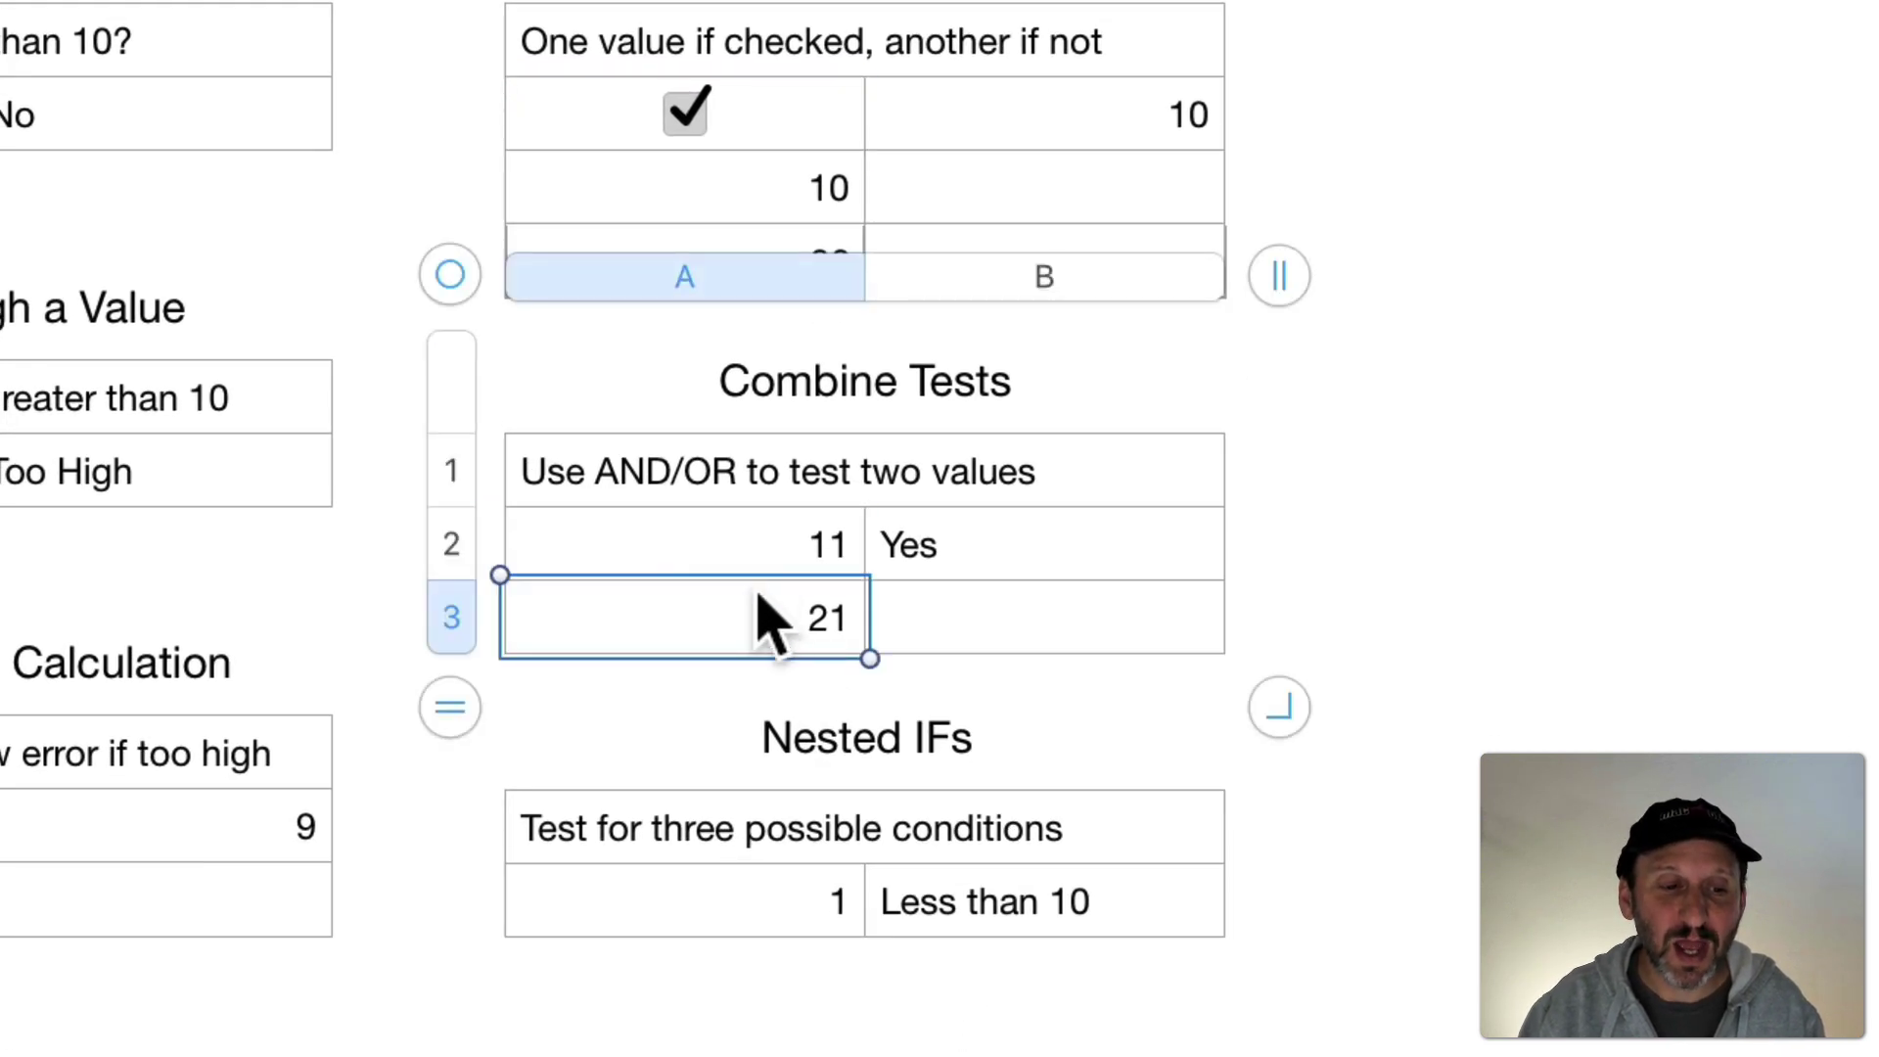
{"action": "left_click", "coordinate": [773, 555]}
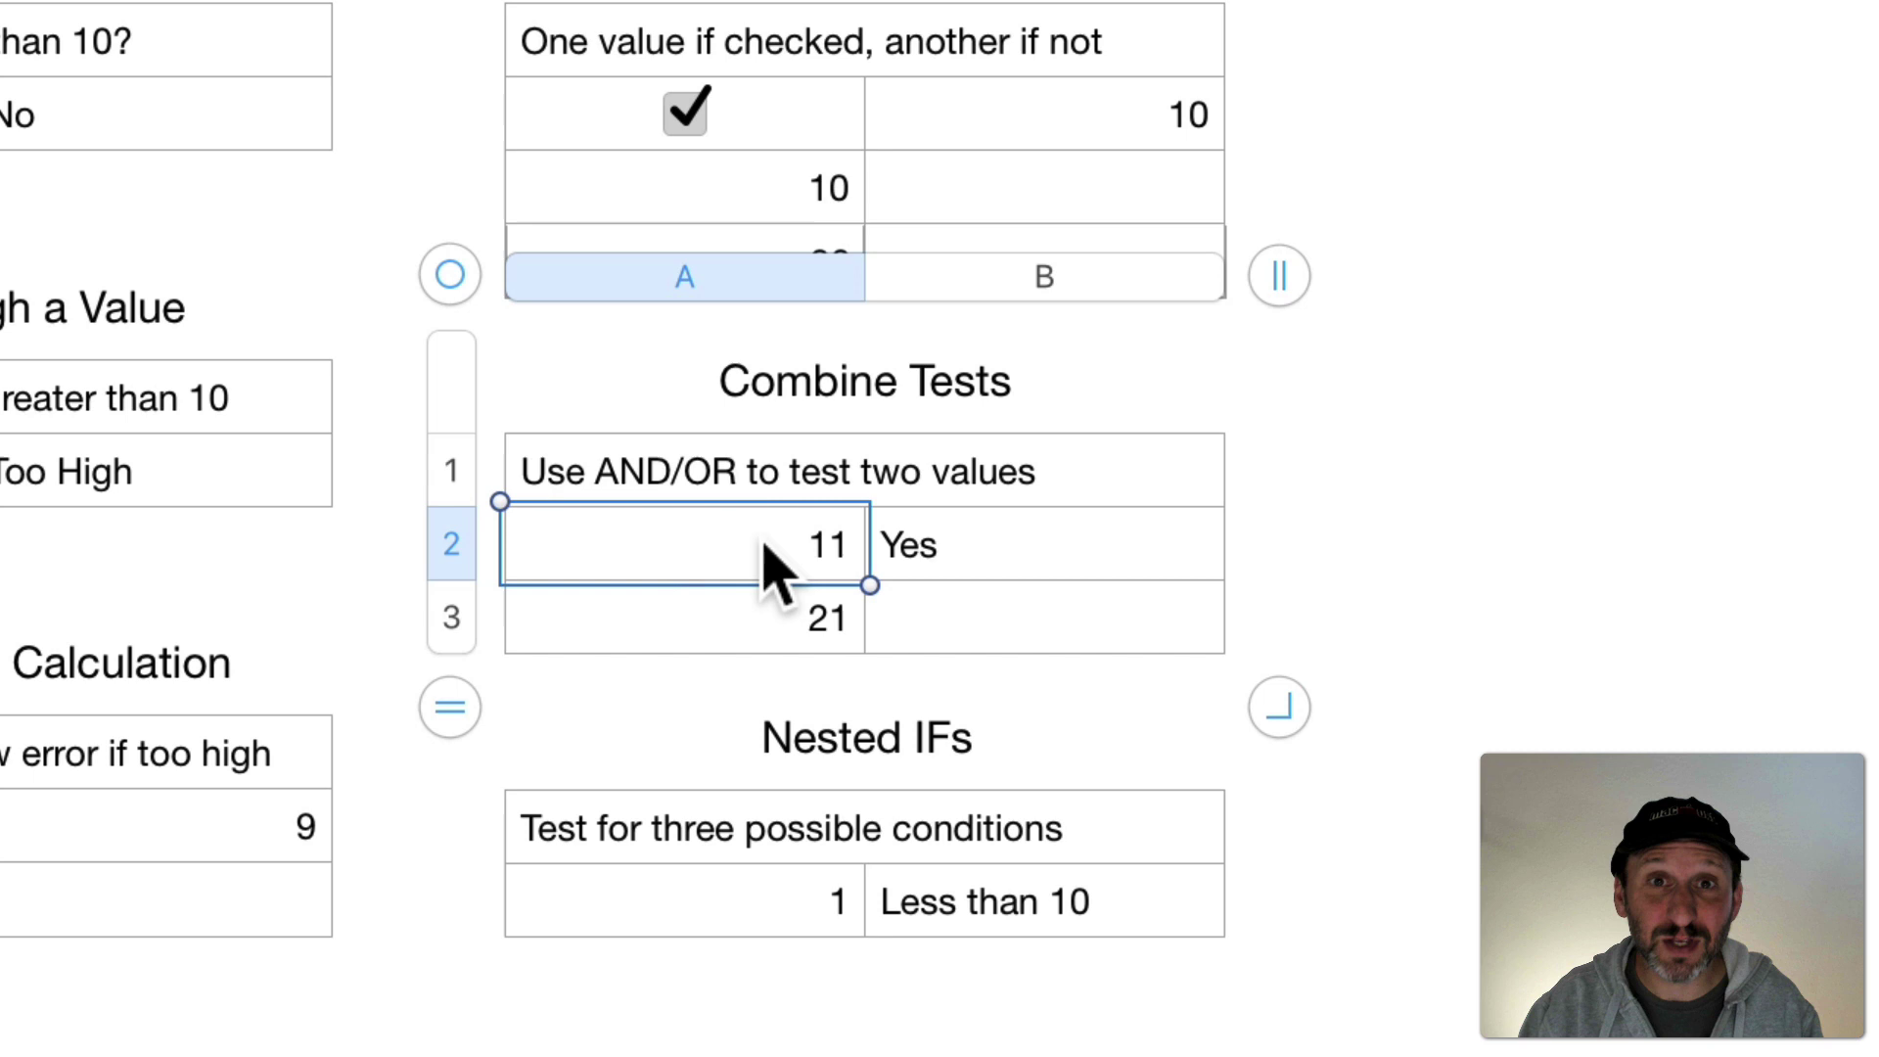
{"action": "left_click", "coordinate": [762, 628]}
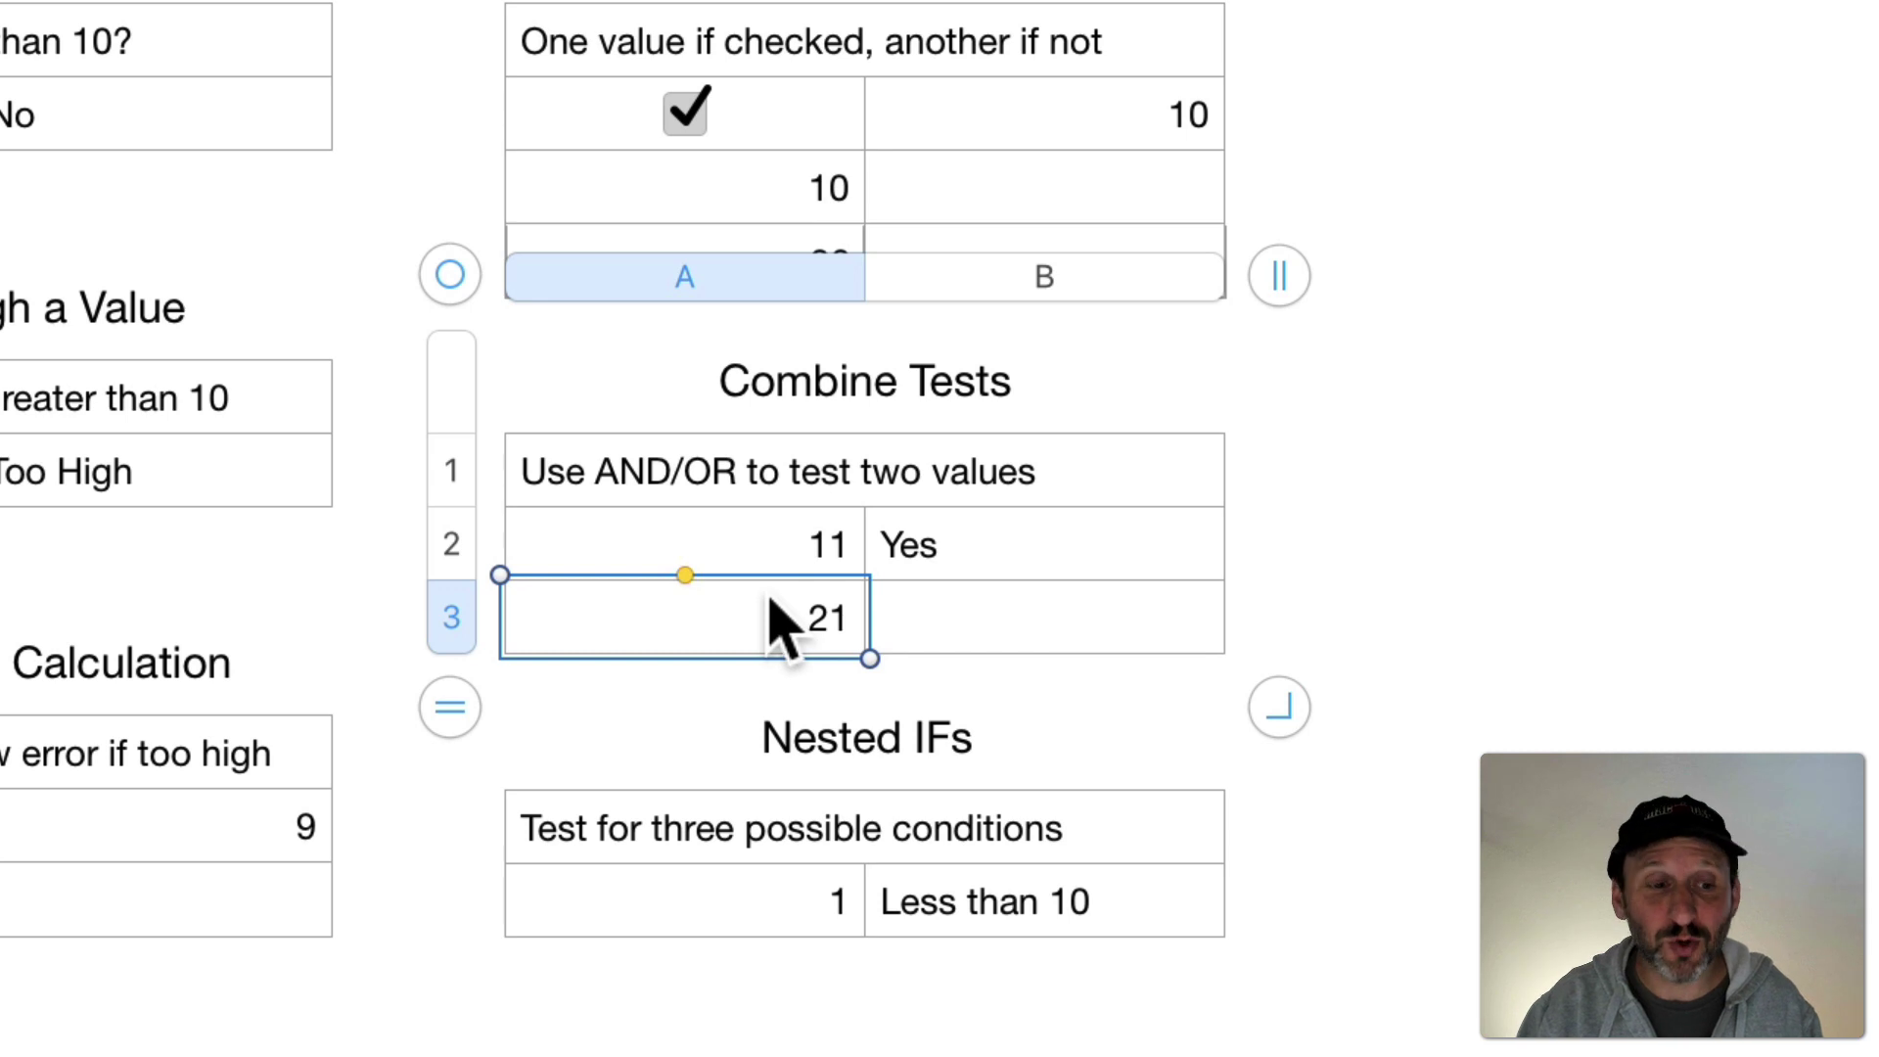
{"action": "left_click", "coordinate": [724, 570]}
{"action": "mouse_move", "coordinate": [684, 585]}
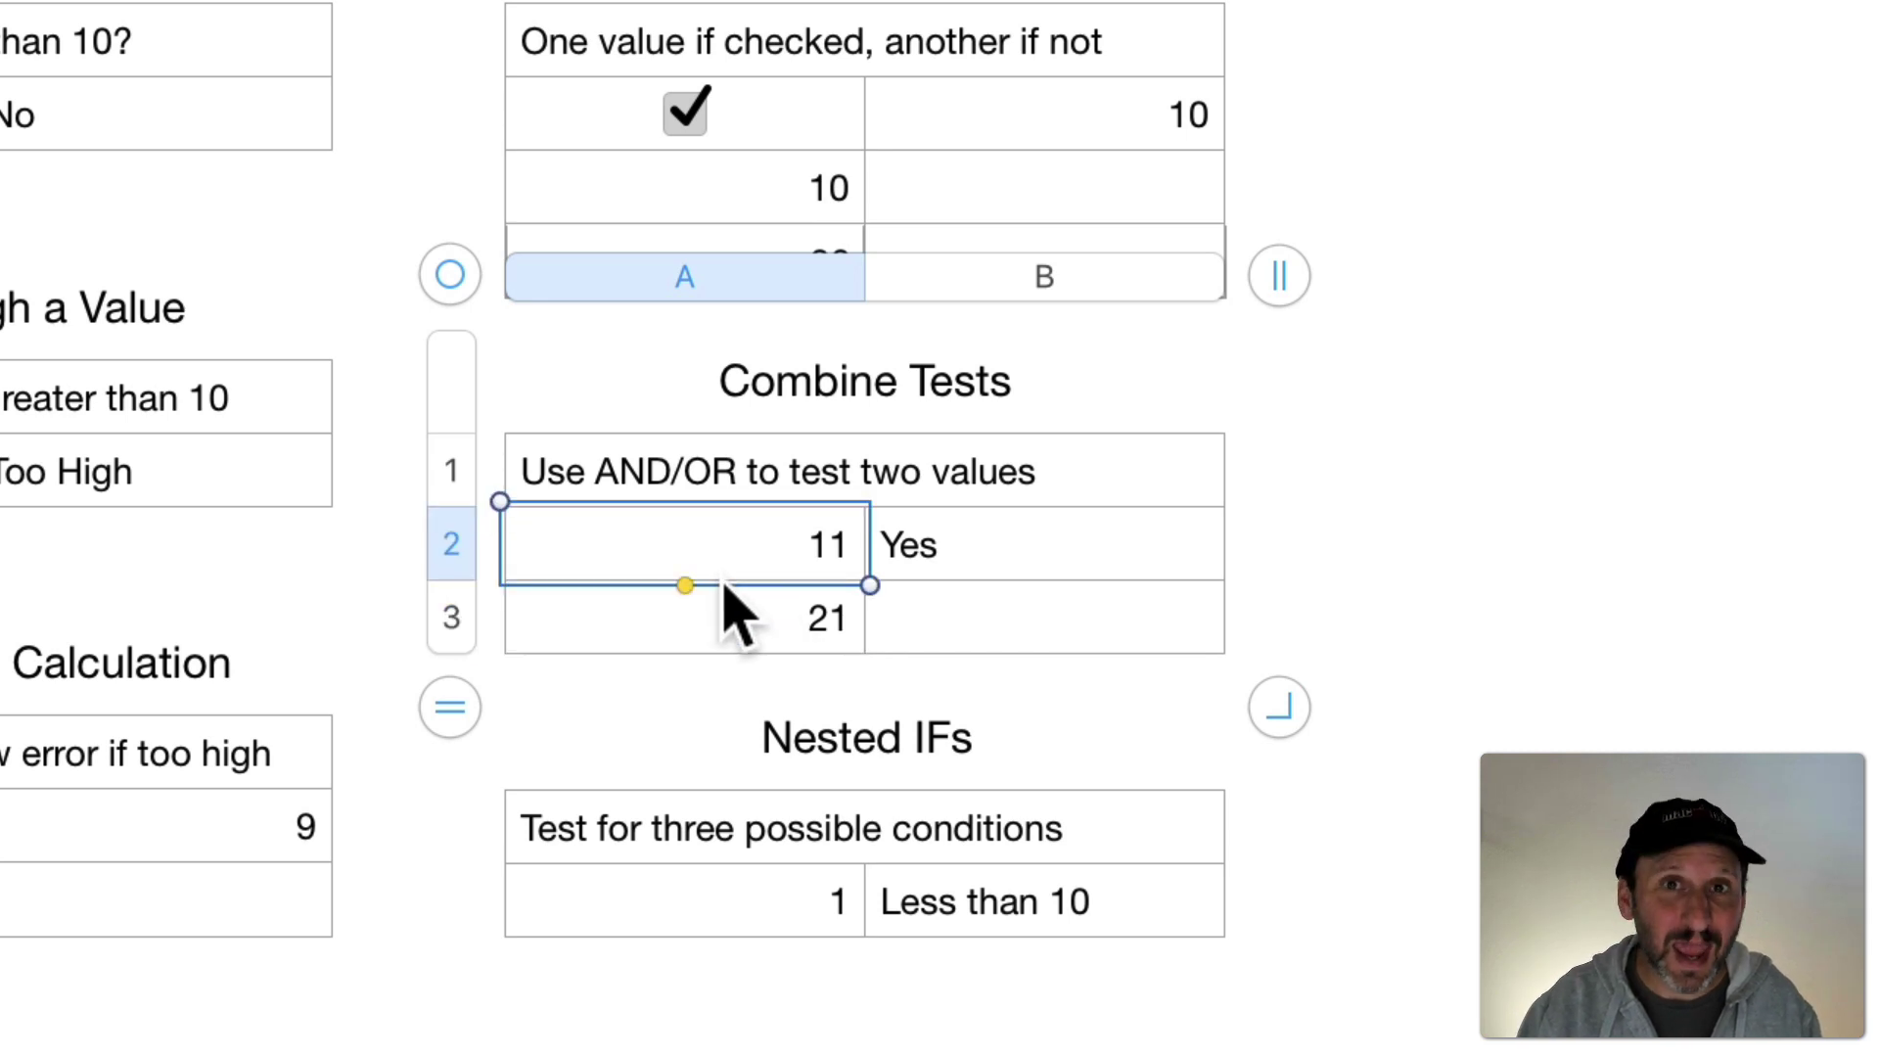
{"action": "left_click", "coordinate": [730, 635]}
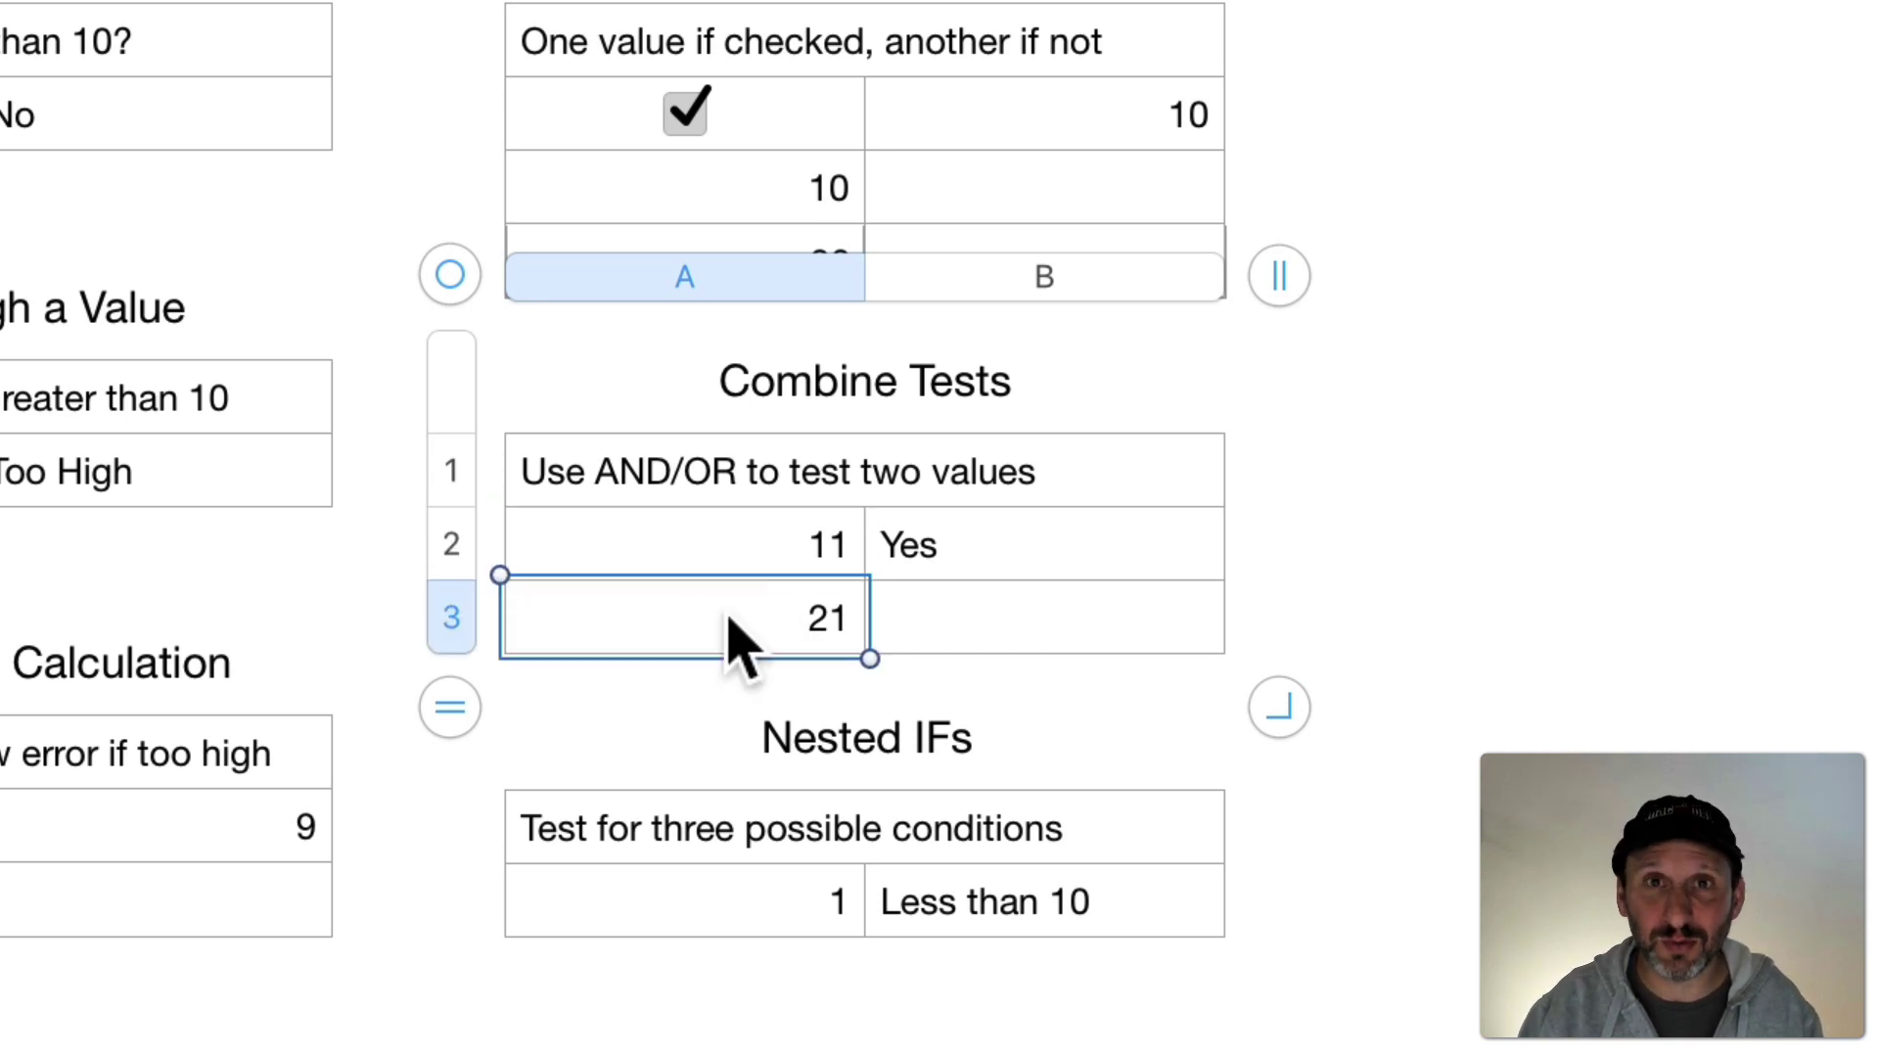
{"action": "double_click", "coordinate": [987, 576]}
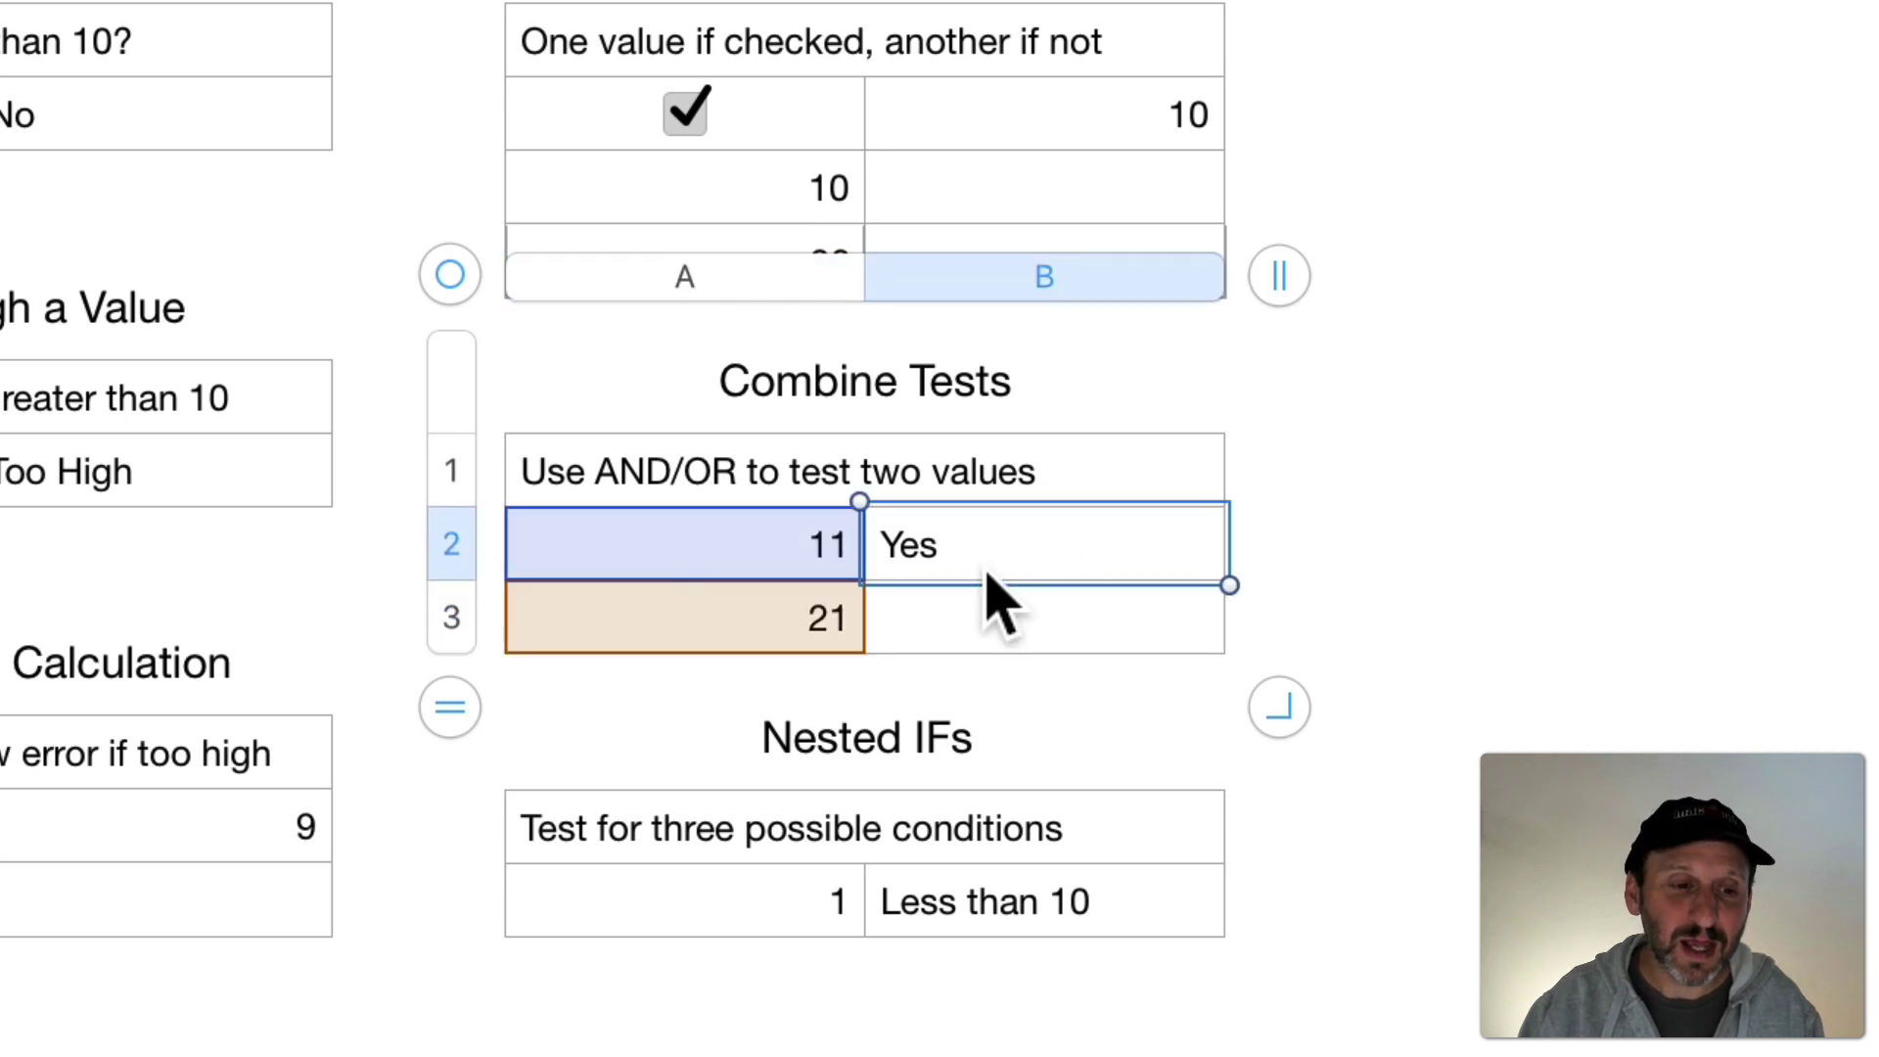
Step through the IF, AND, A2>10, A3>20, Yes and No parts of B2's formula.
{"action": "left_click_drag", "start_coordinate": [785, 545], "coordinate": [206, 727]}
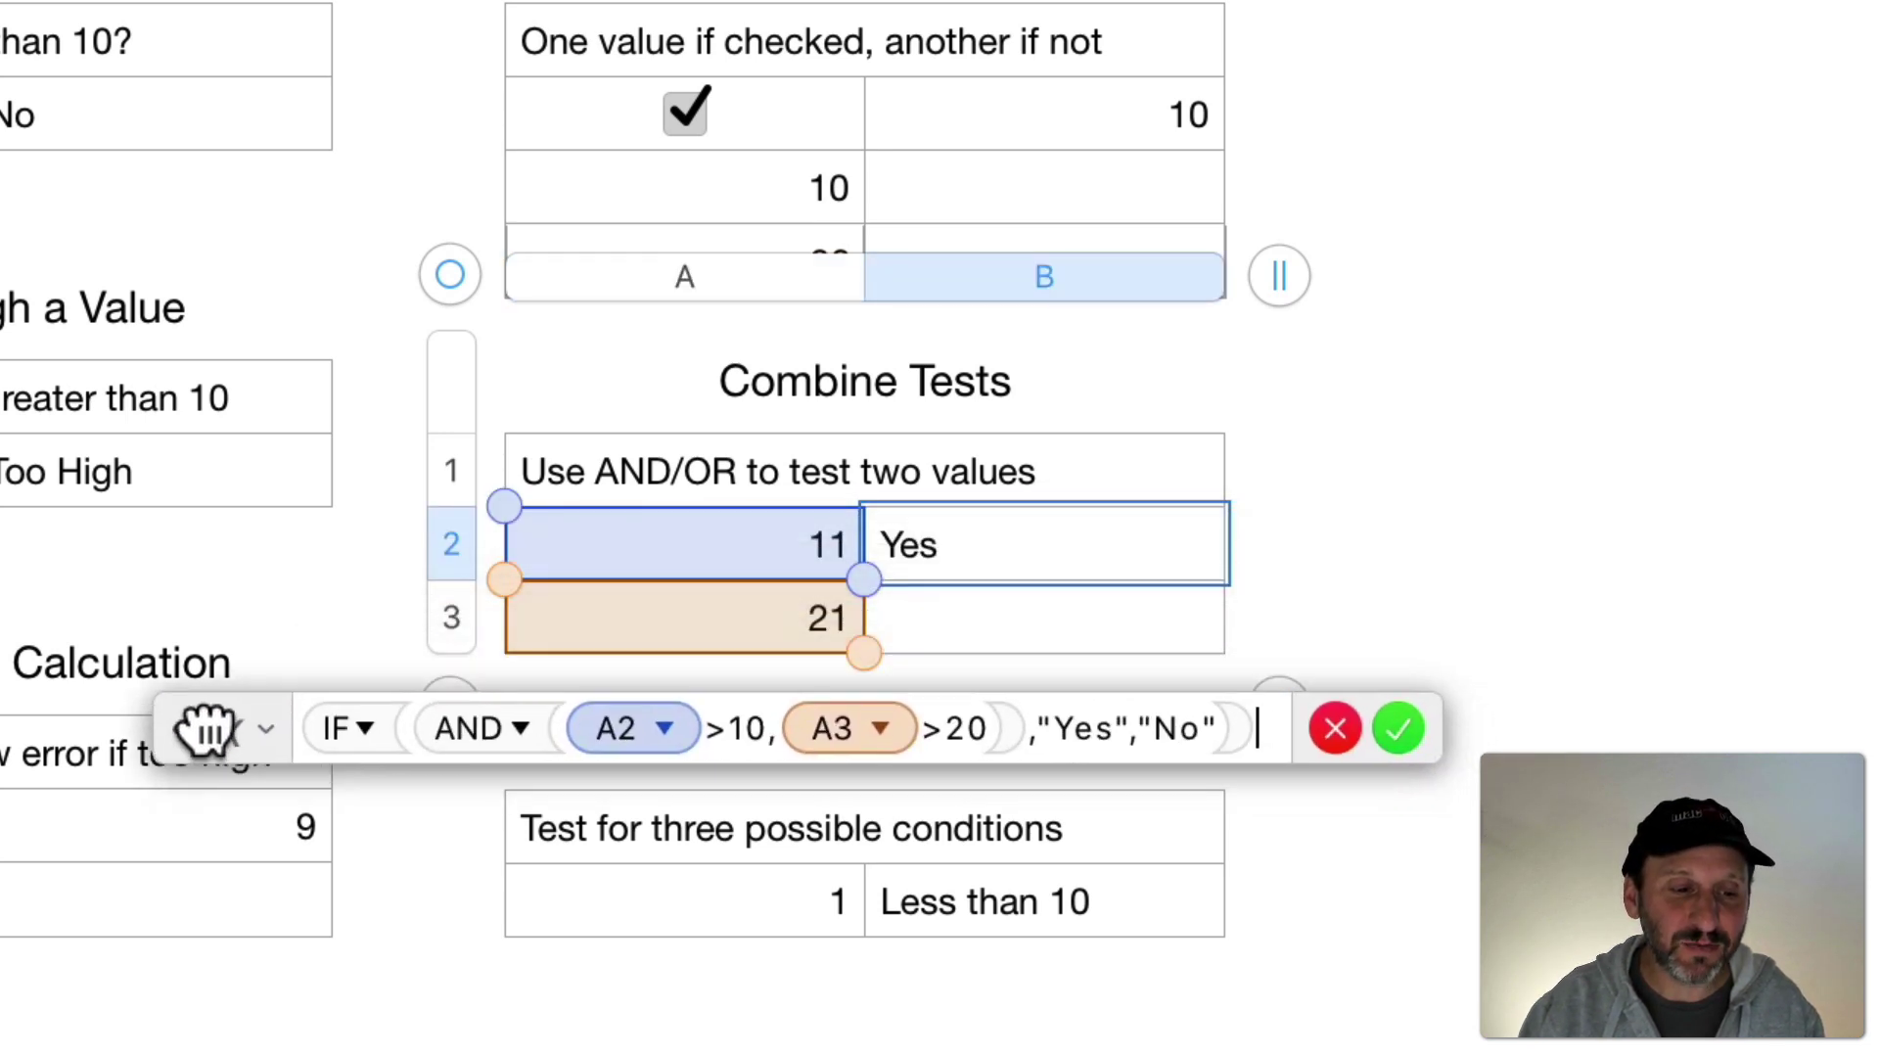
{"action": "left_click", "coordinate": [341, 719]}
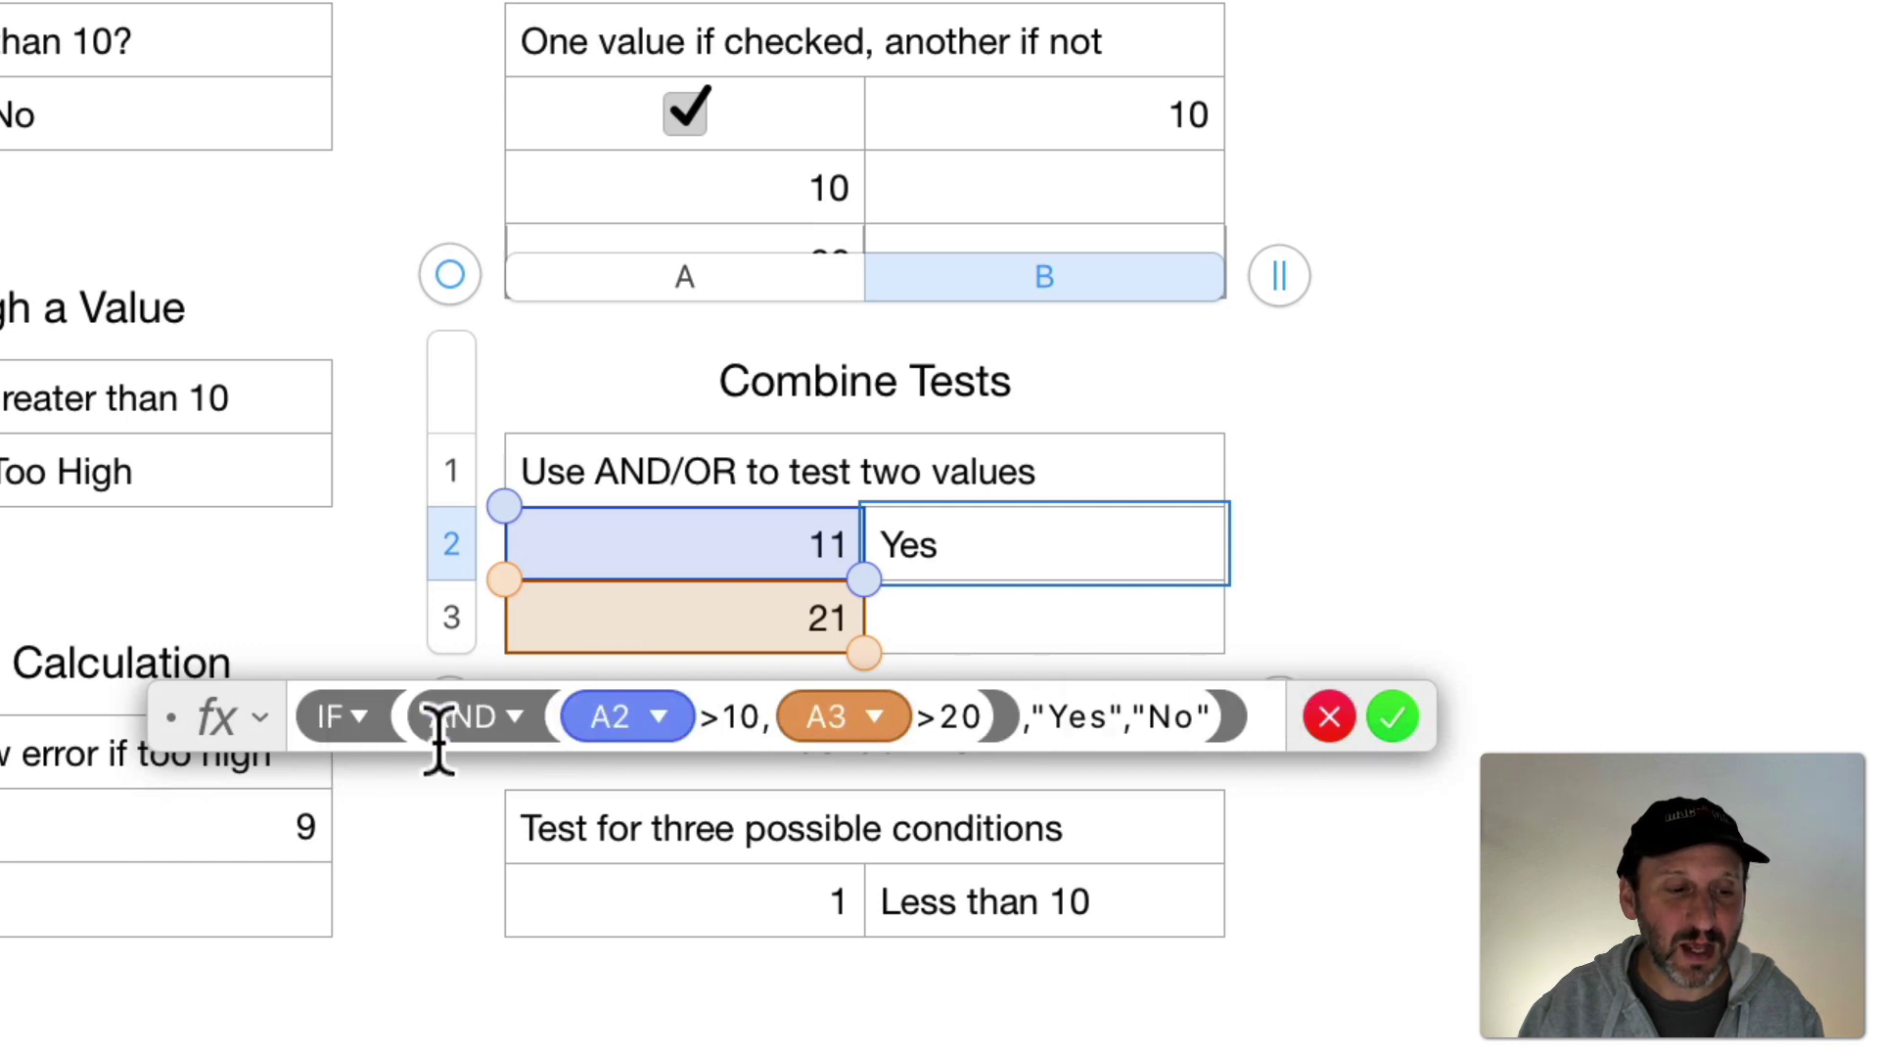
{"action": "left_click", "coordinate": [468, 718]}
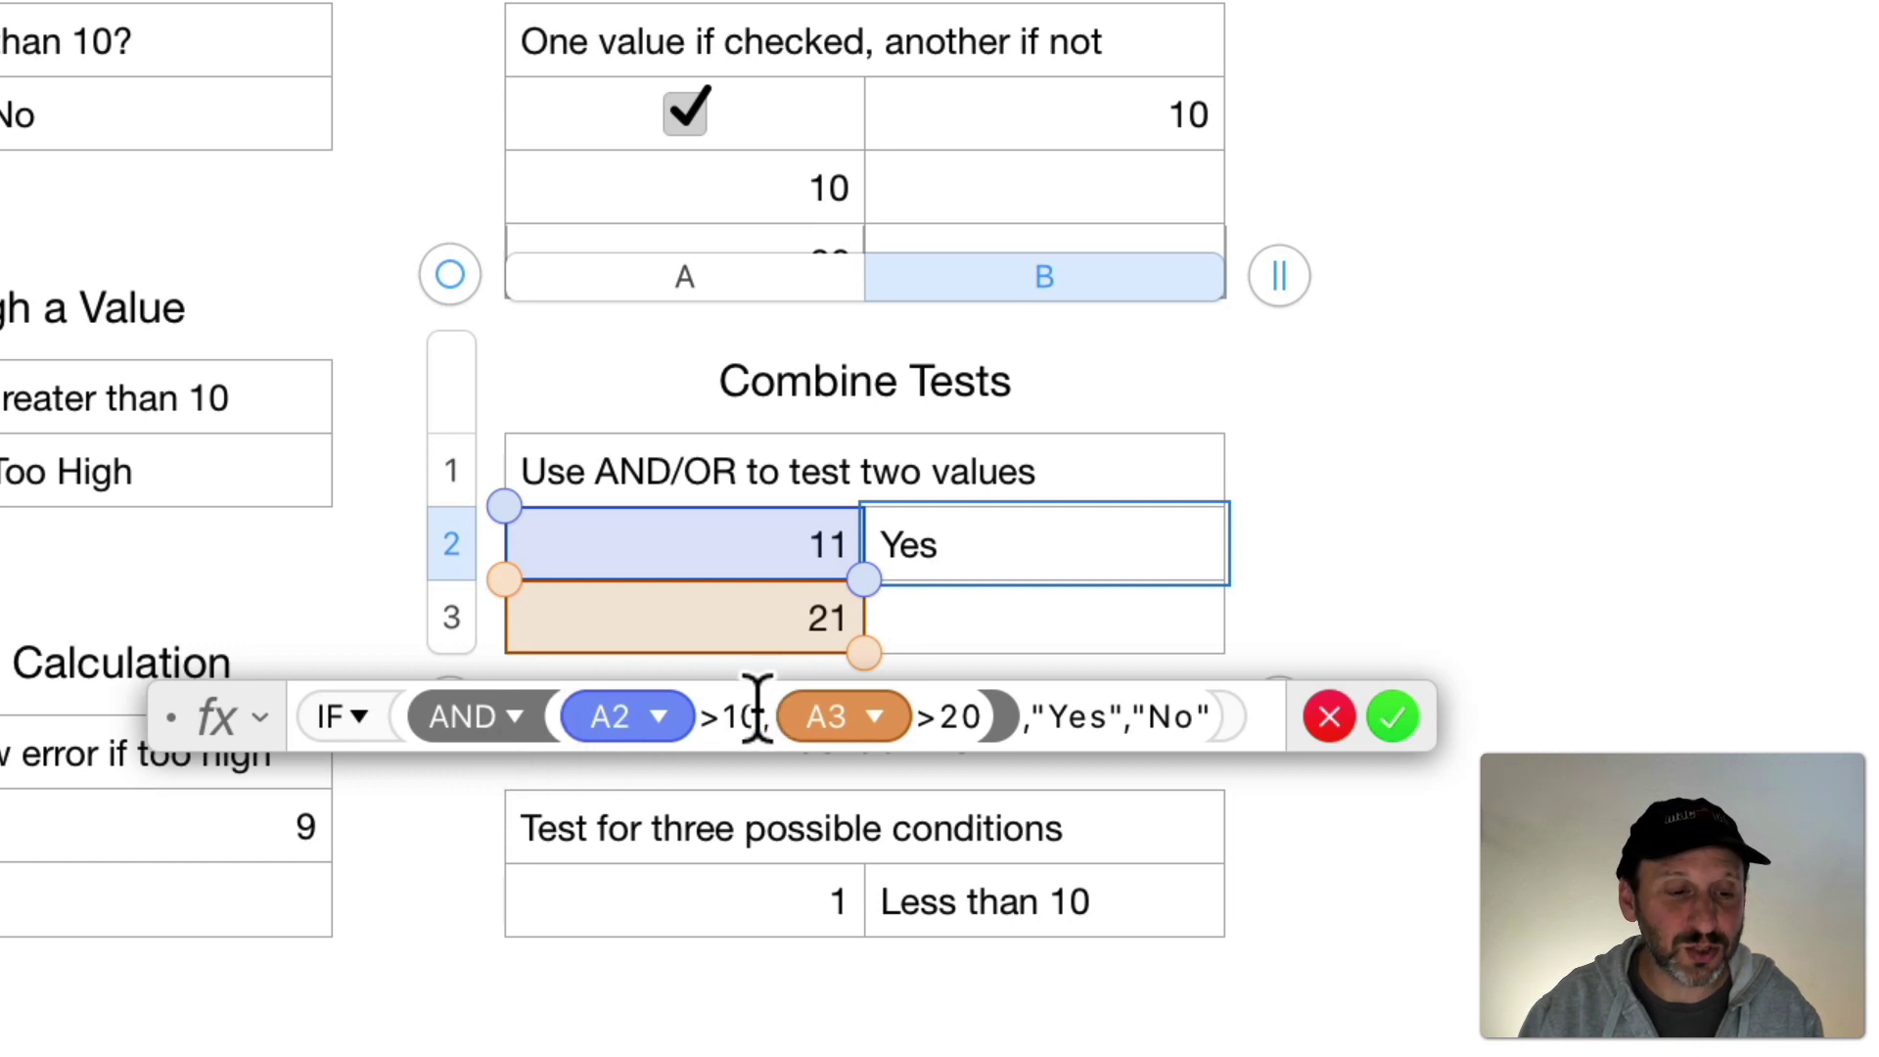
{"action": "left_click_drag", "start_coordinate": [759, 717], "coordinate": [573, 716]}
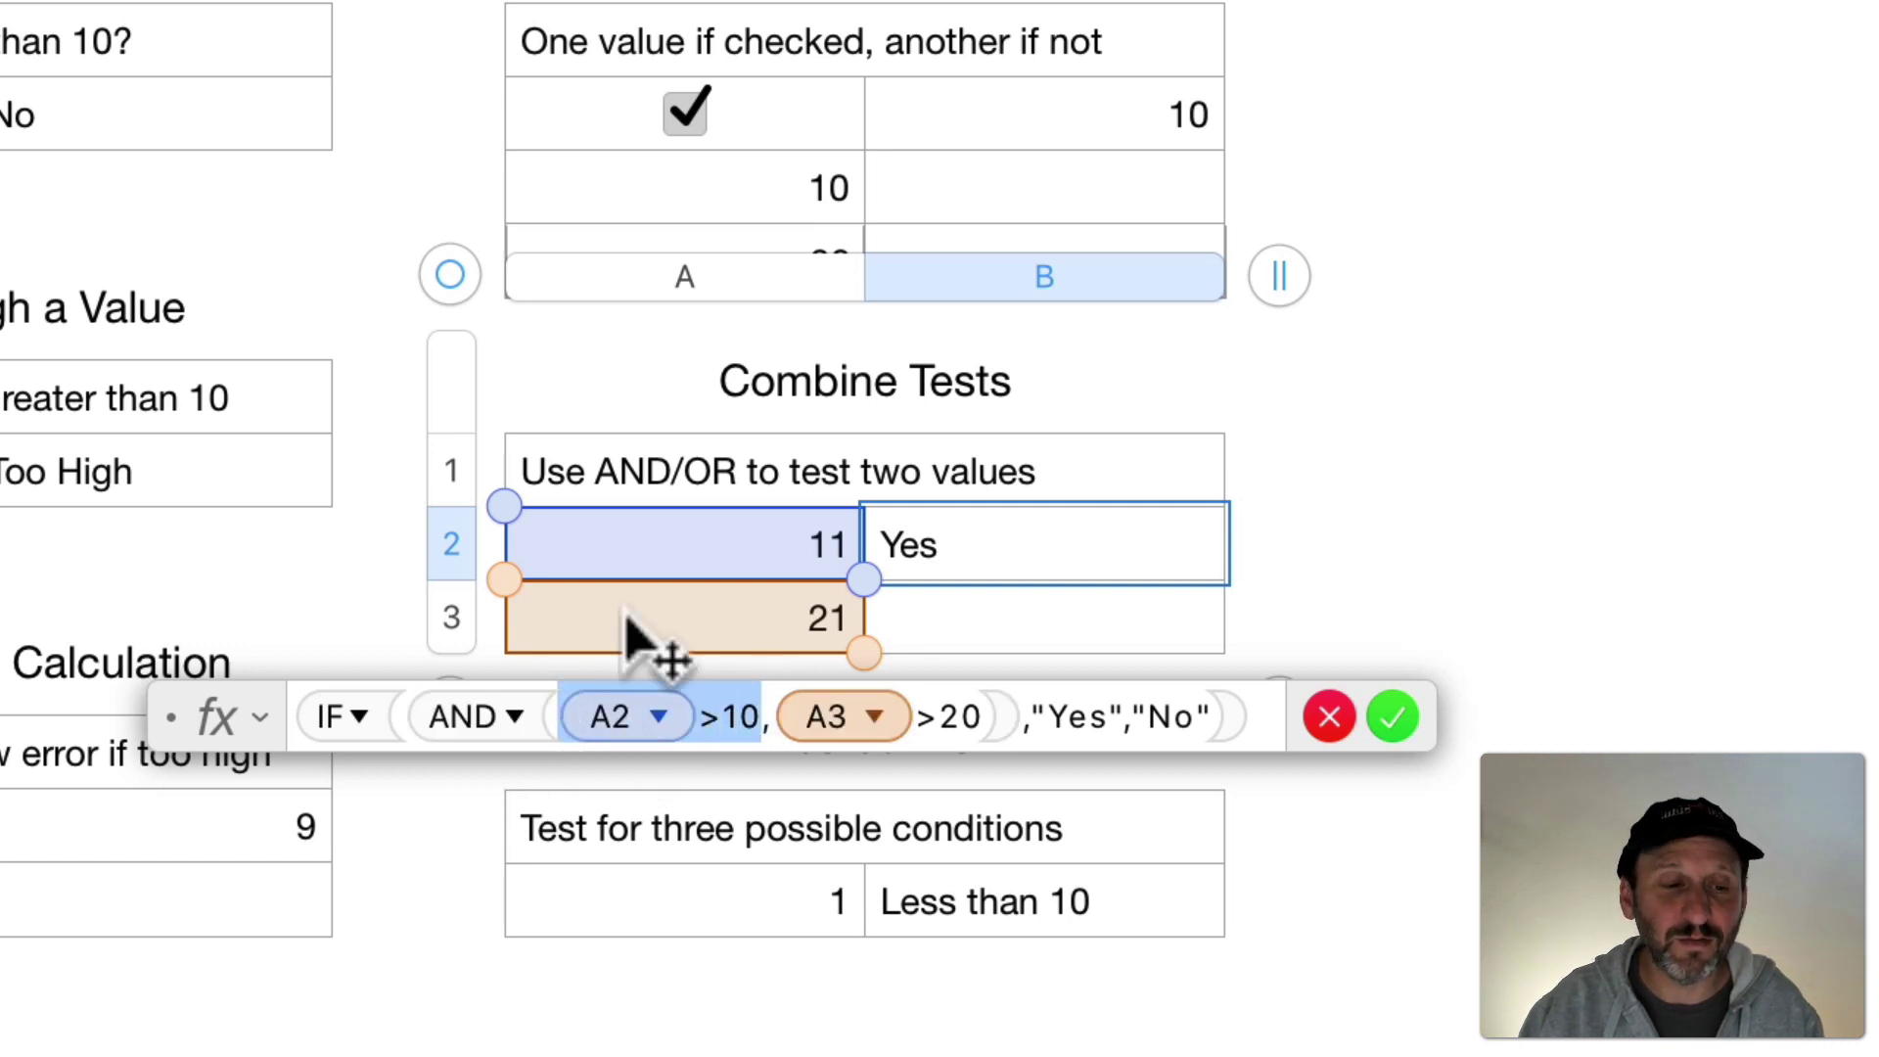
{"action": "left_click", "coordinate": [771, 716]}
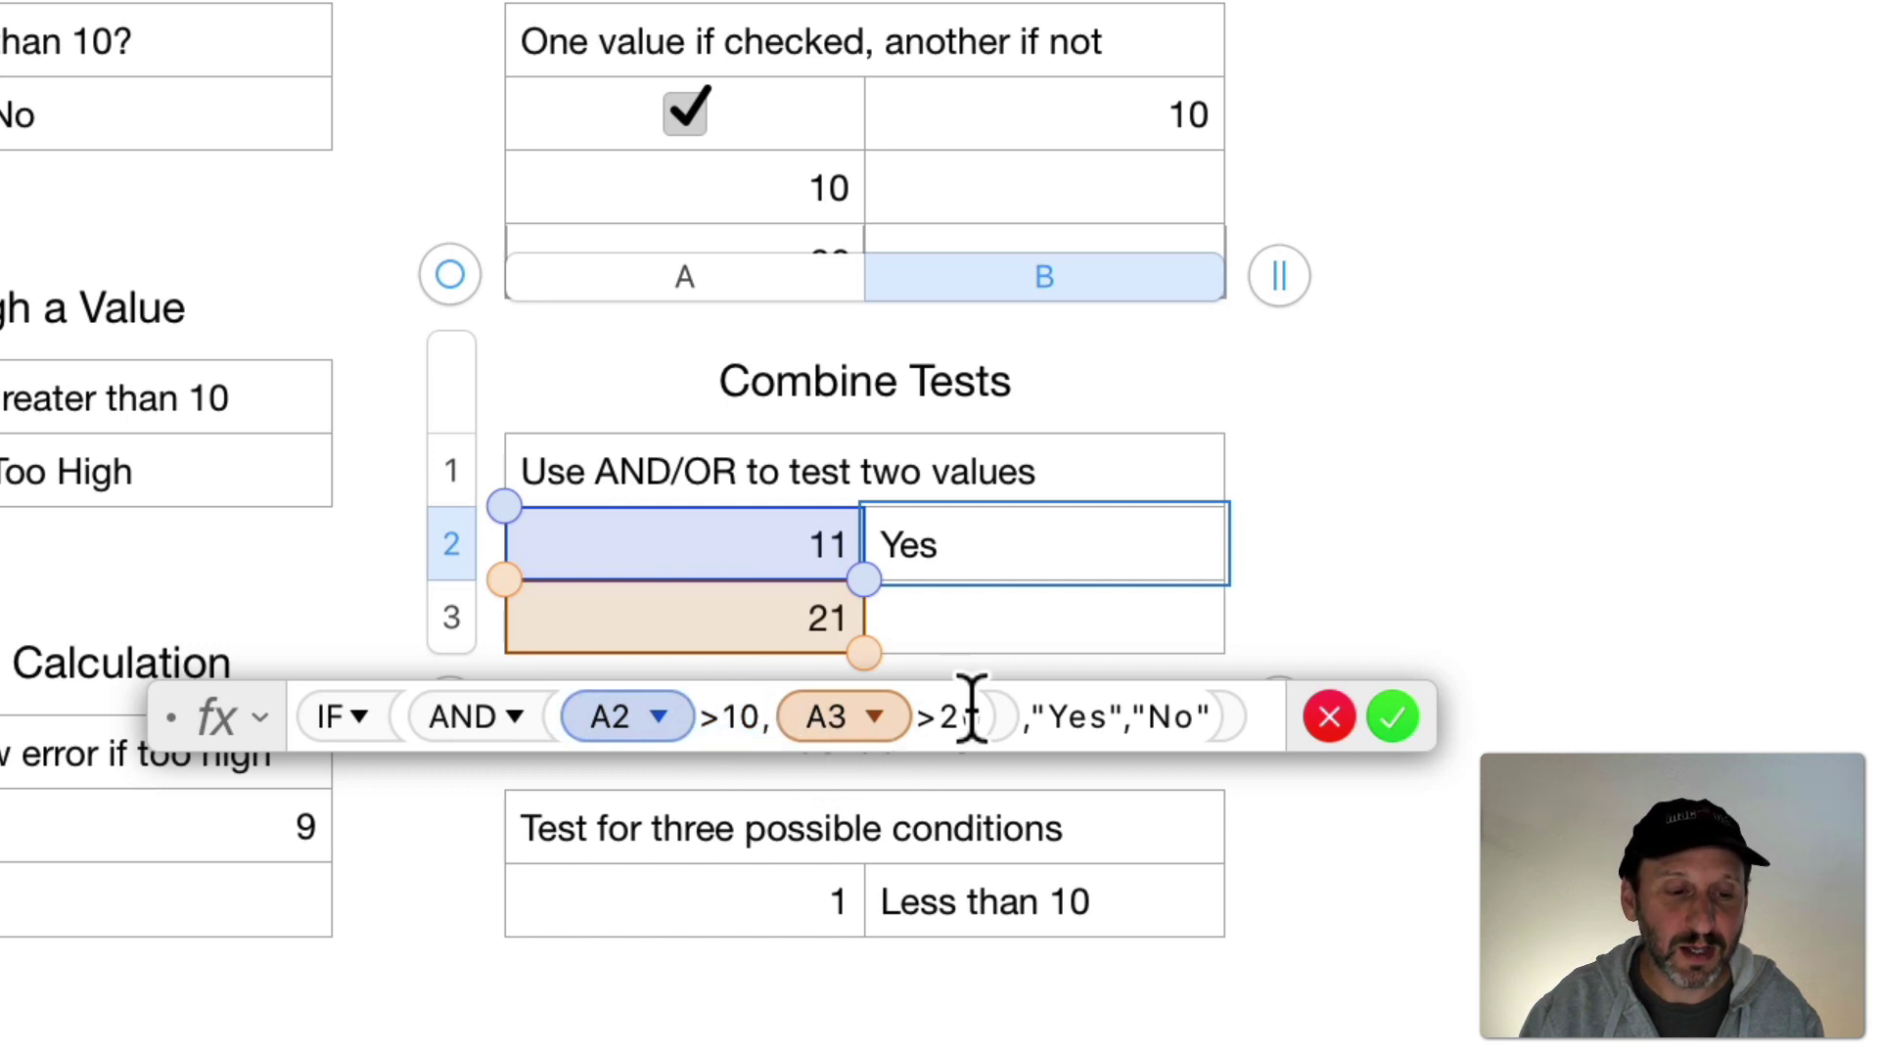
{"action": "left_click_drag", "start_coordinate": [982, 716], "coordinate": [873, 720]}
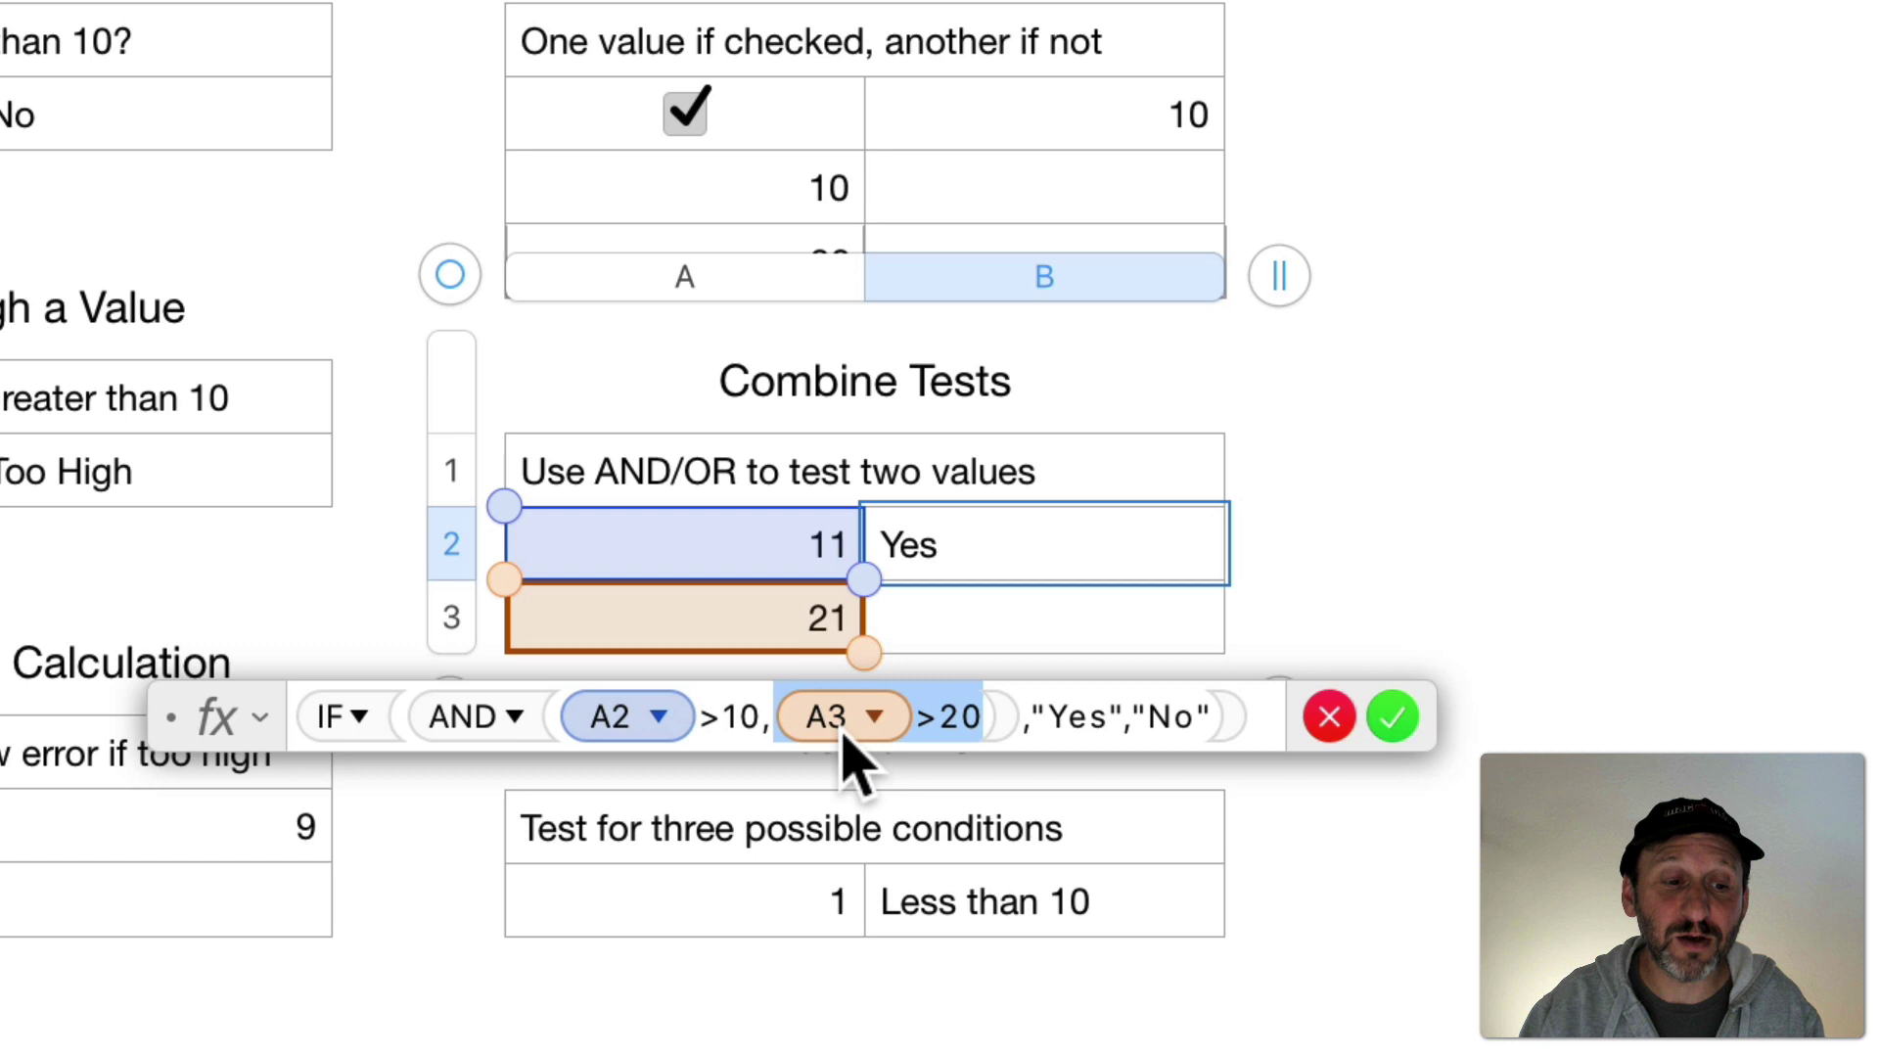
{"action": "left_click", "coordinate": [772, 714]}
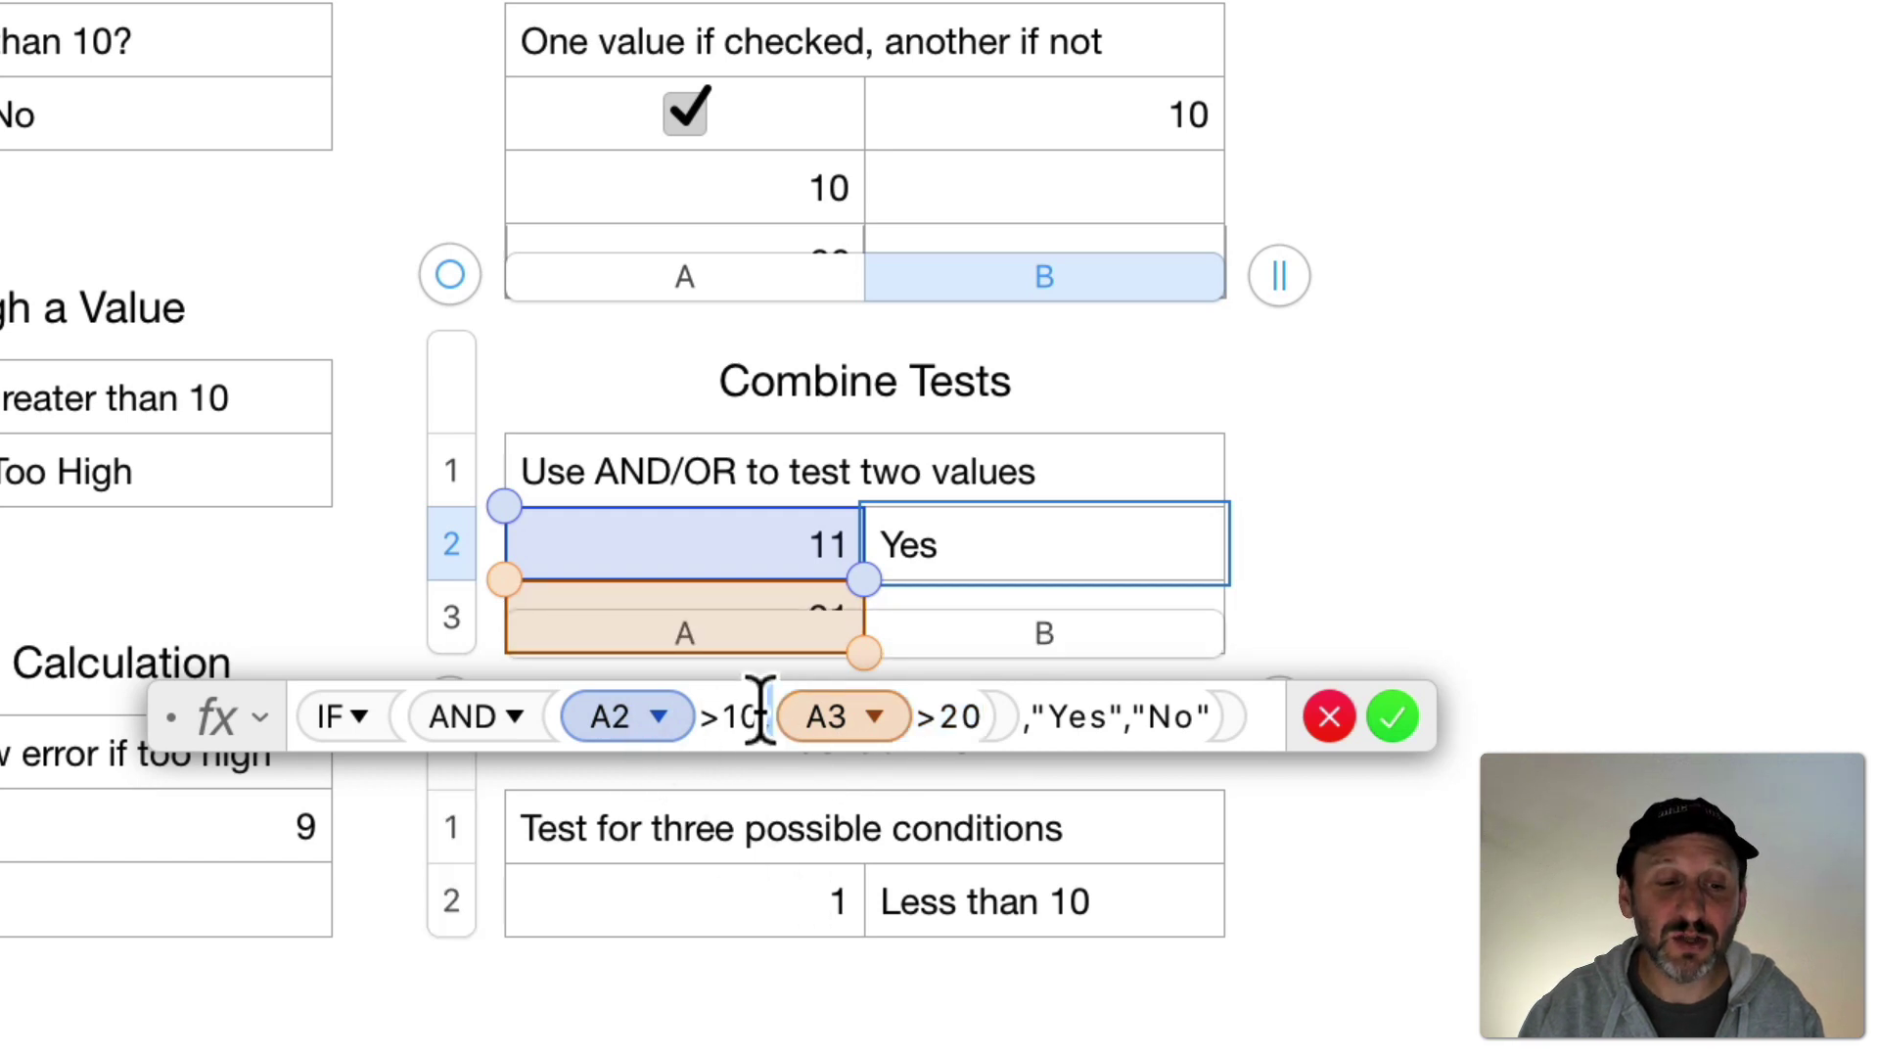
{"action": "left_click", "coordinate": [981, 717]}
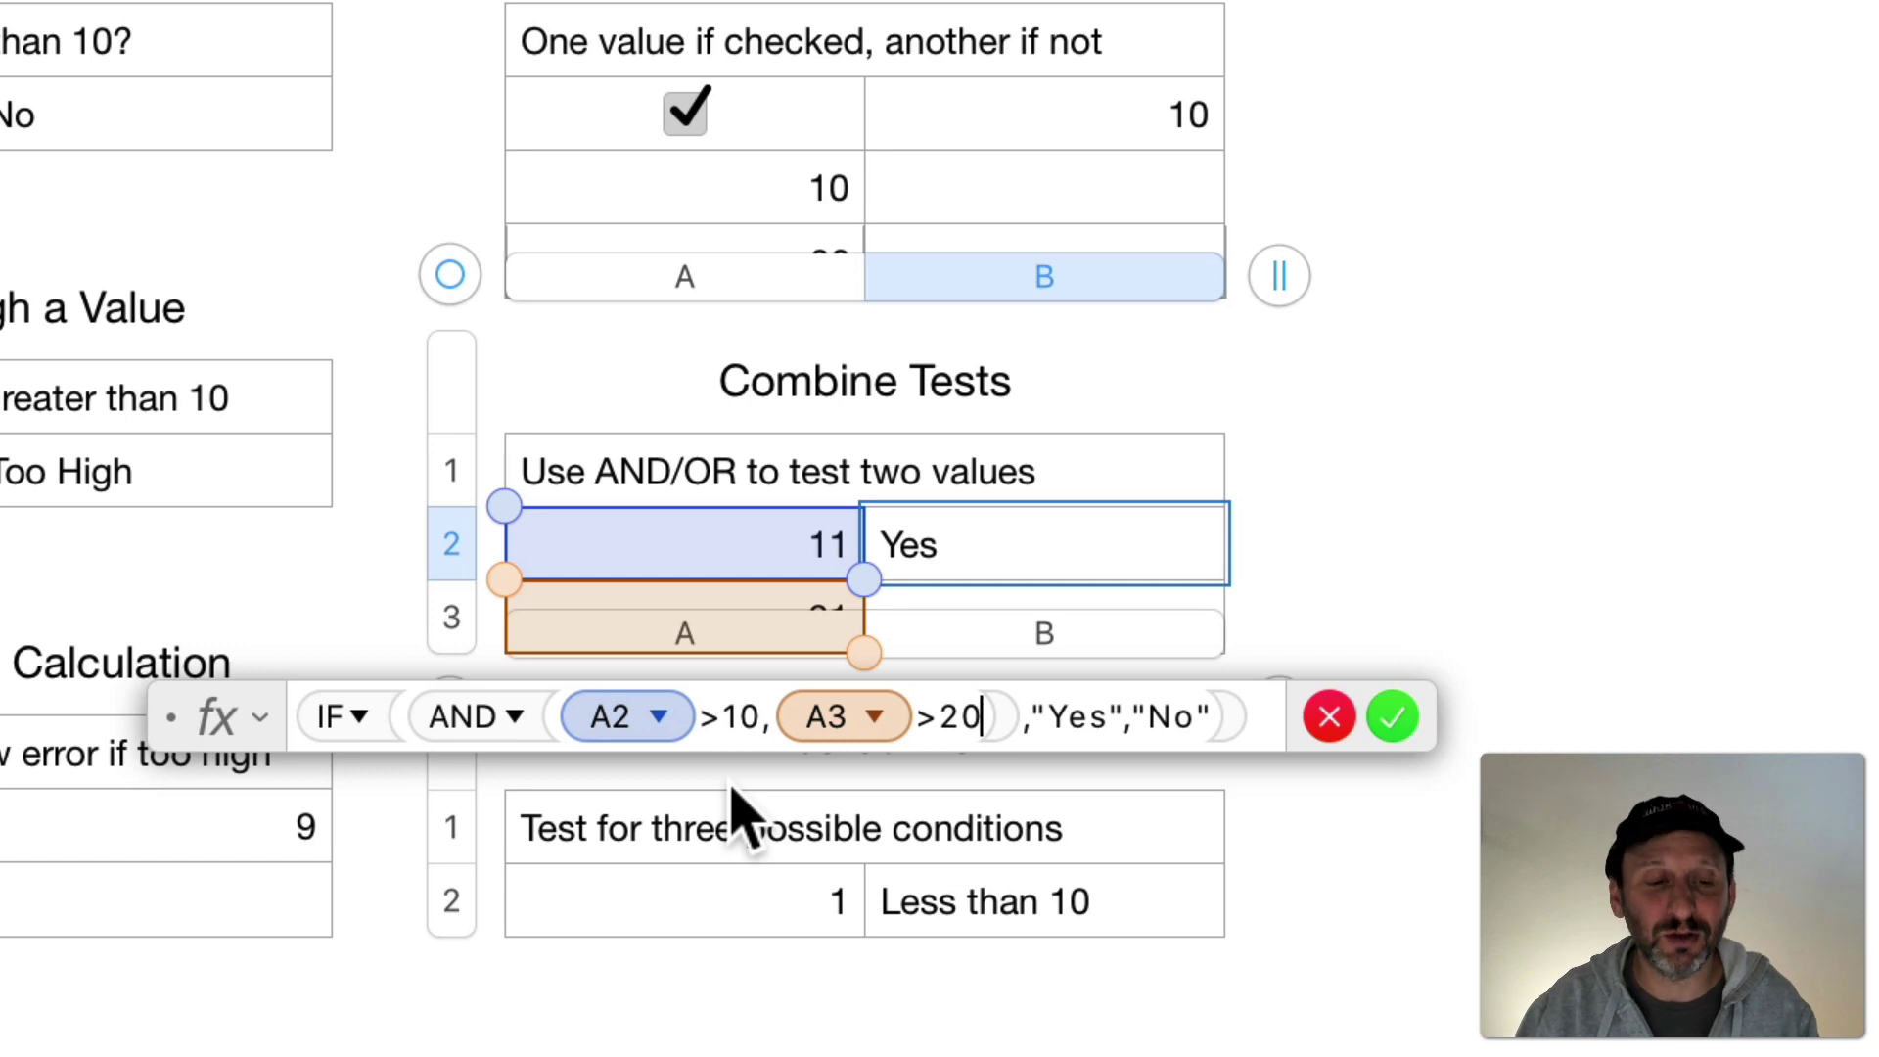
{"action": "left_click", "coordinate": [463, 720]}
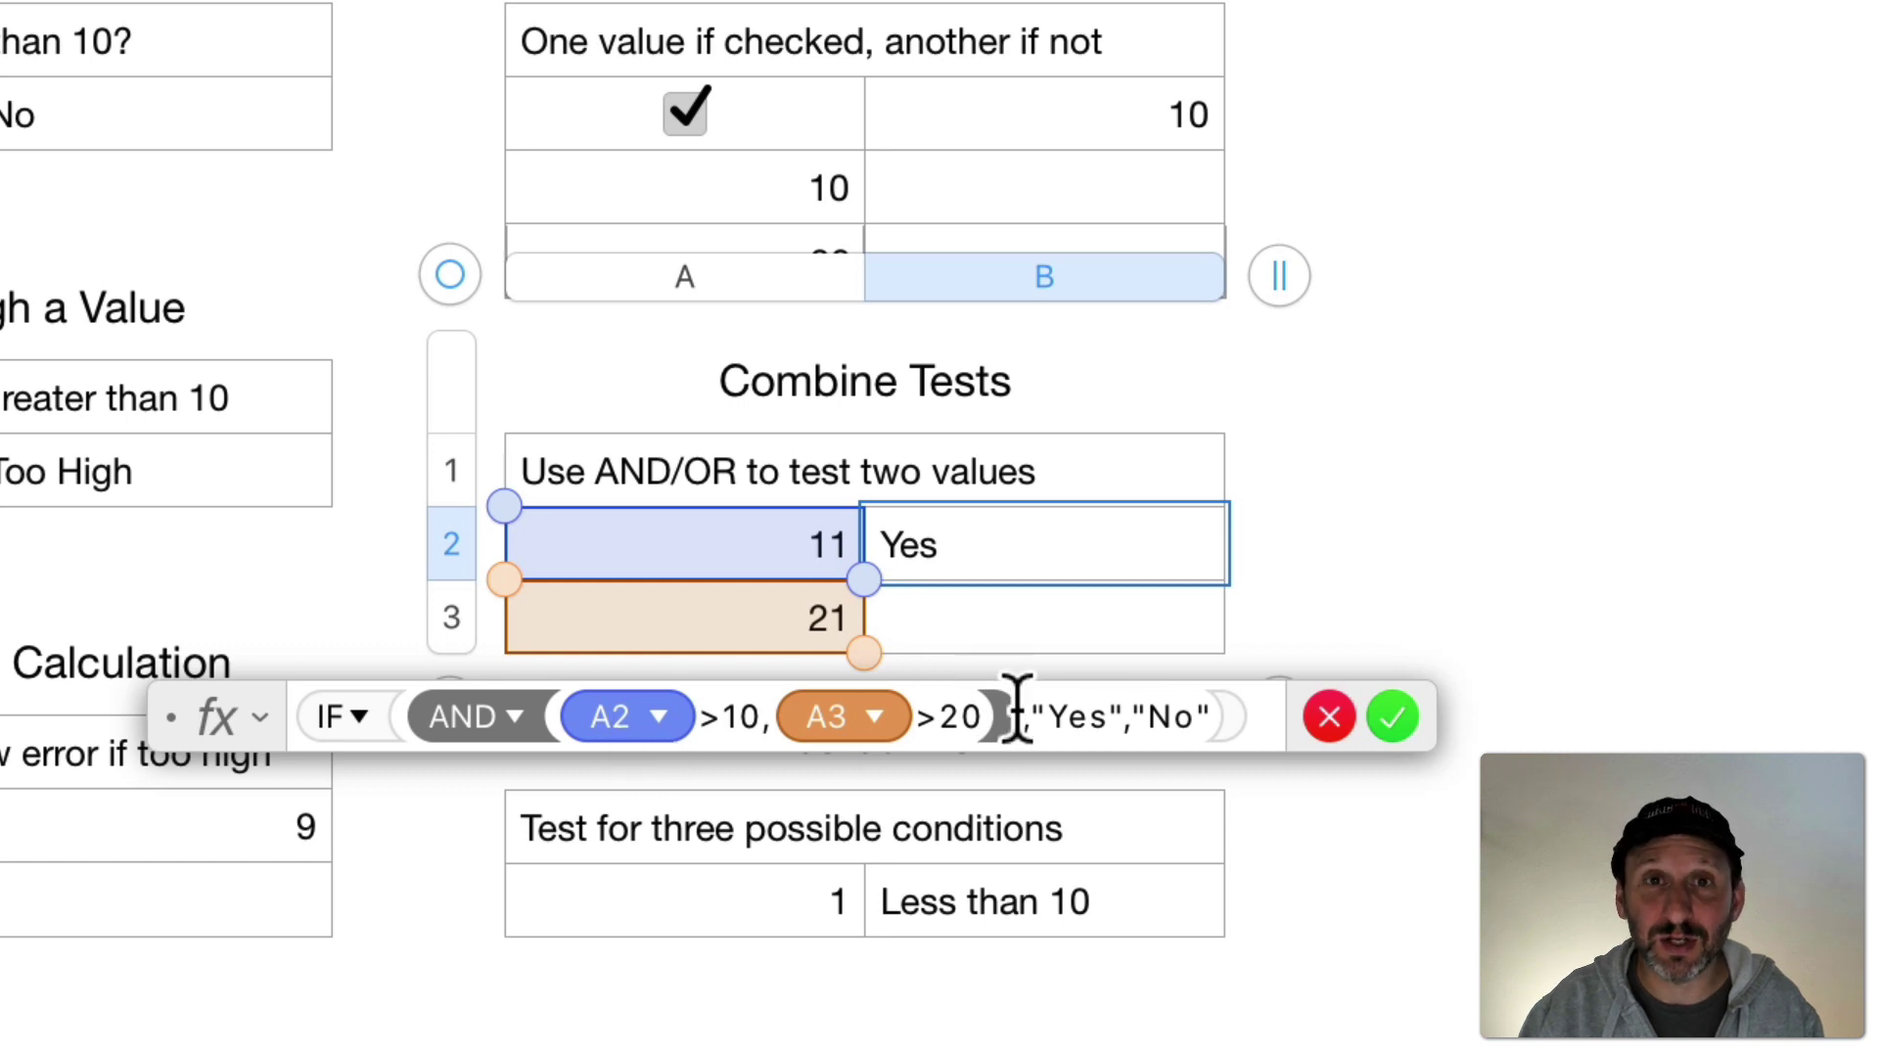
{"action": "double_click", "coordinate": [1079, 717]}
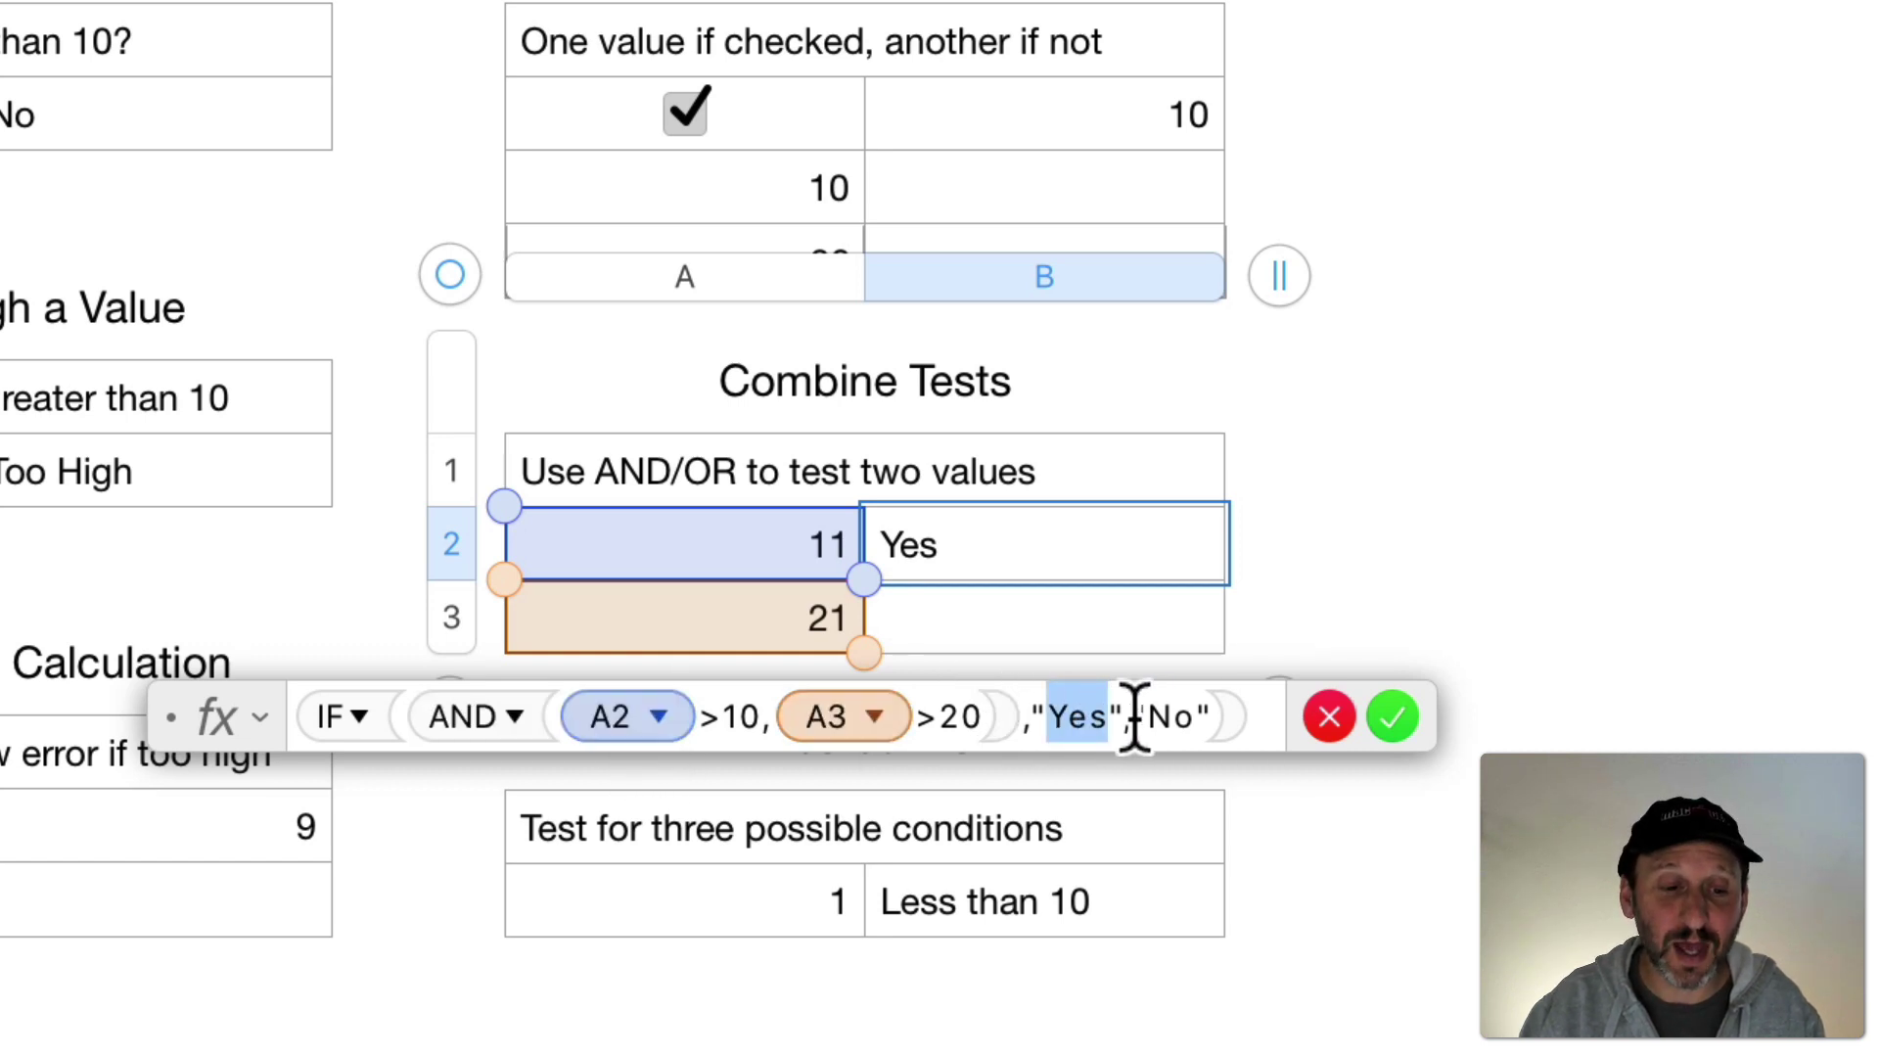
{"action": "left_click", "coordinate": [1175, 716]}
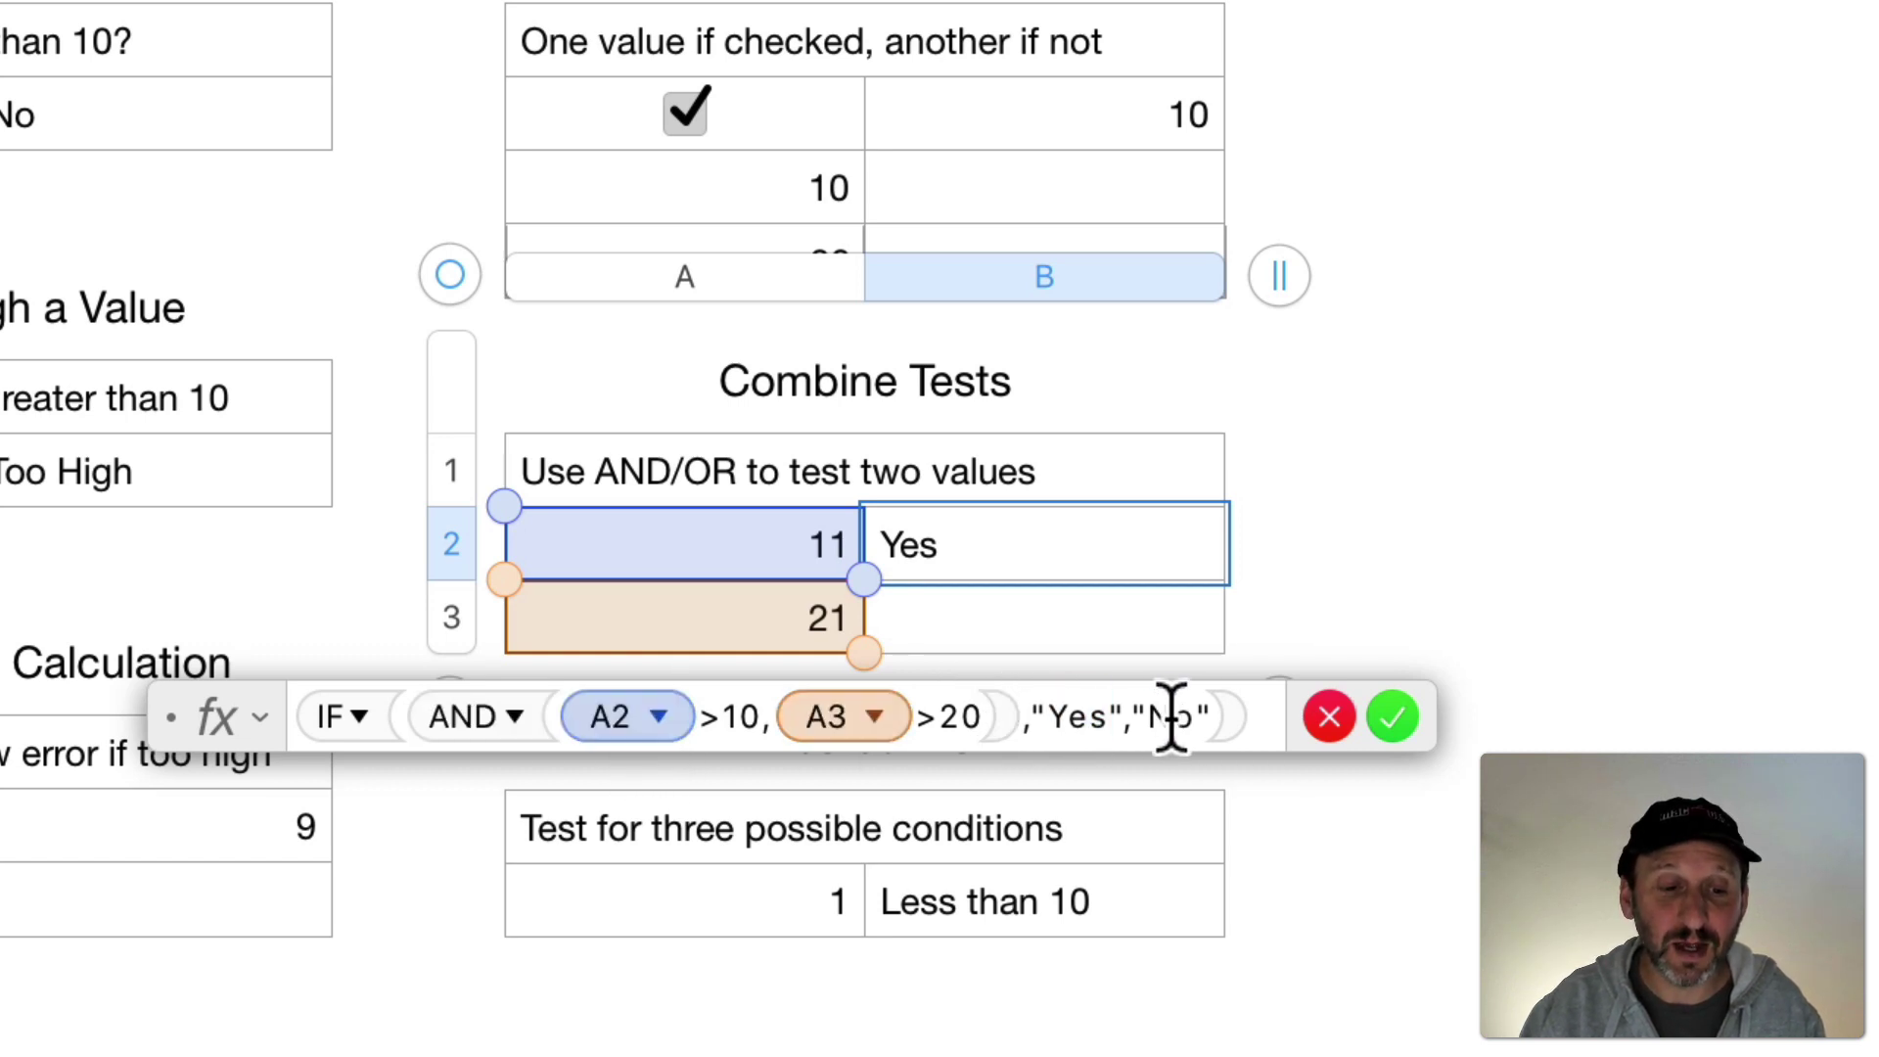
{"action": "left_click", "coordinate": [1392, 717]}
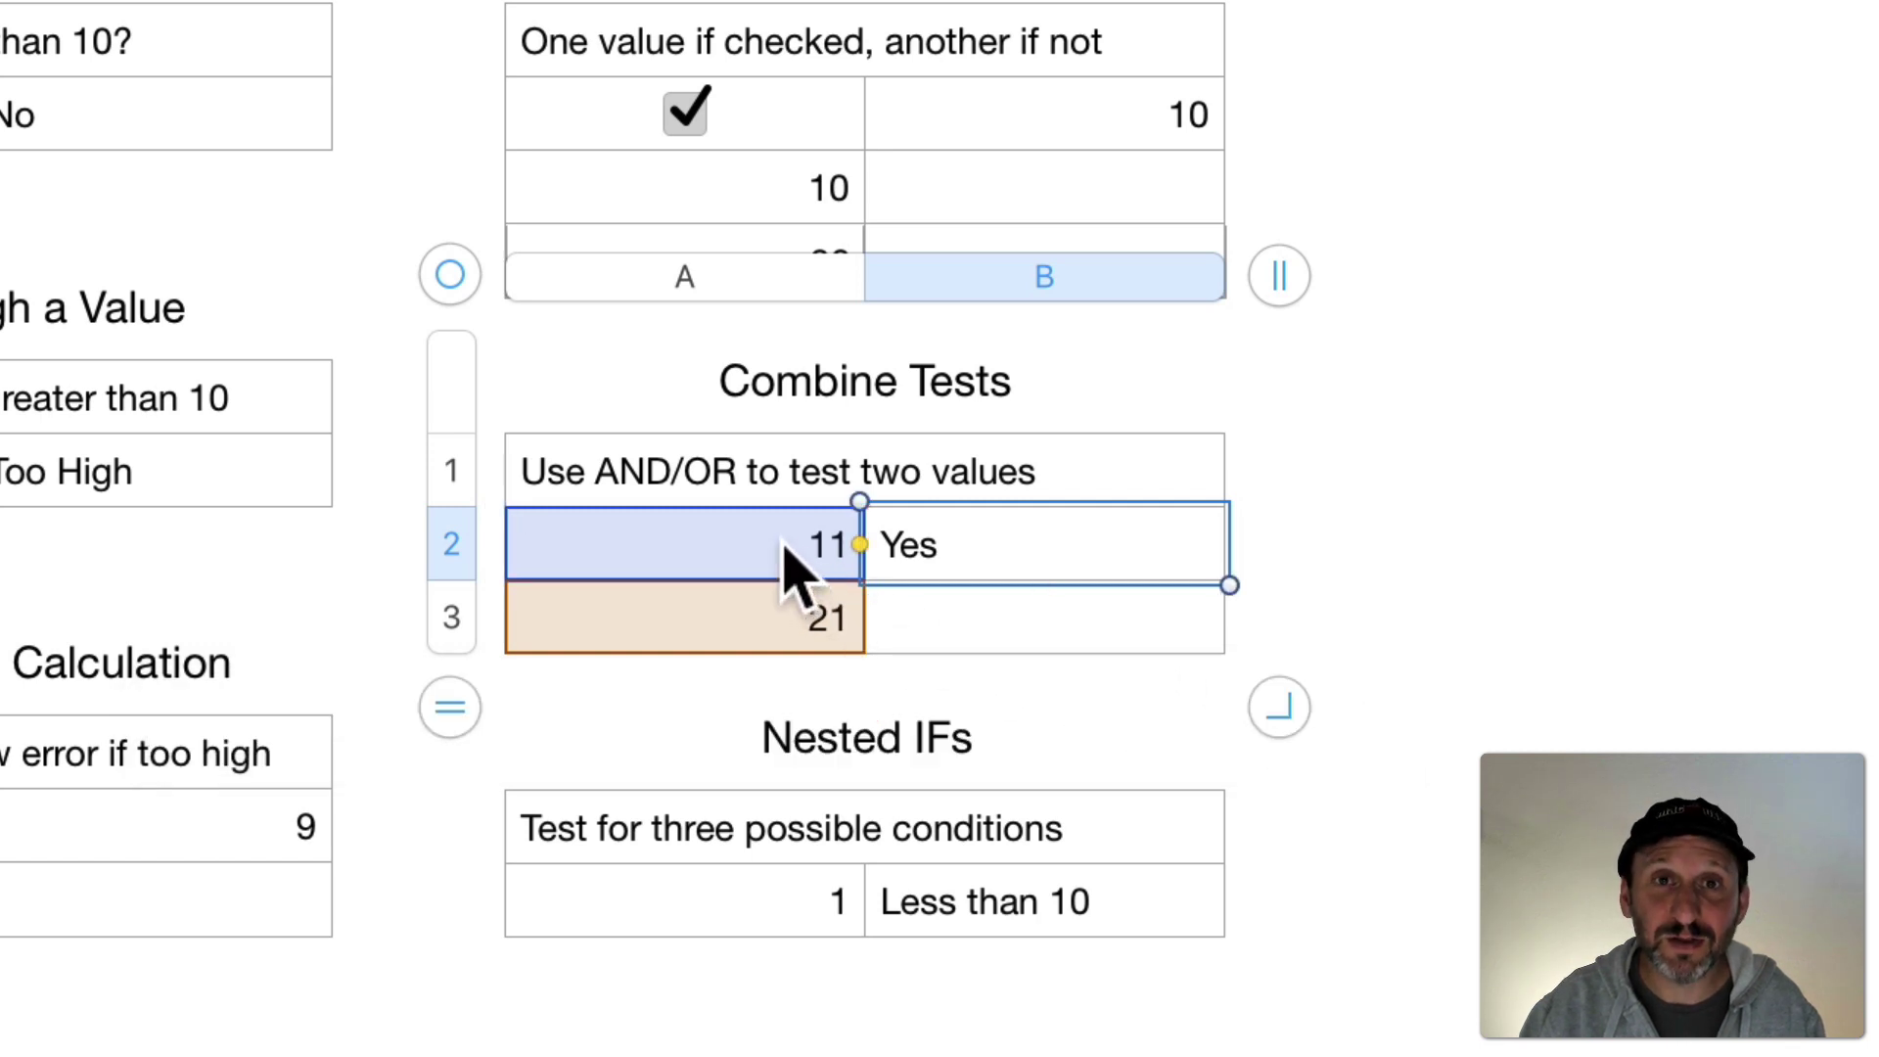
Set A3 to 19, then A2 to 9, seeing No, and restore 21 and 11.
{"action": "left_click", "coordinate": [801, 621]}
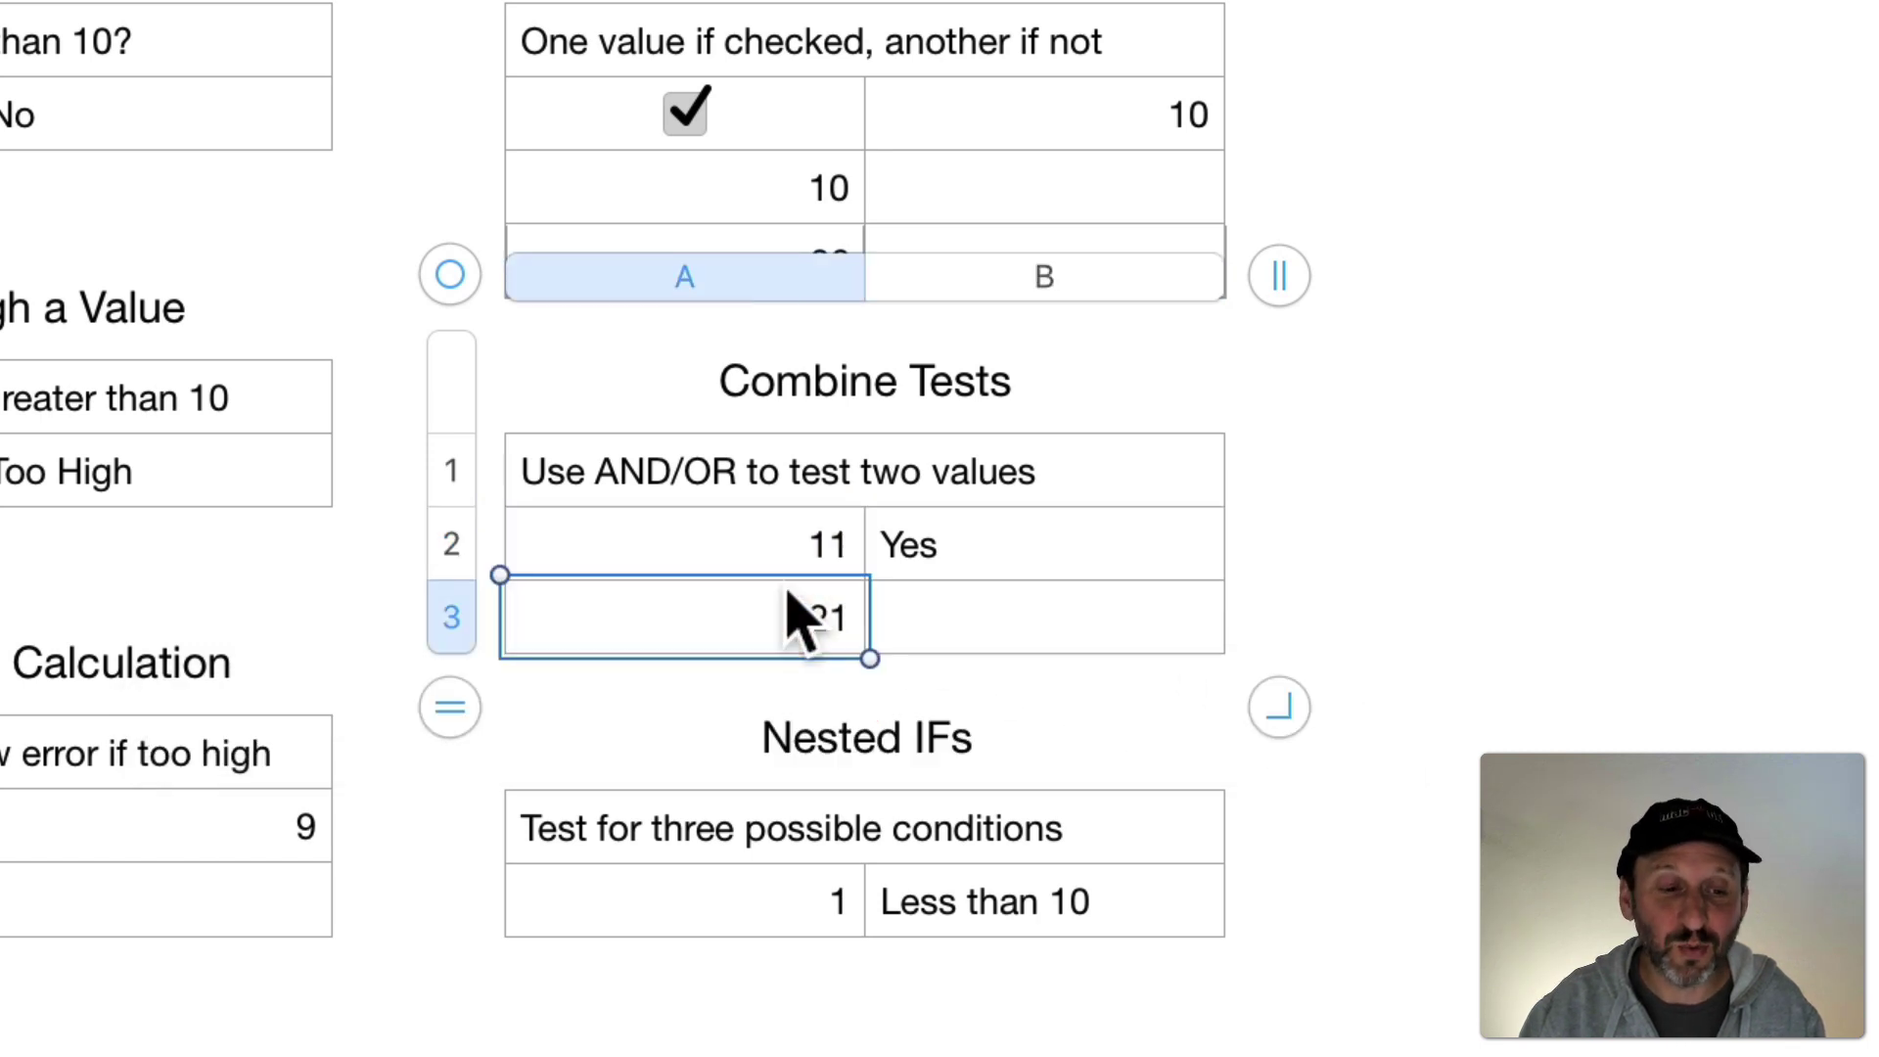
{"action": "double_click", "coordinate": [767, 639]}
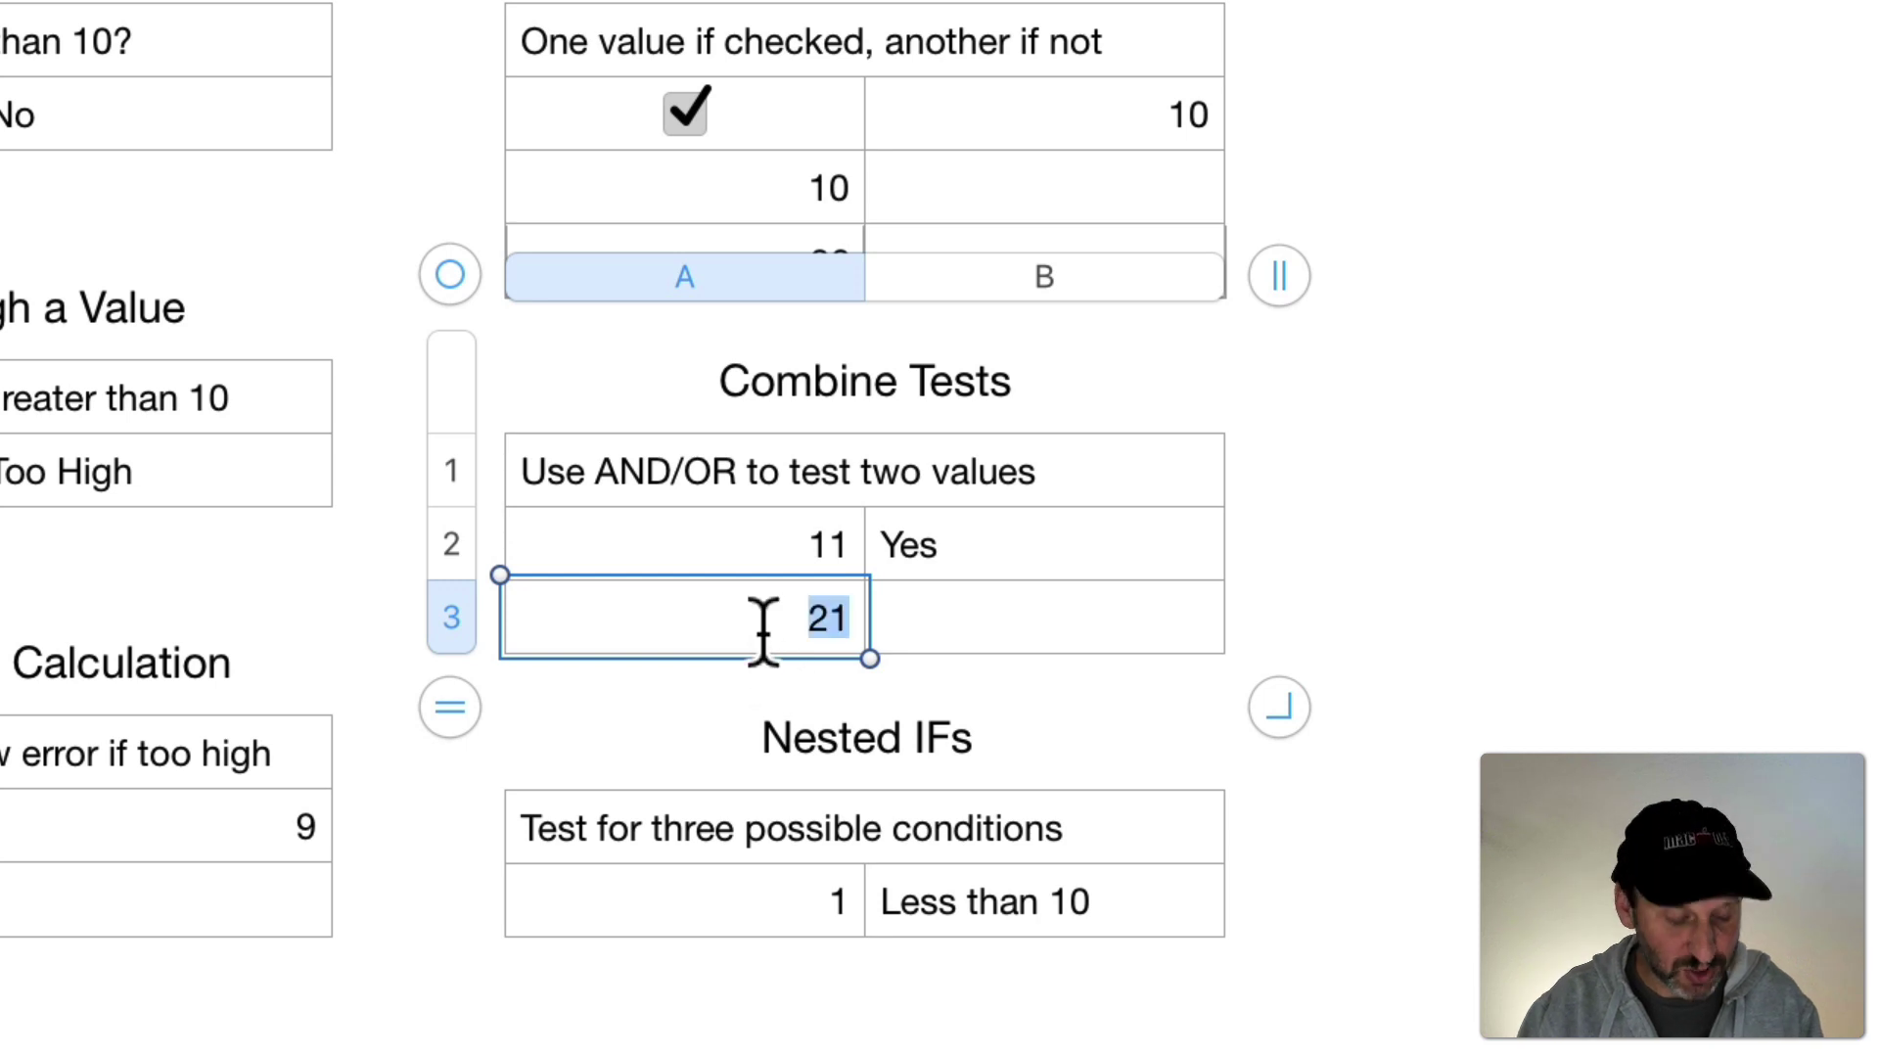
{"action": "type", "text": "1"}
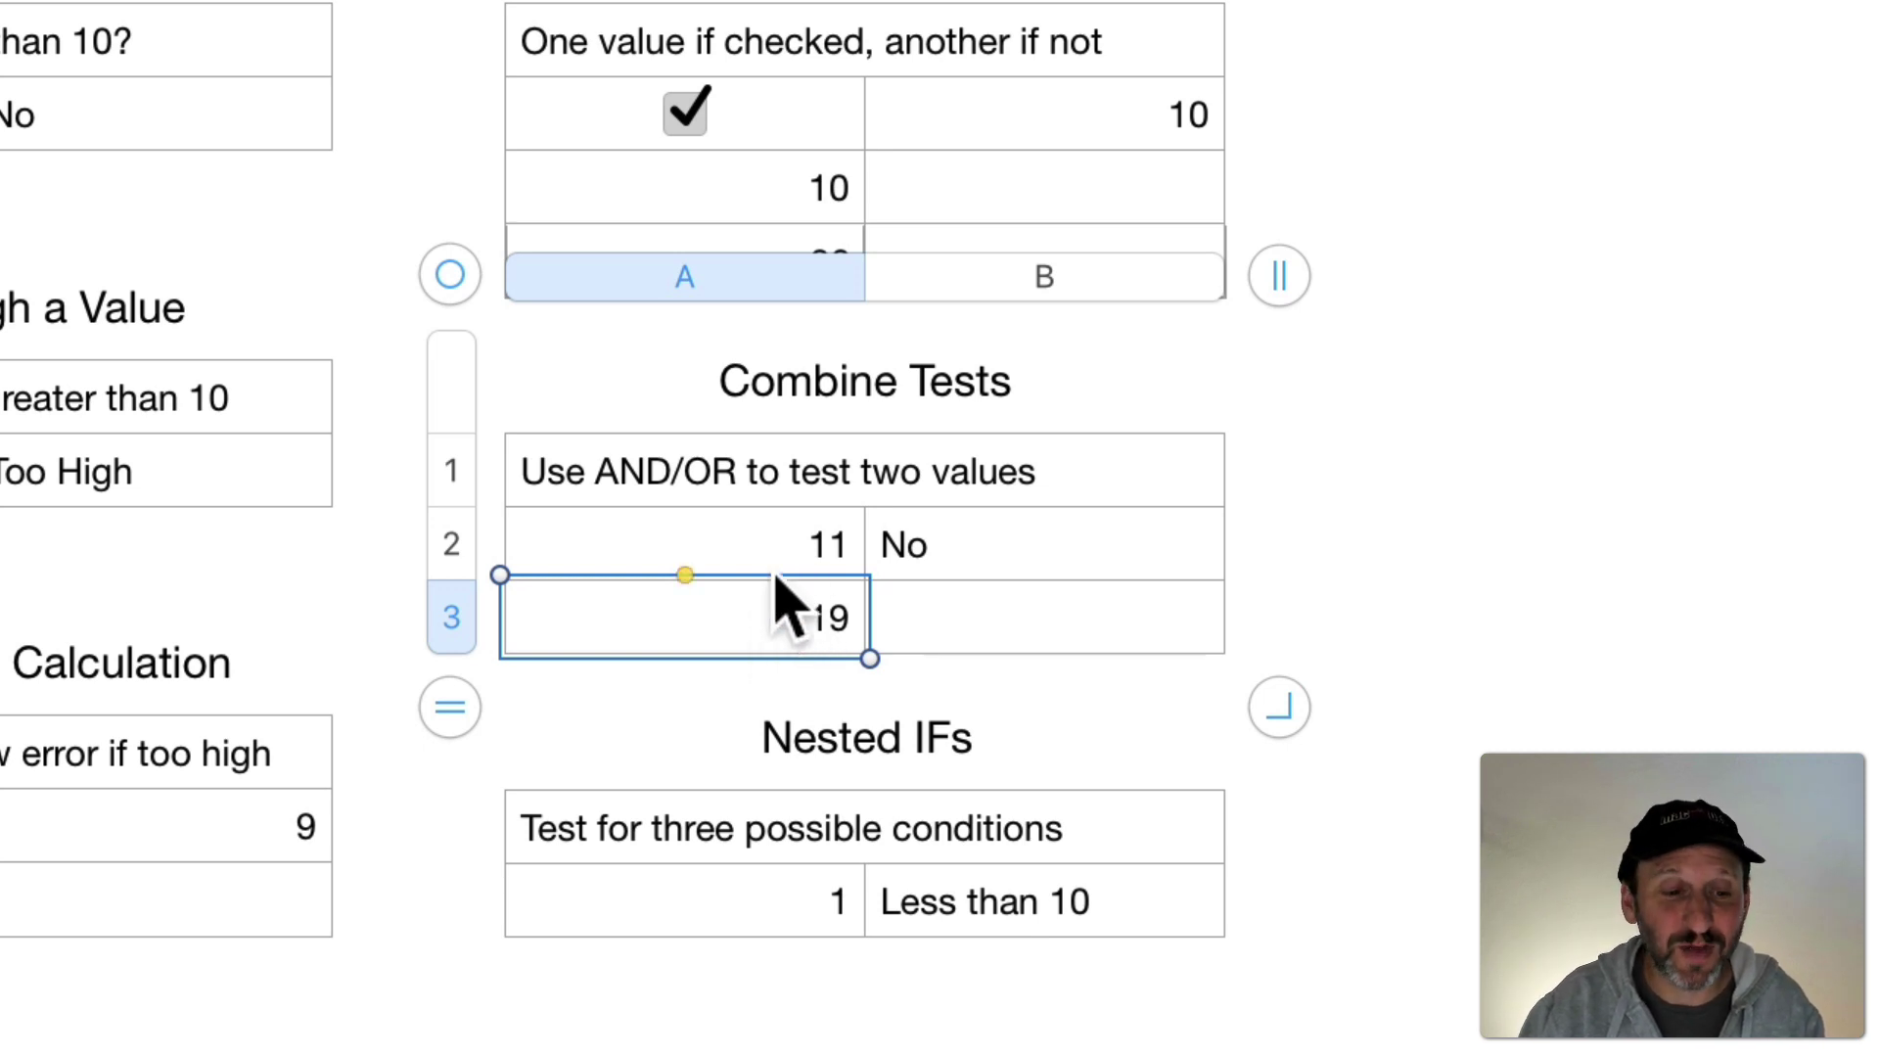
{"action": "double_click", "coordinate": [940, 558]}
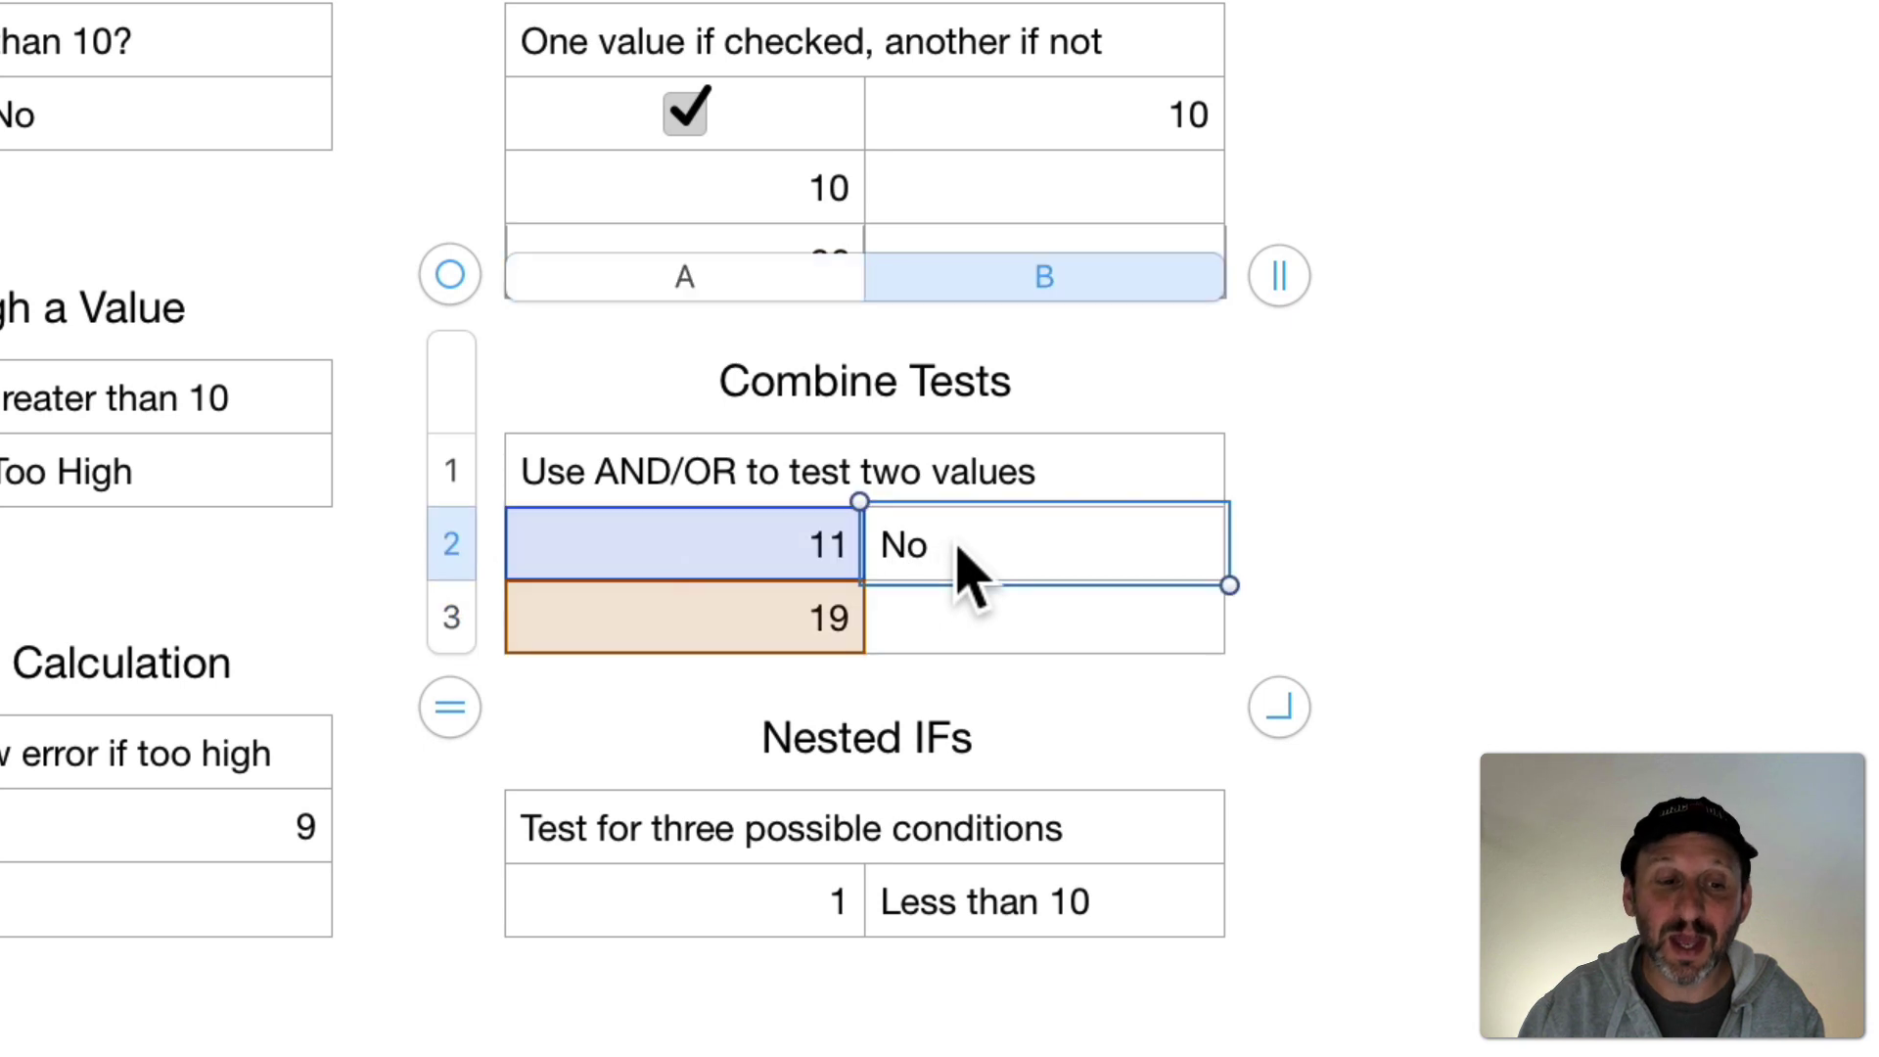
{"action": "double_click", "coordinate": [805, 617]}
{"action": "type", "text": "21"}
{"action": "key", "text": "Return"}
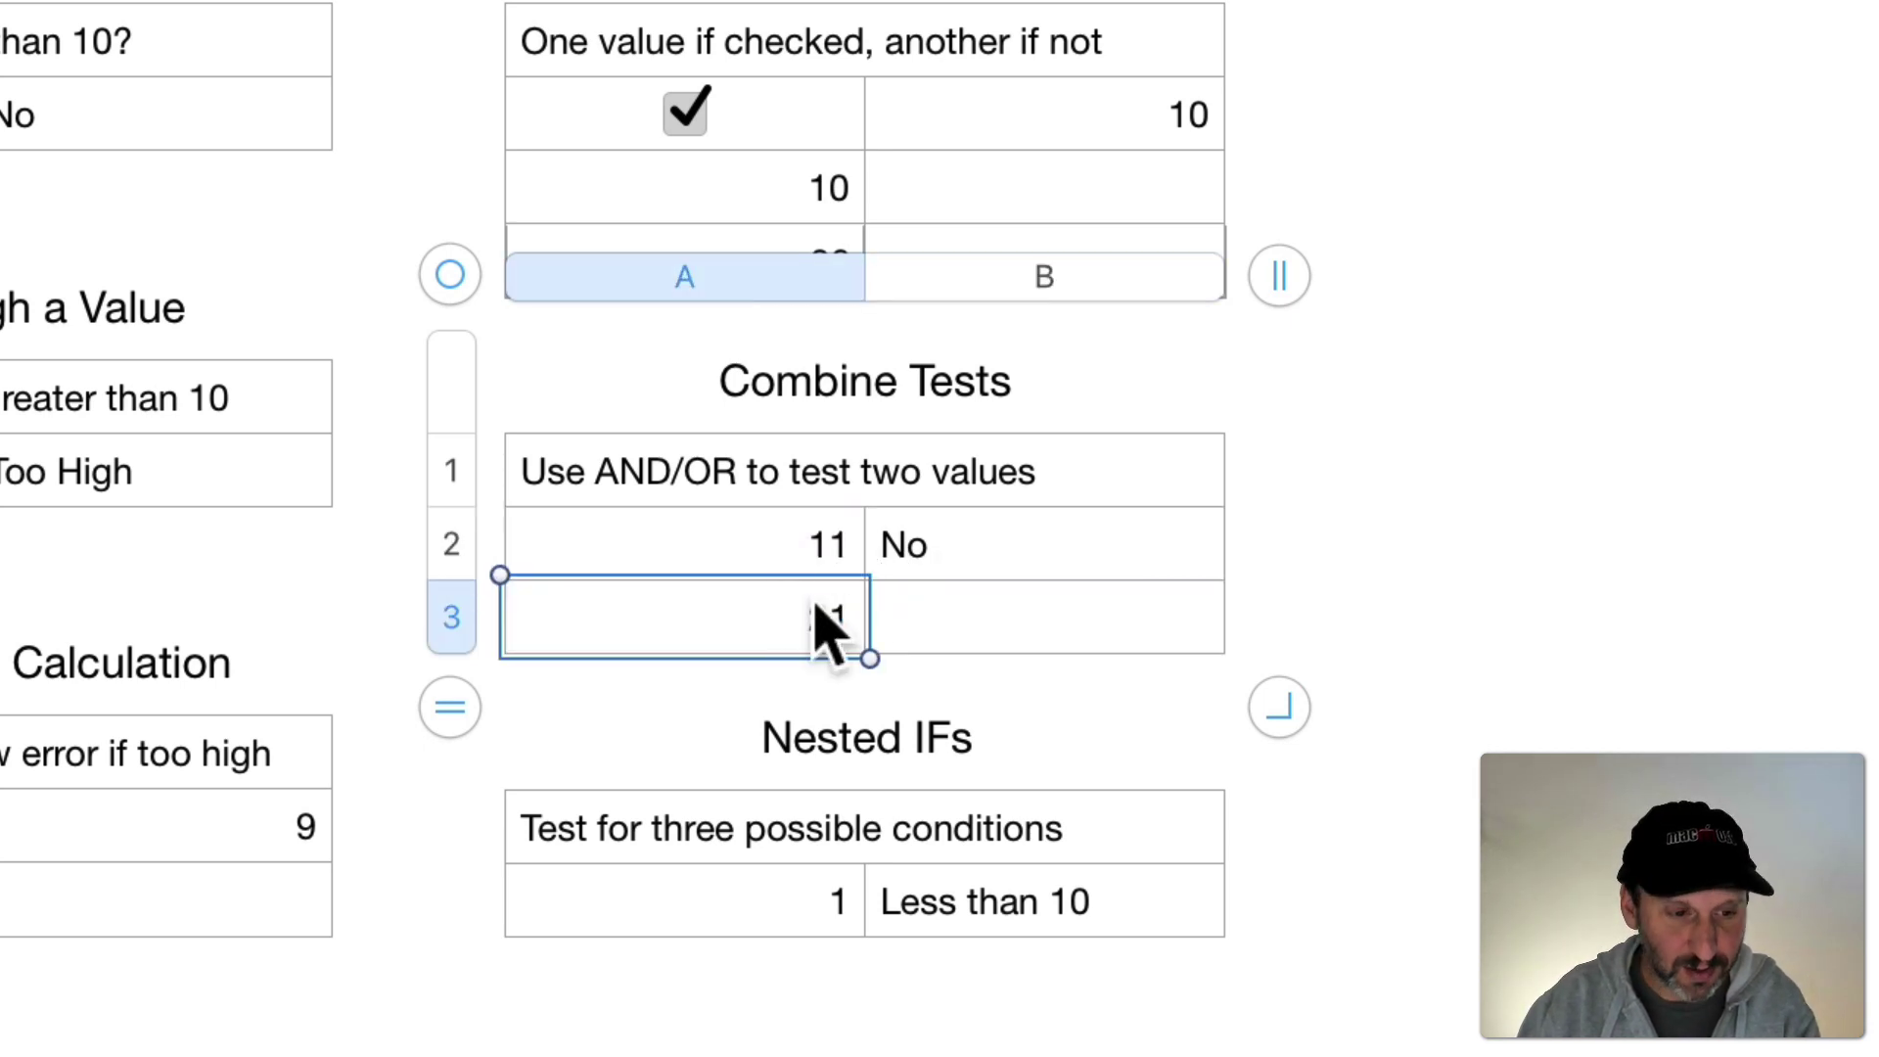
{"action": "left_click", "coordinate": [829, 551]}
{"action": "type", "text": "9"}
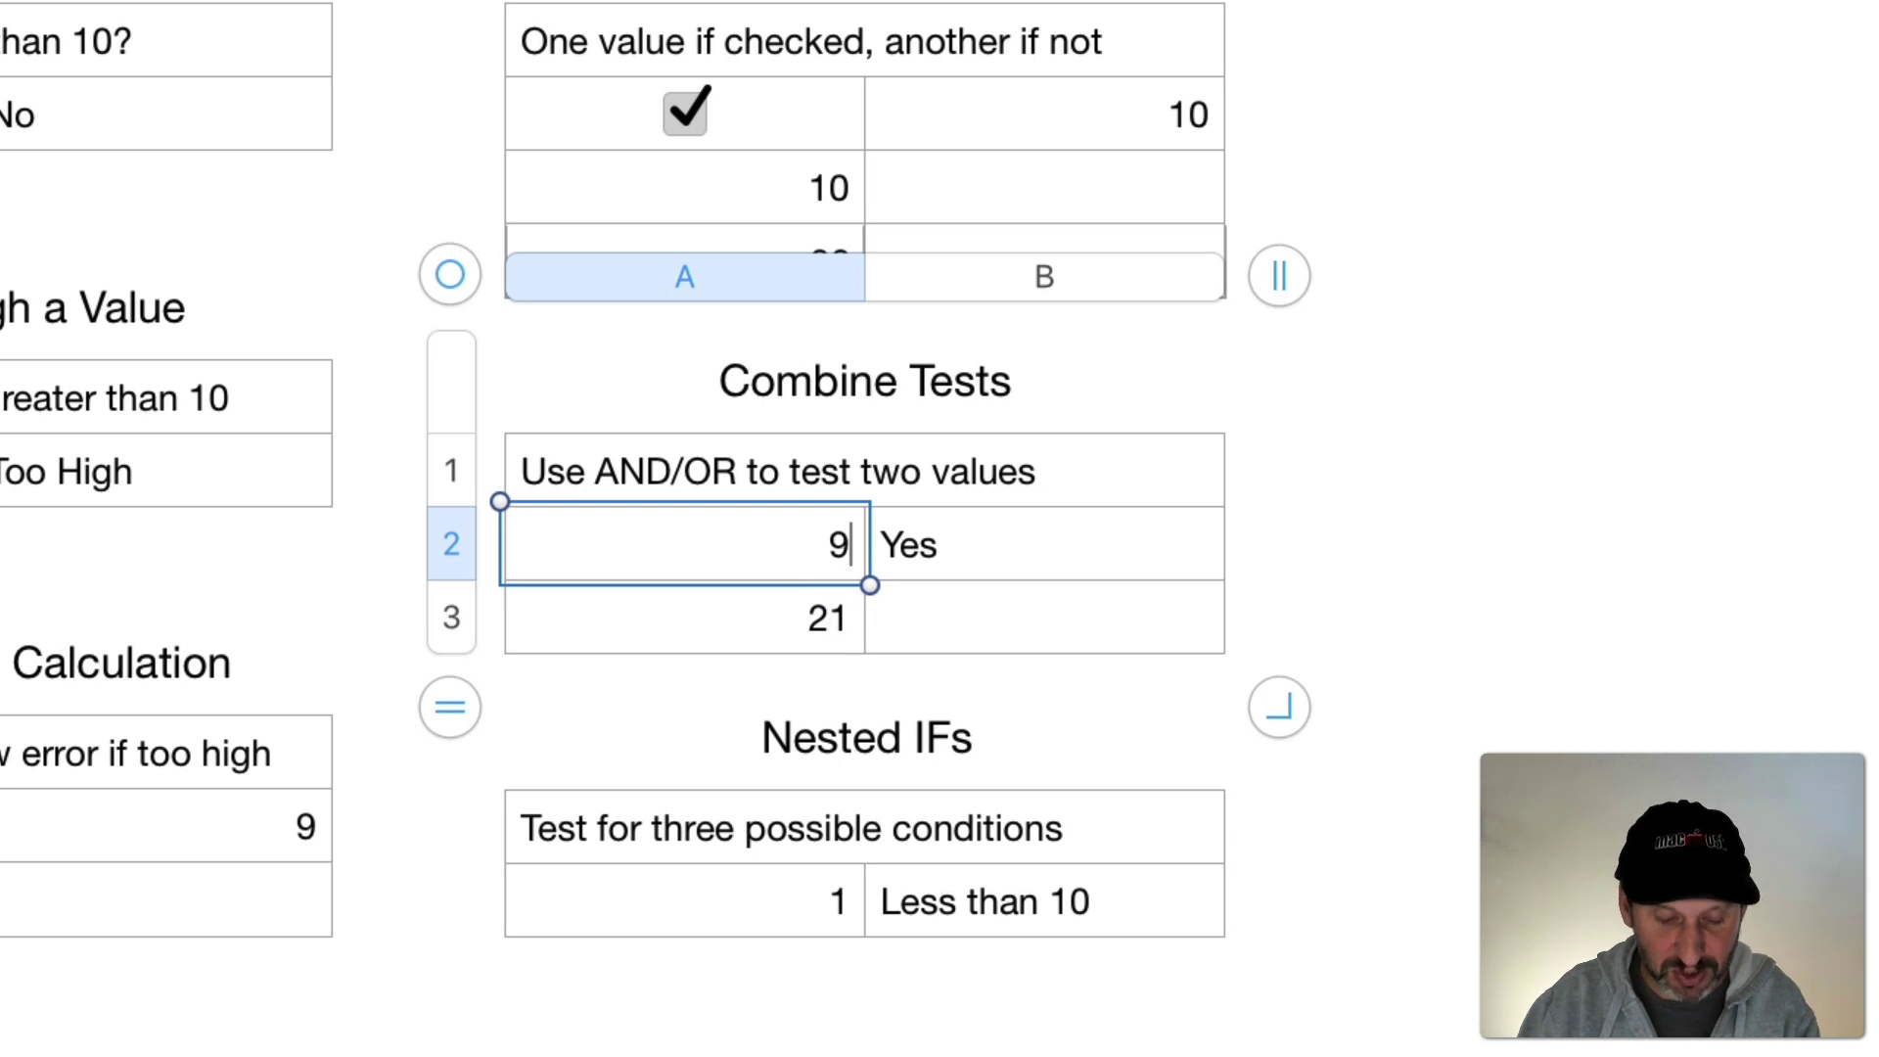
{"action": "key", "text": "Return"}
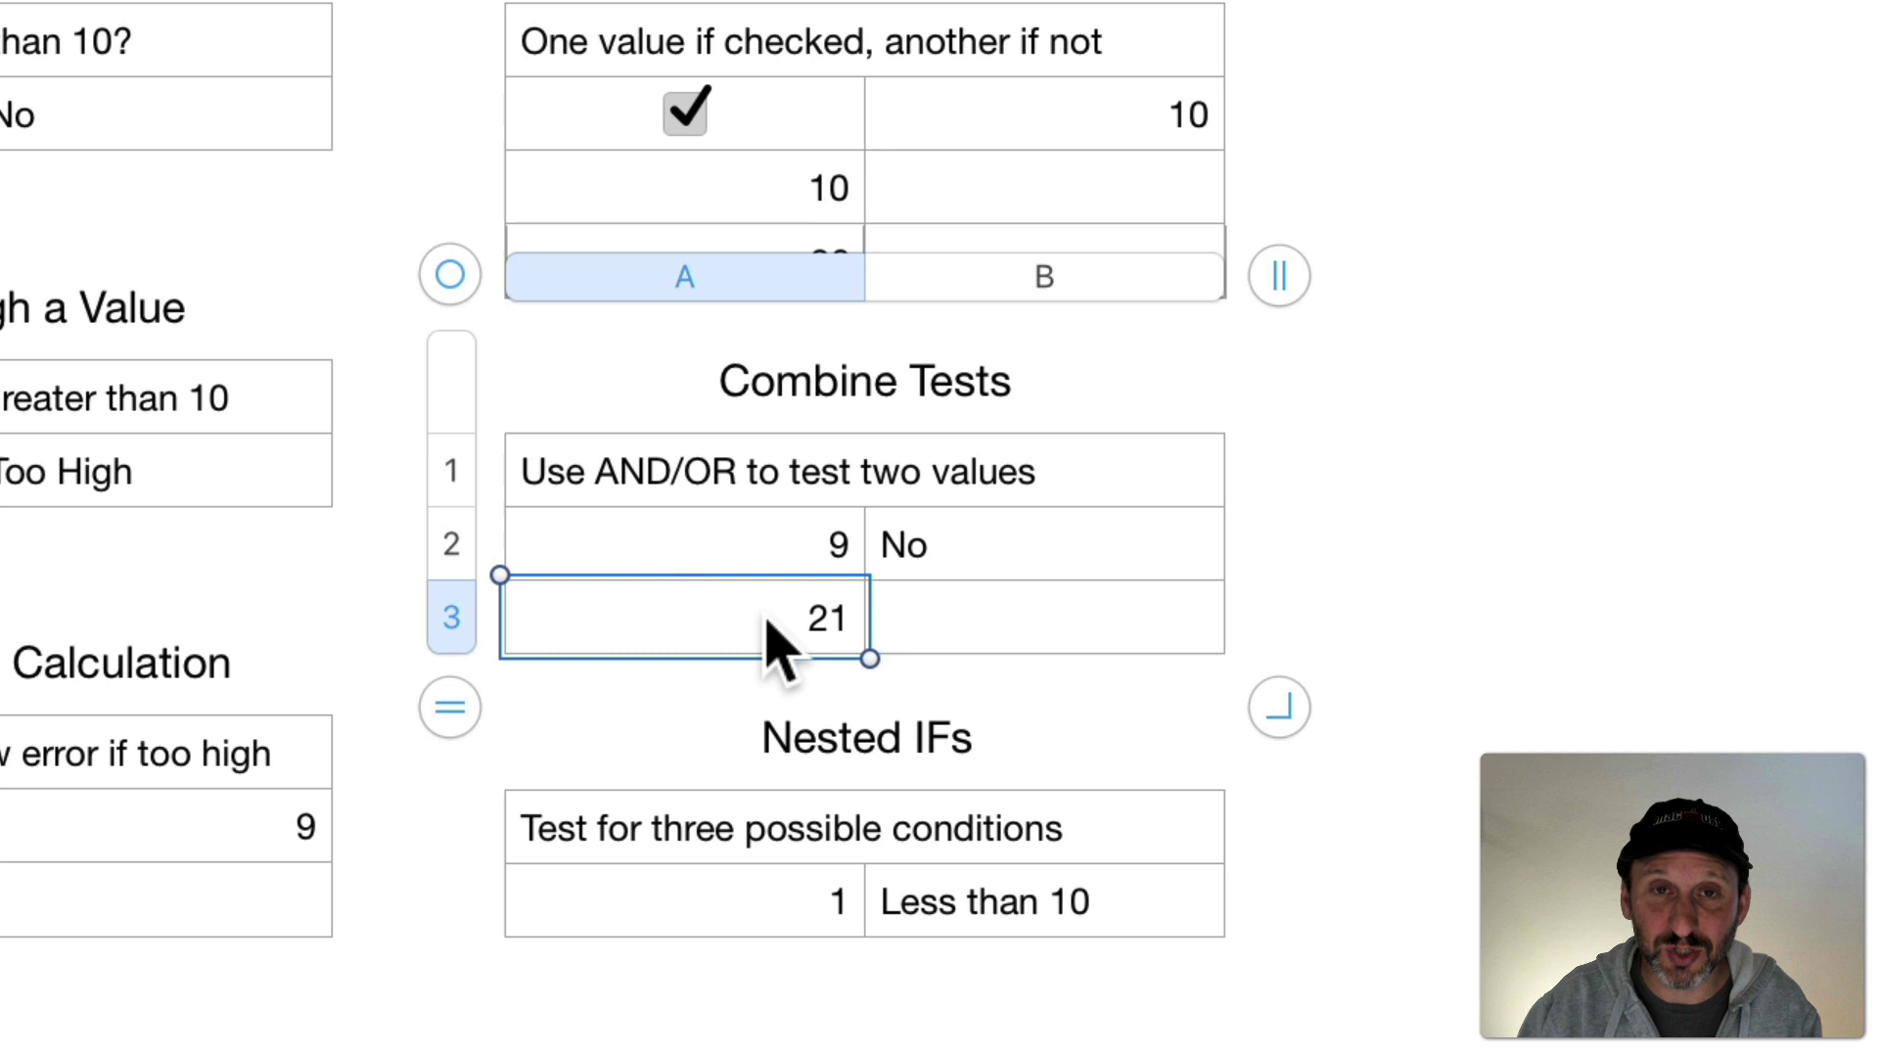
{"action": "double_click", "coordinate": [823, 546]}
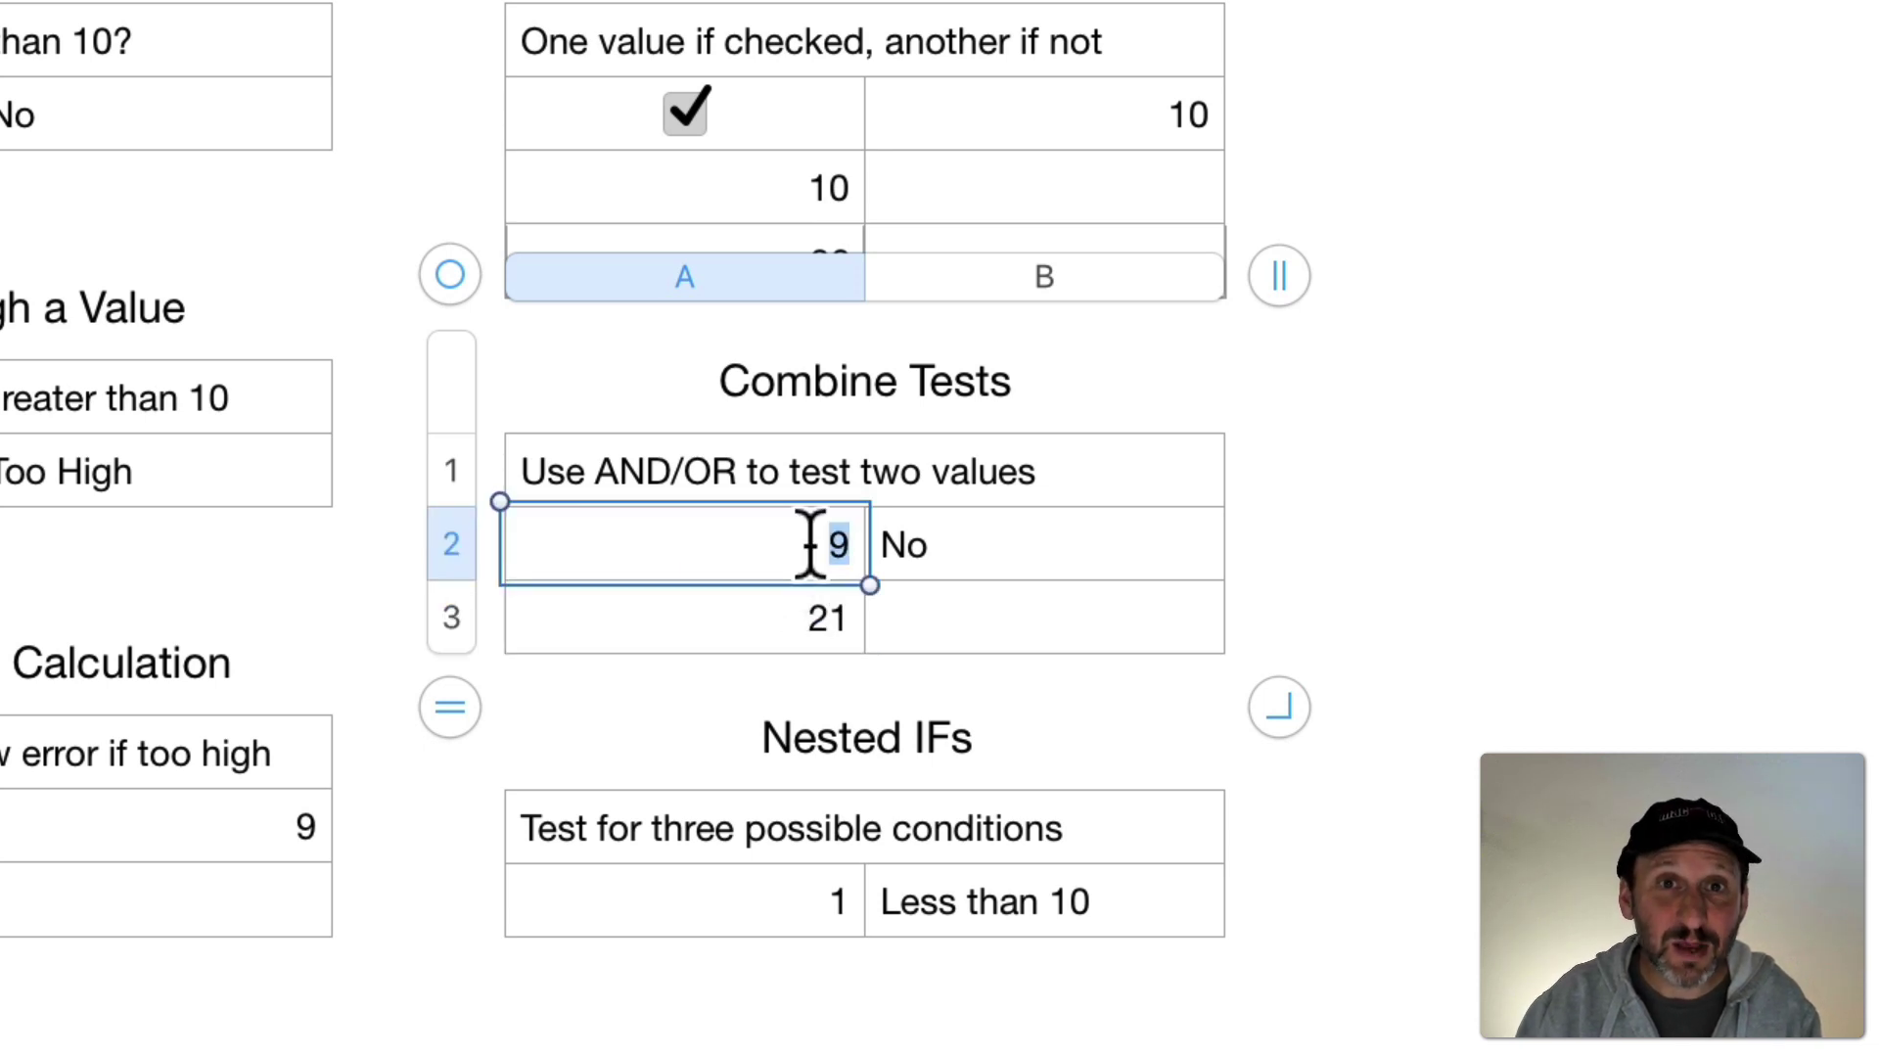
{"action": "type", "text": "11"}
{"action": "key", "text": "Return"}
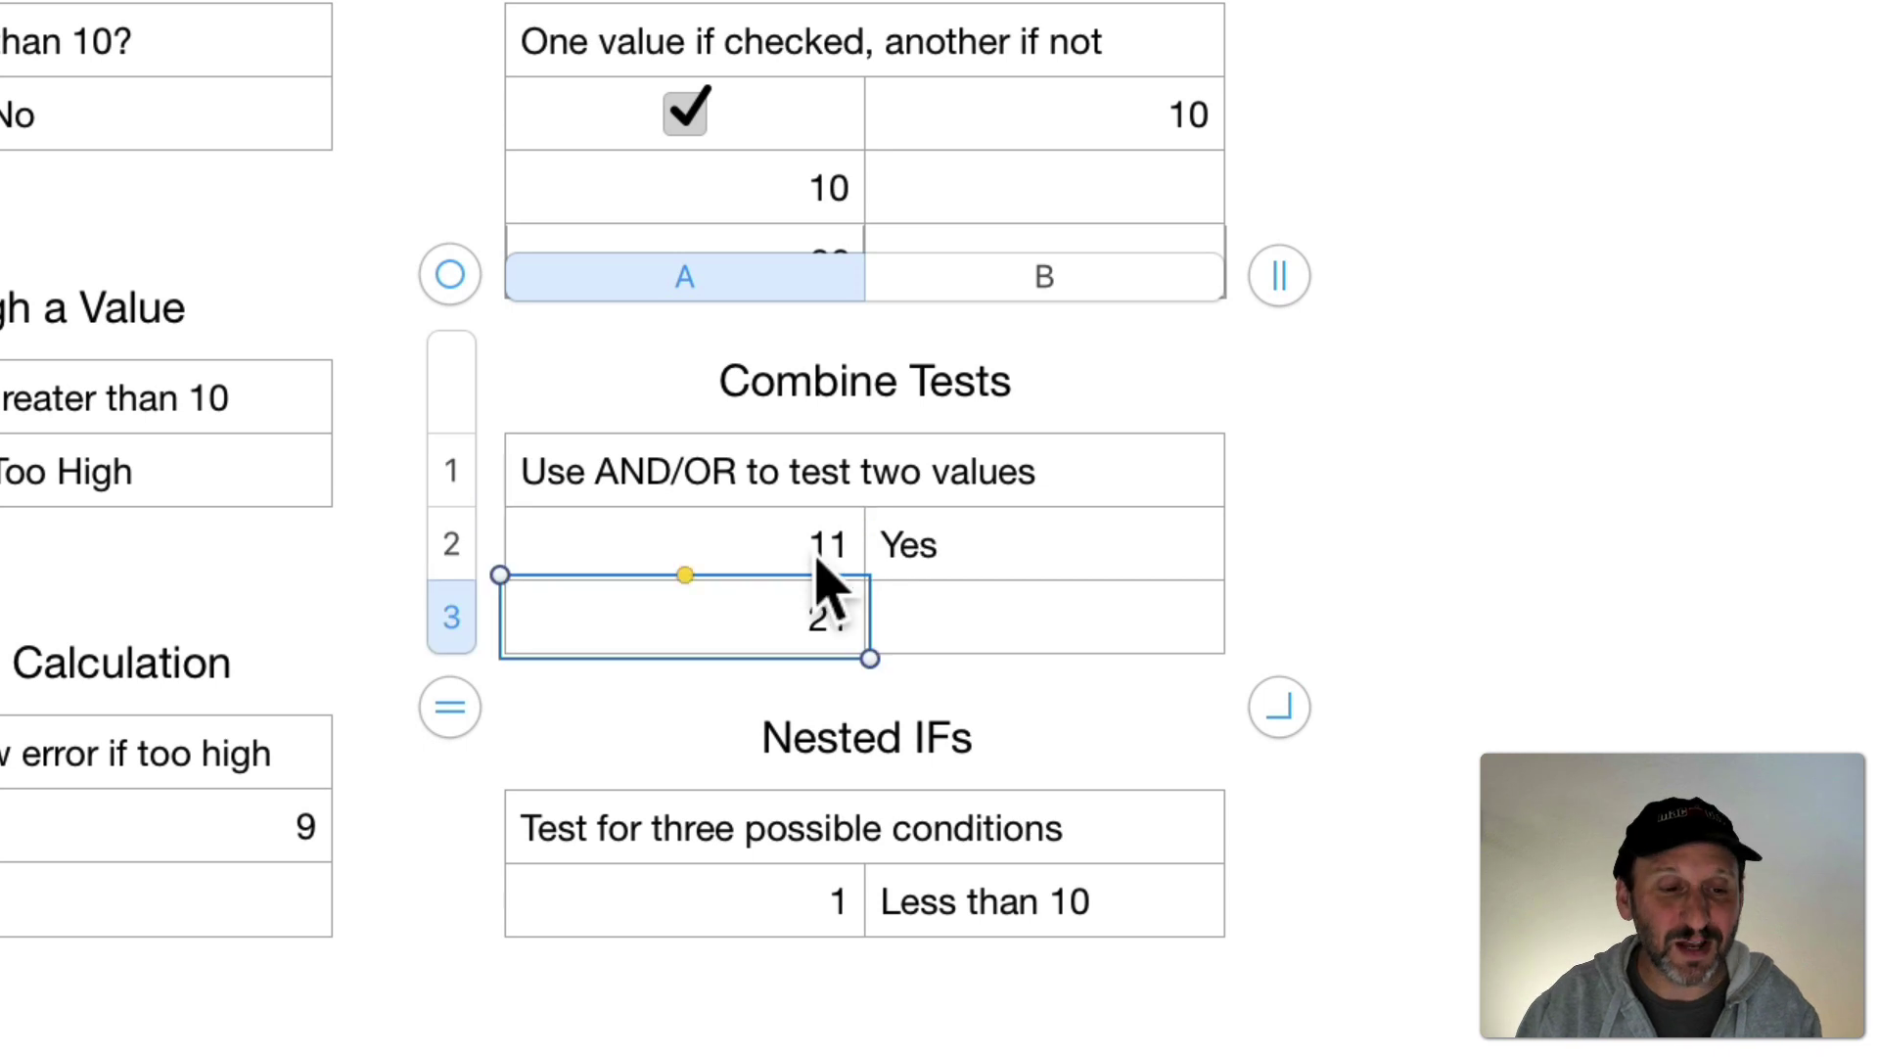
Replace AND with OR in the Combine Tests formula and close the editor.
{"action": "left_click", "coordinate": [981, 562]}
{"action": "double_click", "coordinate": [982, 563]}
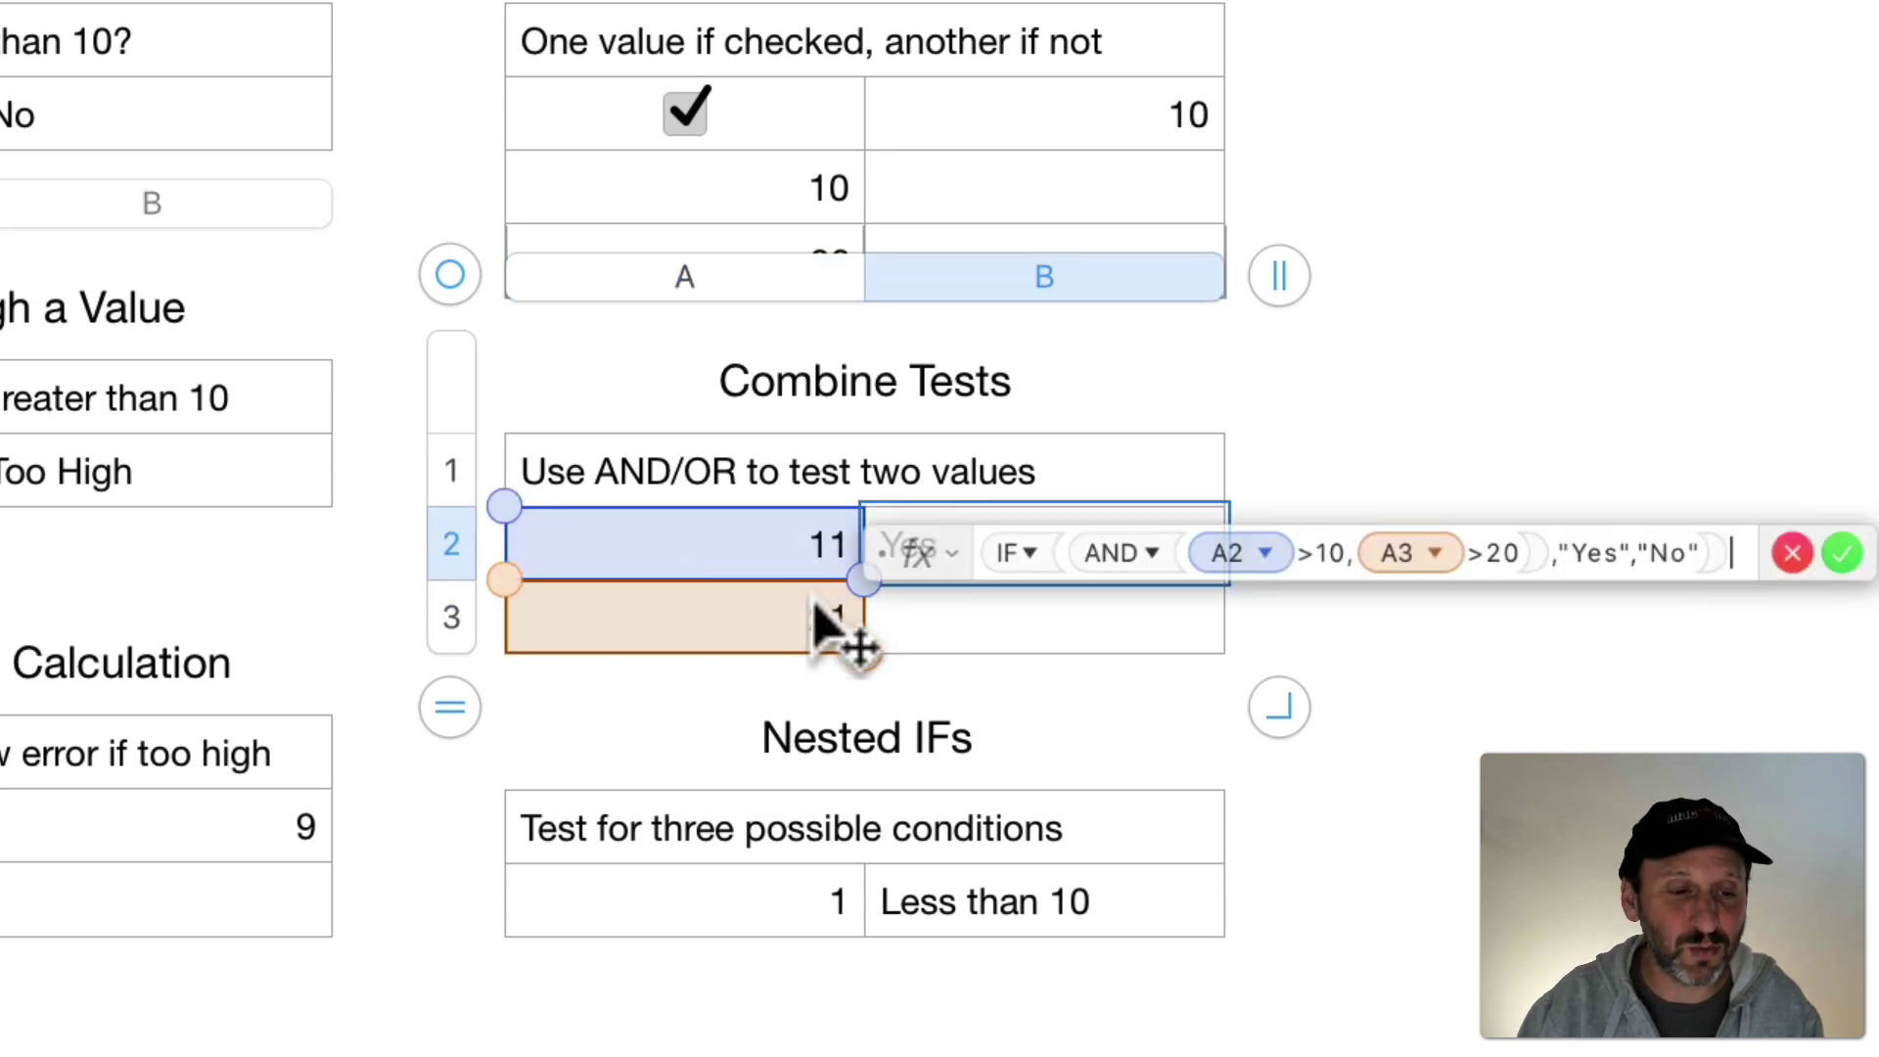
{"action": "left_click_drag", "start_coordinate": [890, 549], "coordinate": [295, 727]}
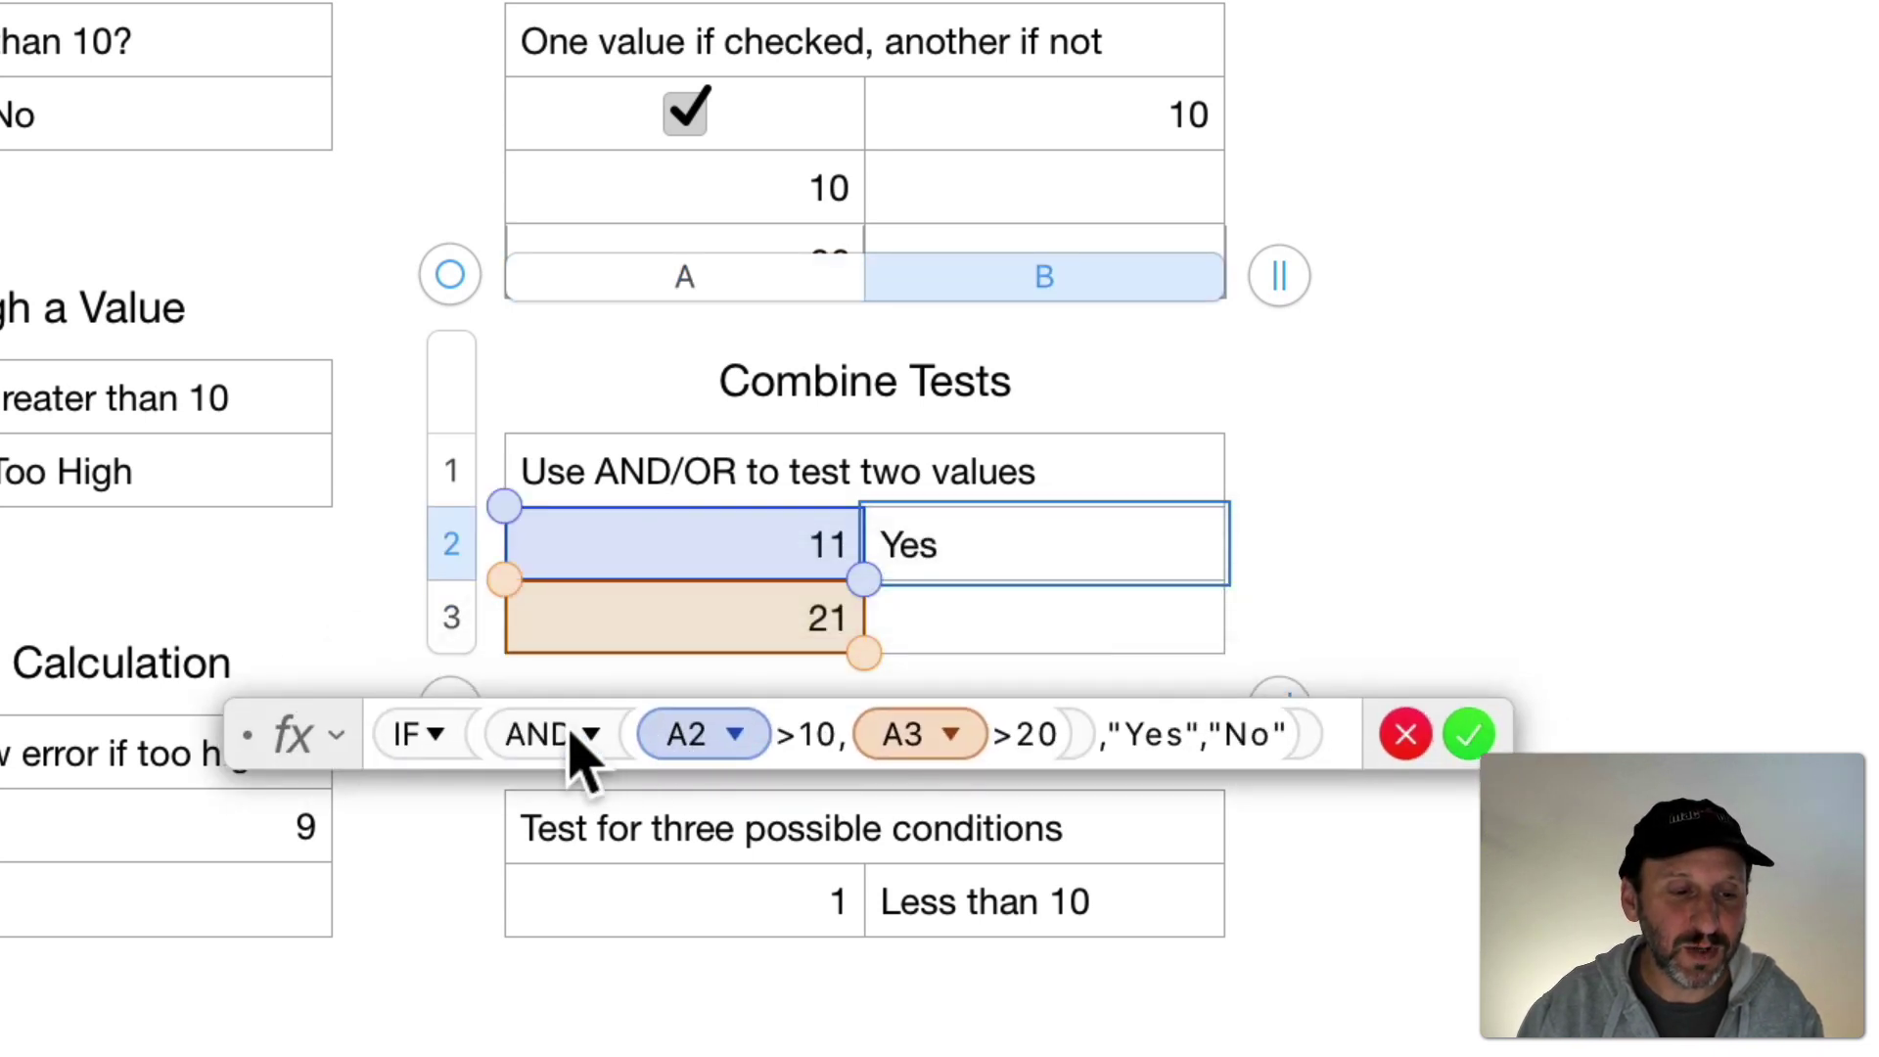
{"action": "double_click", "coordinate": [573, 734]}
{"action": "type", "text": "OR("}
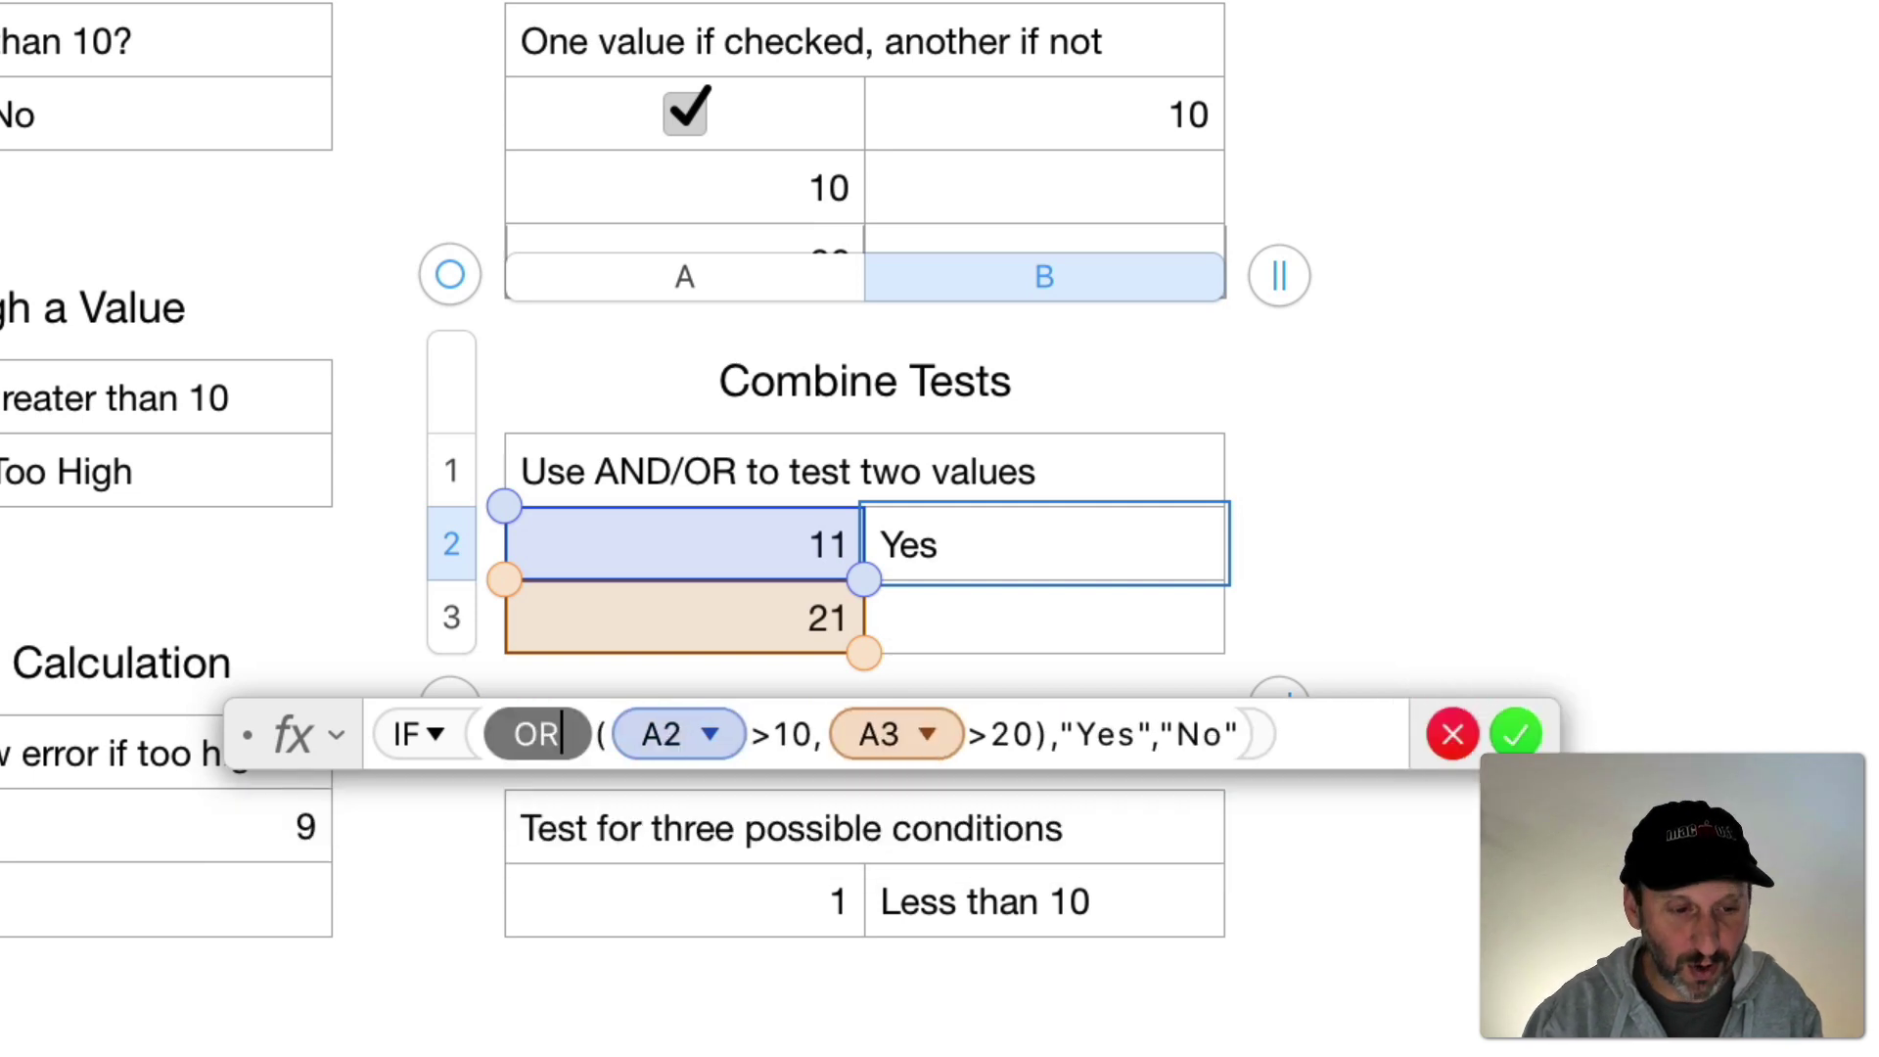
{"action": "key", "text": "Return"}
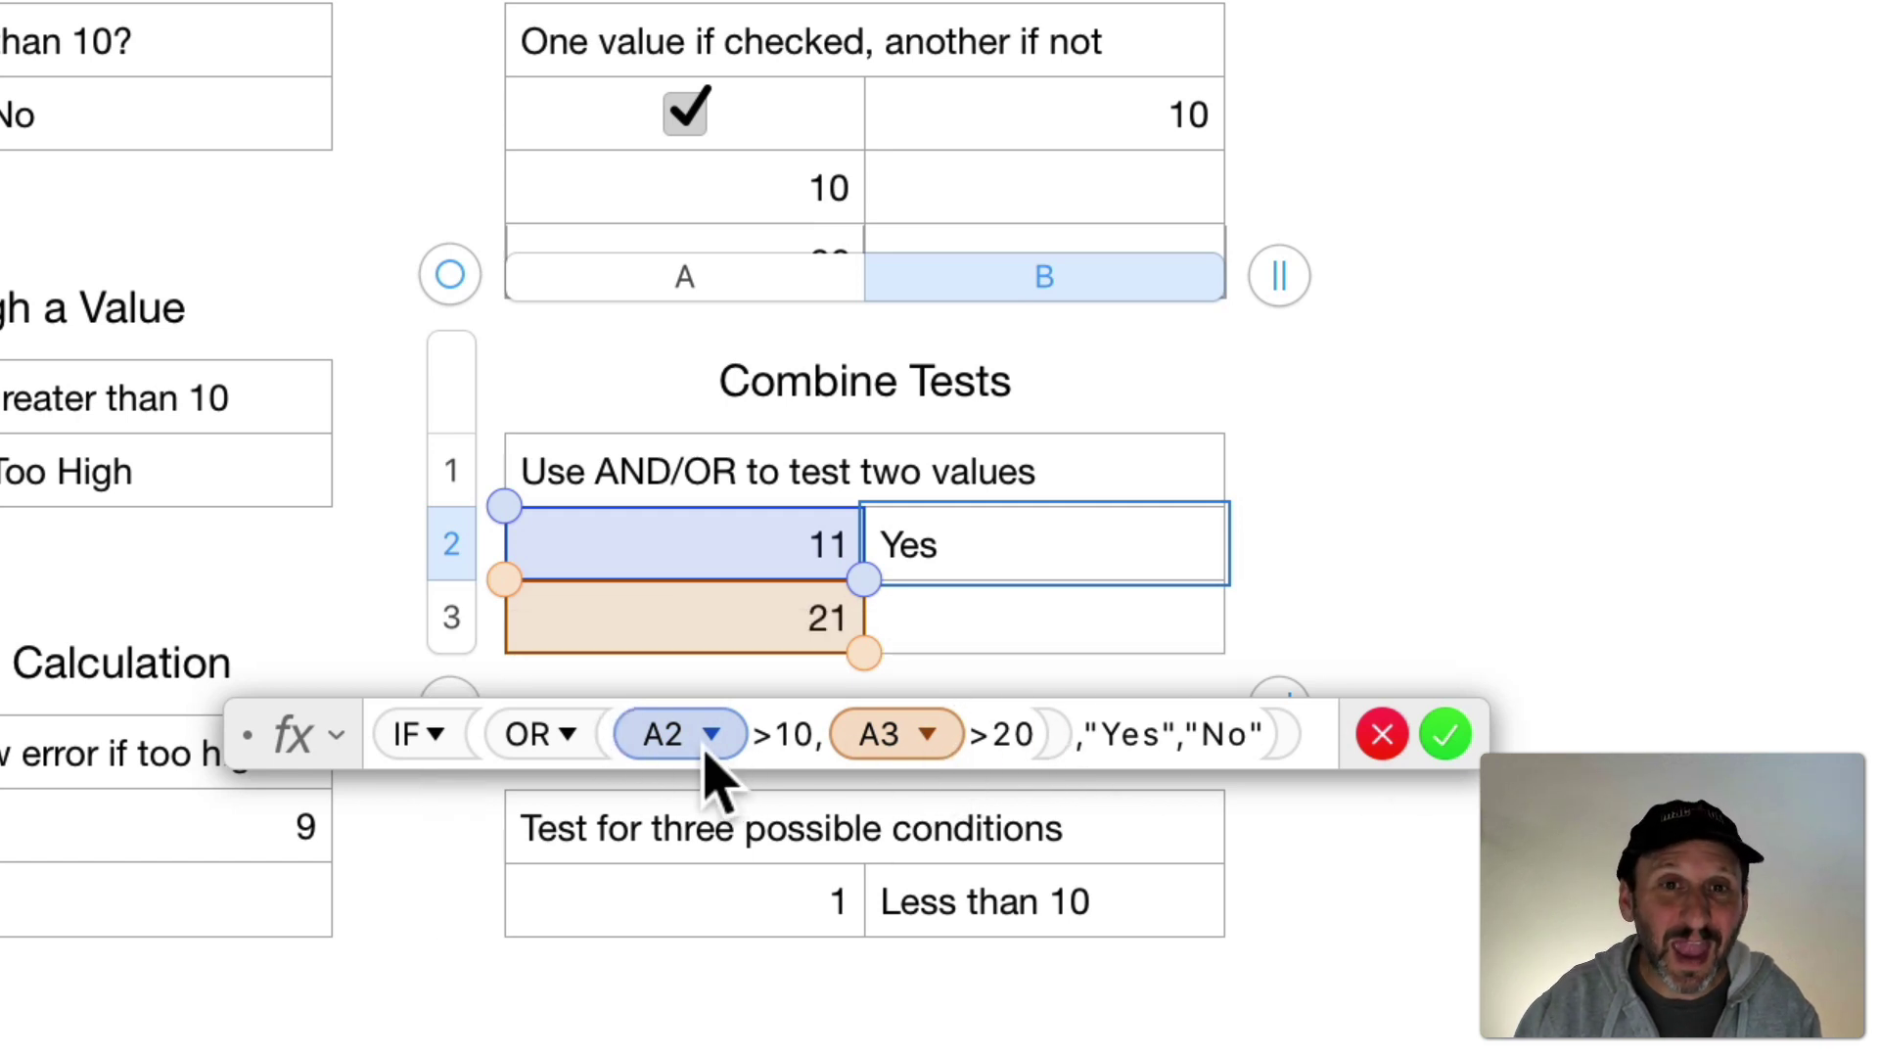
{"action": "left_click", "coordinate": [544, 734]}
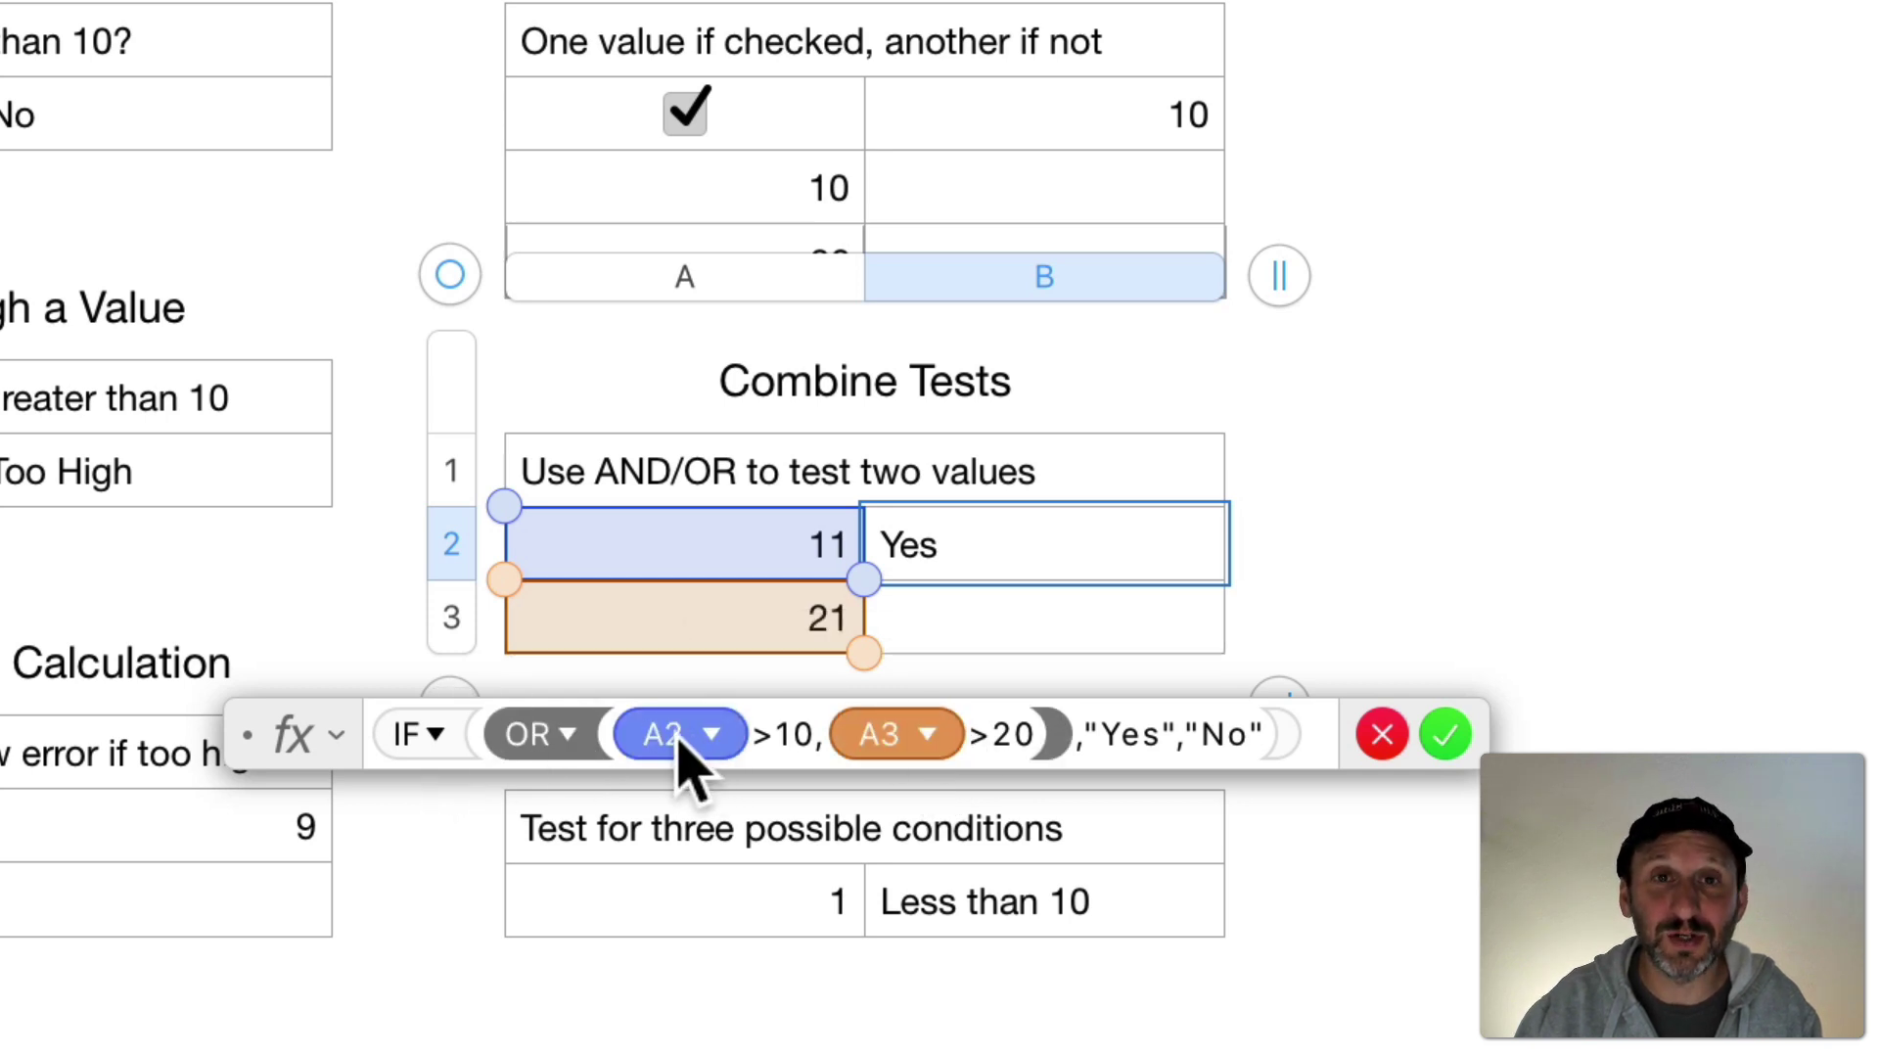
{"action": "left_click", "coordinate": [1445, 734]}
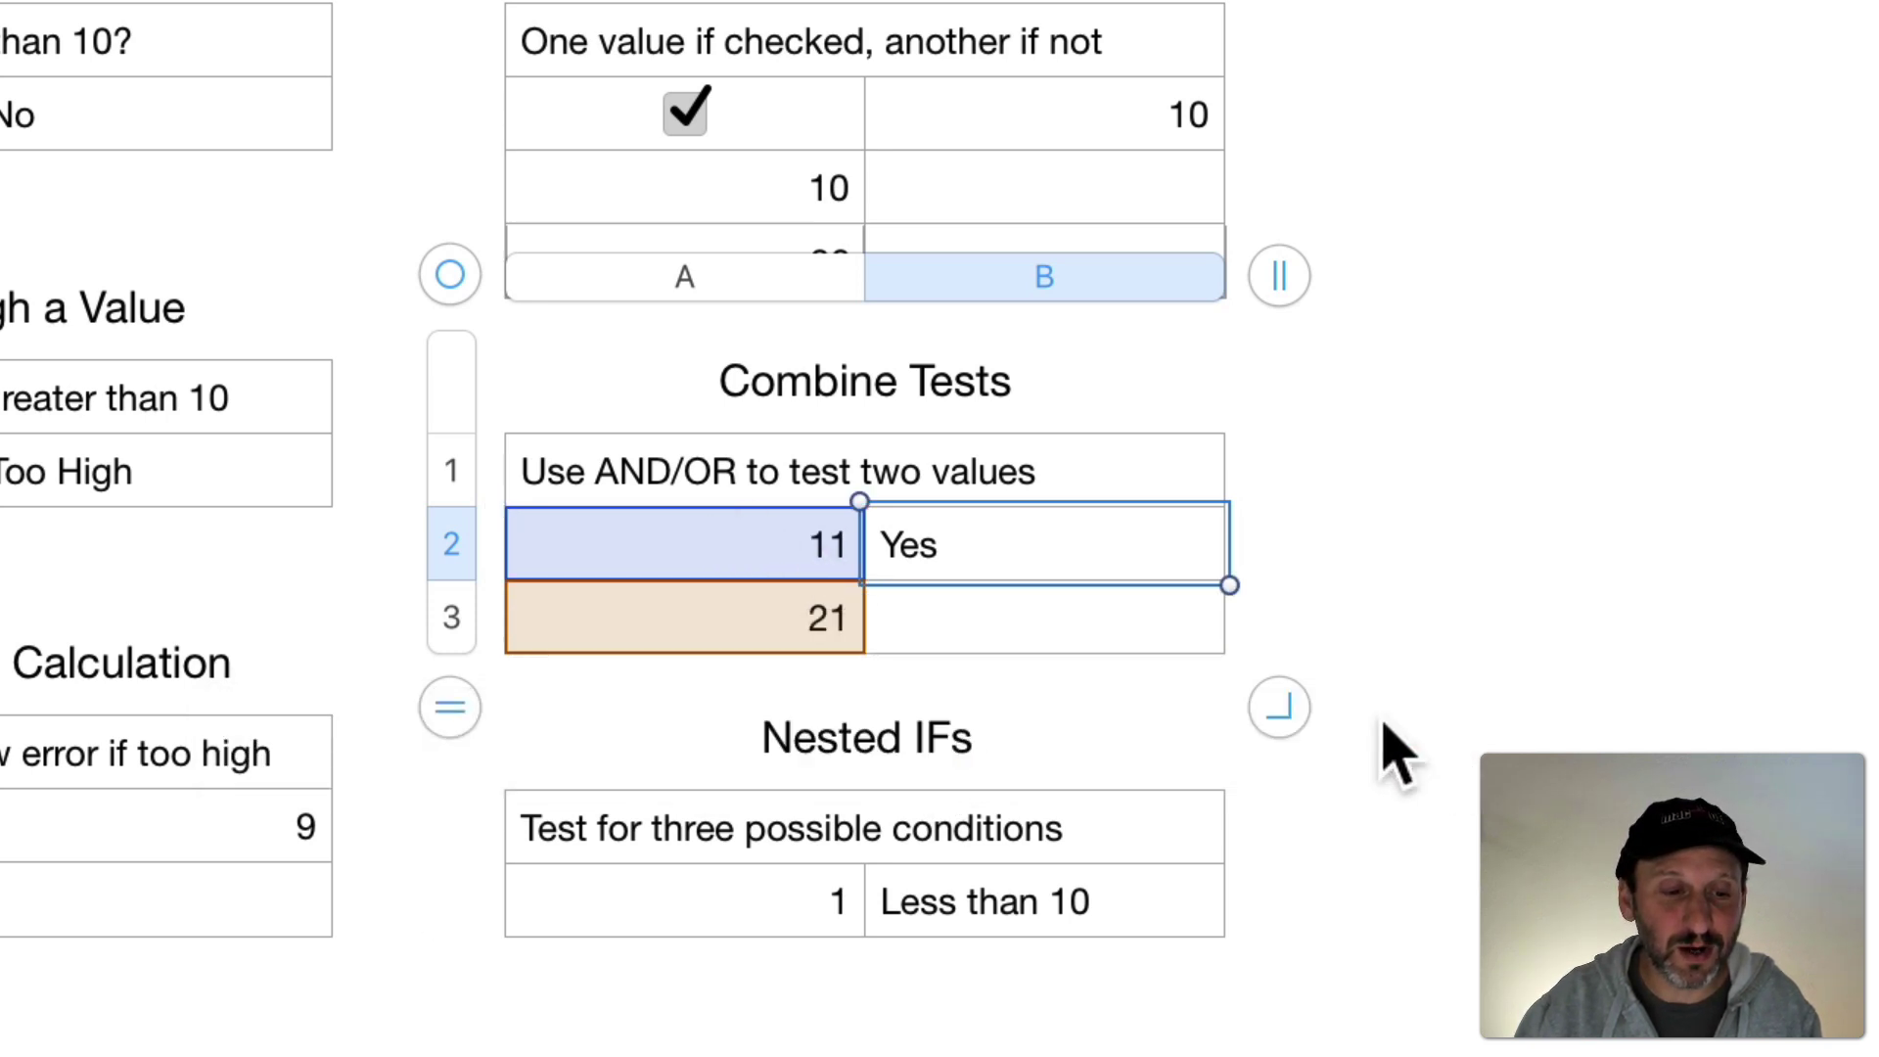
Enter 19 in A3 and 9 in A2 so the OR result becomes No.
{"action": "left_click", "coordinate": [830, 618]}
{"action": "double_click", "coordinate": [830, 619]}
{"action": "type", "text": "19"}
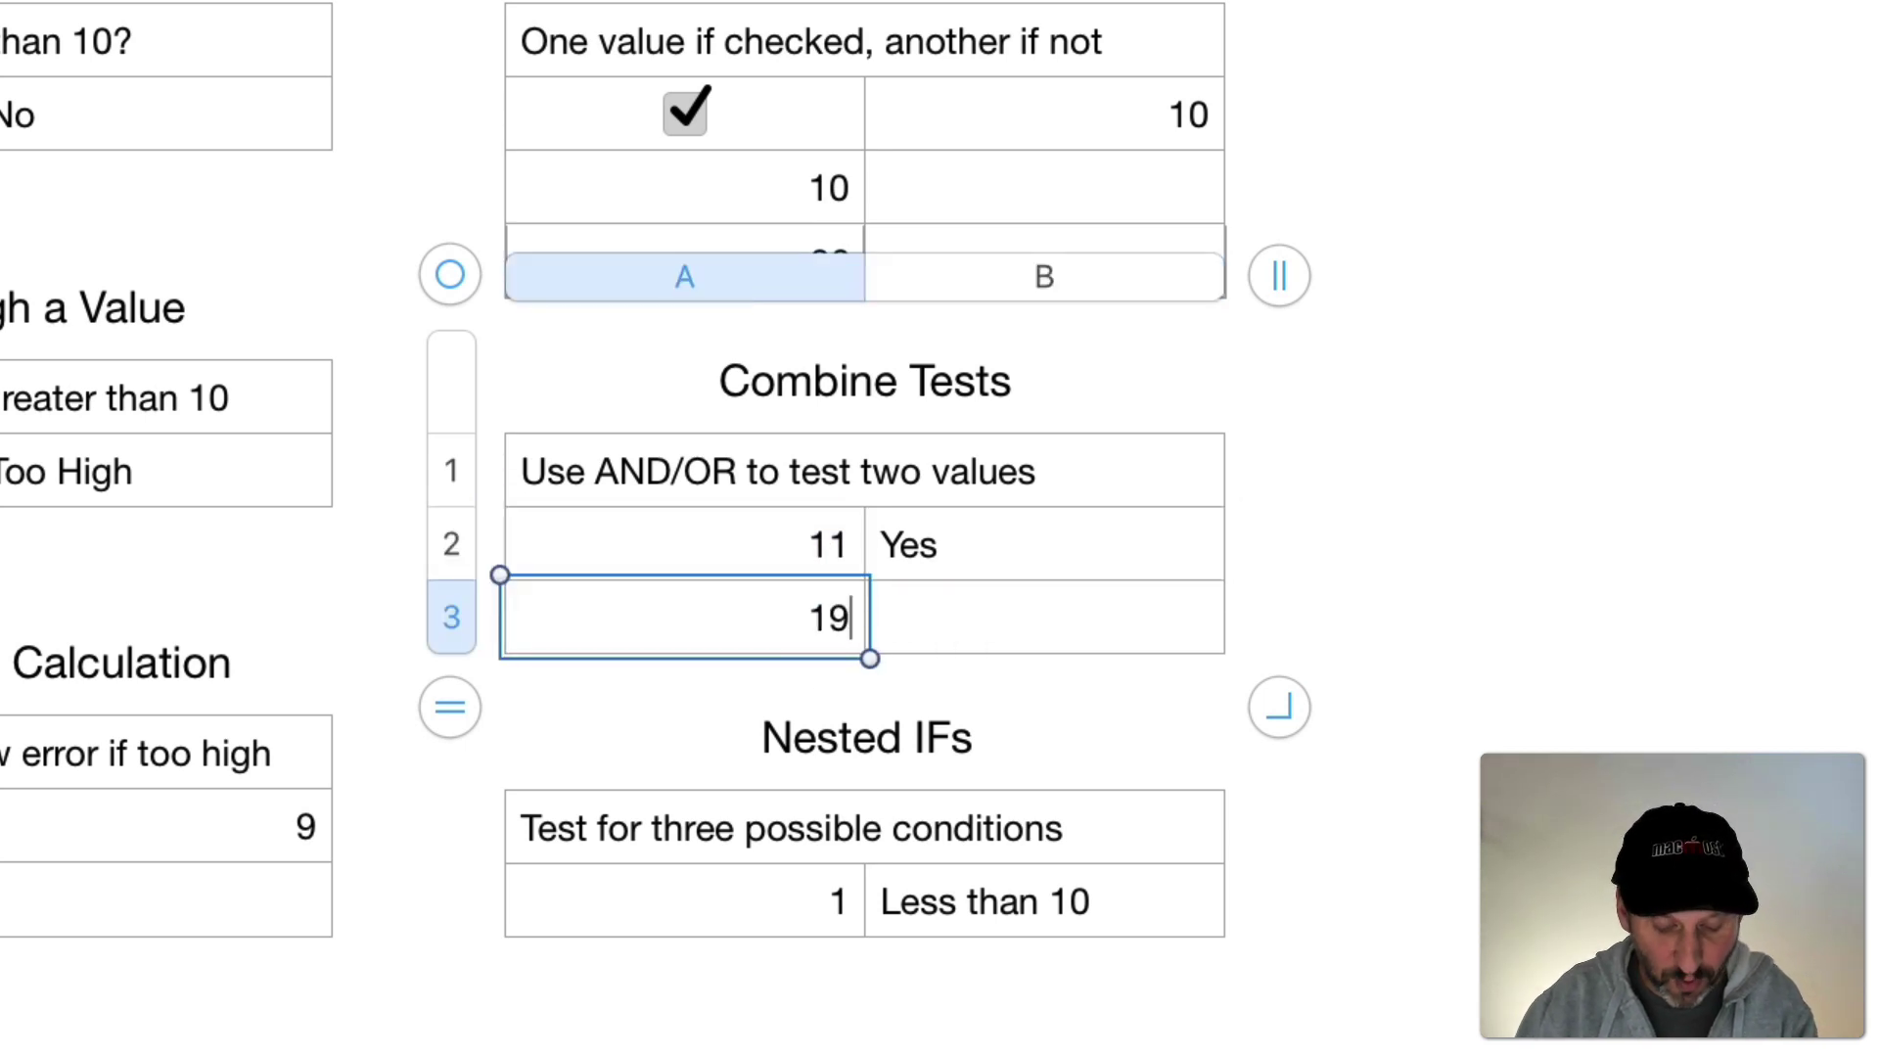
{"action": "left_click", "coordinate": [824, 546]}
{"action": "double_click", "coordinate": [823, 547]}
{"action": "type", "text": "9"}
{"action": "key", "text": "Return"}
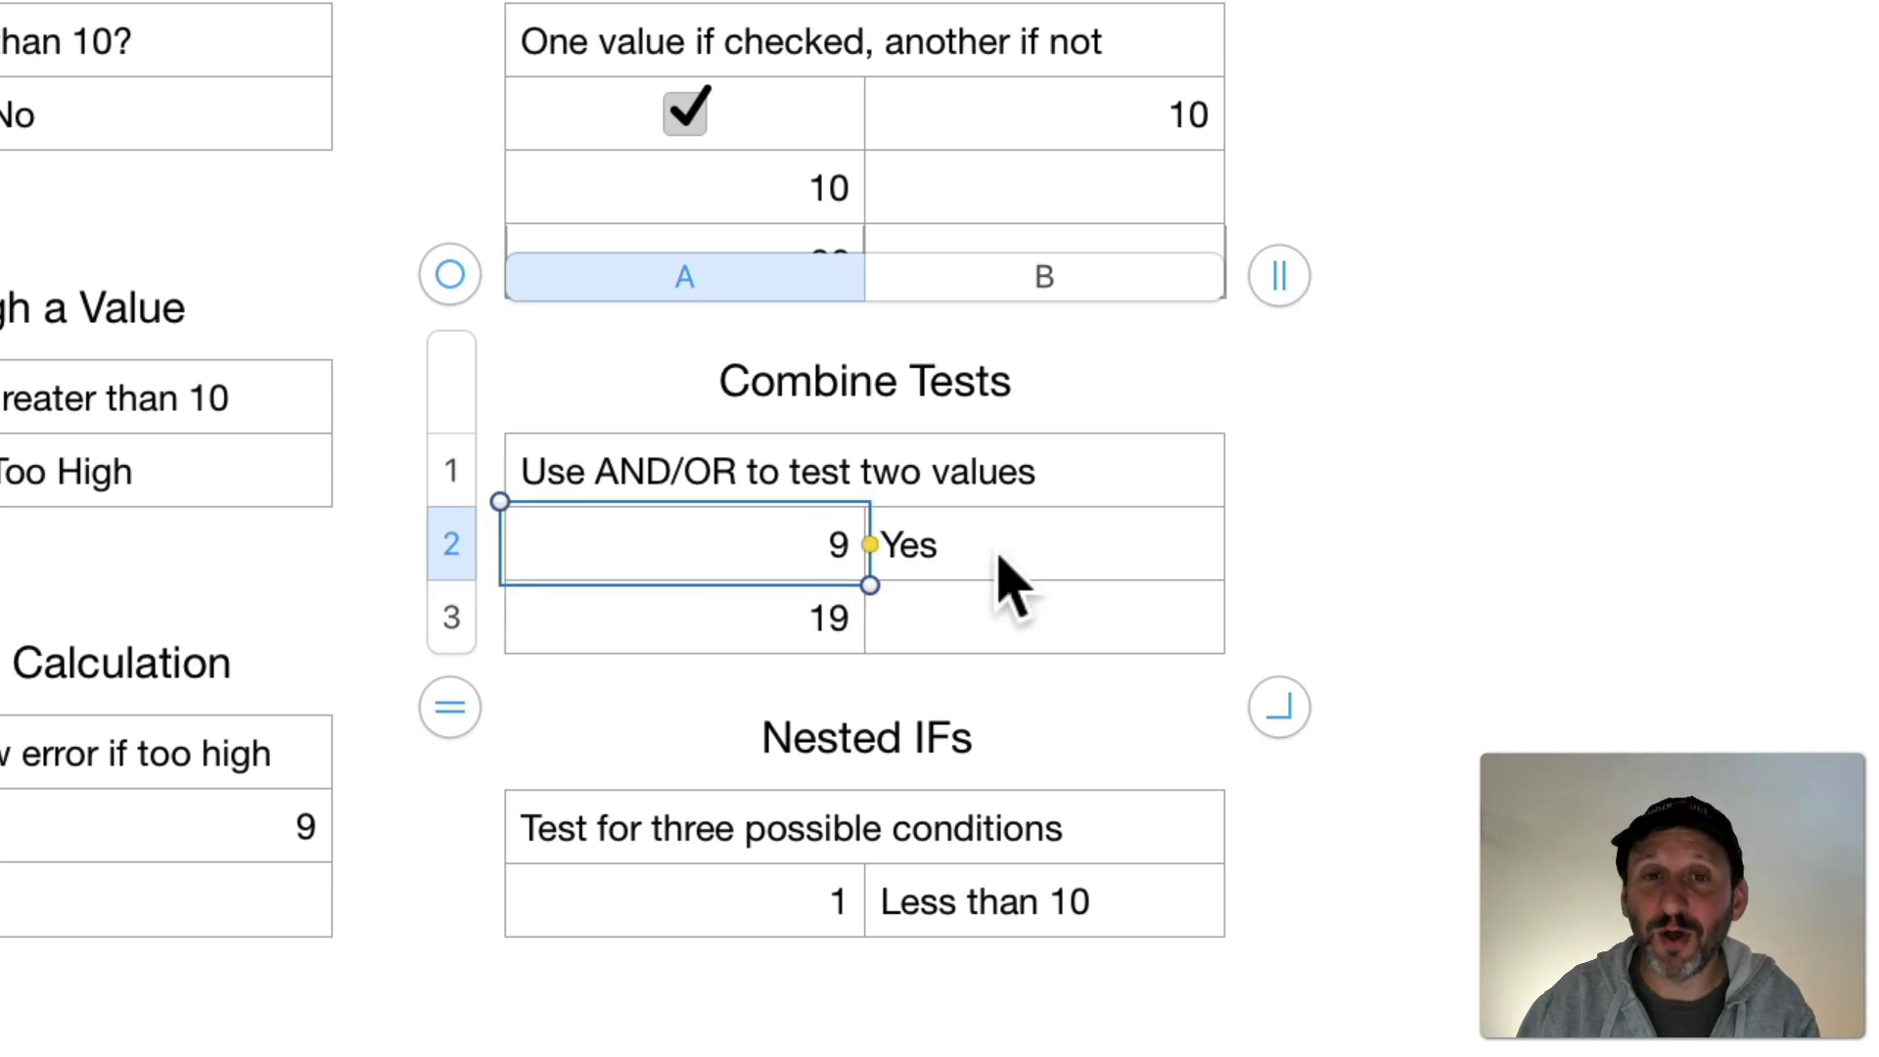
{"action": "key", "text": "Return"}
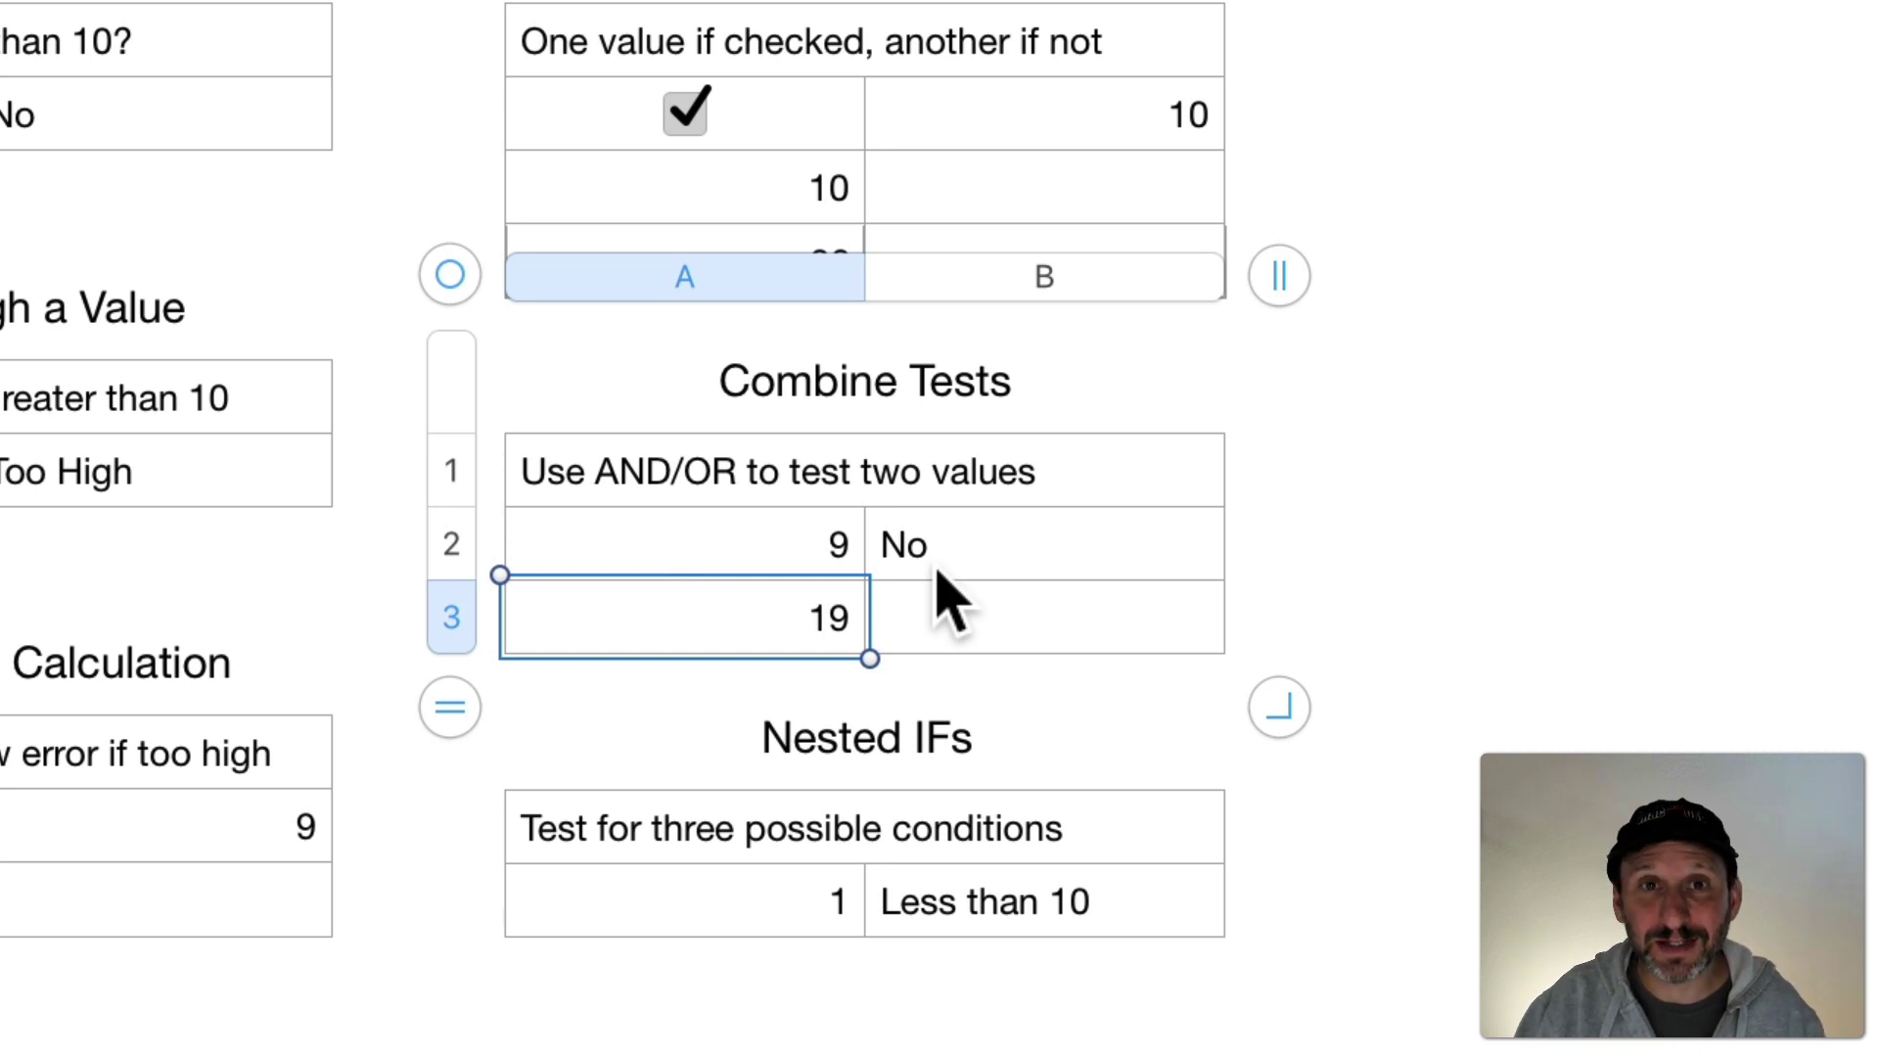
{"action": "left_click", "coordinate": [816, 898]}
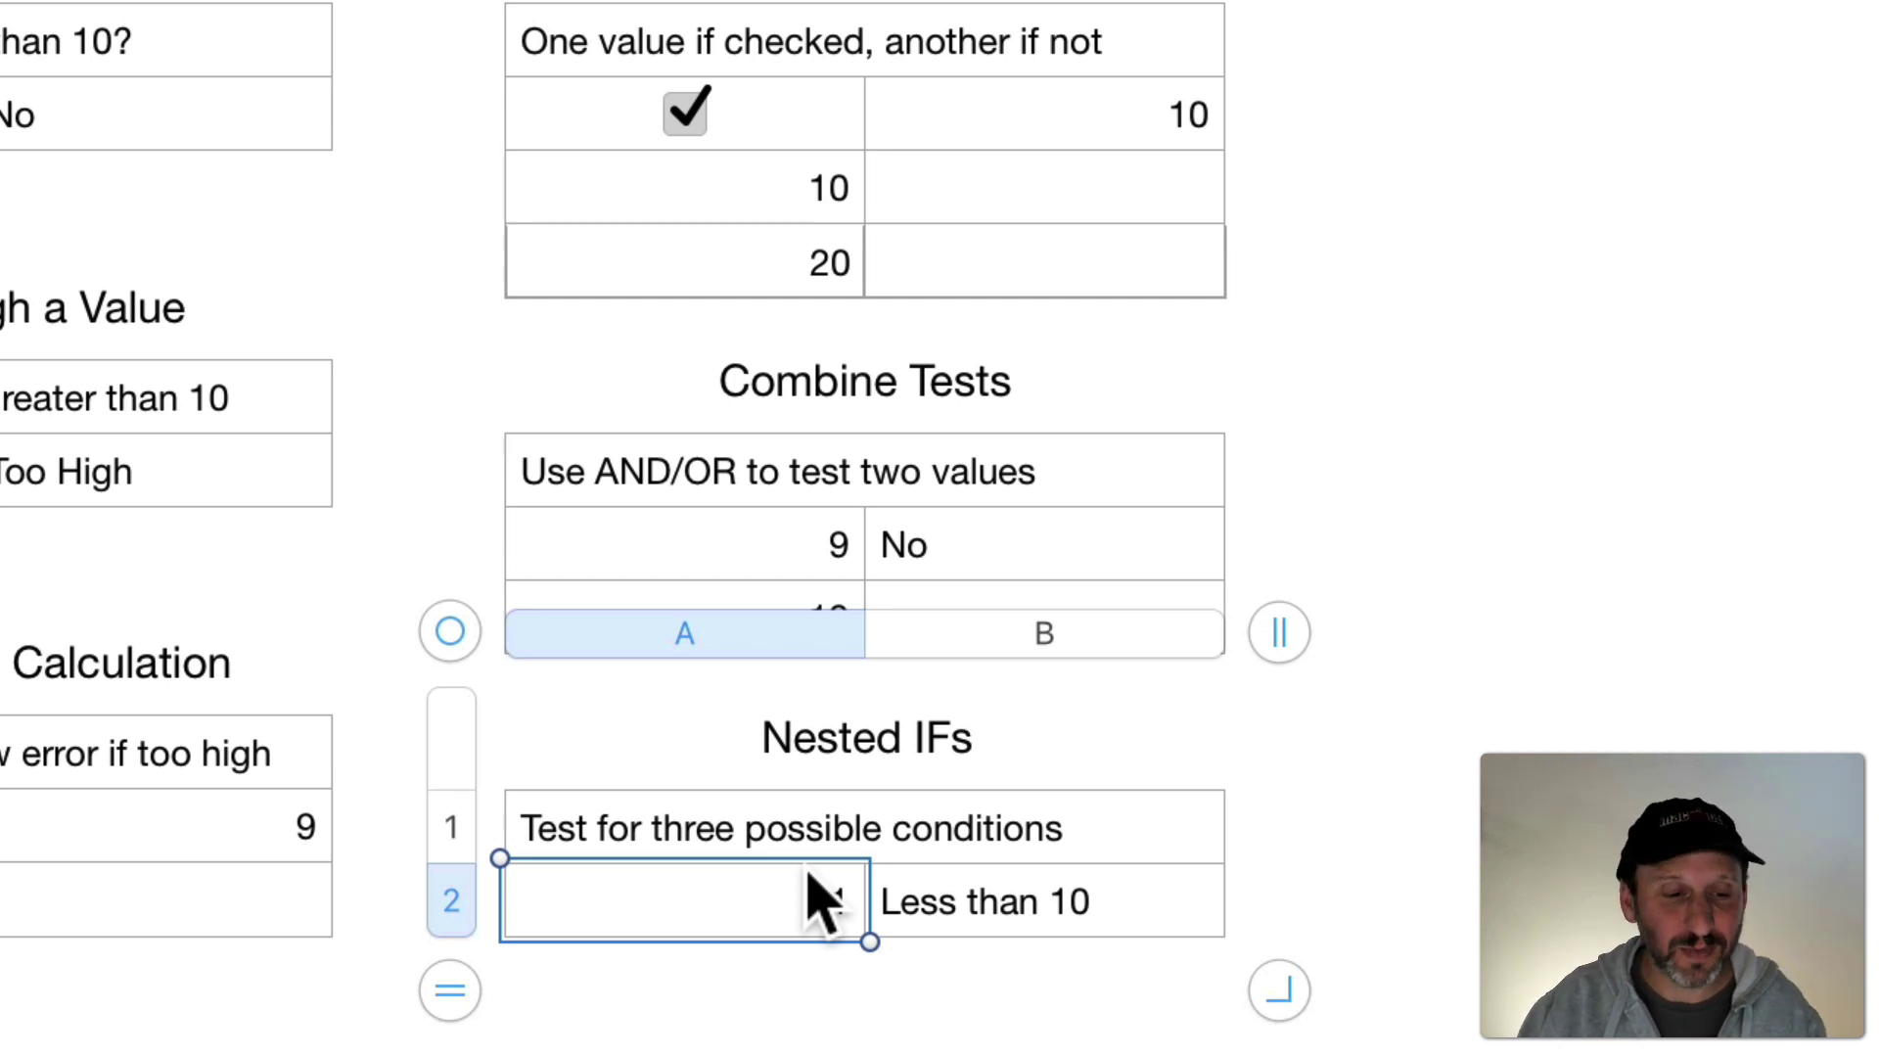
{"action": "left_click", "coordinate": [940, 904]}
{"action": "double_click", "coordinate": [941, 905]}
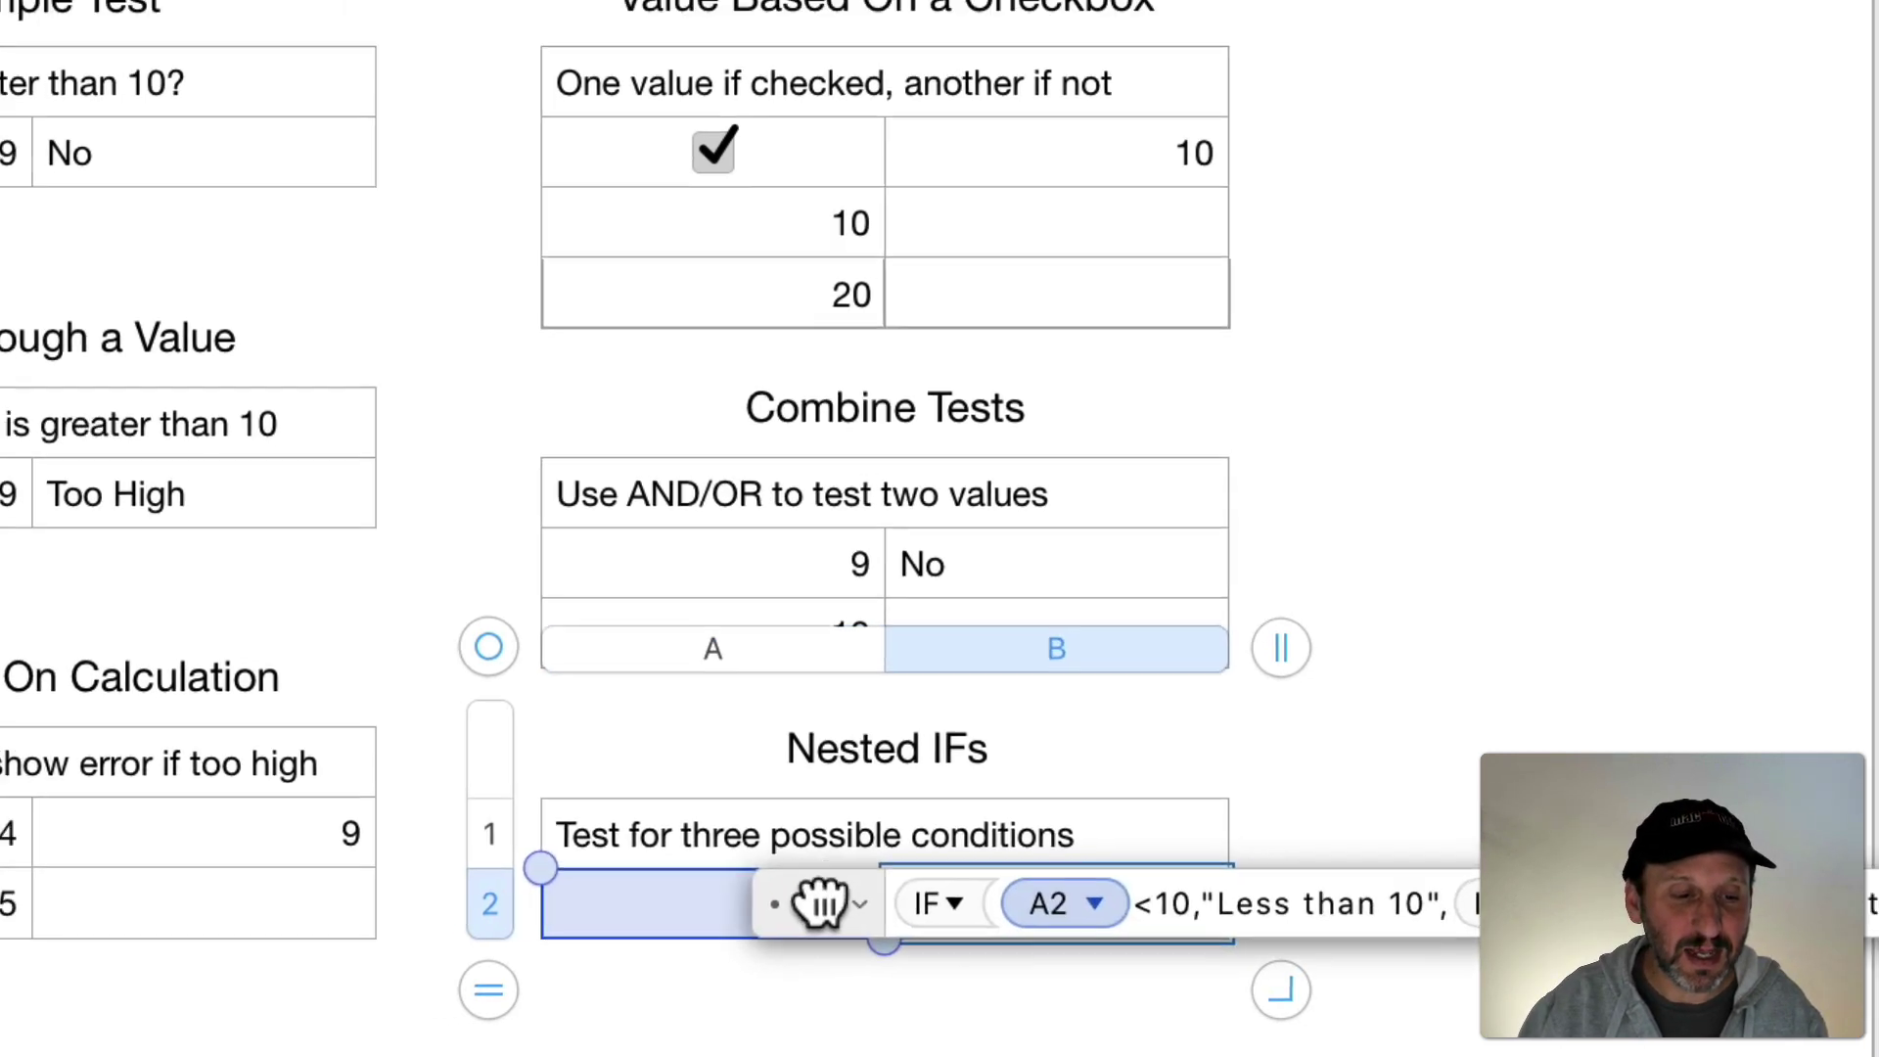
{"action": "left_click_drag", "start_coordinate": [824, 903], "coordinate": [73, 987]}
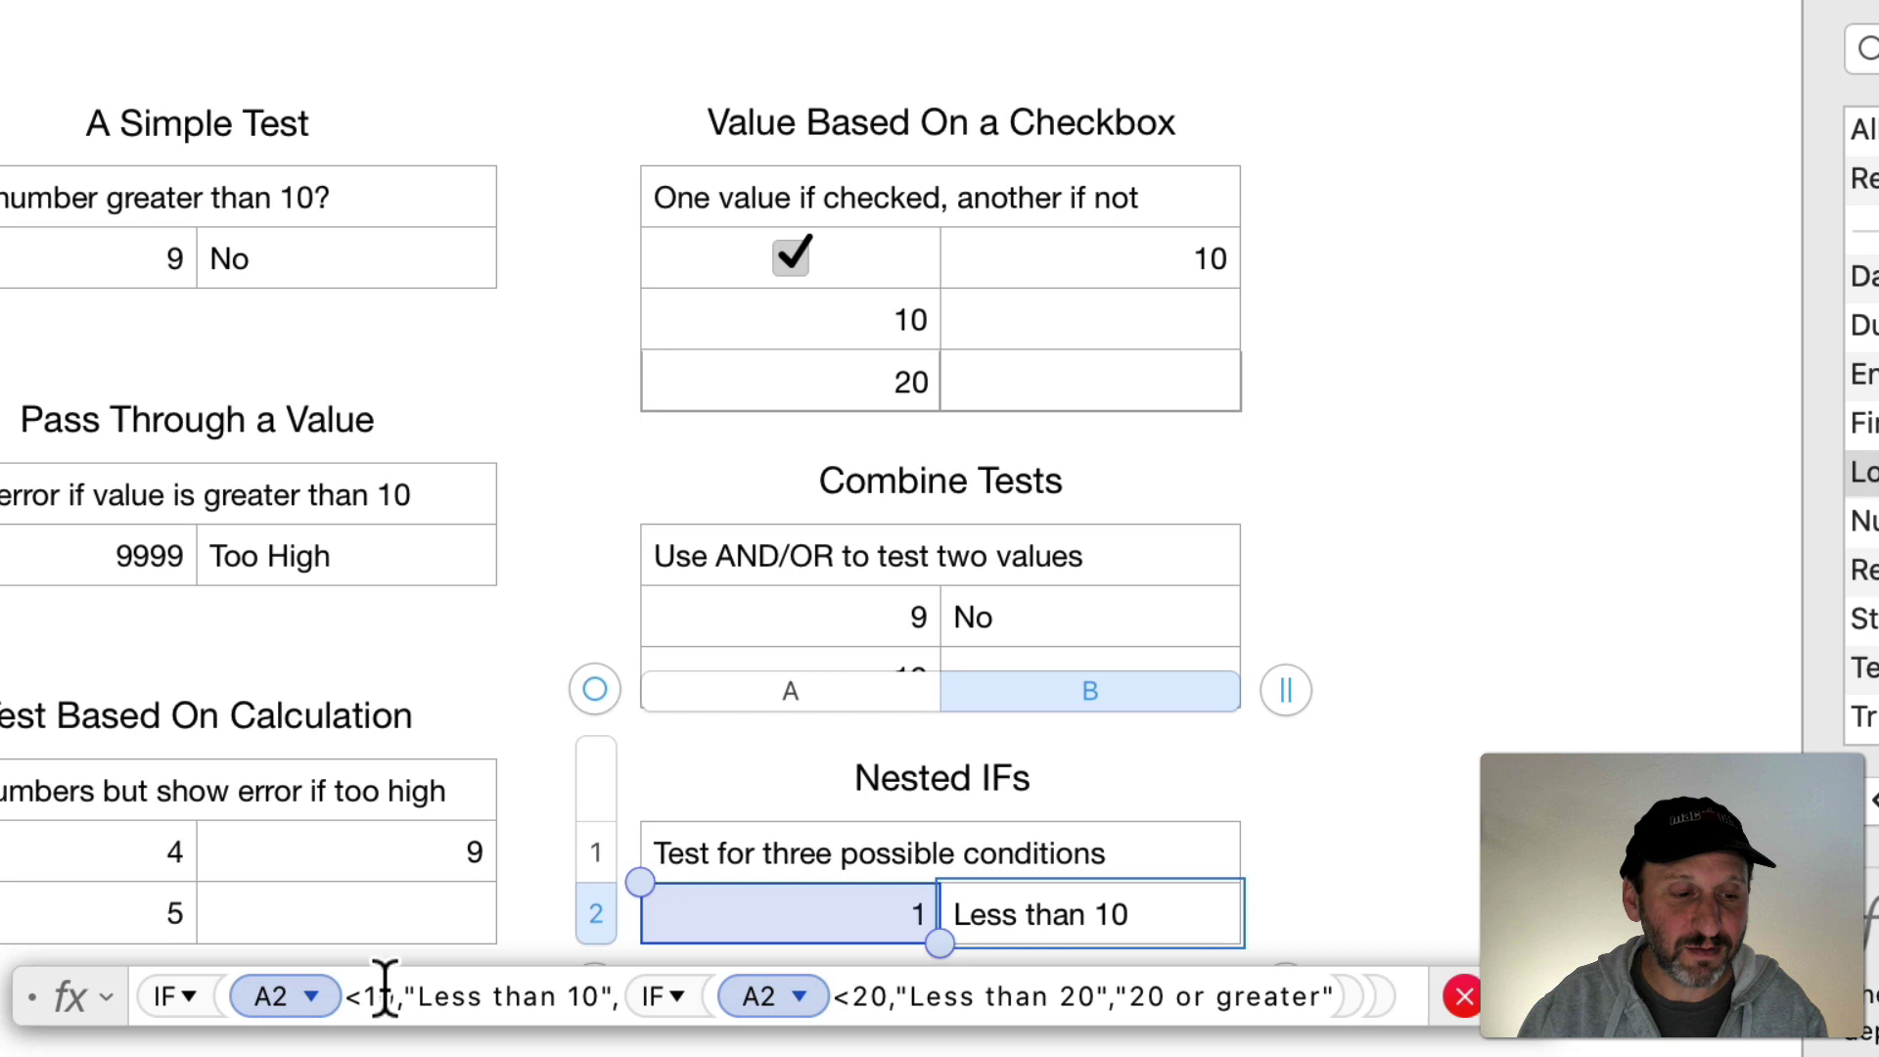
{"action": "left_click_drag", "start_coordinate": [390, 996], "coordinate": [249, 996]}
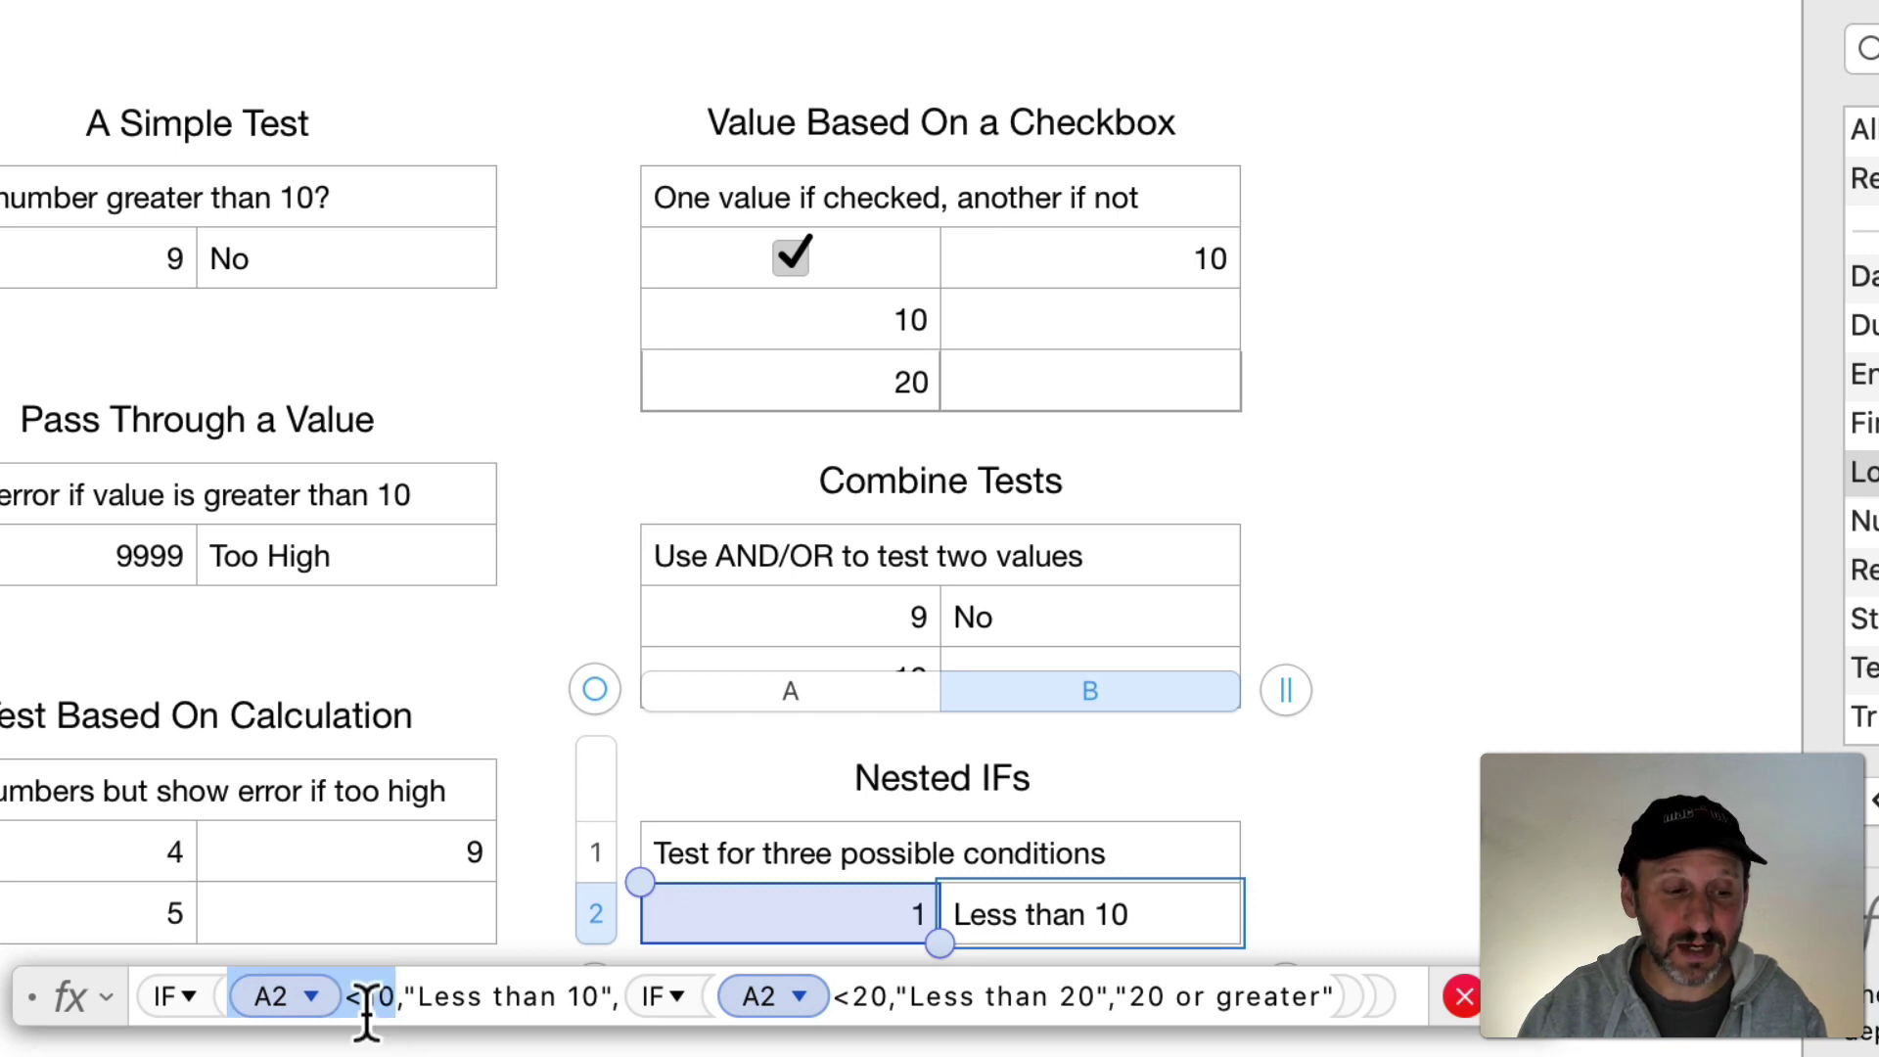
{"action": "left_click", "coordinate": [406, 995]}
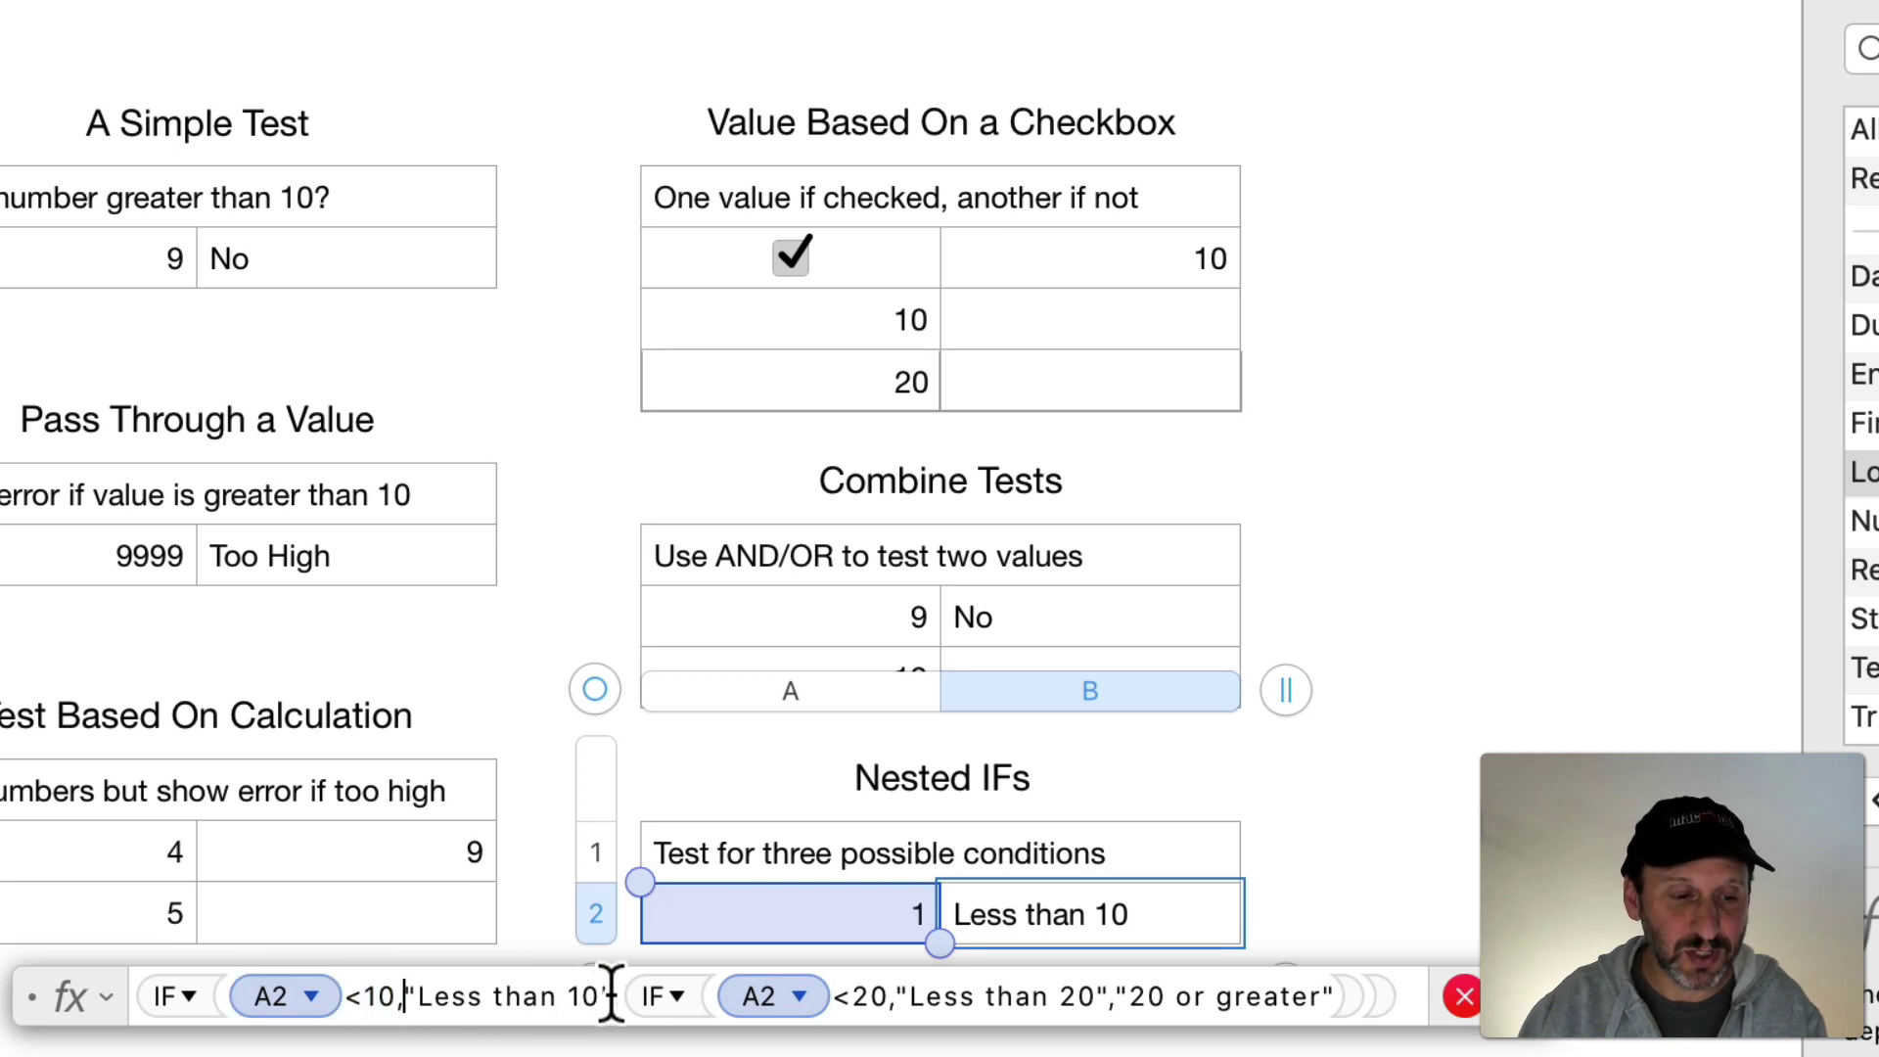
{"action": "left_click_drag", "start_coordinate": [608, 995], "coordinate": [412, 996]}
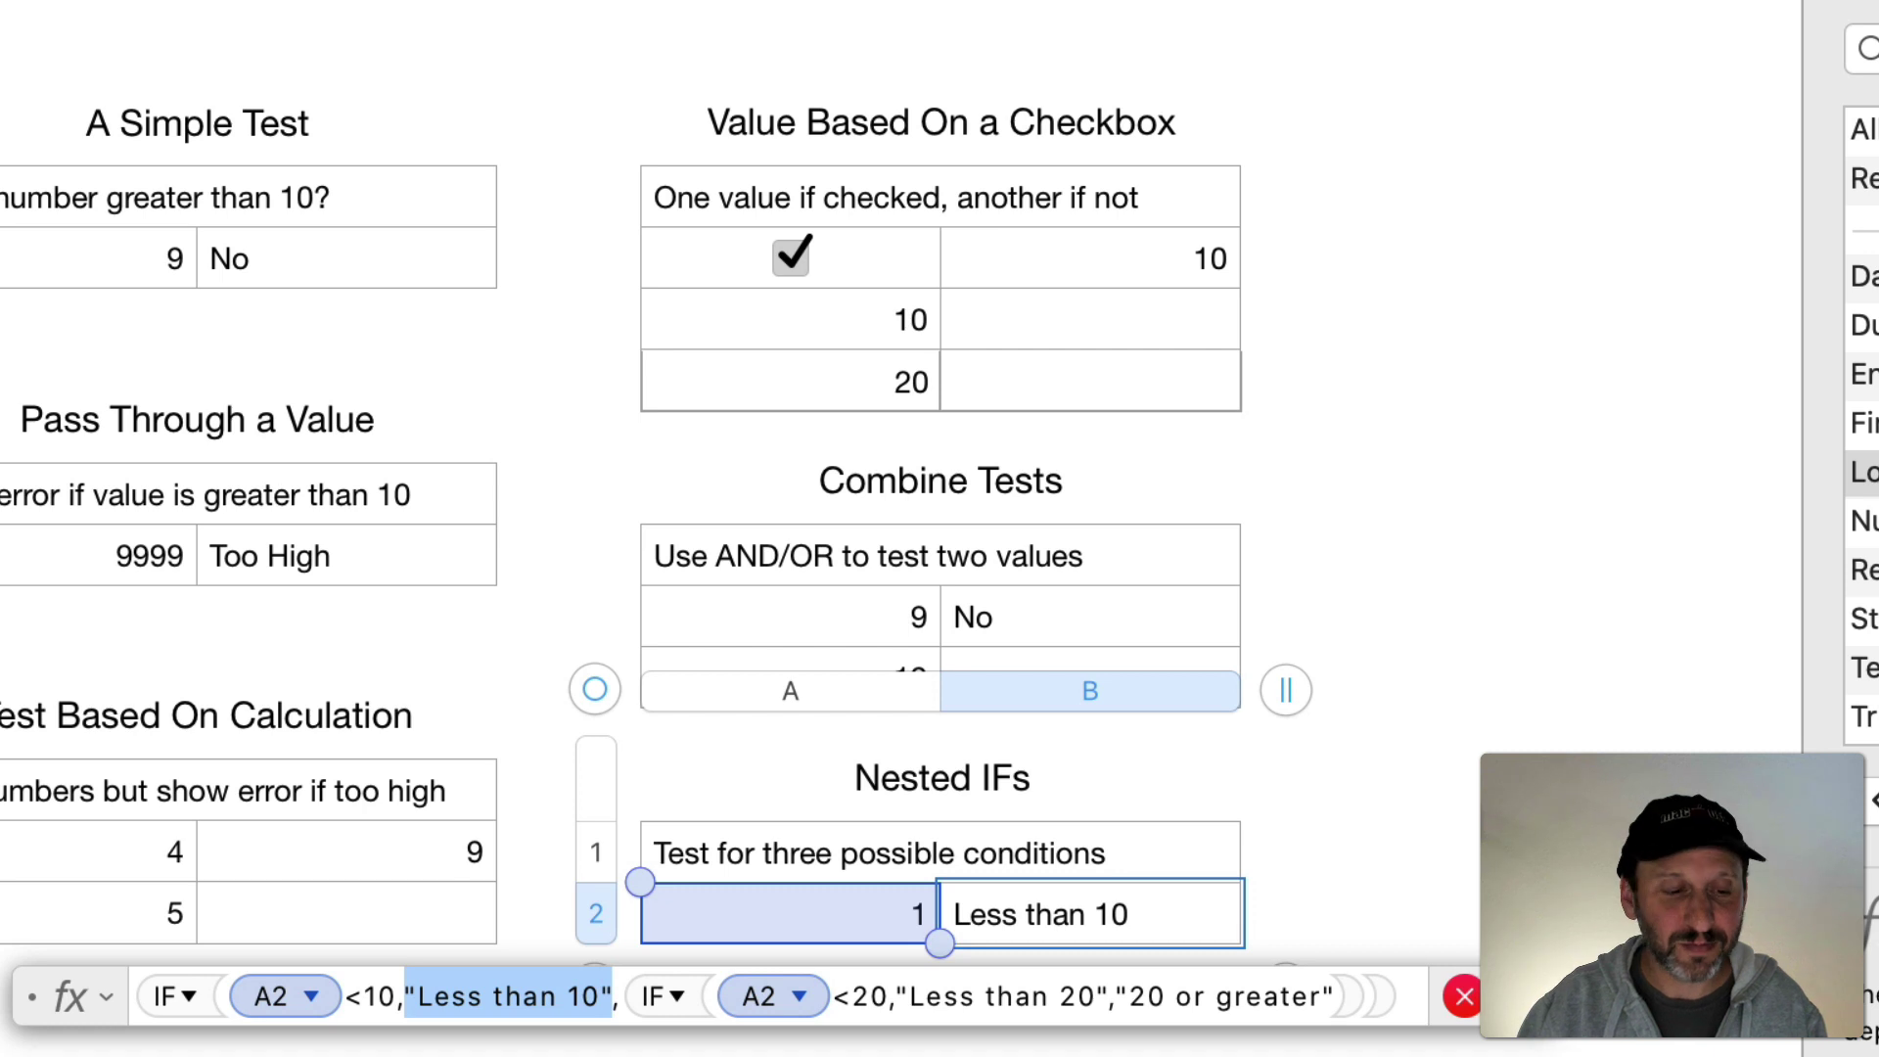
{"action": "left_click", "coordinate": [653, 994]}
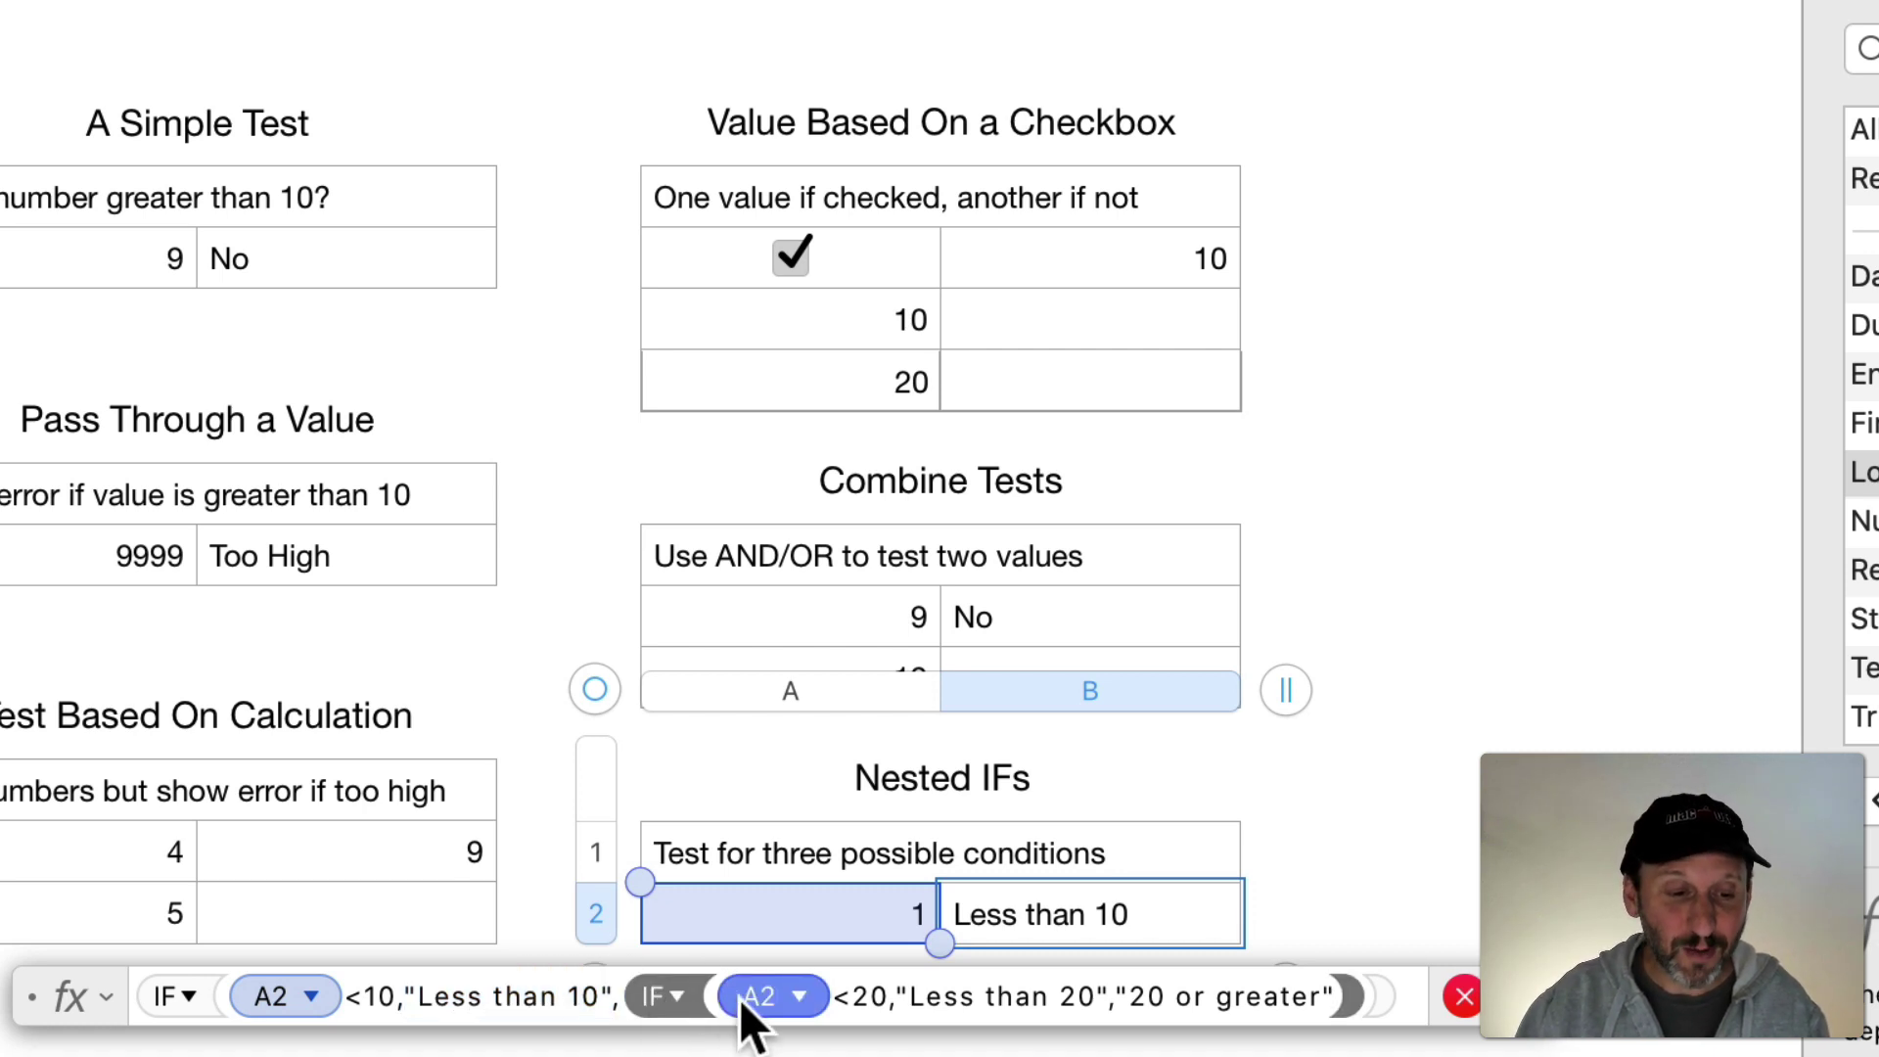
{"action": "left_click_drag", "start_coordinate": [835, 997], "coordinate": [890, 996]}
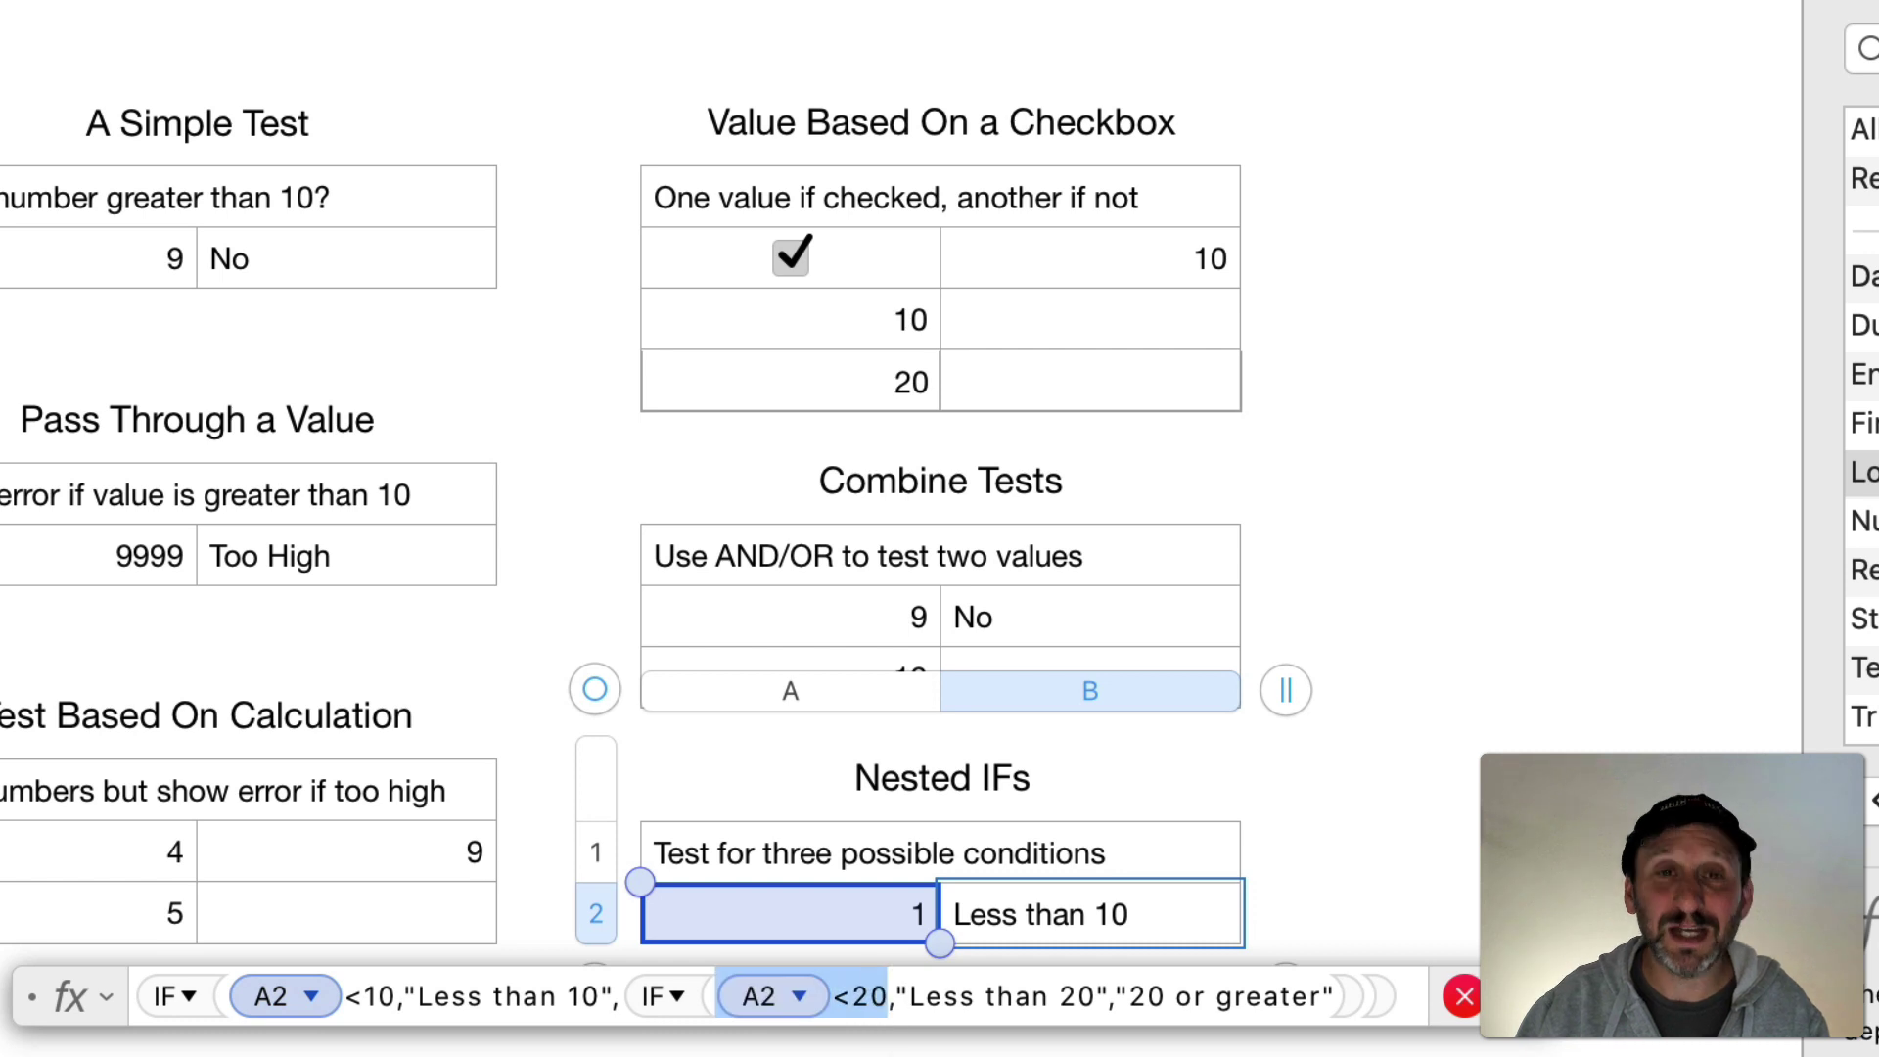
{"action": "left_click", "coordinate": [892, 996]}
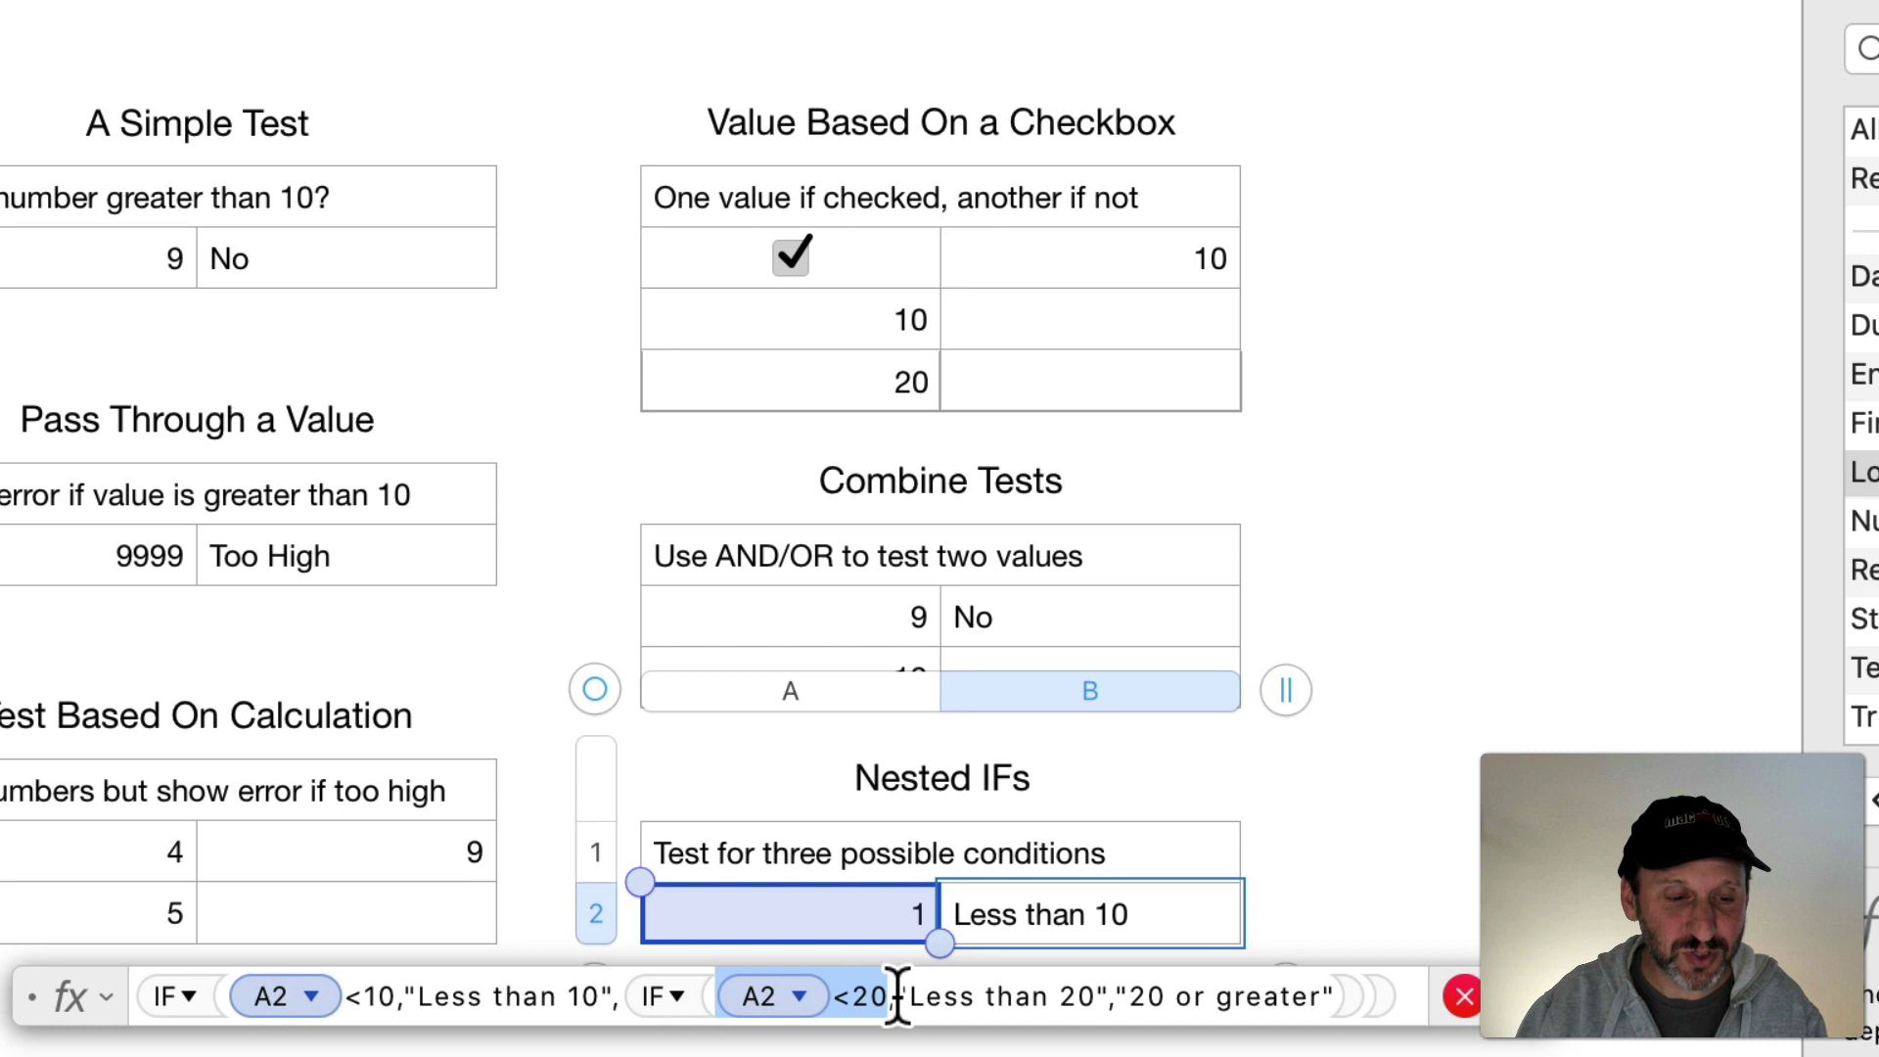
{"action": "type", "text": ","}
{"action": "left_click", "coordinate": [1109, 996], "text": "shift"}
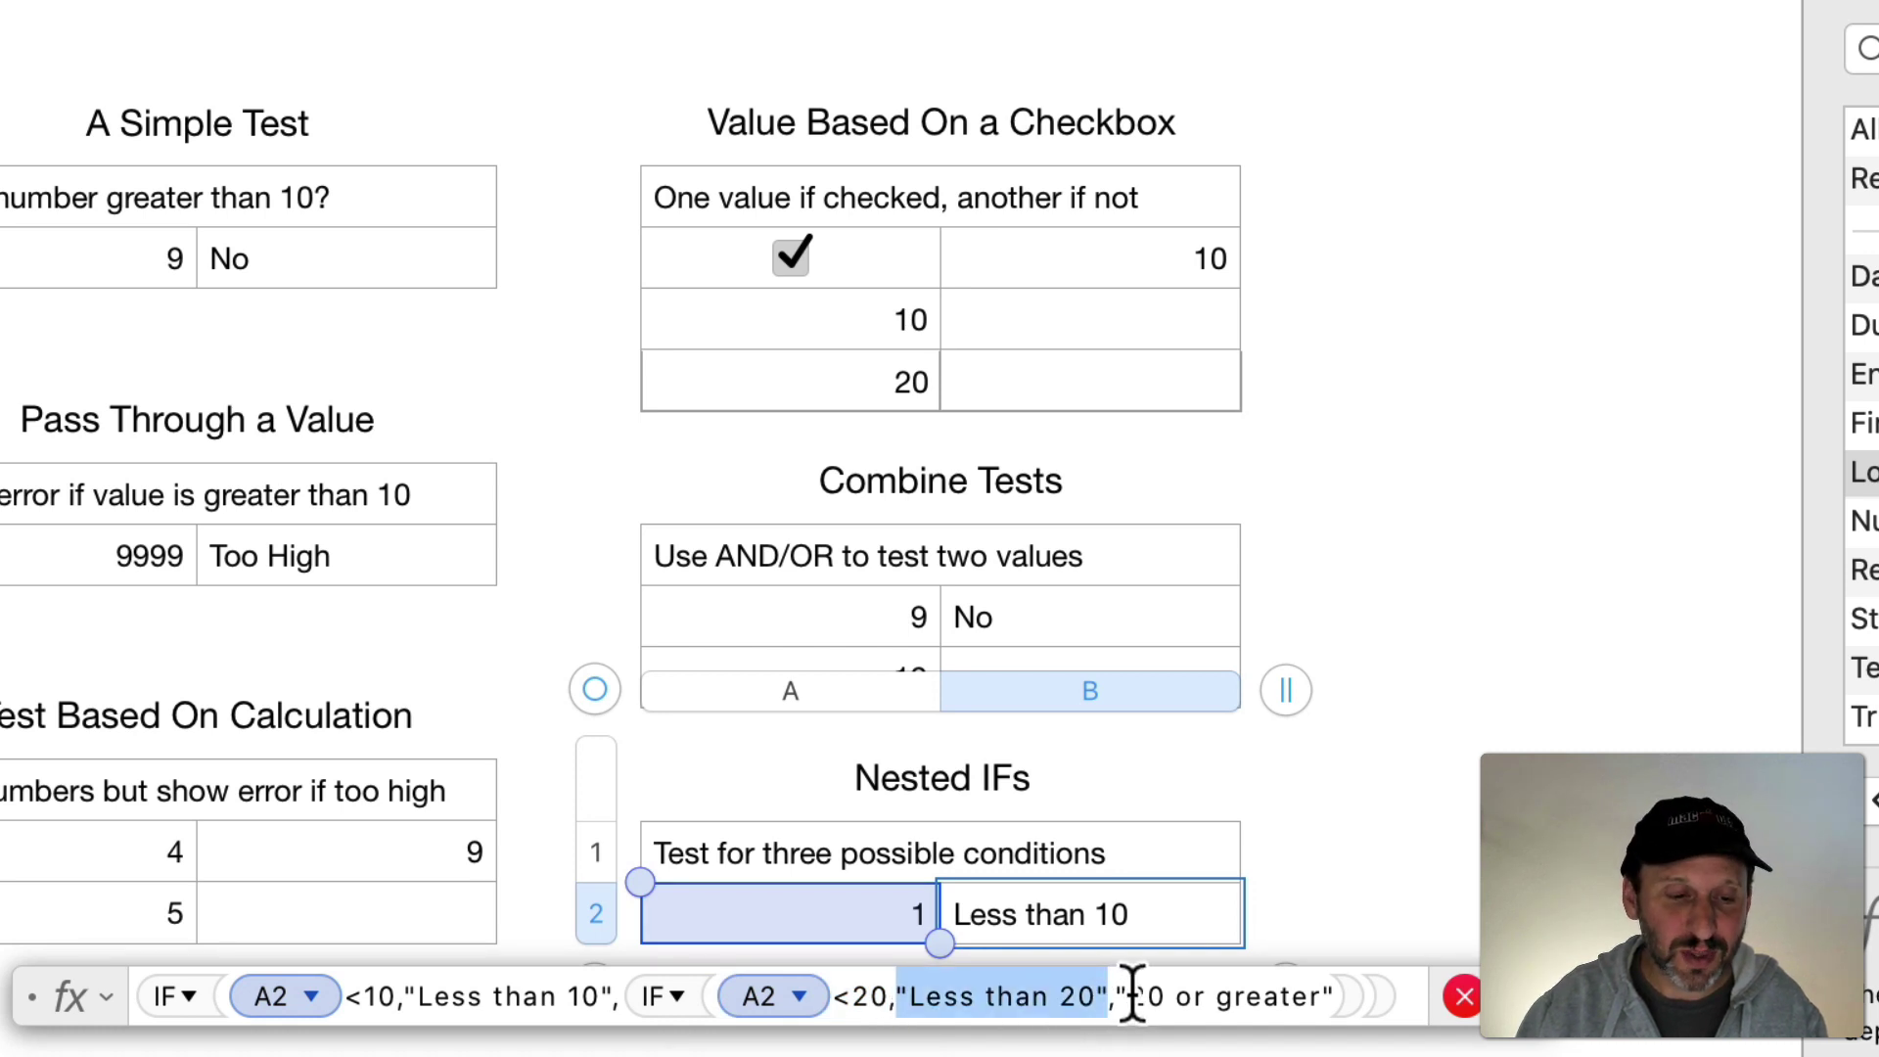
{"action": "left_click", "coordinate": [1127, 998]}
{"action": "left_click", "coordinate": [1336, 997], "text": "shift"}
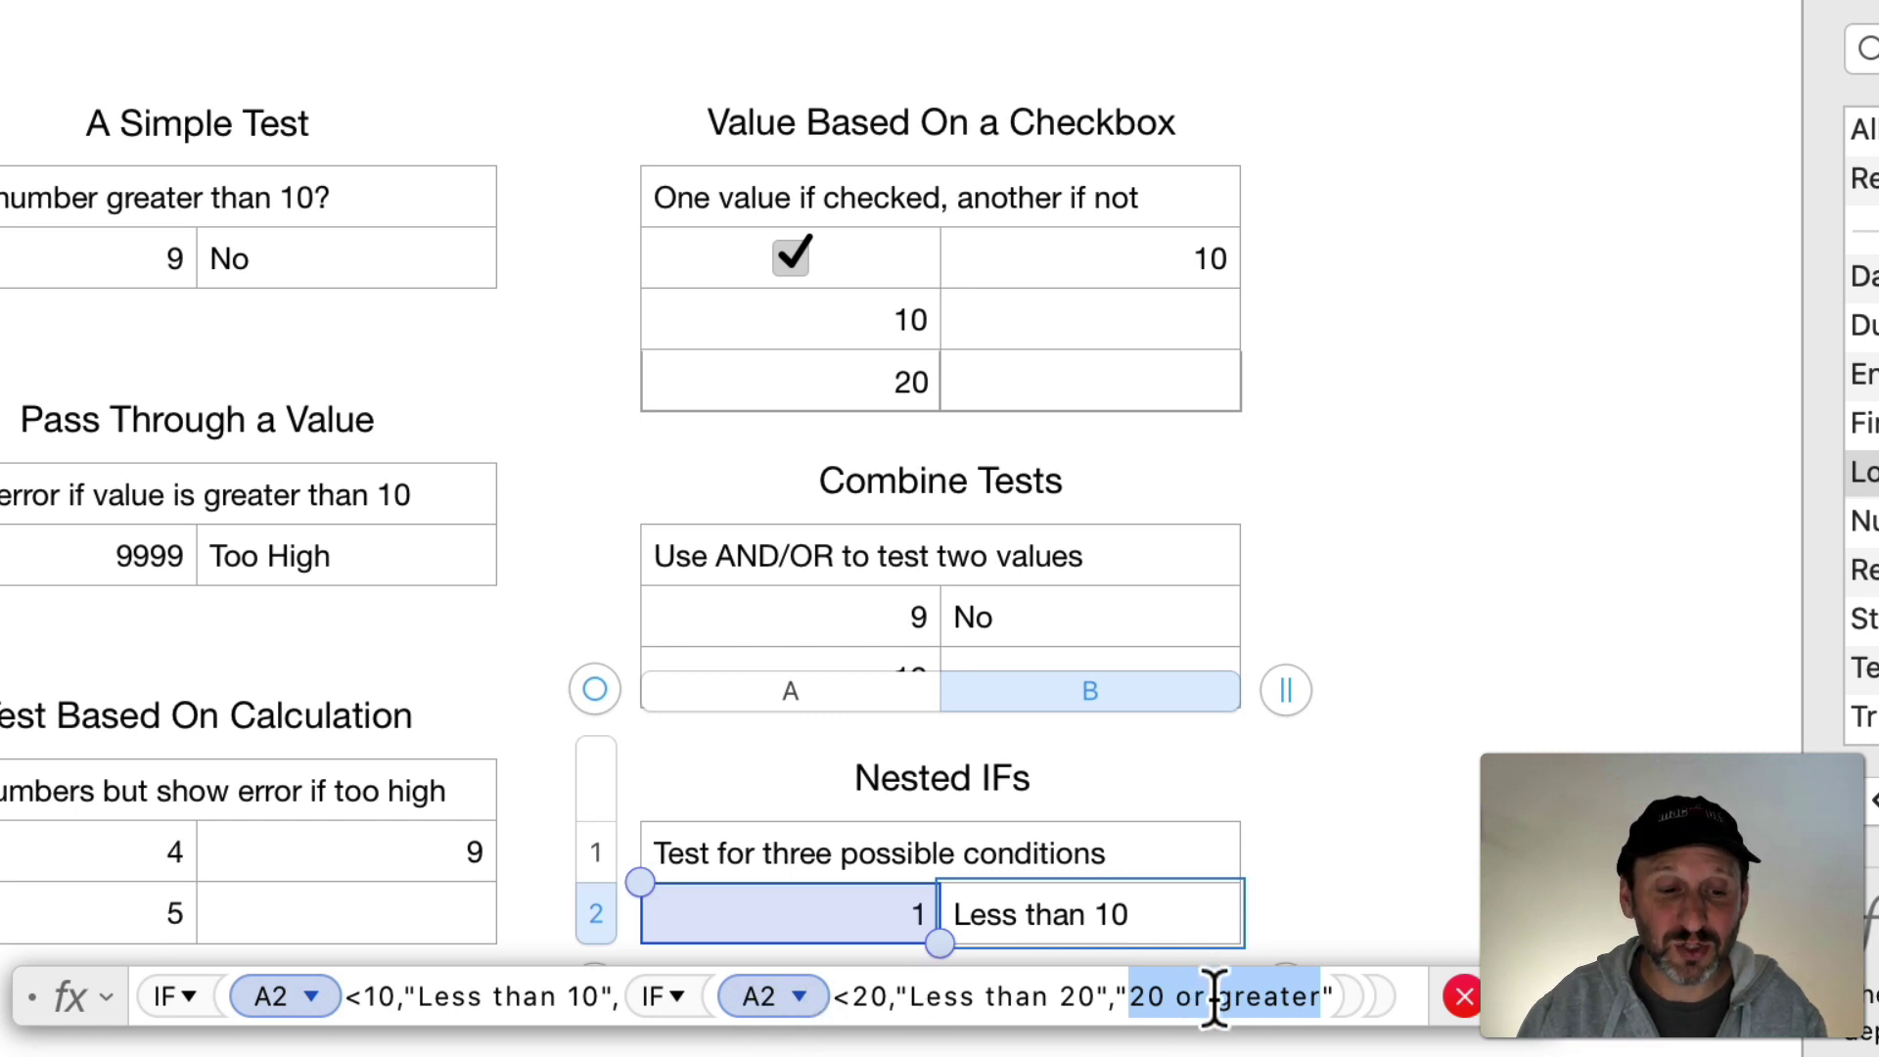
{"action": "left_click_drag", "start_coordinate": [1119, 999], "coordinate": [1339, 998]}
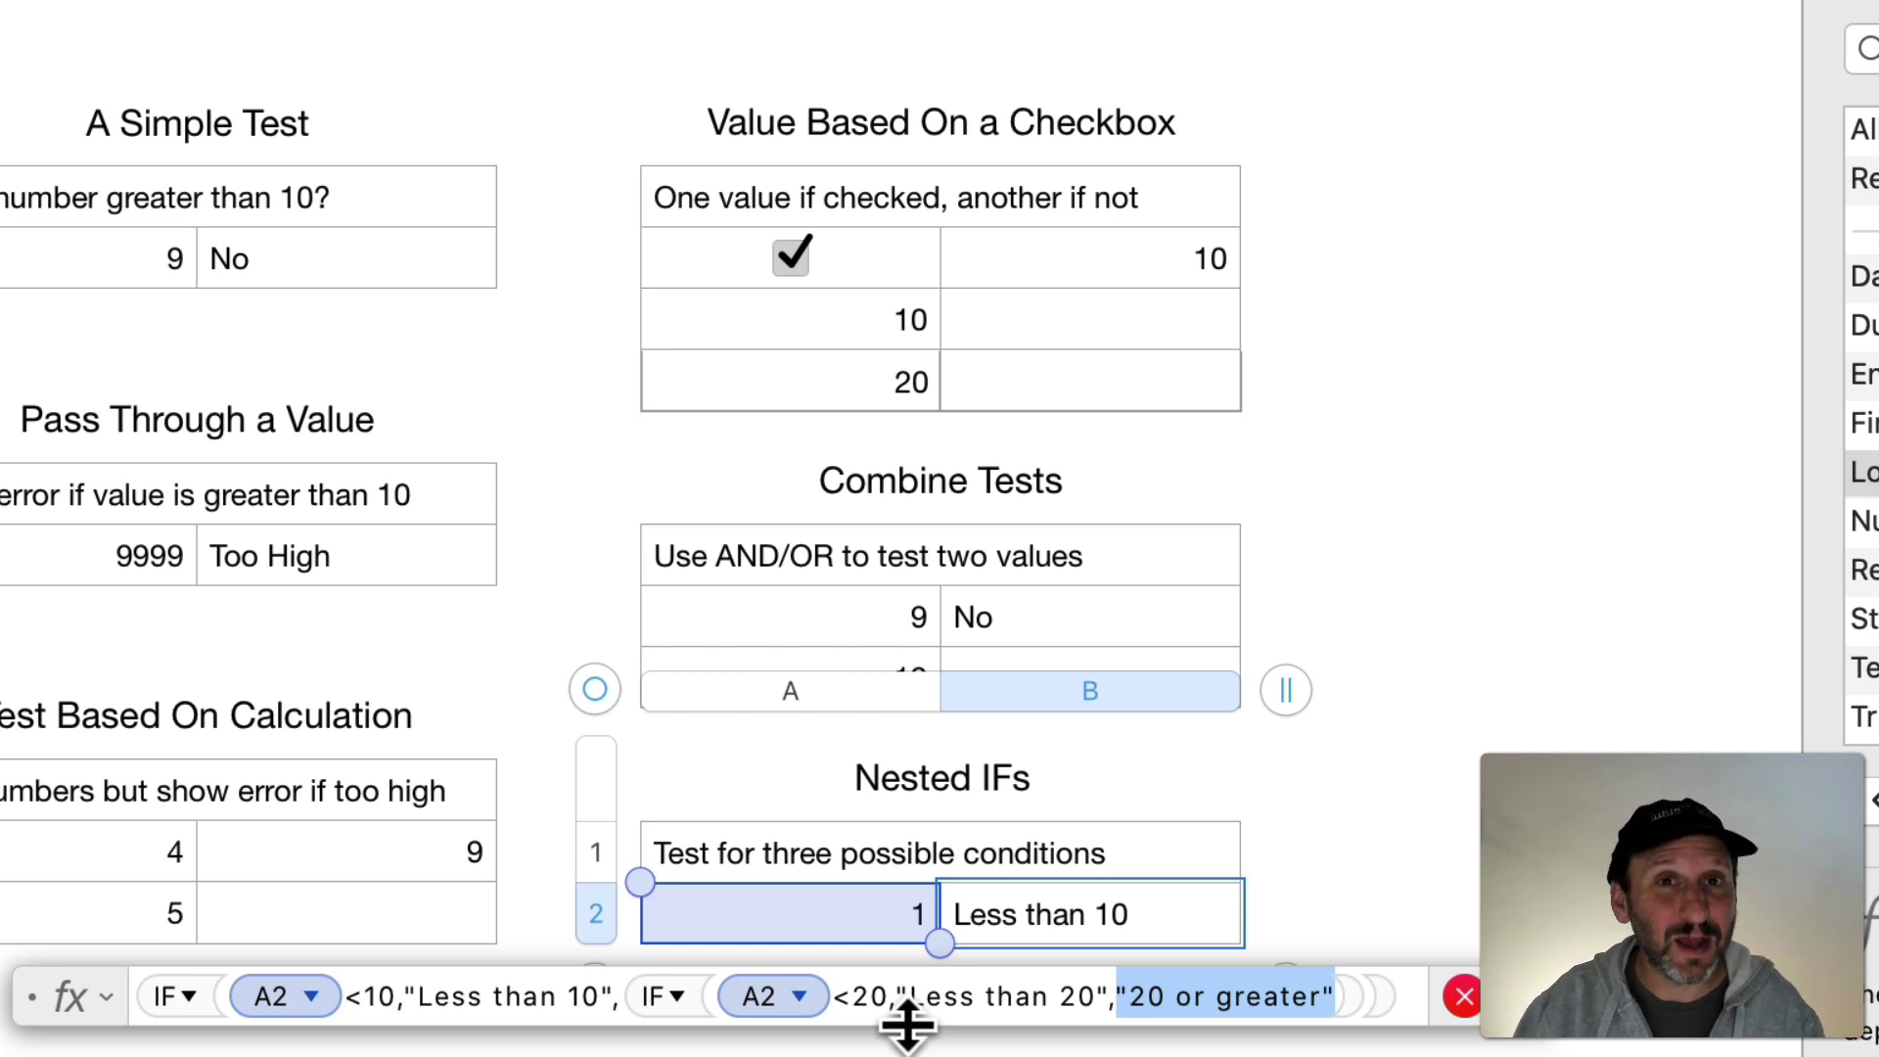
Enter 11, then 21, as the Nested IFs input and reopen its nested IF formula.
{"action": "key", "text": "Return"}
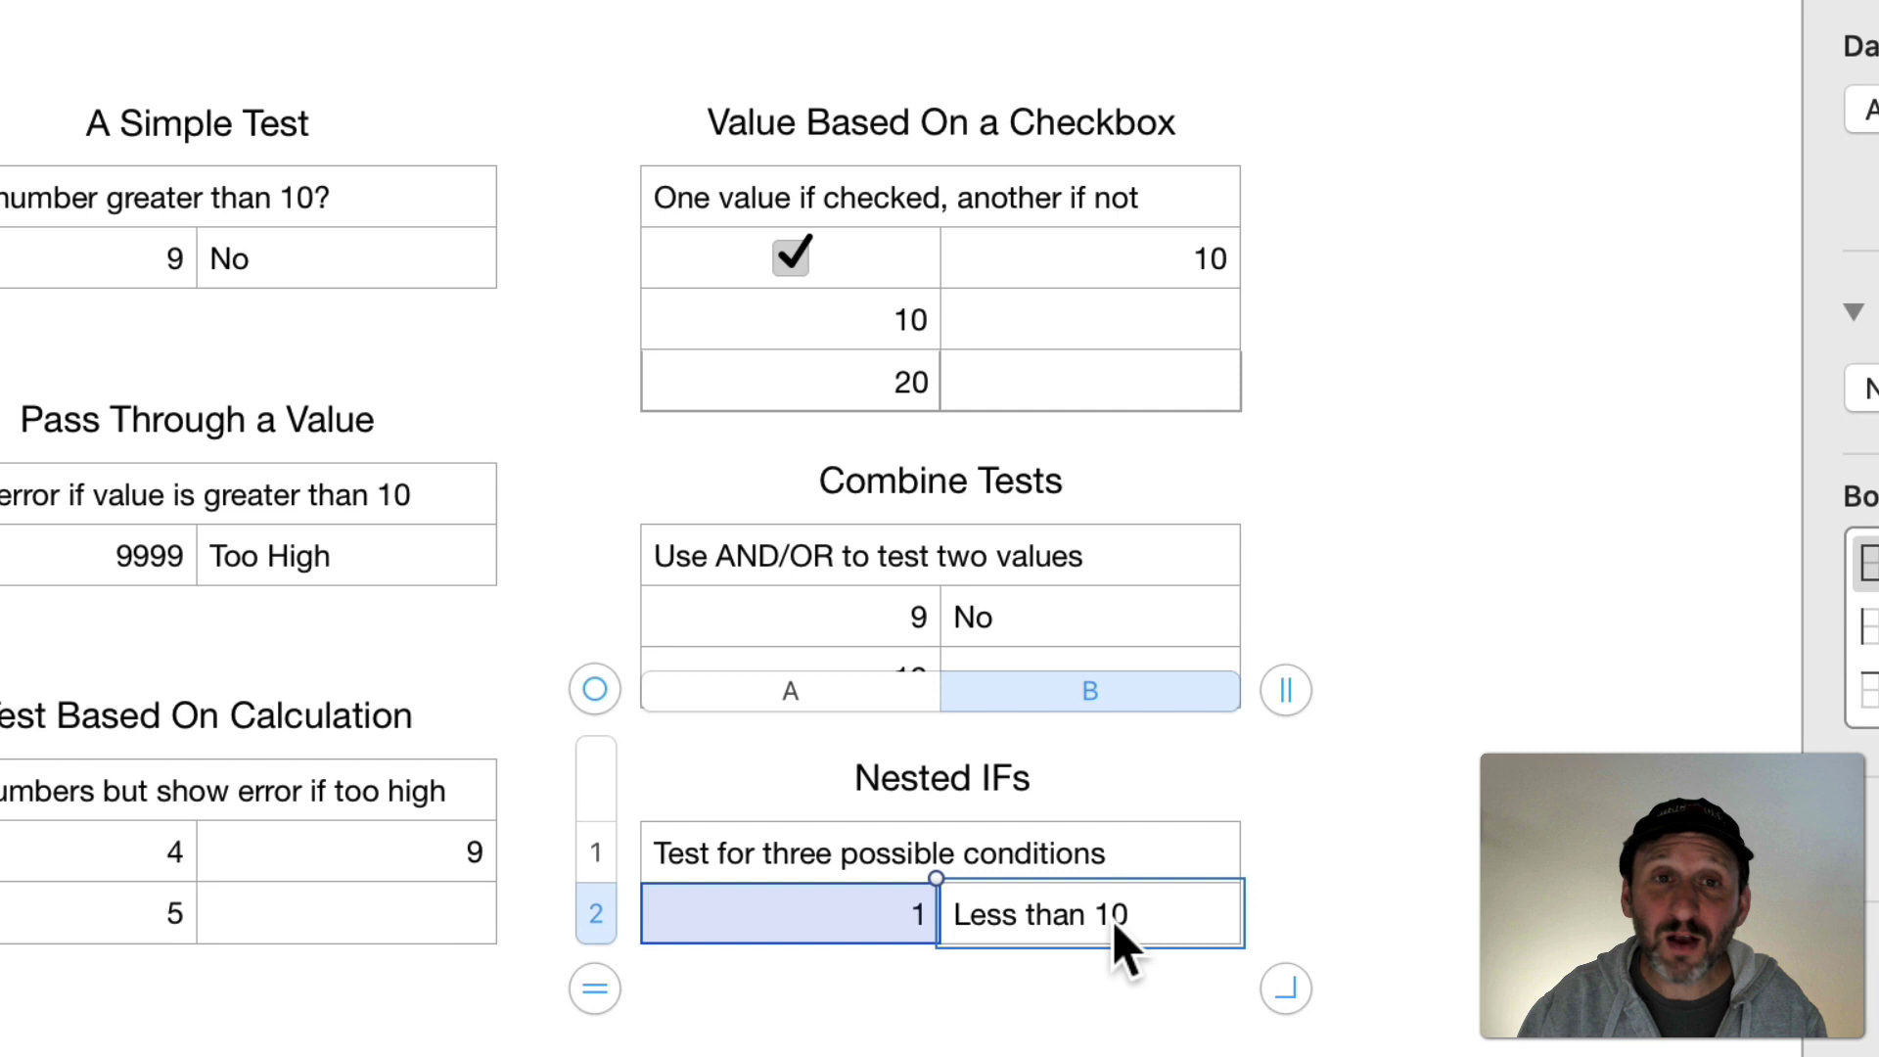
{"action": "double_click", "coordinate": [914, 926]}
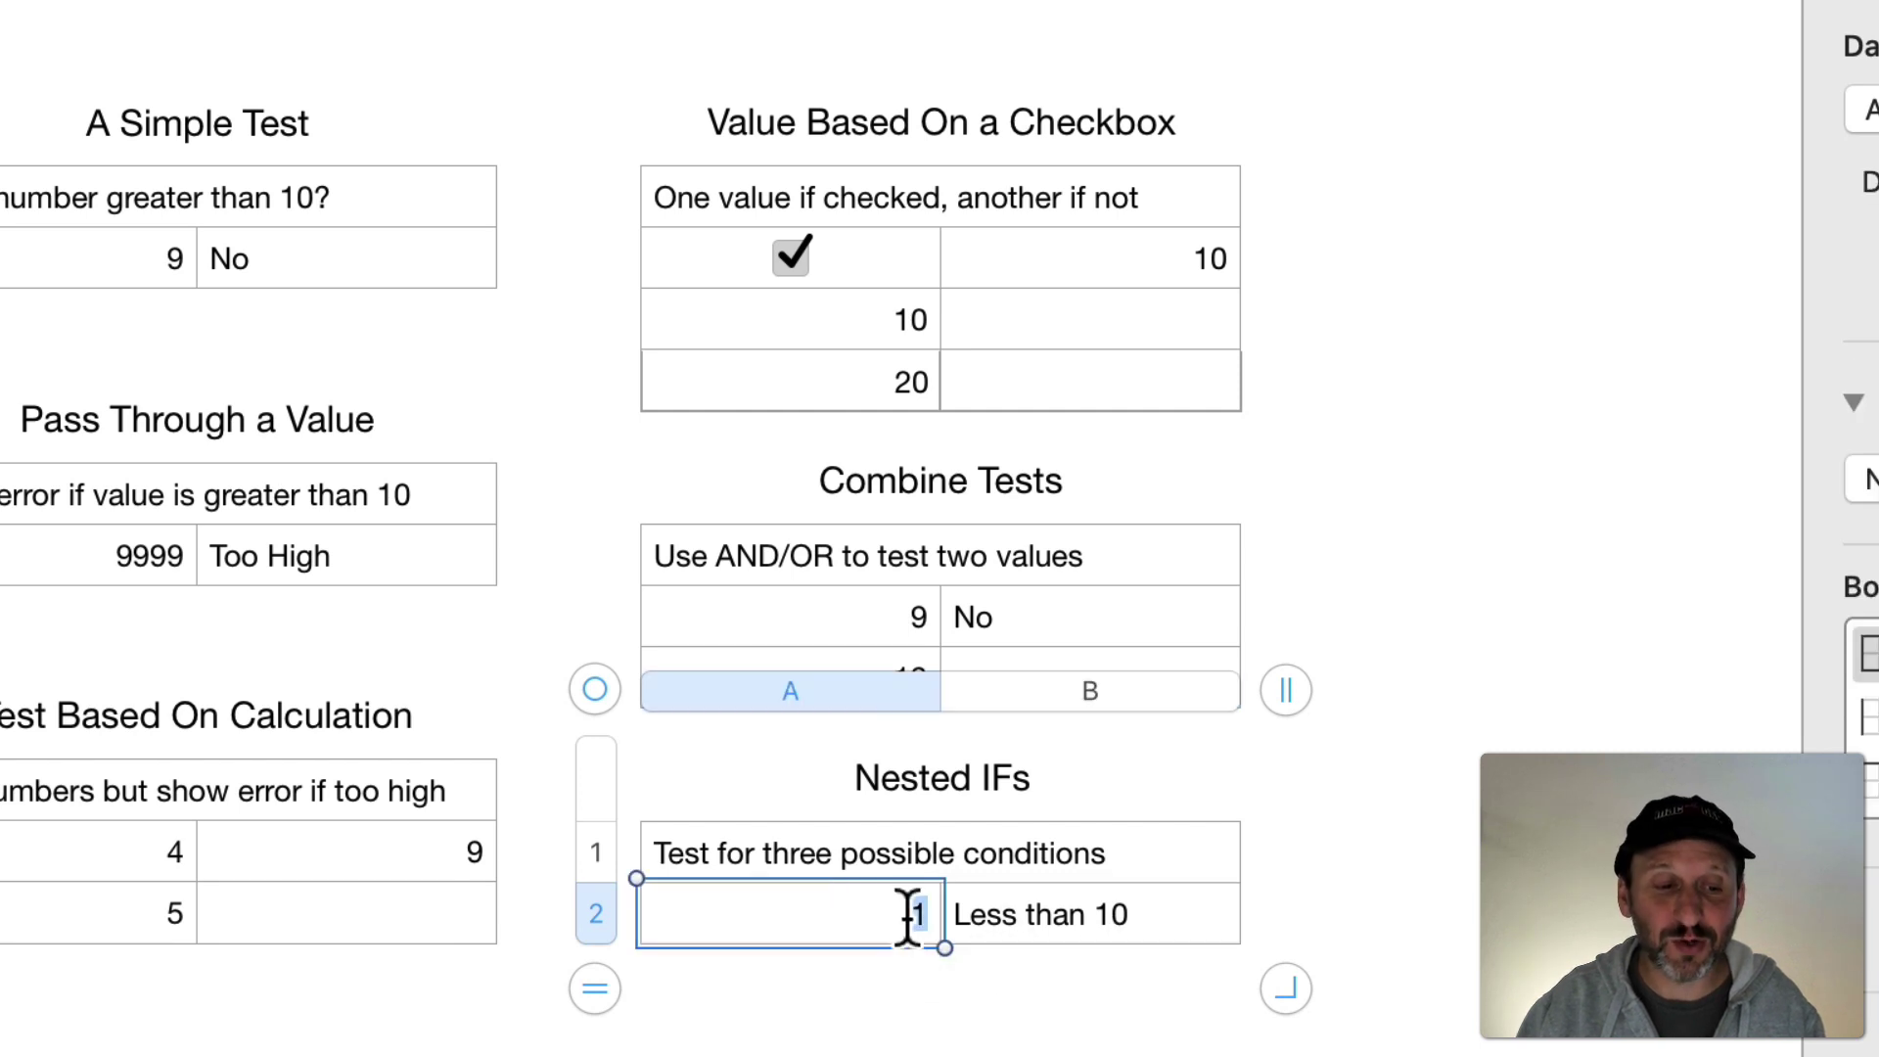
{"action": "type", "text": "11"}
{"action": "key", "text": "Return"}
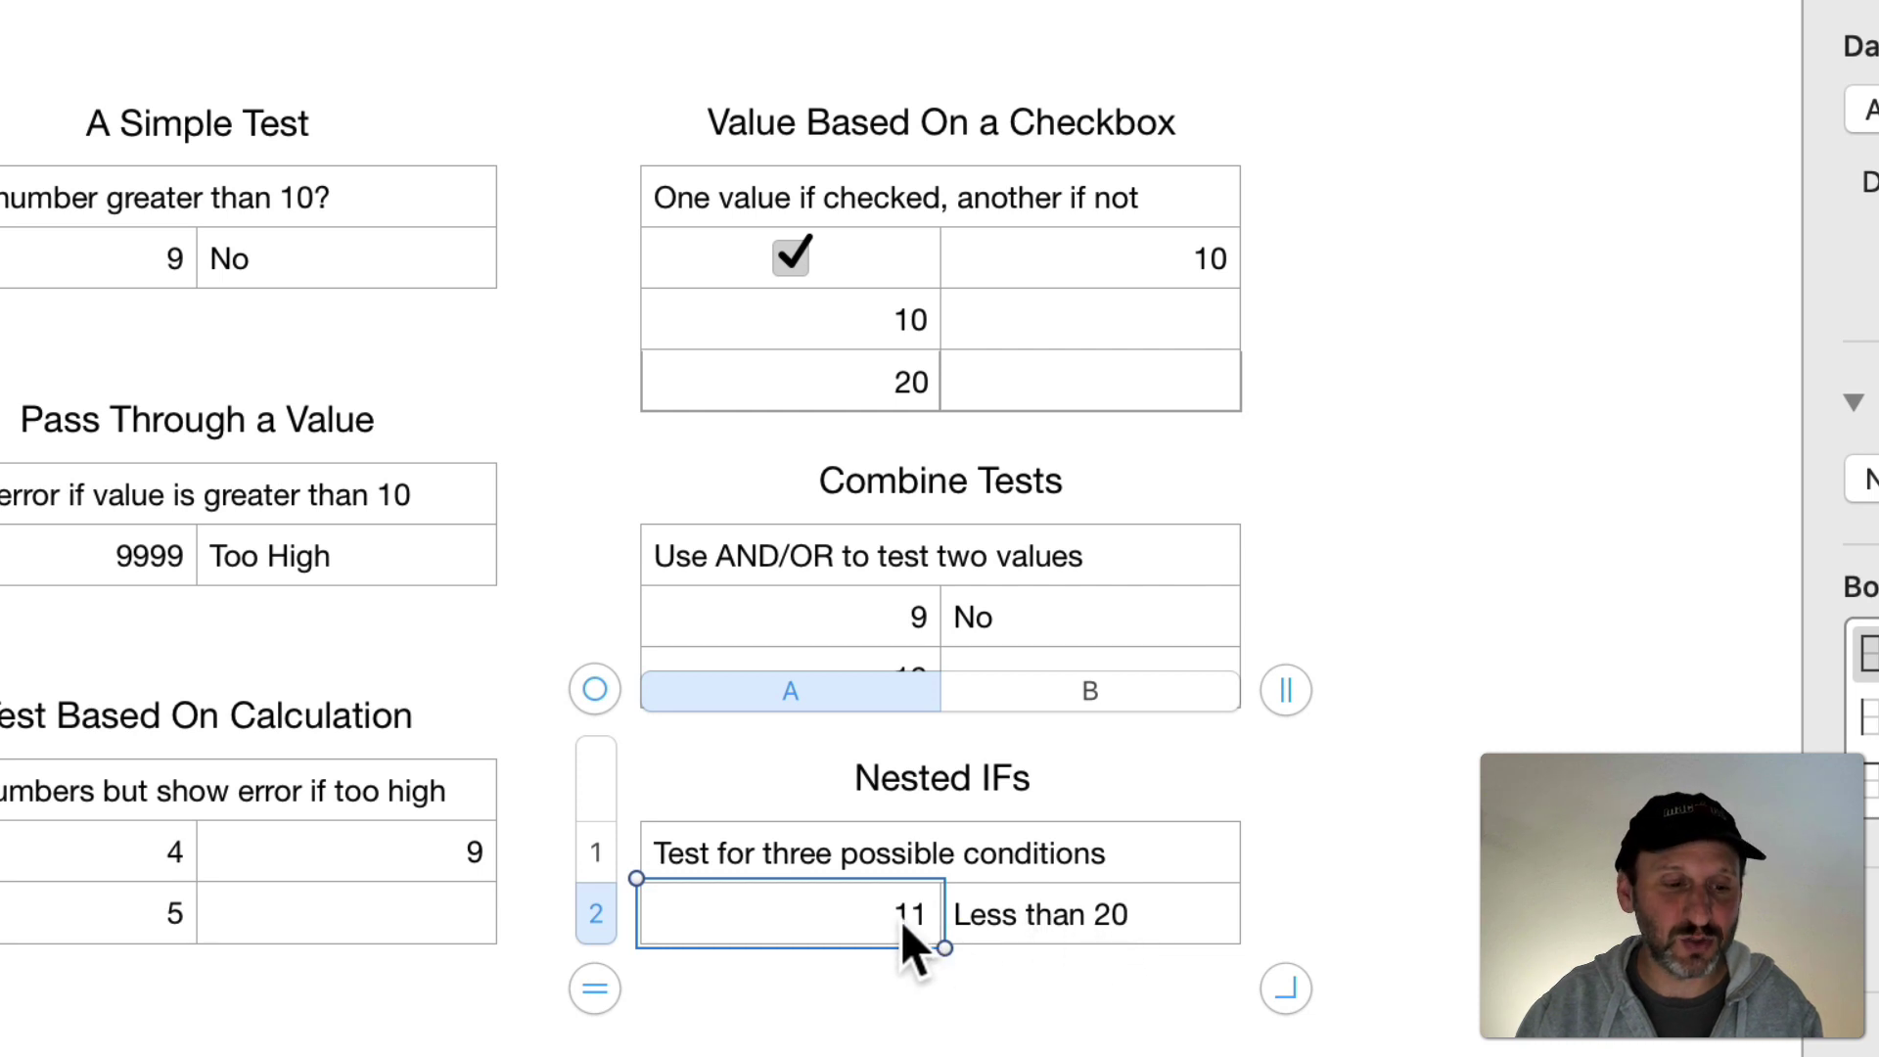
{"action": "type", "text": "2"}
{"action": "key", "text": "Return"}
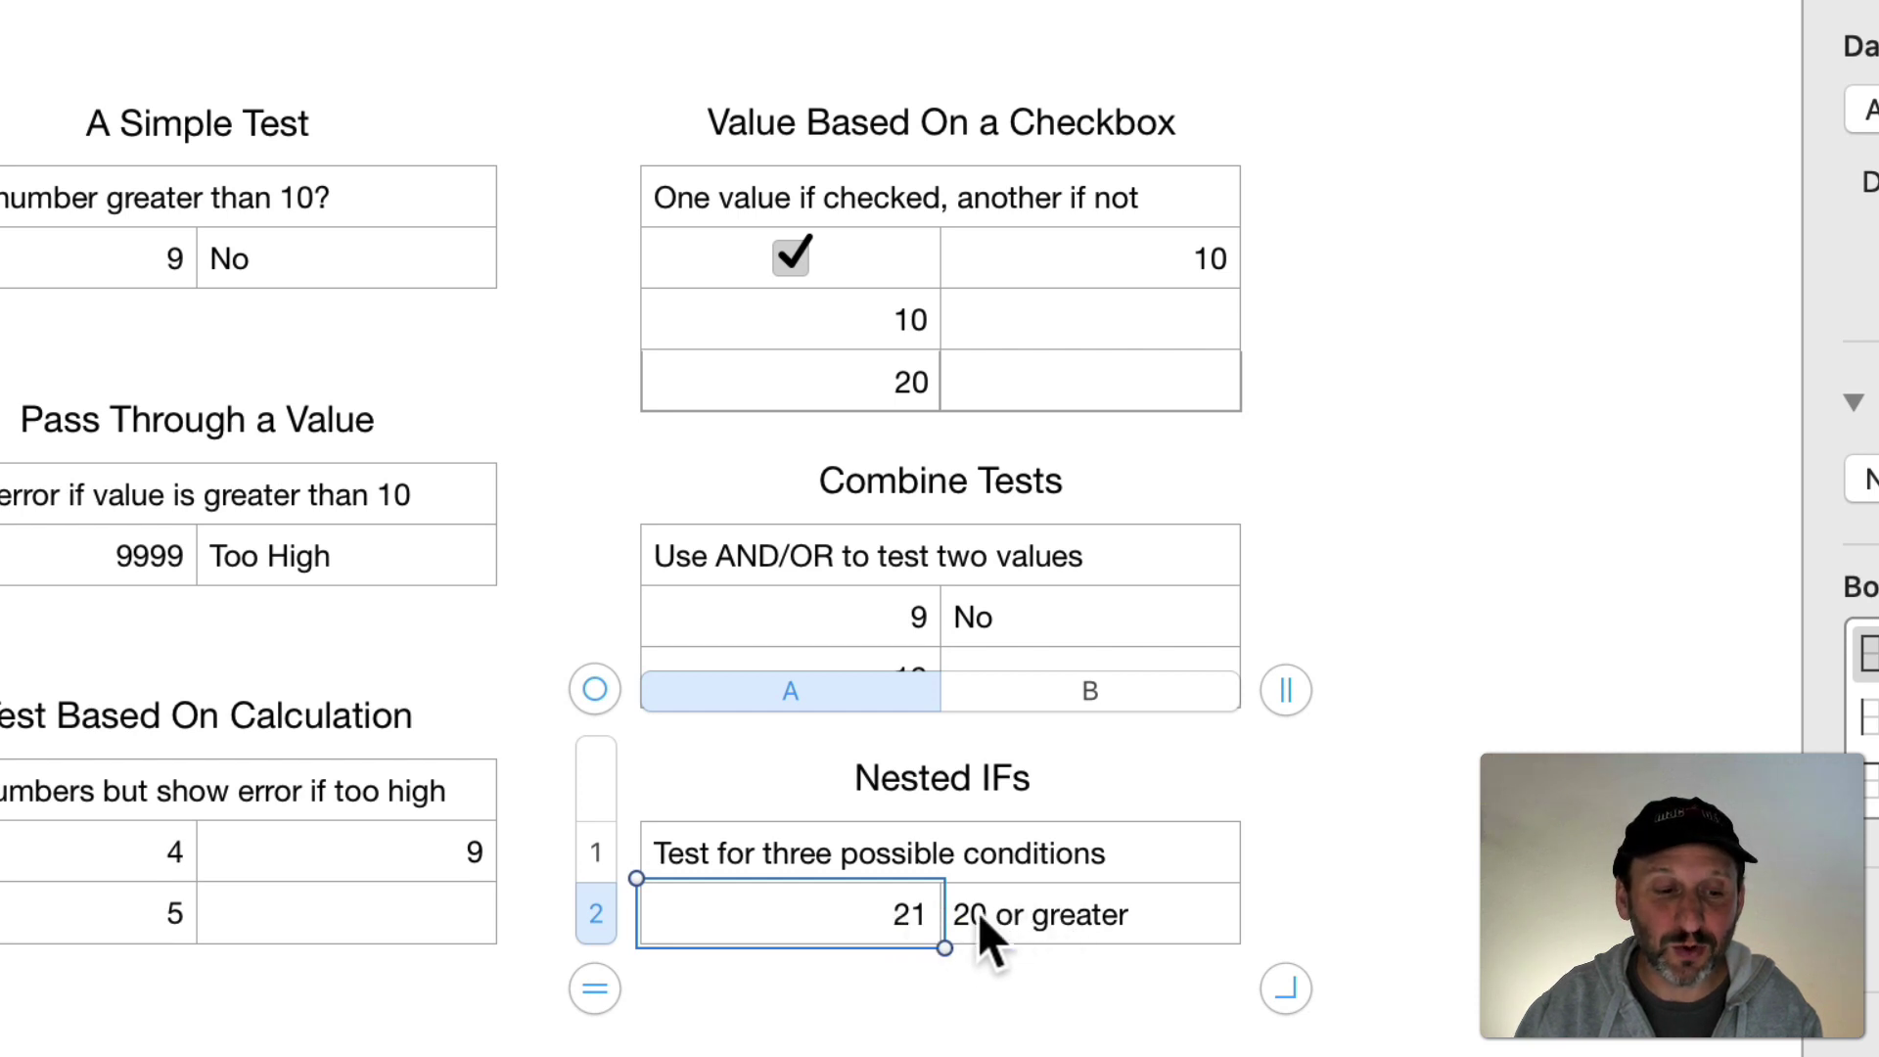
{"action": "left_click", "coordinate": [1087, 922]}
{"action": "double_click", "coordinate": [1086, 922]}
{"action": "left_click_drag", "start_coordinate": [945, 931], "coordinate": [273, 1008]}
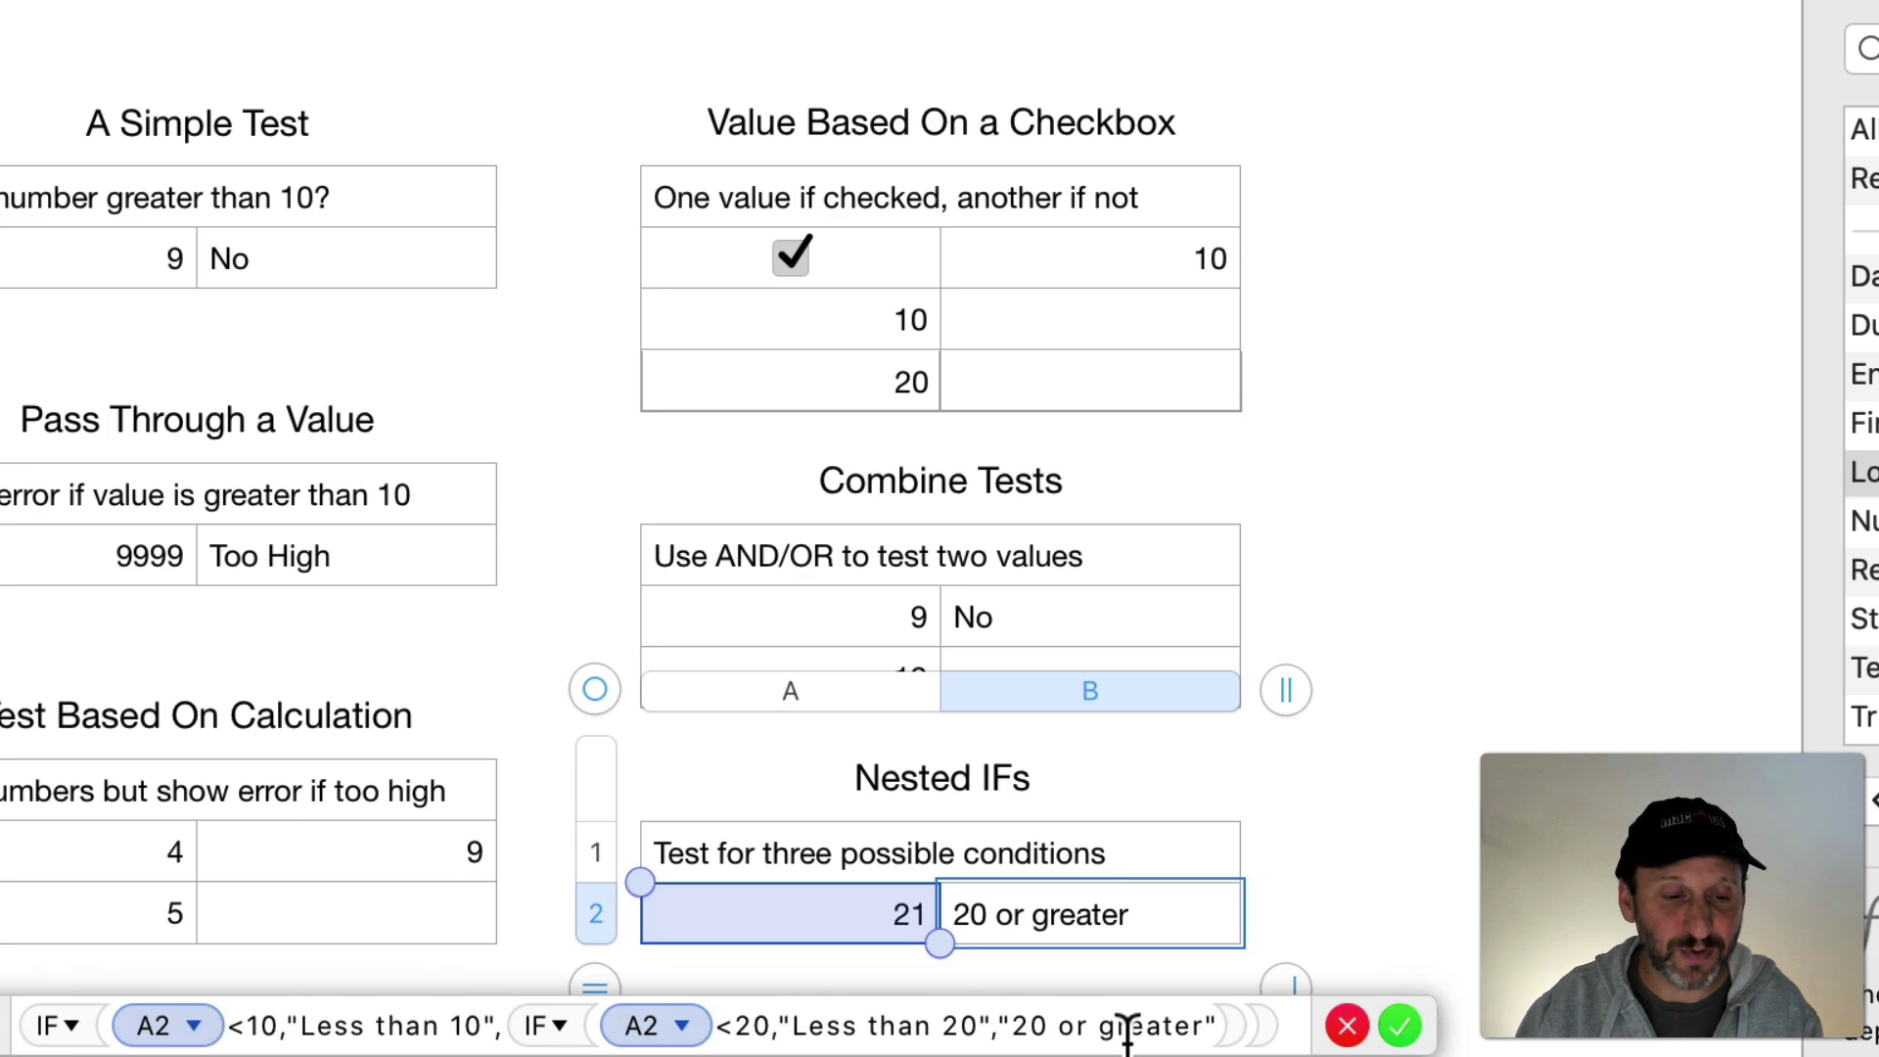
Close the unchanged nested IF formula using the green checkmark.
{"action": "left_click", "coordinate": [1397, 1025]}
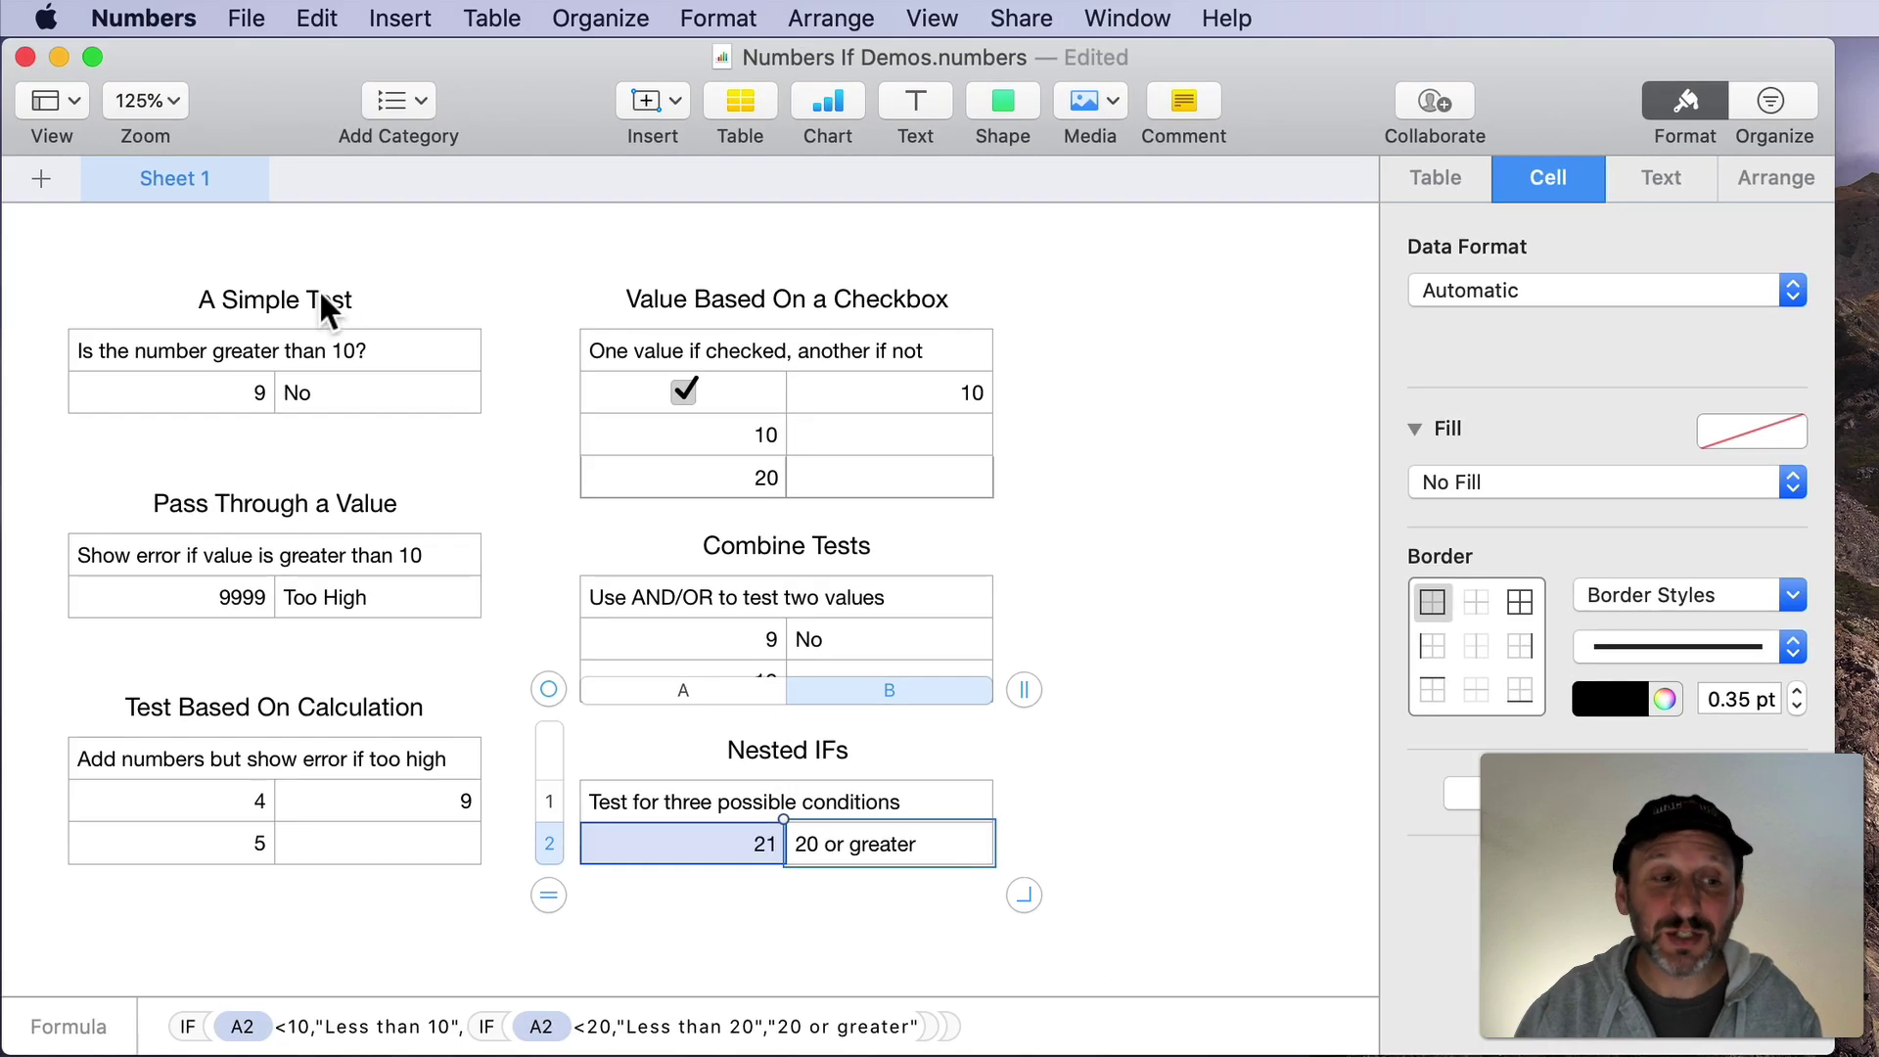